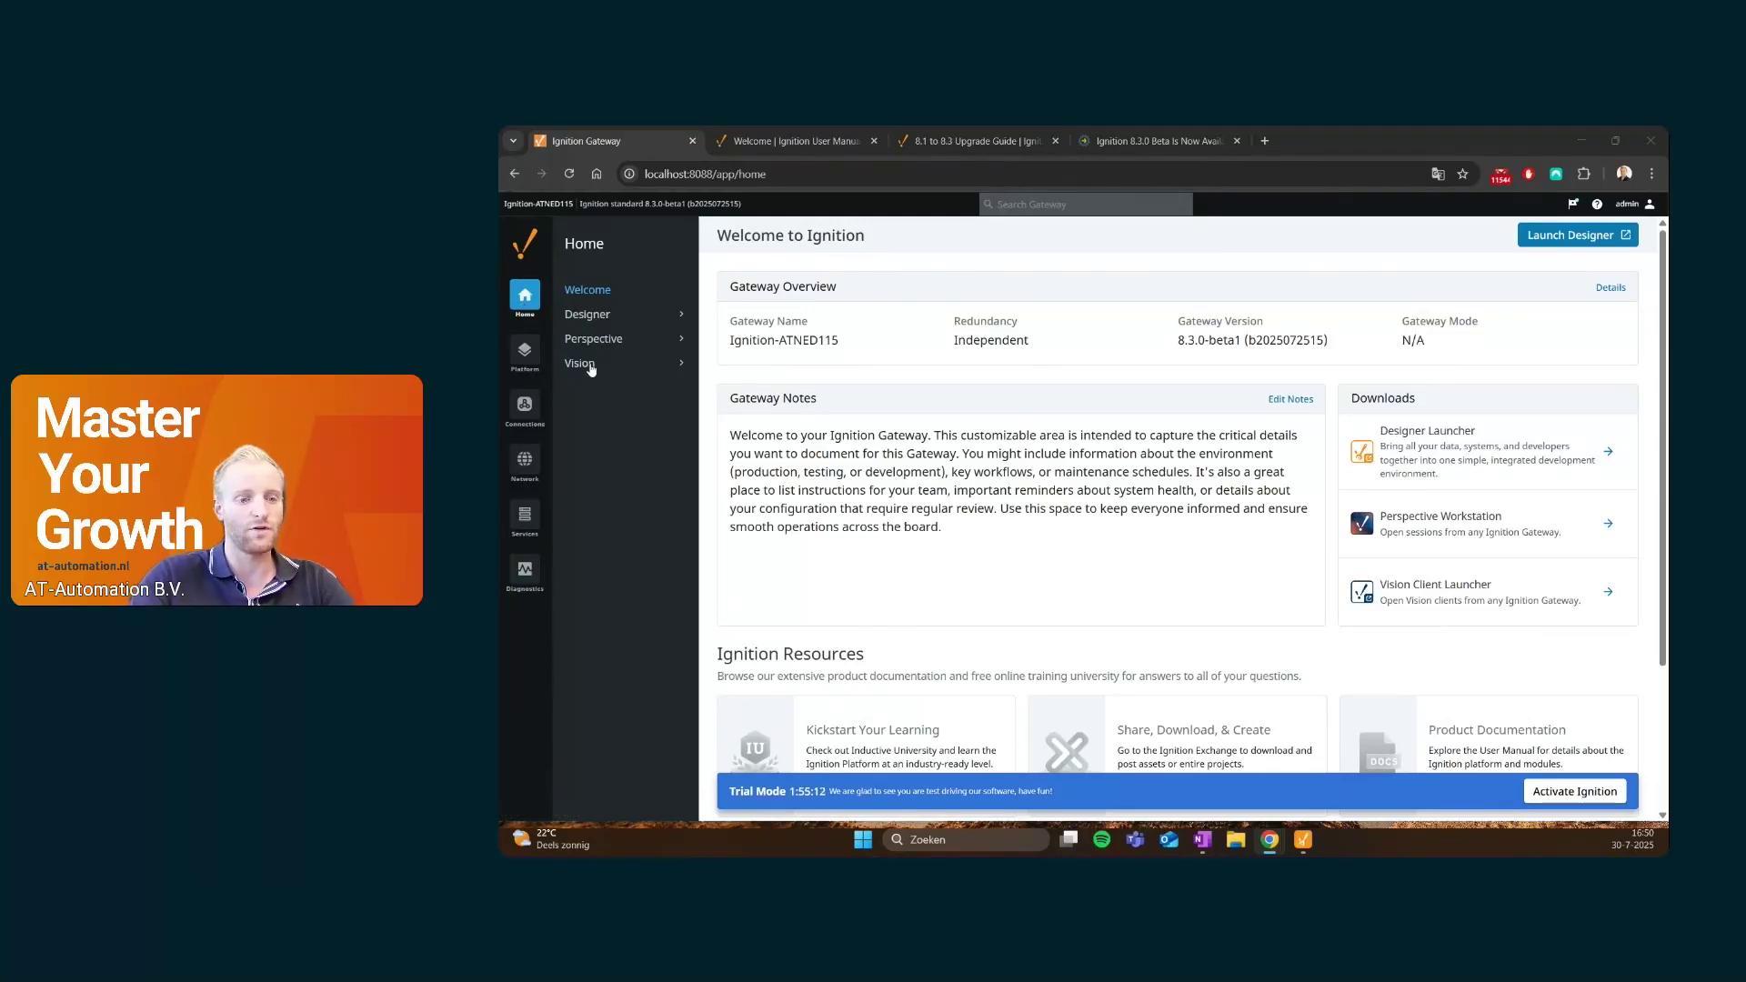
# Browse Platform's Gateway Settings, Modules and Backup & Restore pages, ending on the Connections overview
pyautogui.click(528, 366)
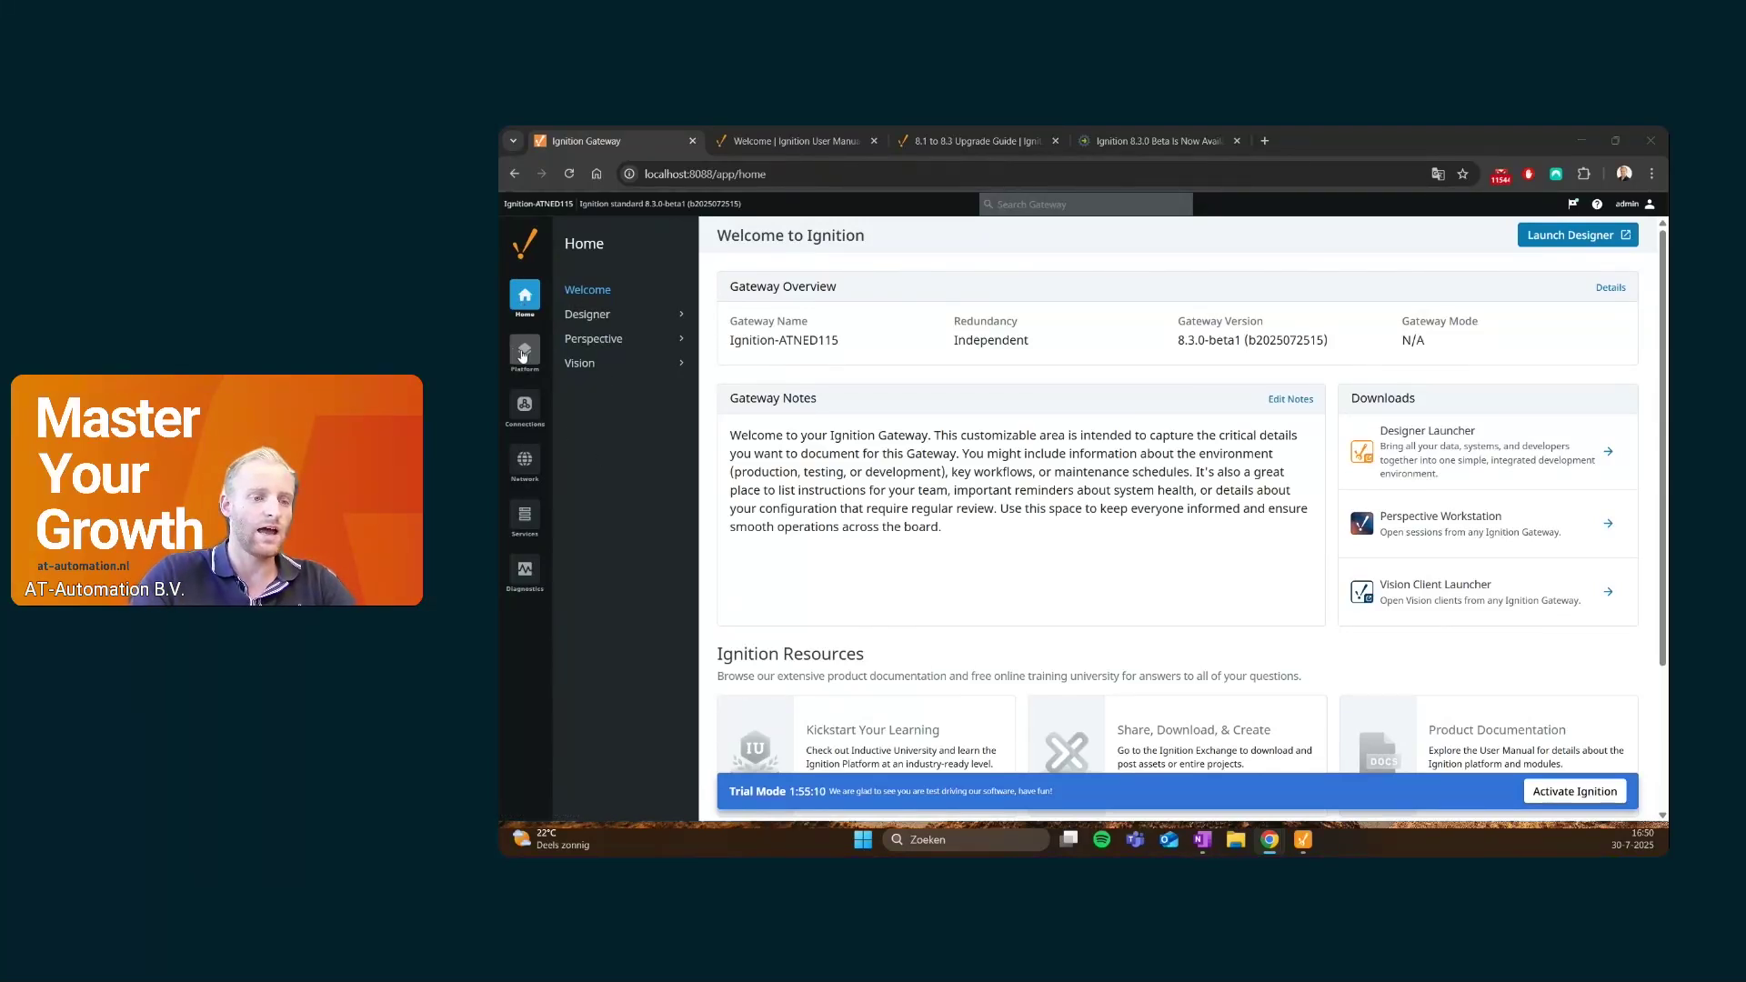
pyautogui.click(604, 313)
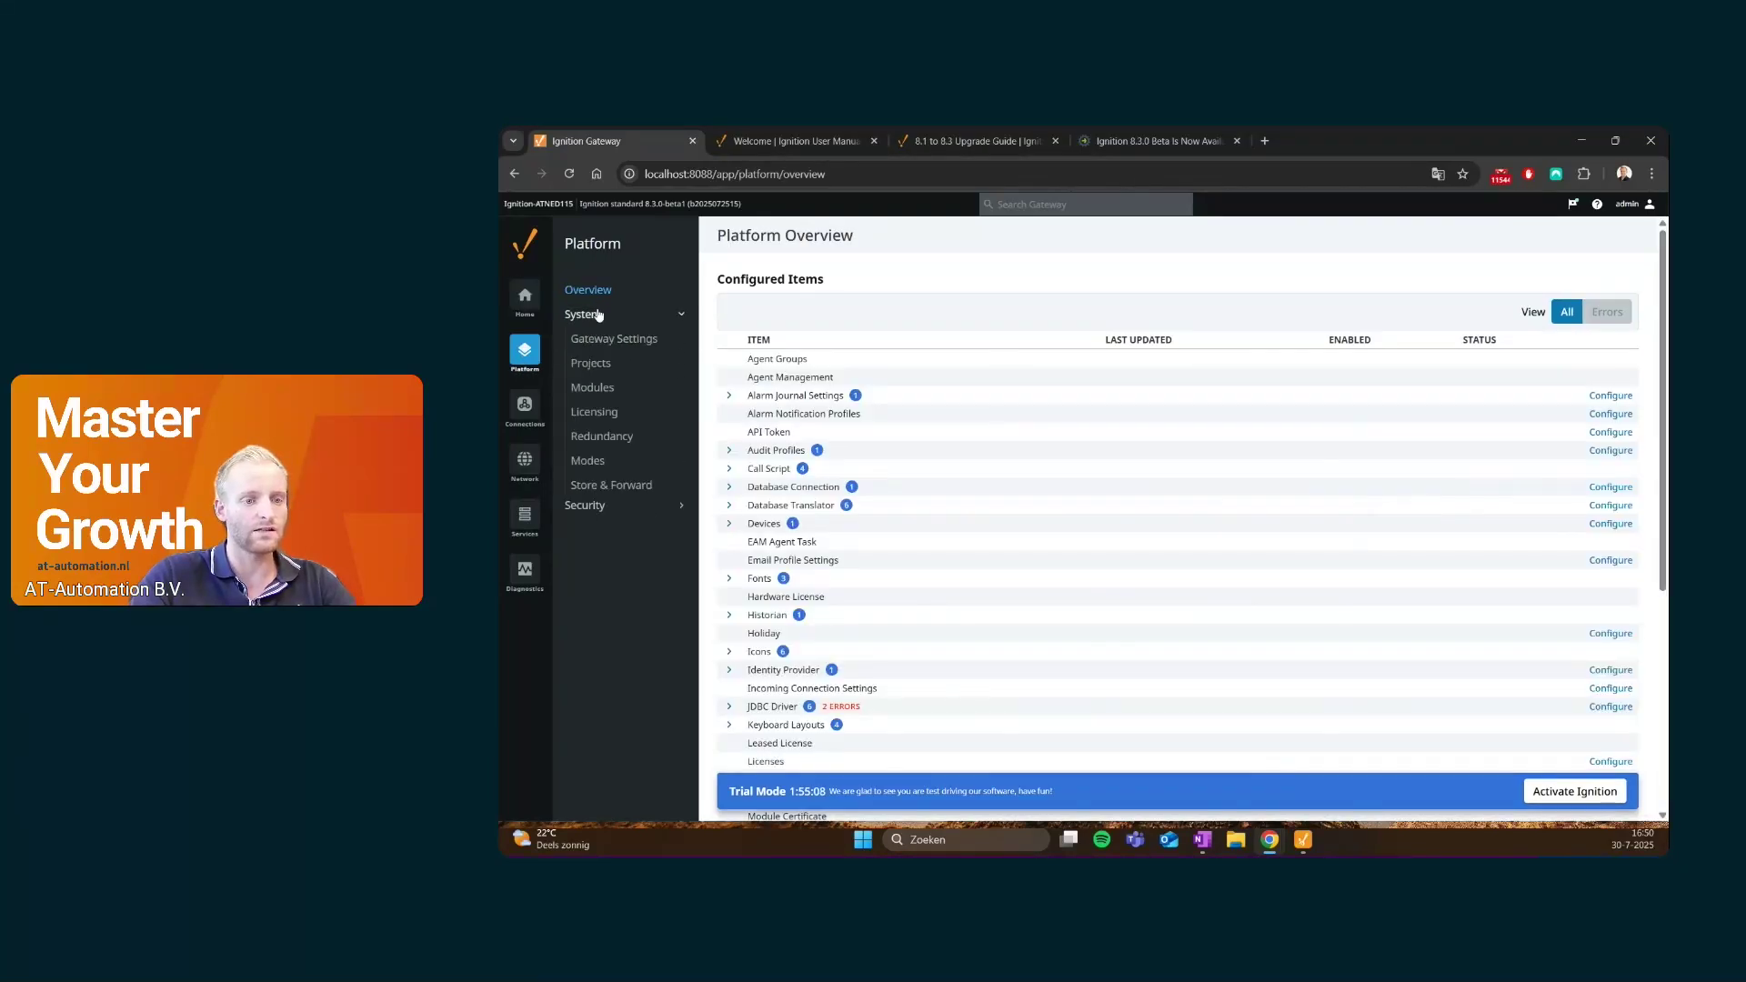
pyautogui.click(614, 342)
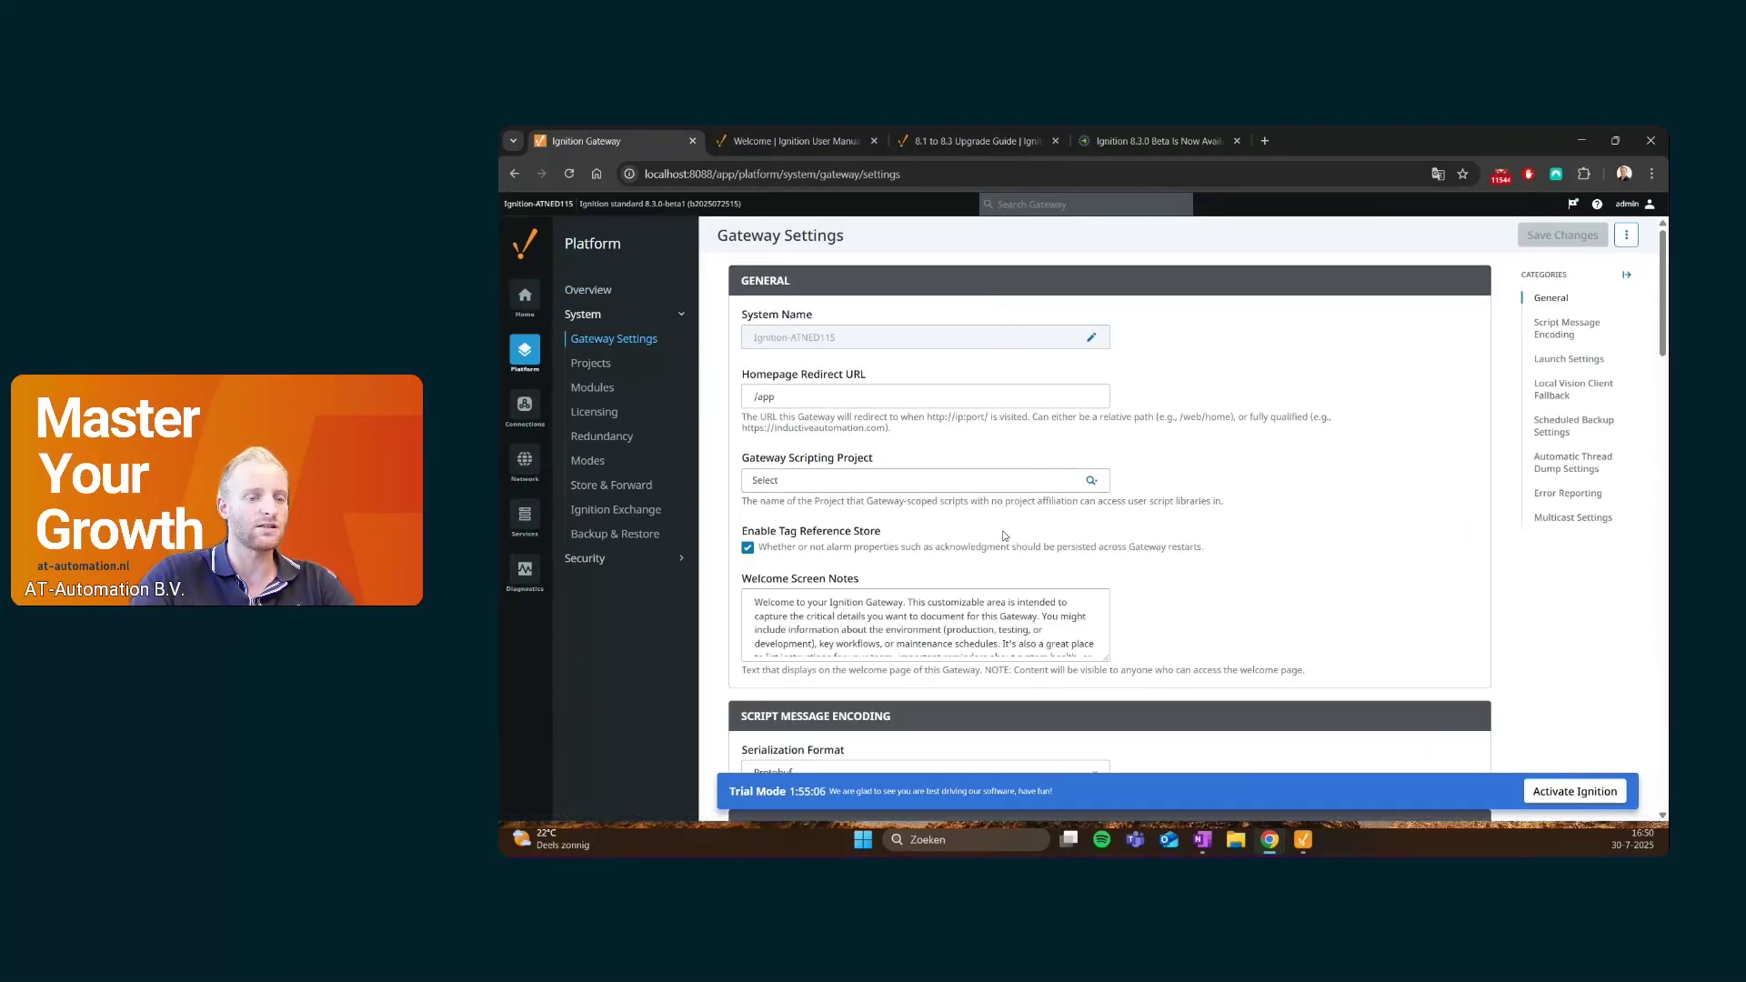
pyautogui.click(597, 387)
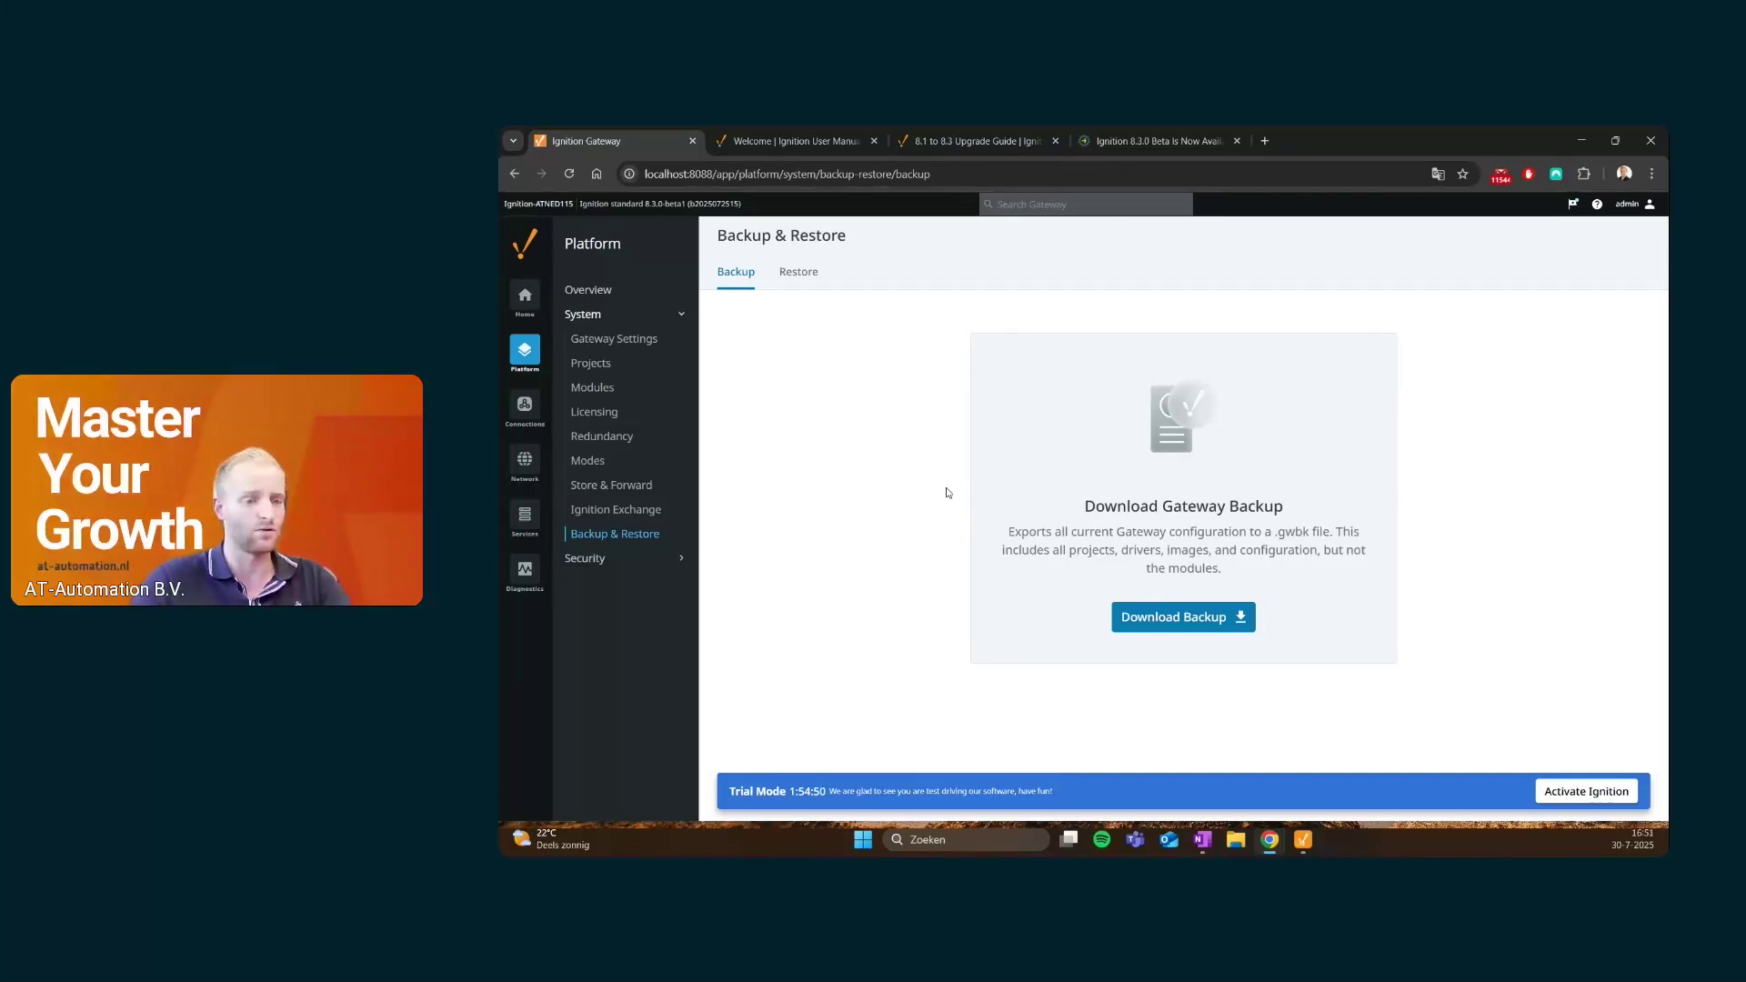
pyautogui.click(523, 411)
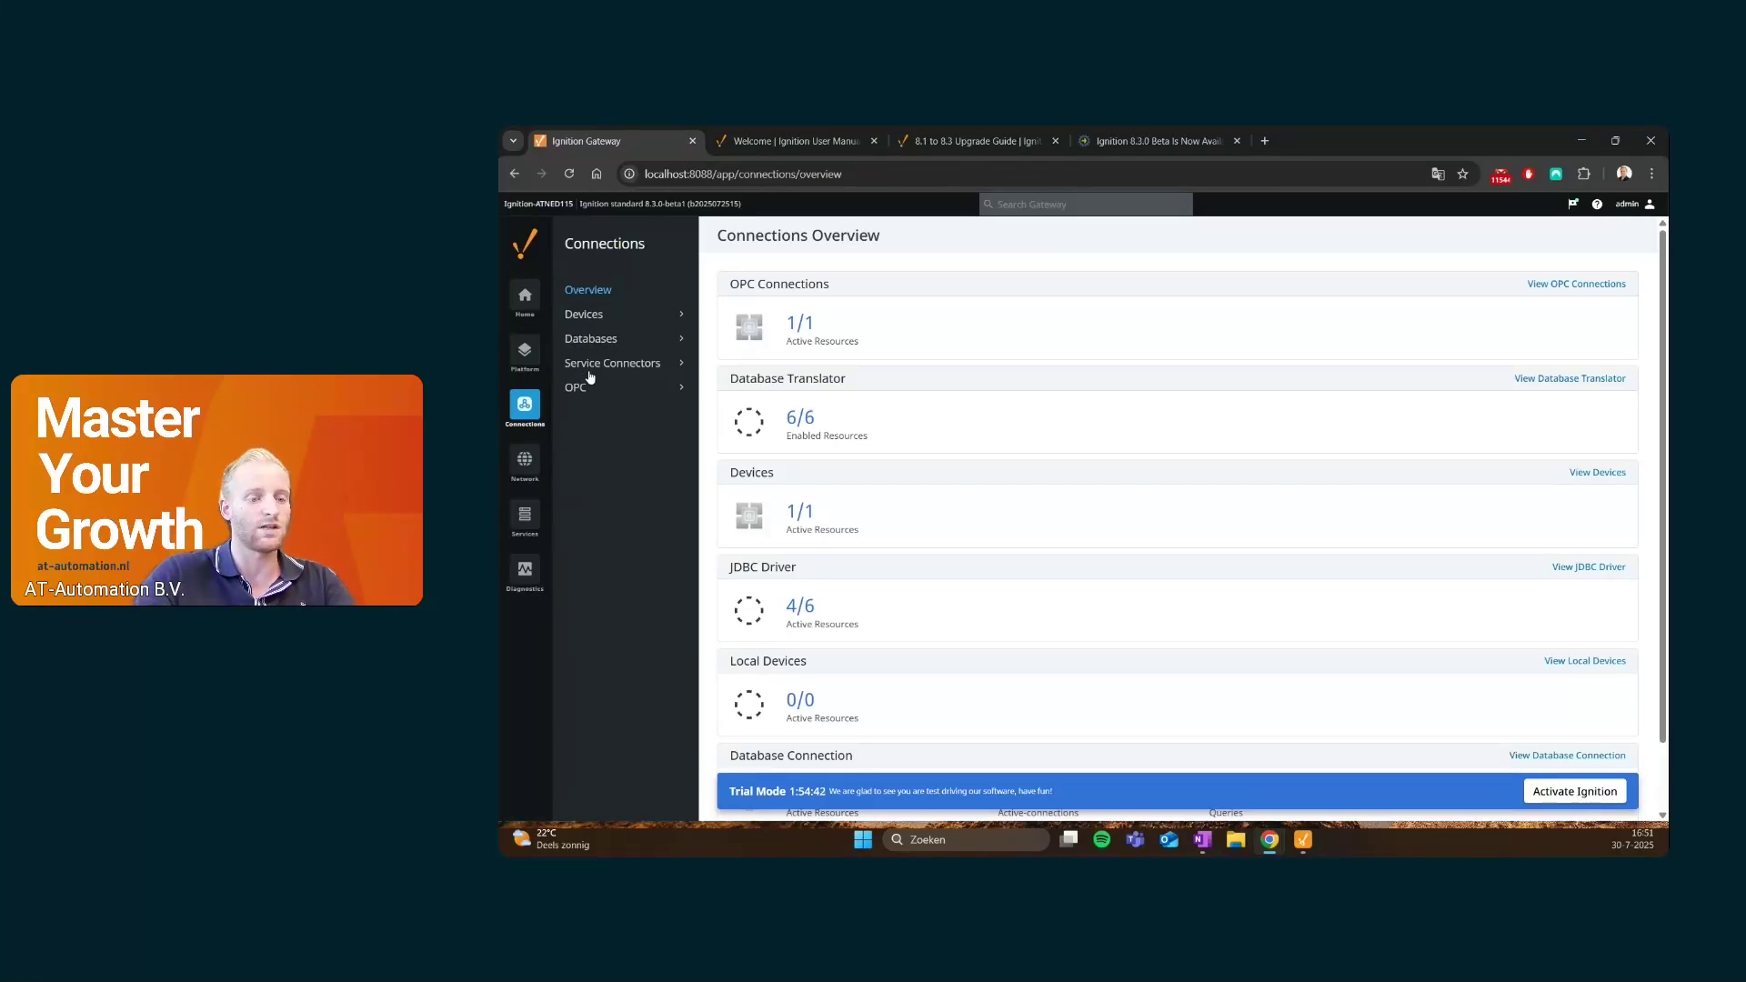
# Open the Device Connections list and browse the available drivers for a new connection
pyautogui.click(589, 318)
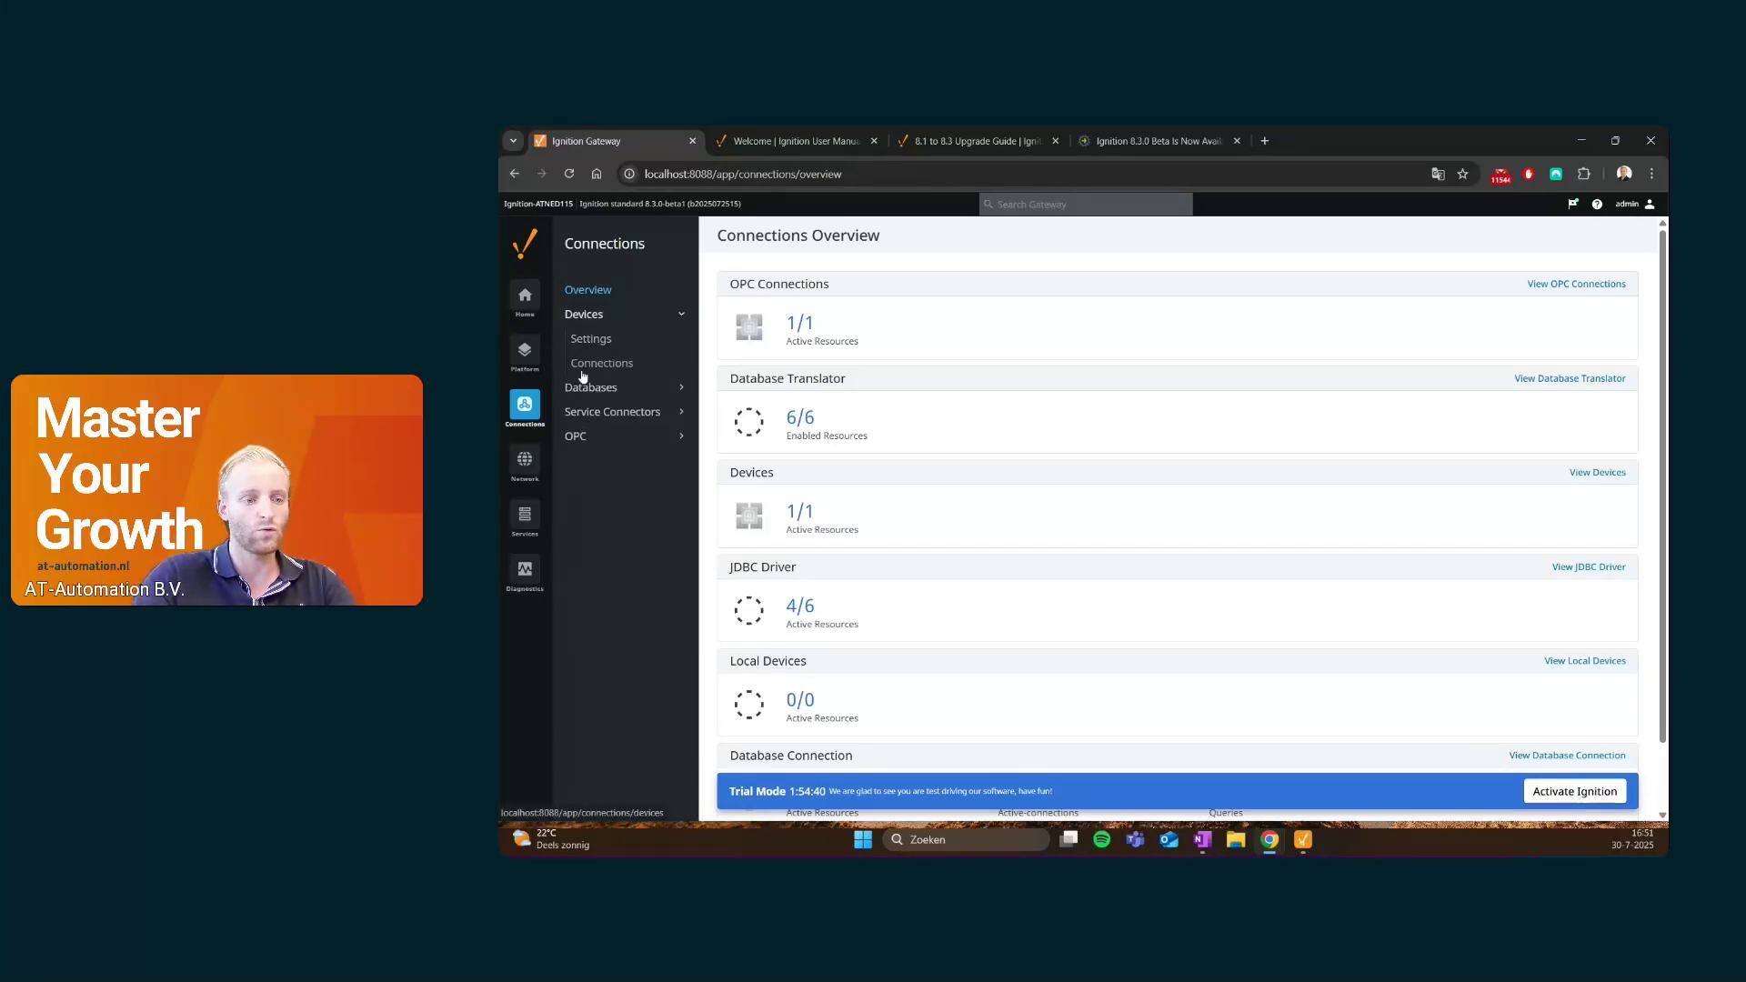
pyautogui.click(600, 364)
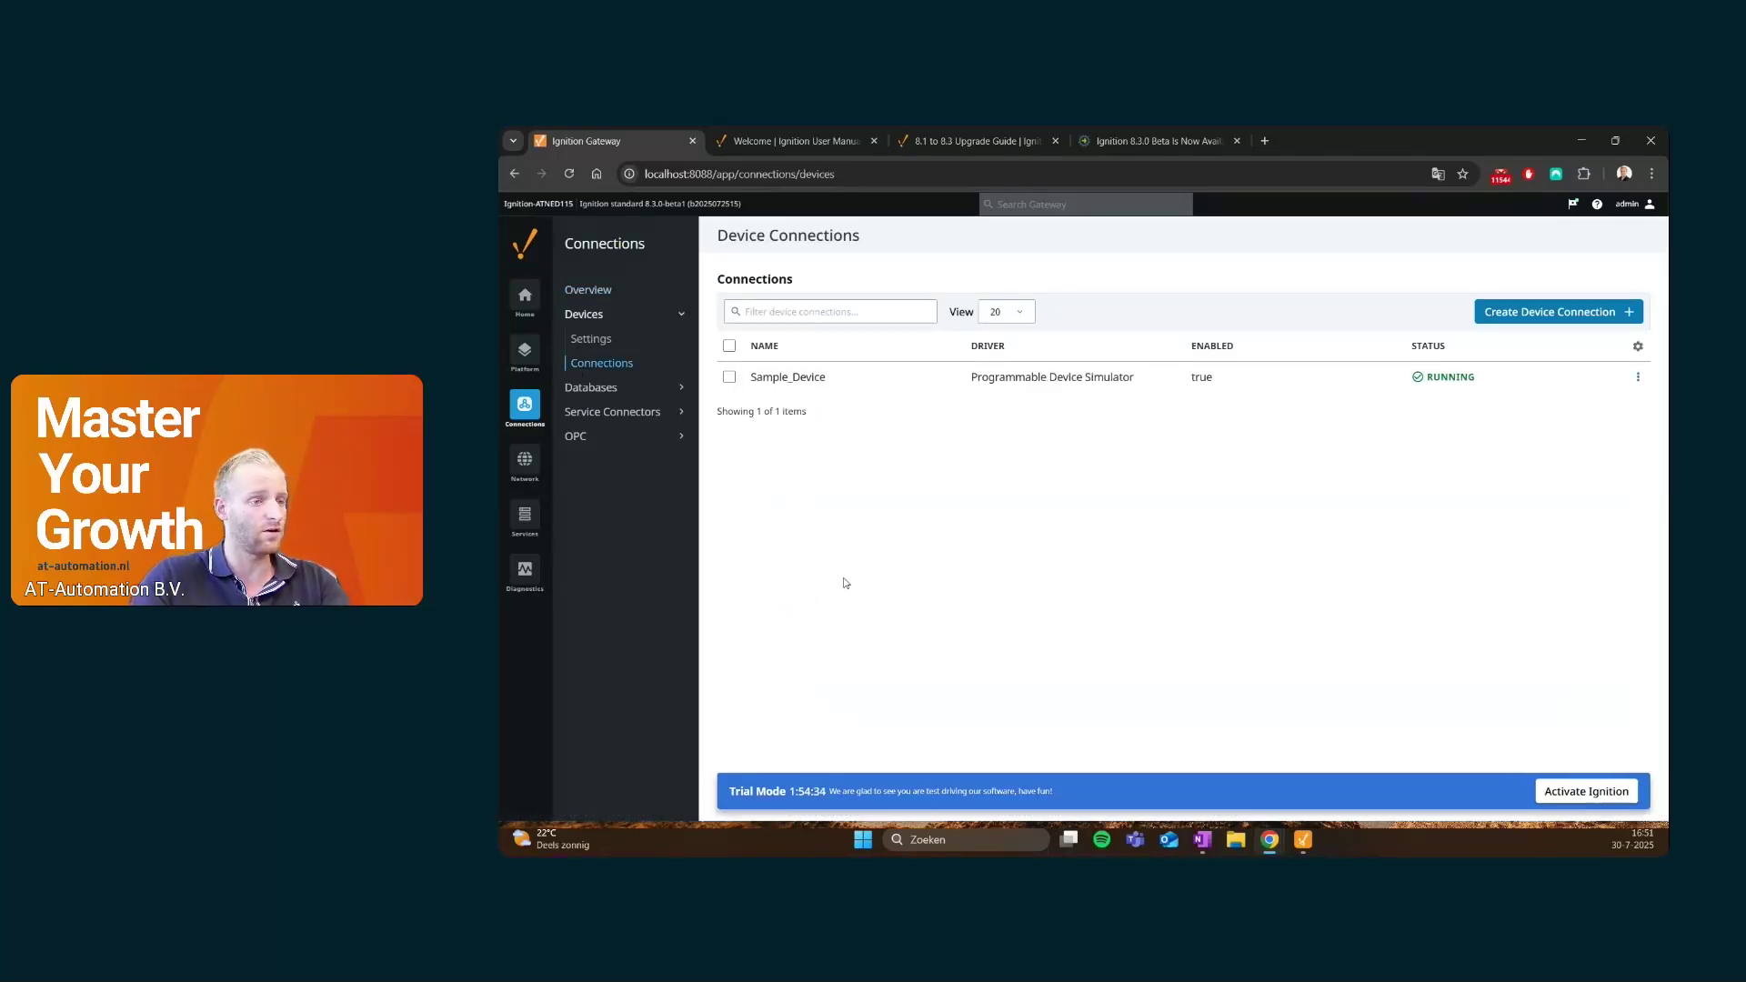
pyautogui.click(1561, 313)
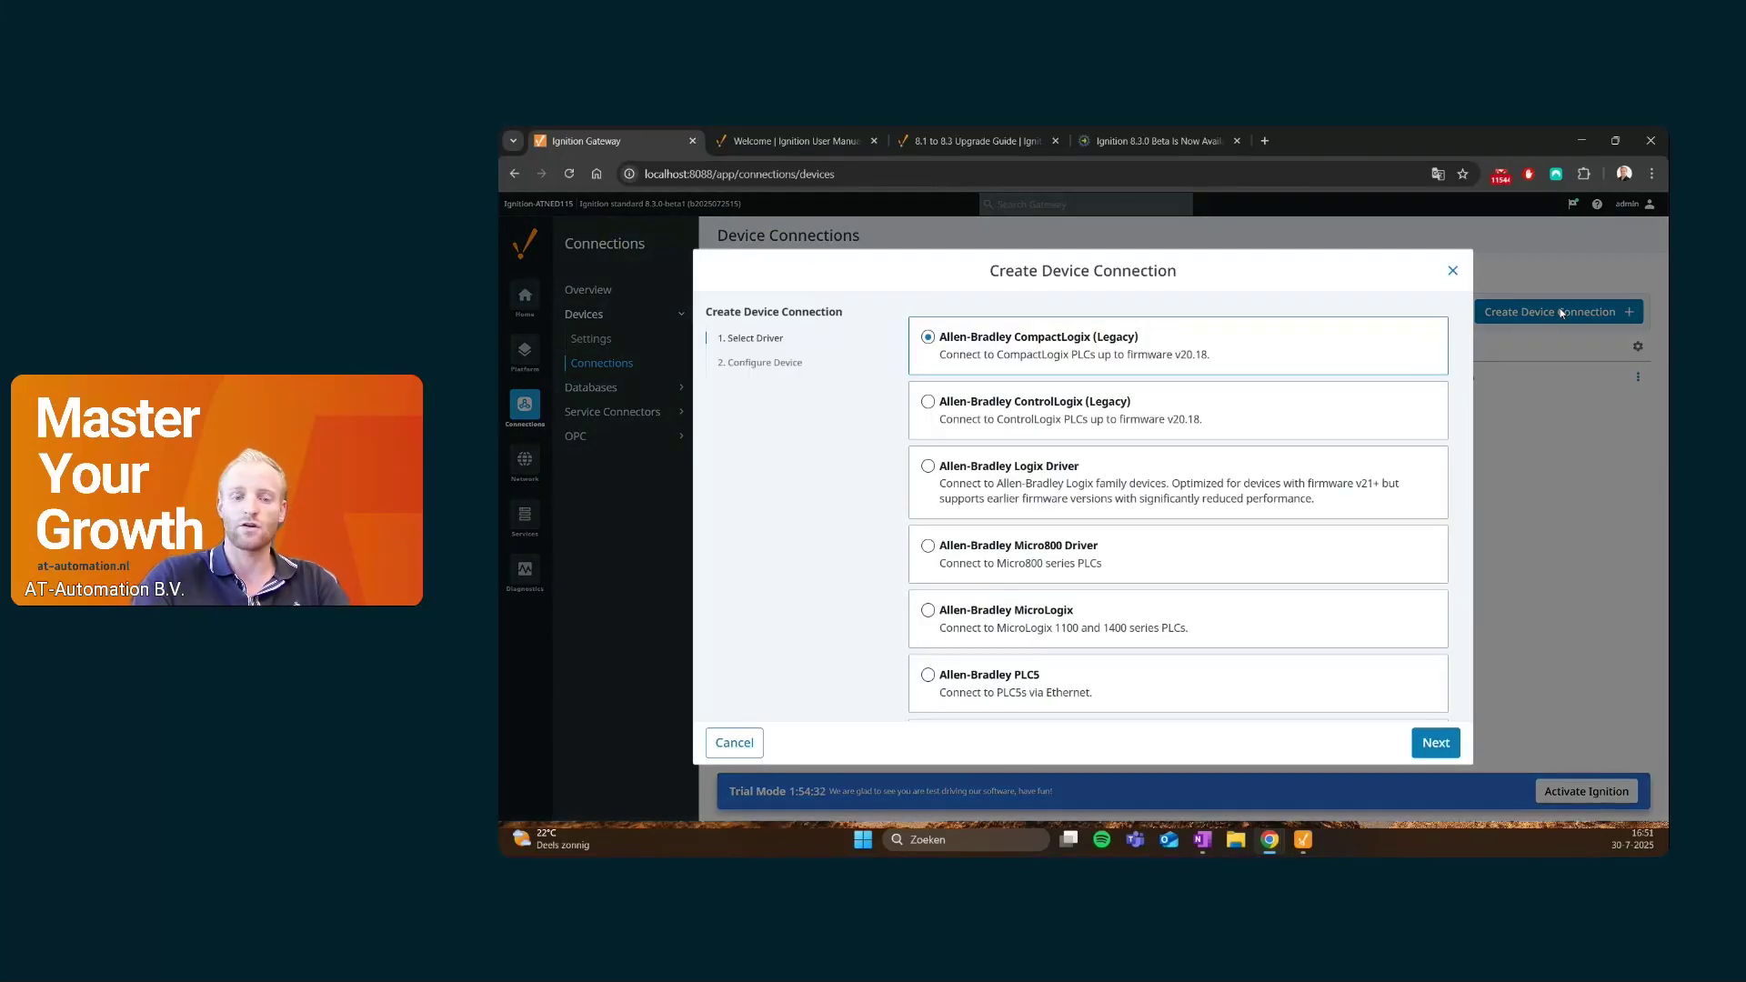
pyautogui.scroll(-4, 1100, 480)
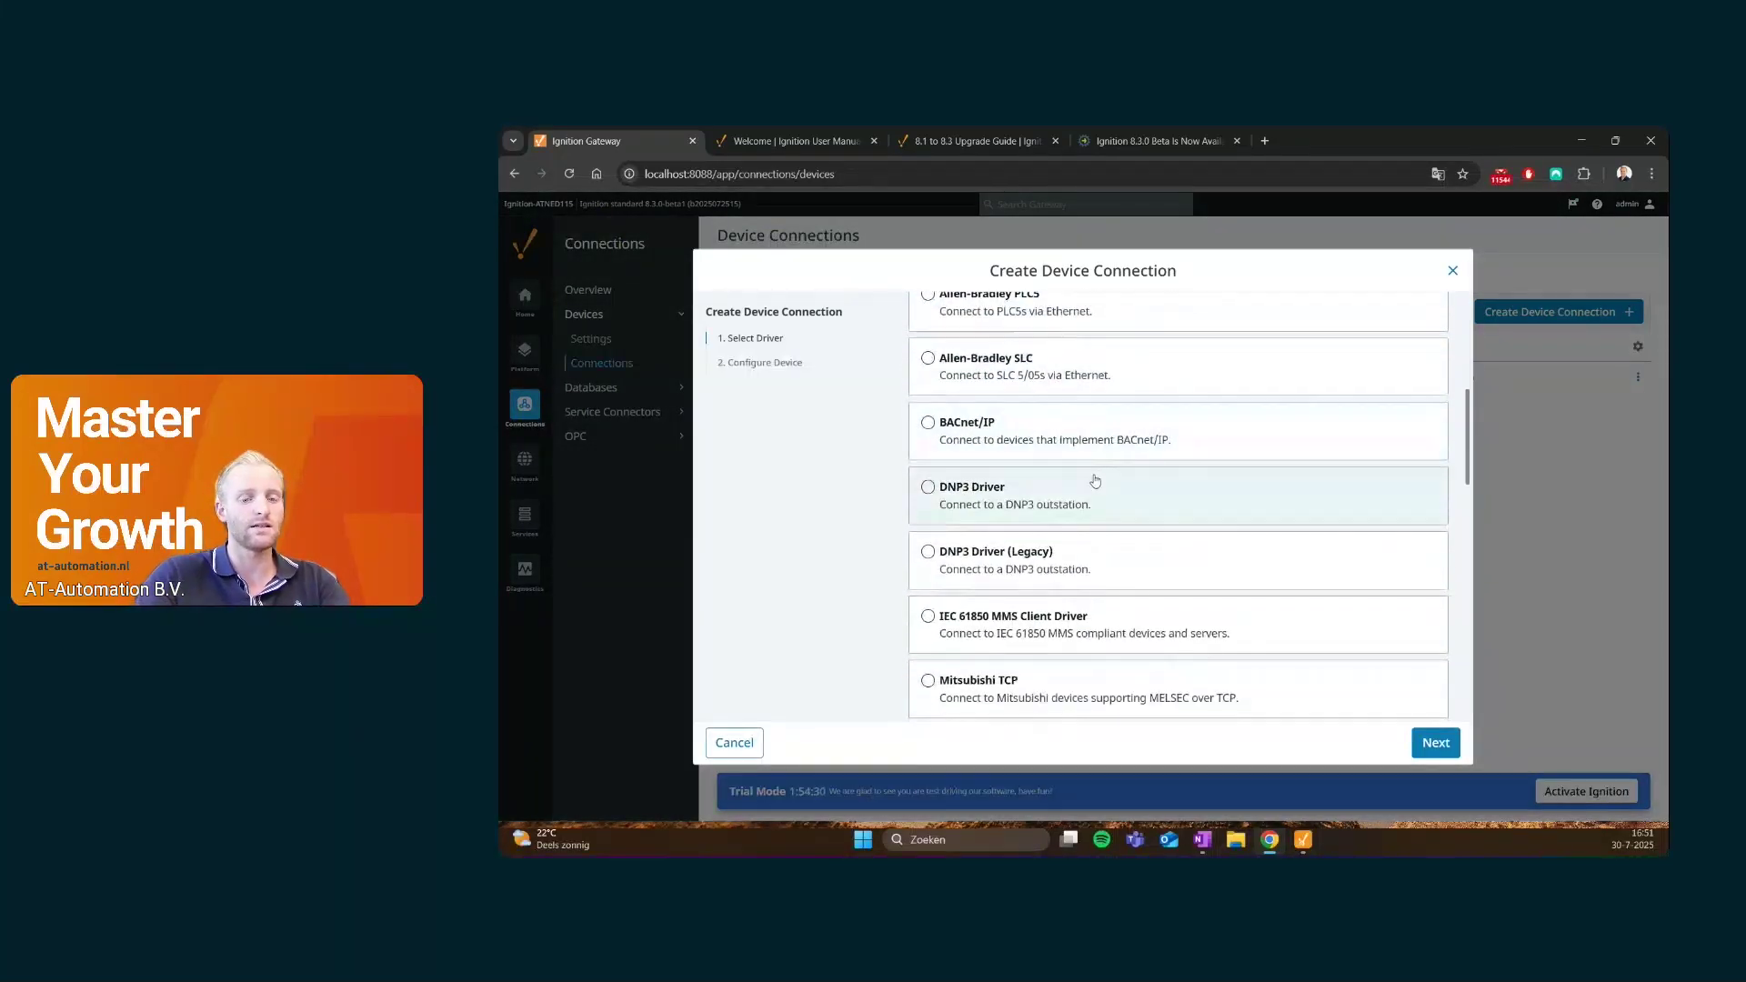
pyautogui.scroll(-10, 1095, 481)
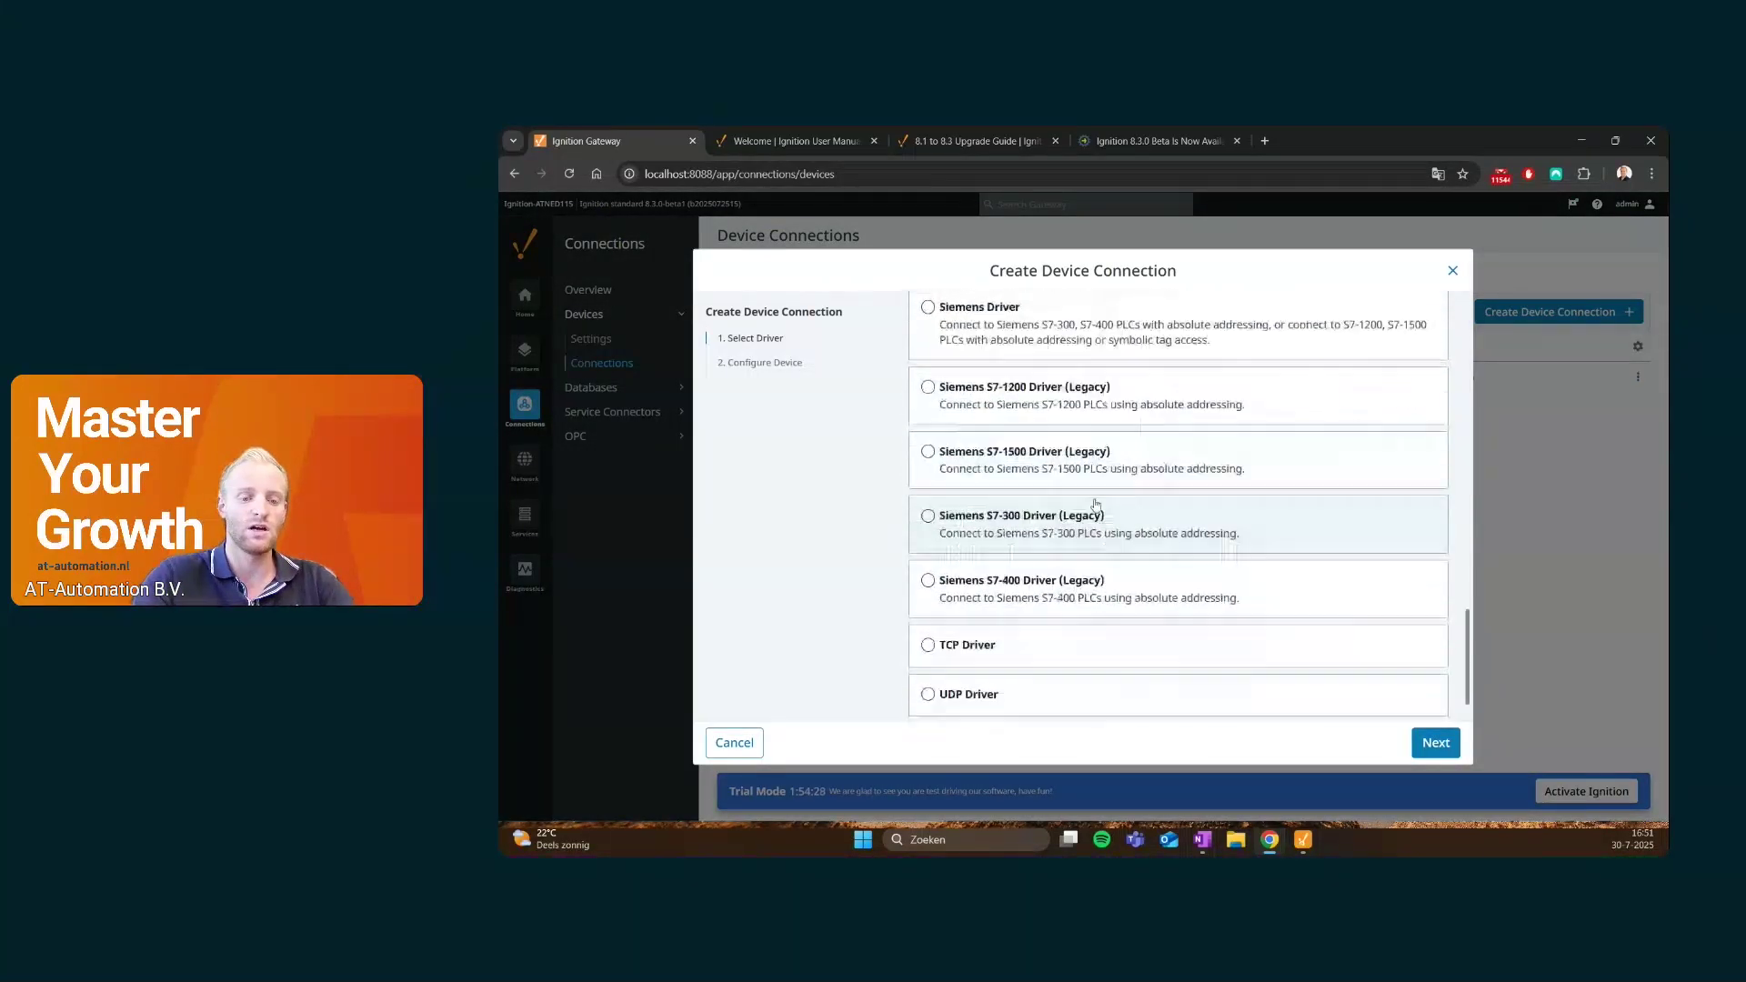
pyautogui.scroll(2, 959, 561)
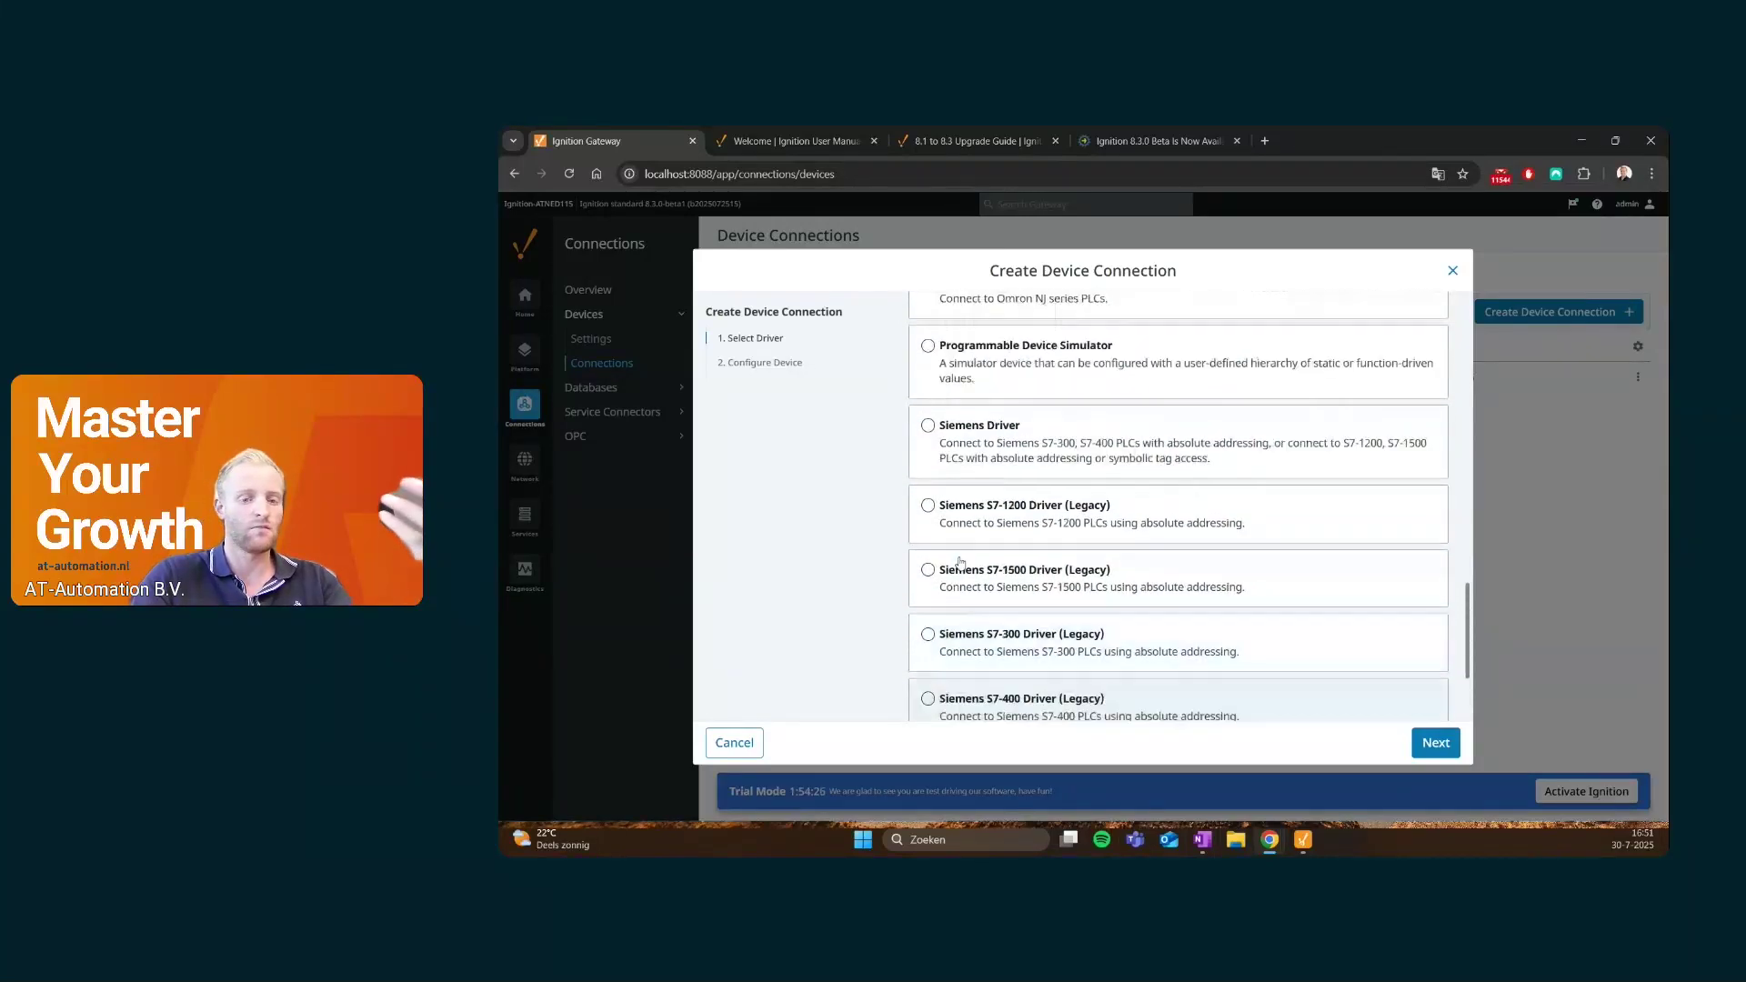
pyautogui.scroll(2, 959, 561)
# Select the Siemens Driver, preview its settings, then discard the connection unsaved
pyautogui.click(1009, 598)
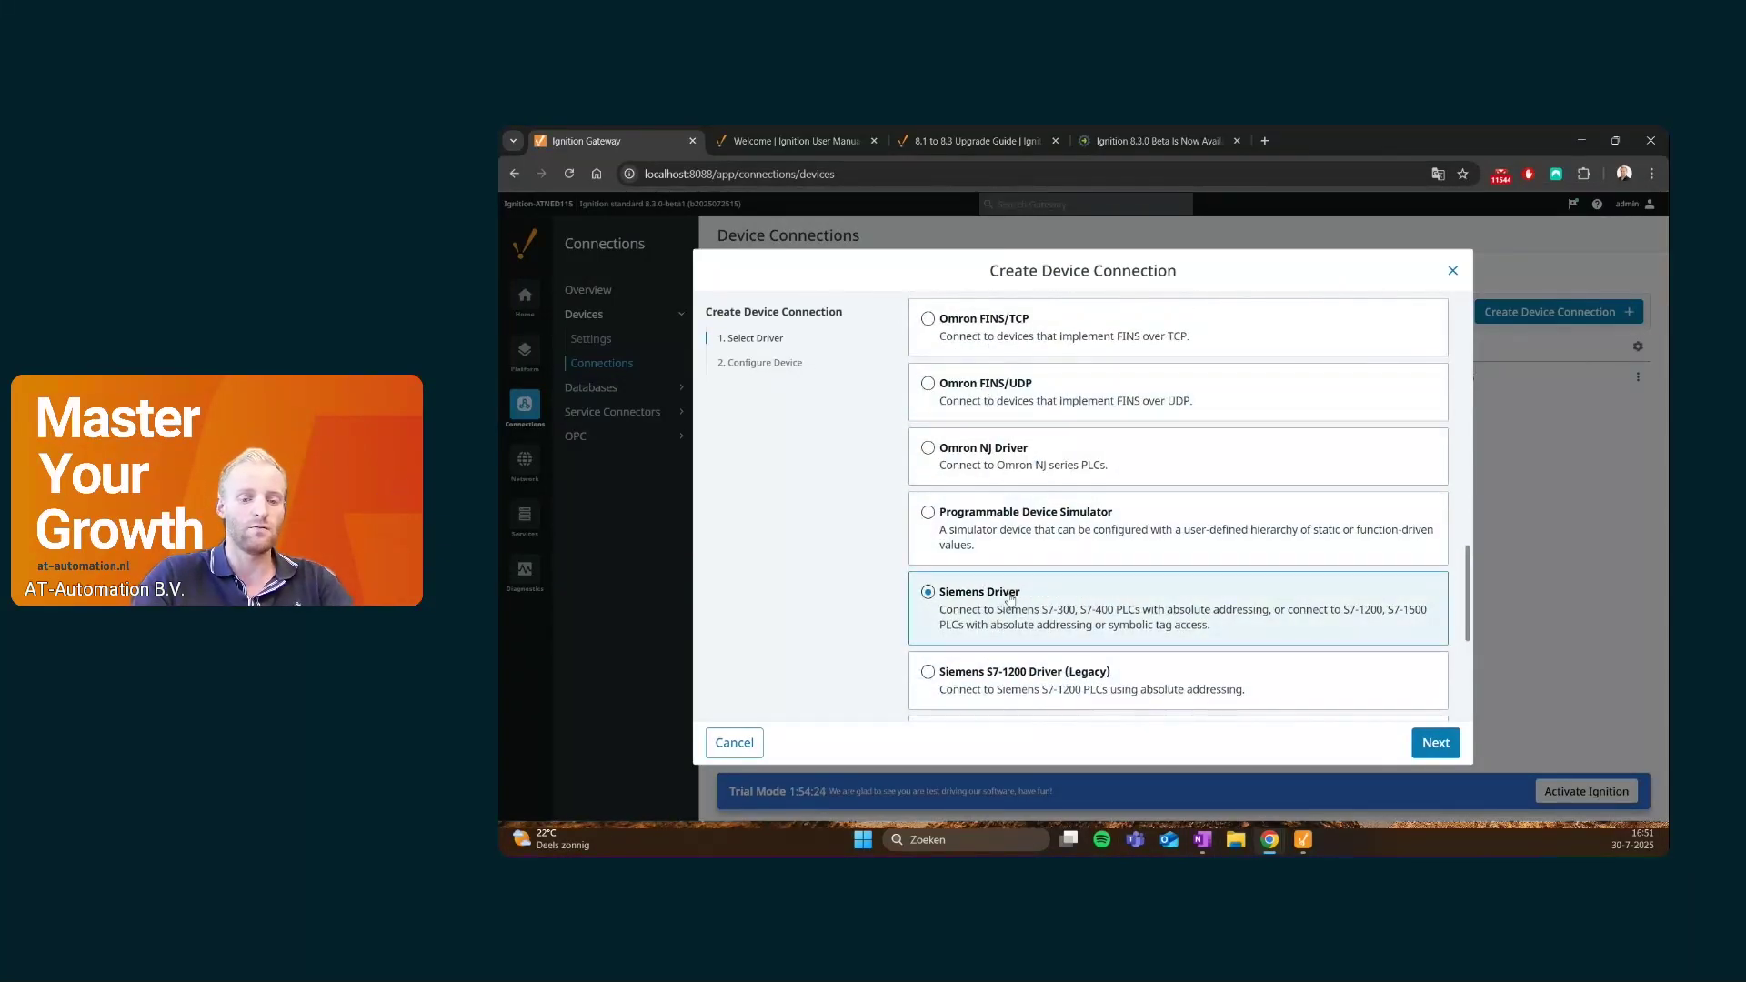
pyautogui.click(1435, 742)
pyautogui.scroll(-4, 1113, 391)
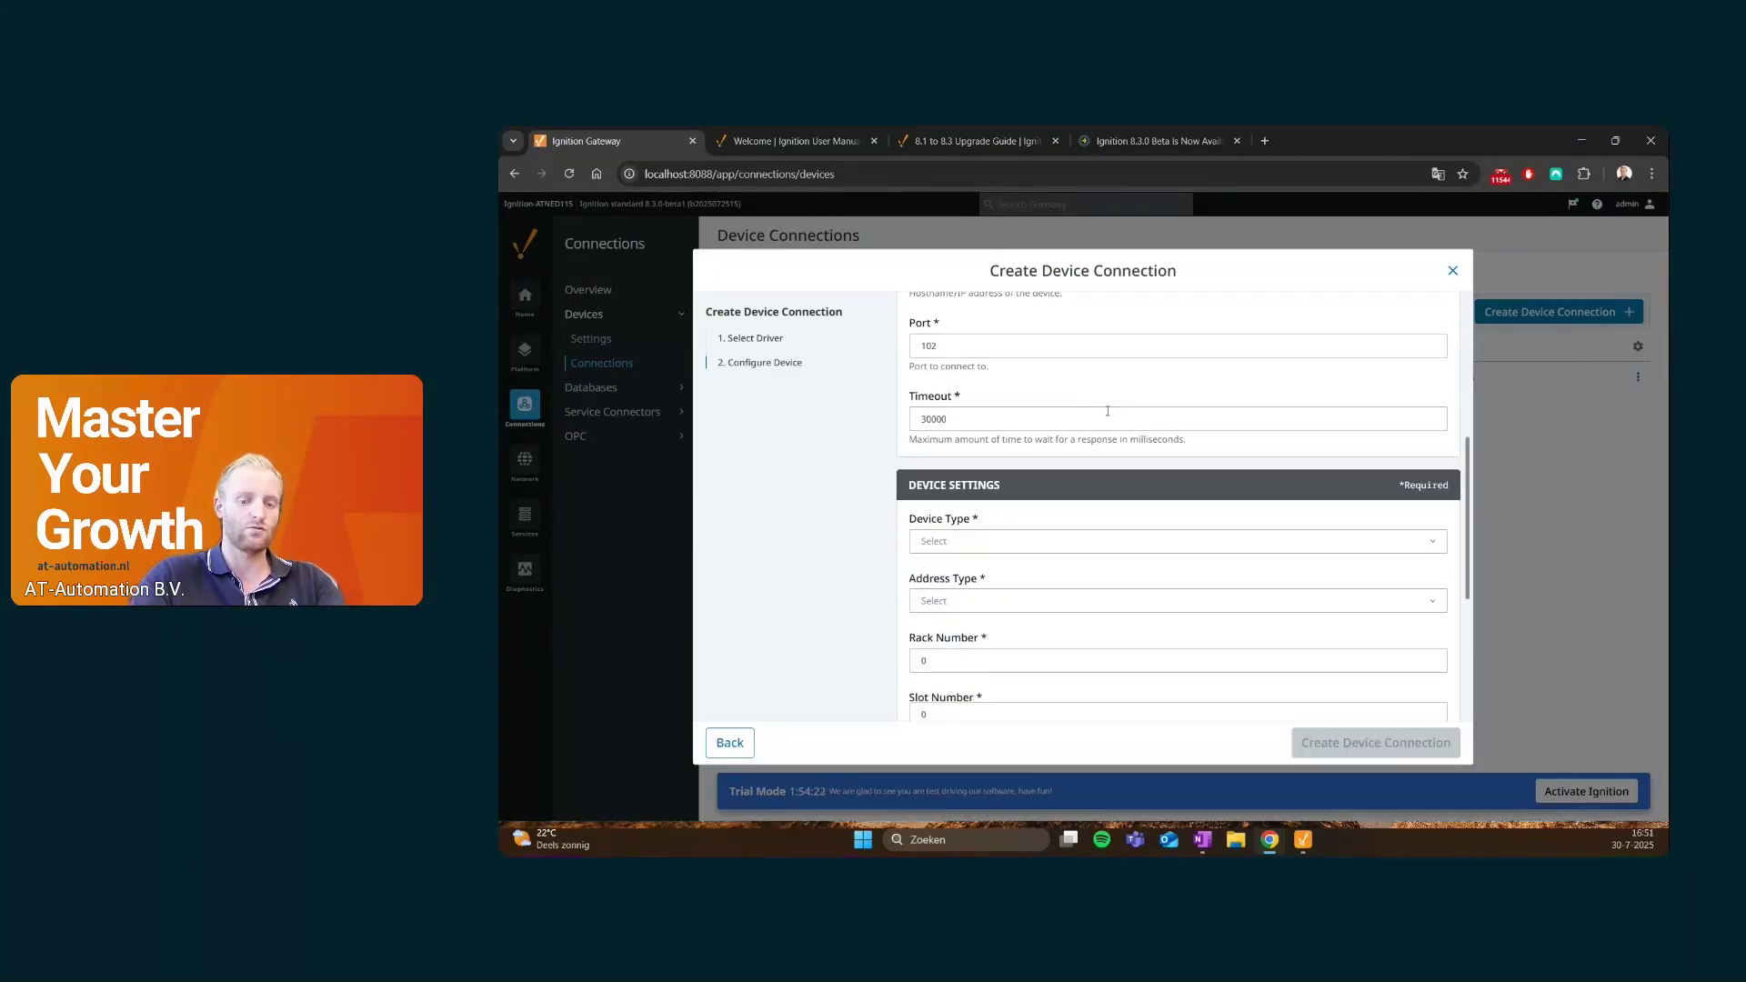
pyautogui.scroll(-3, 1108, 411)
pyautogui.scroll(7, 1092, 455)
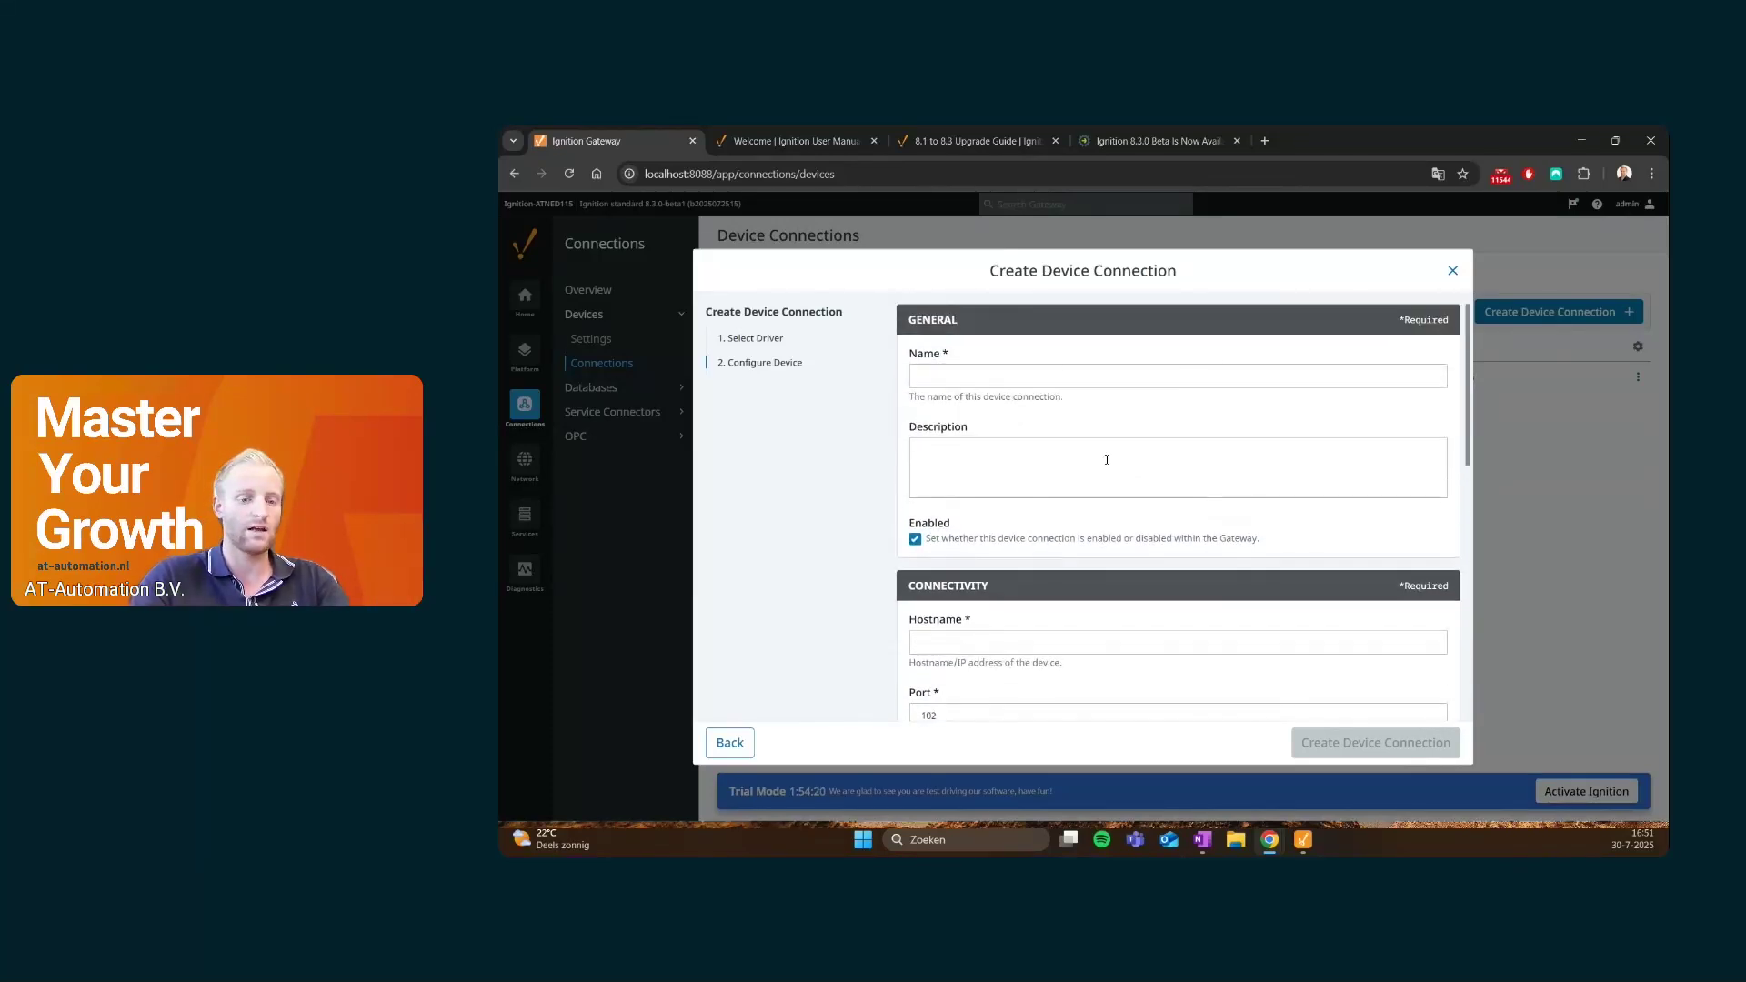
pyautogui.click(1452, 273)
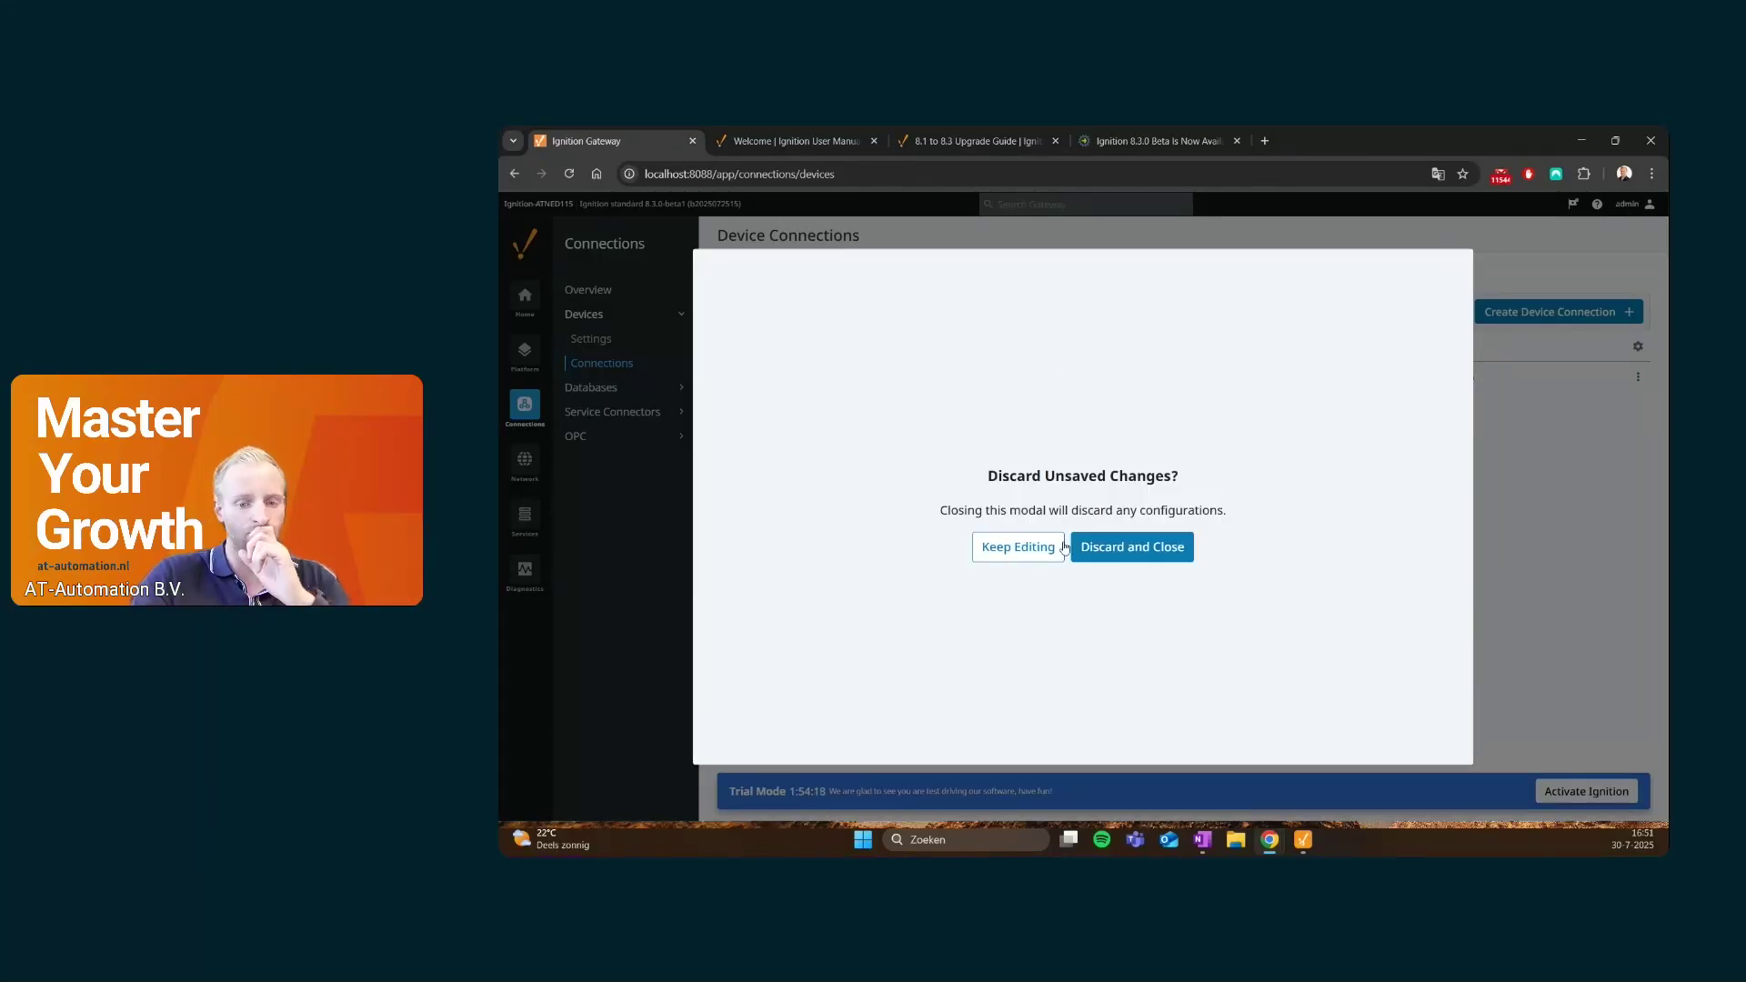
pyautogui.click(1135, 549)
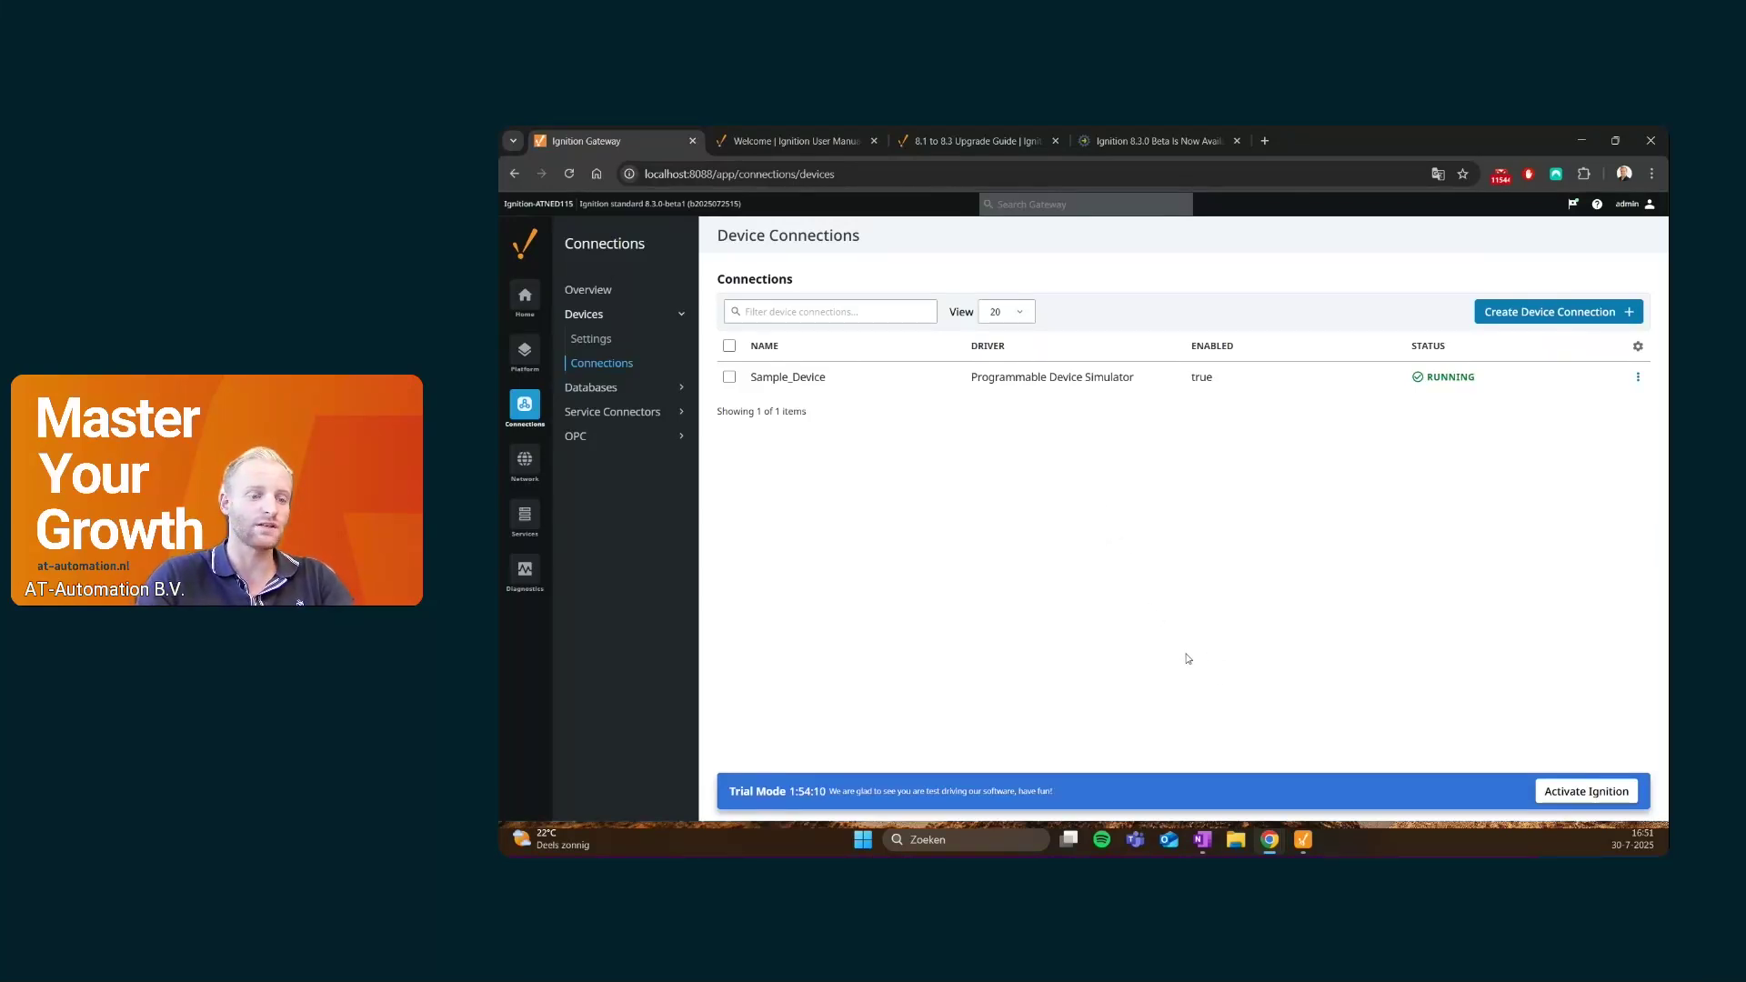
# Tour the Services, Diagnostics Logs, Network, Connections and Platform pages, then return to the Welcome page
pyautogui.click(525, 460)
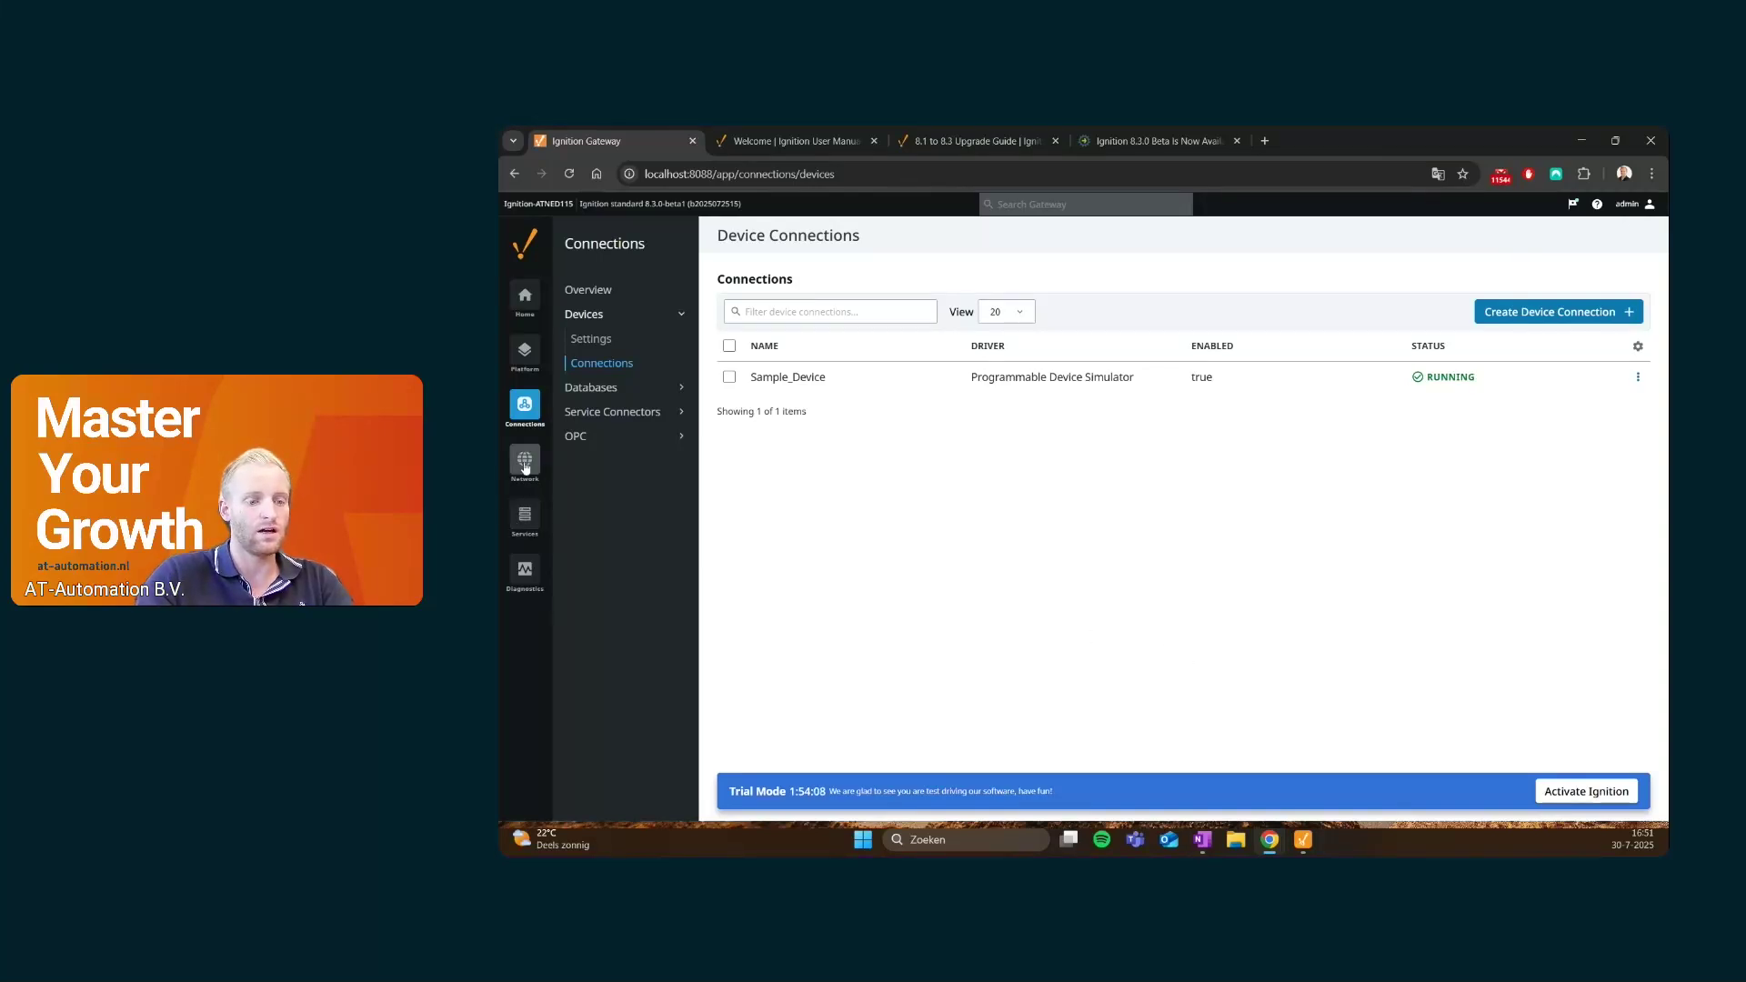
pyautogui.click(525, 515)
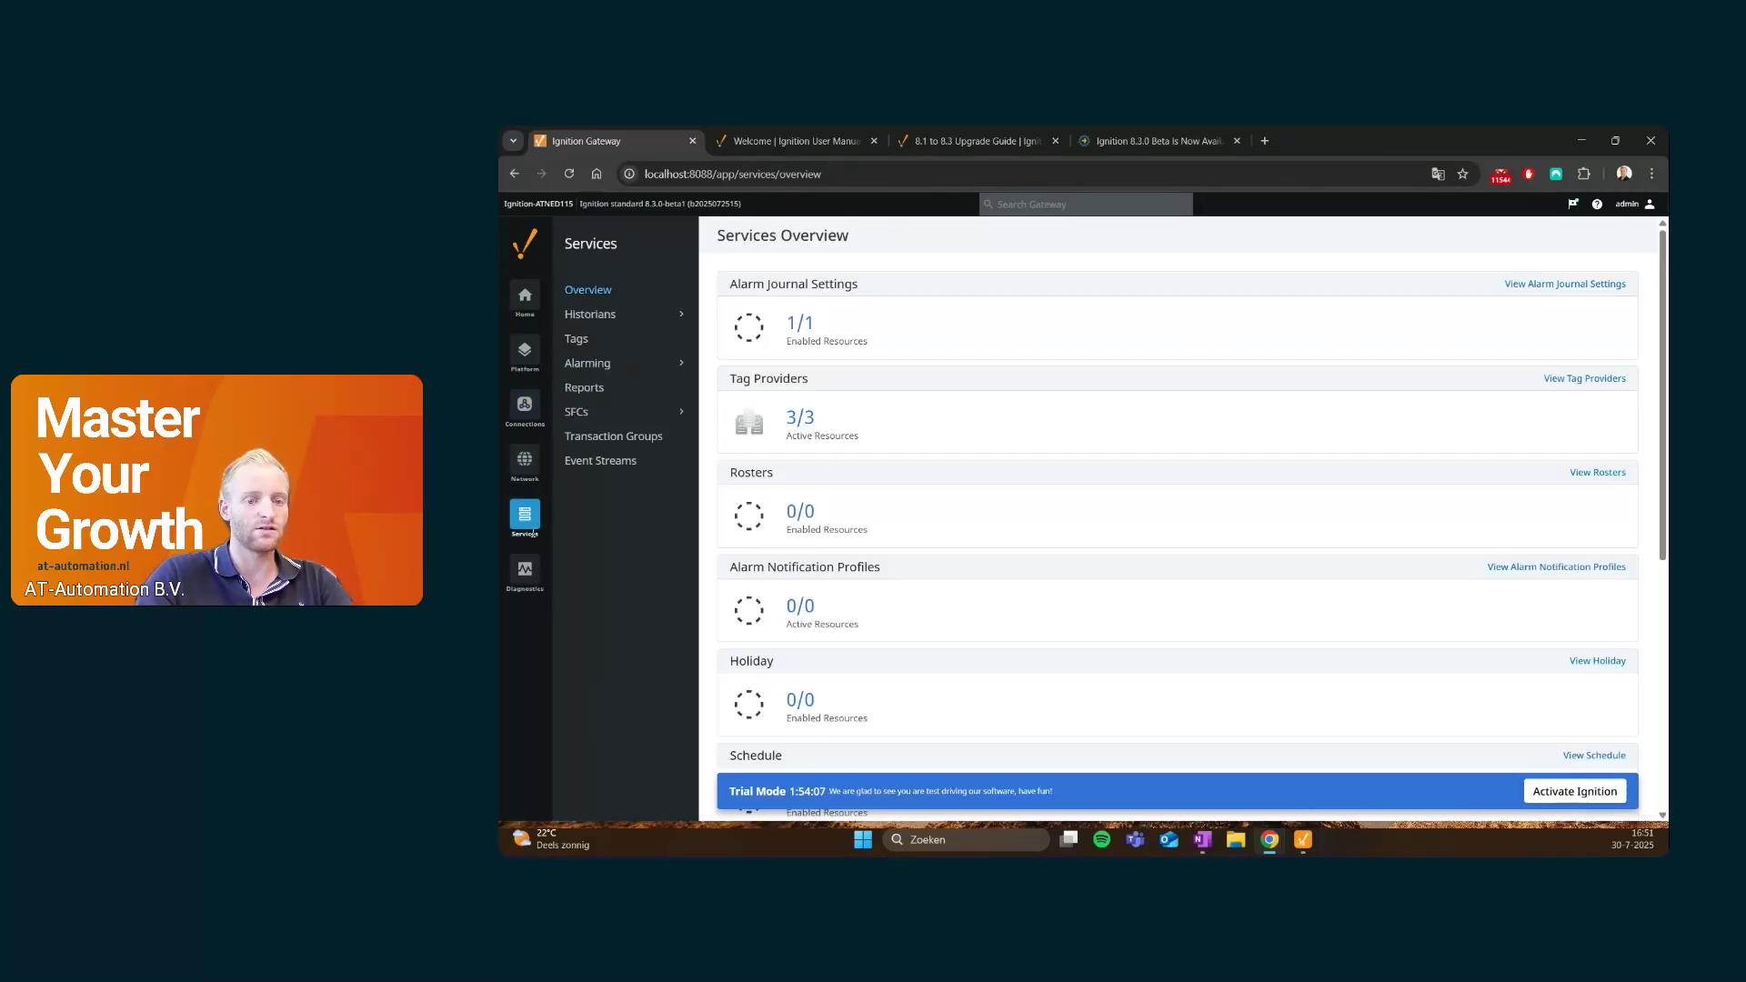
pyautogui.click(522, 576)
pyautogui.click(576, 340)
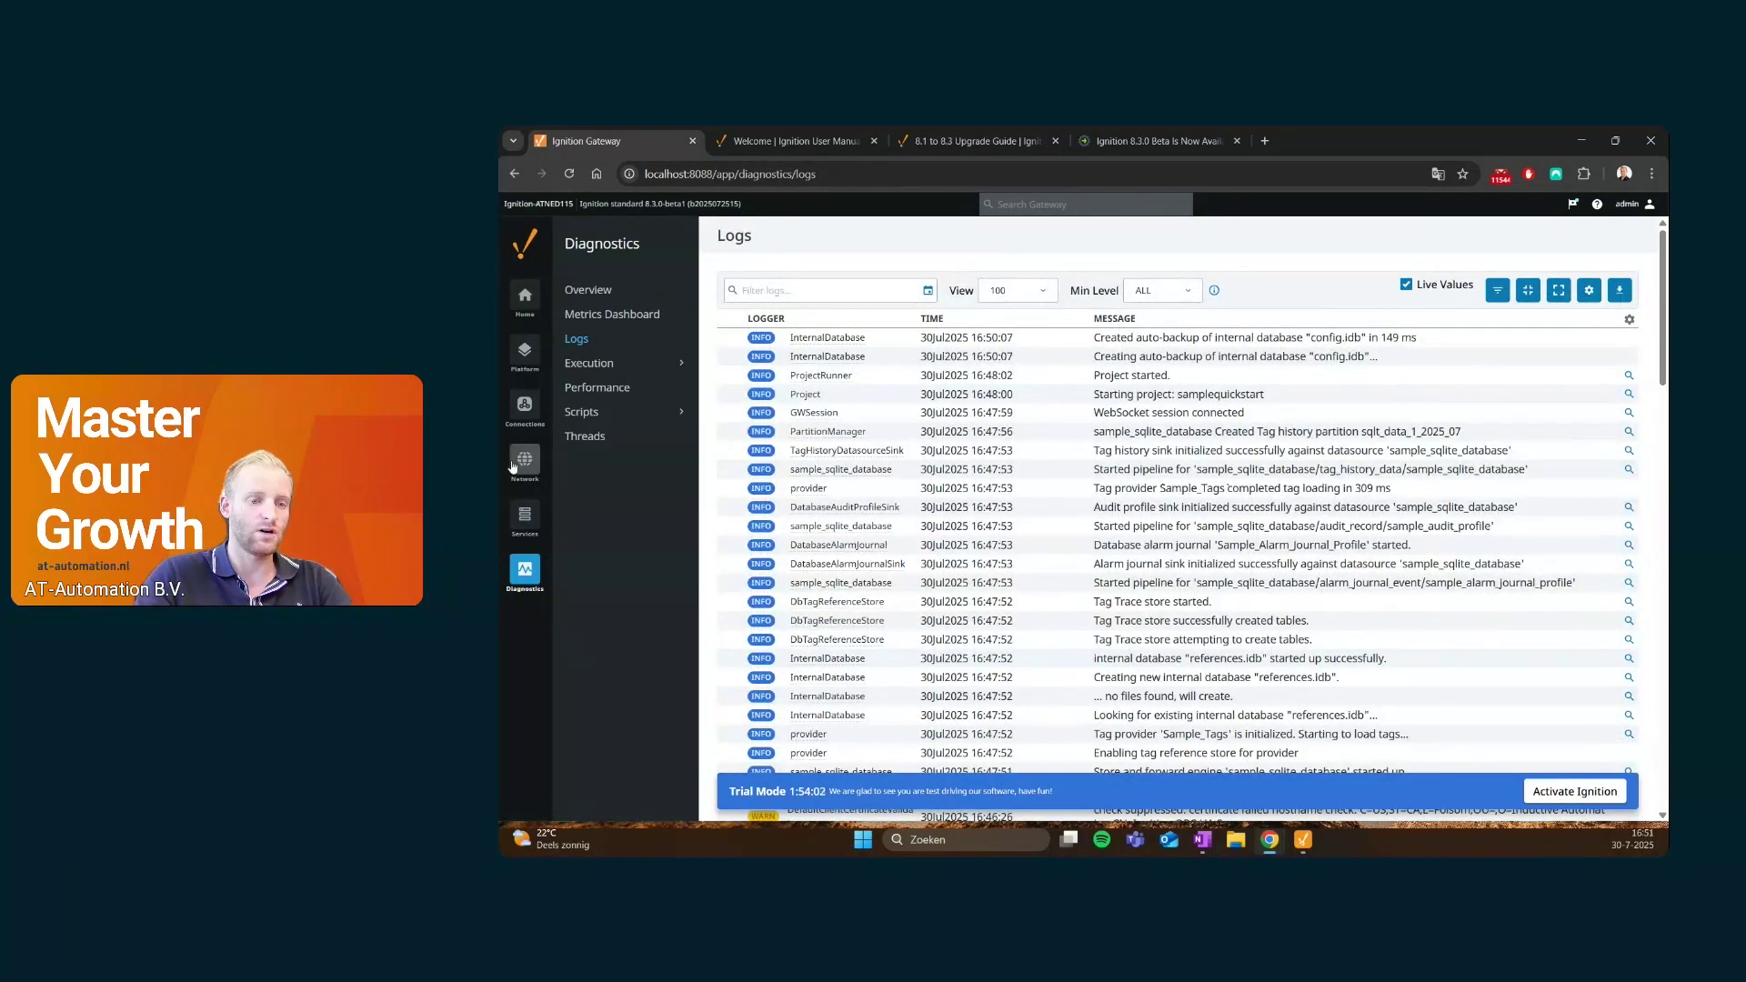
pyautogui.click(529, 467)
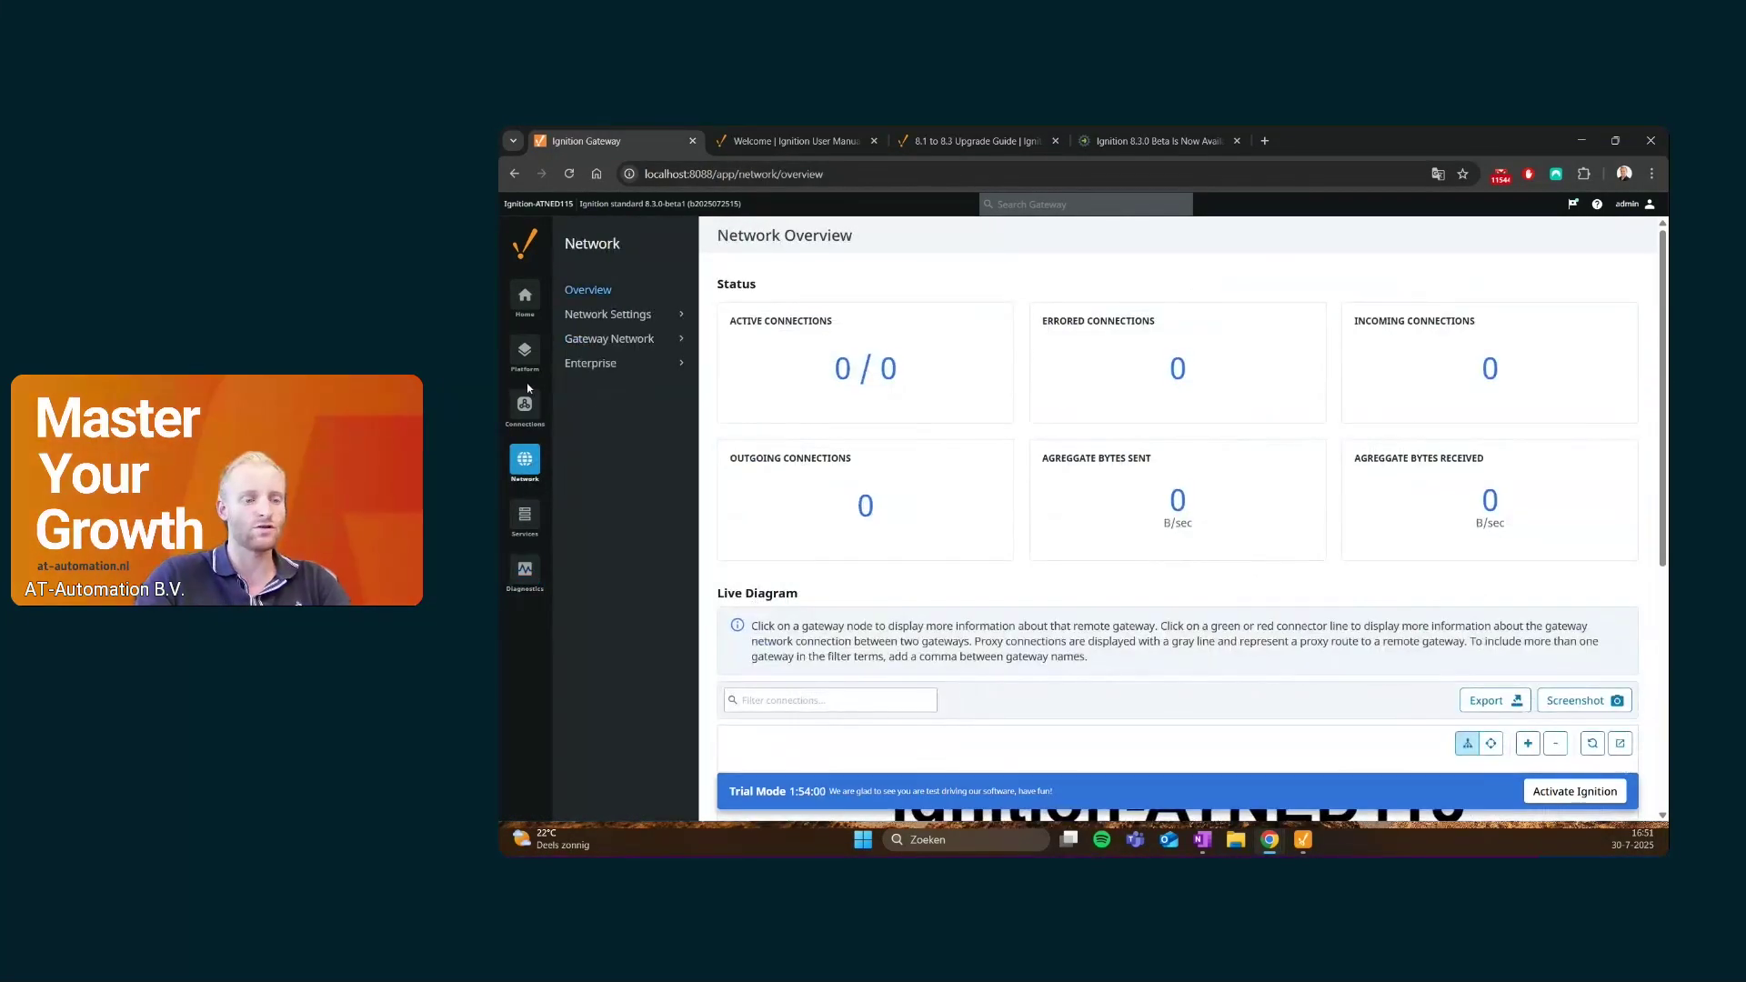
pyautogui.click(526, 403)
pyautogui.click(531, 355)
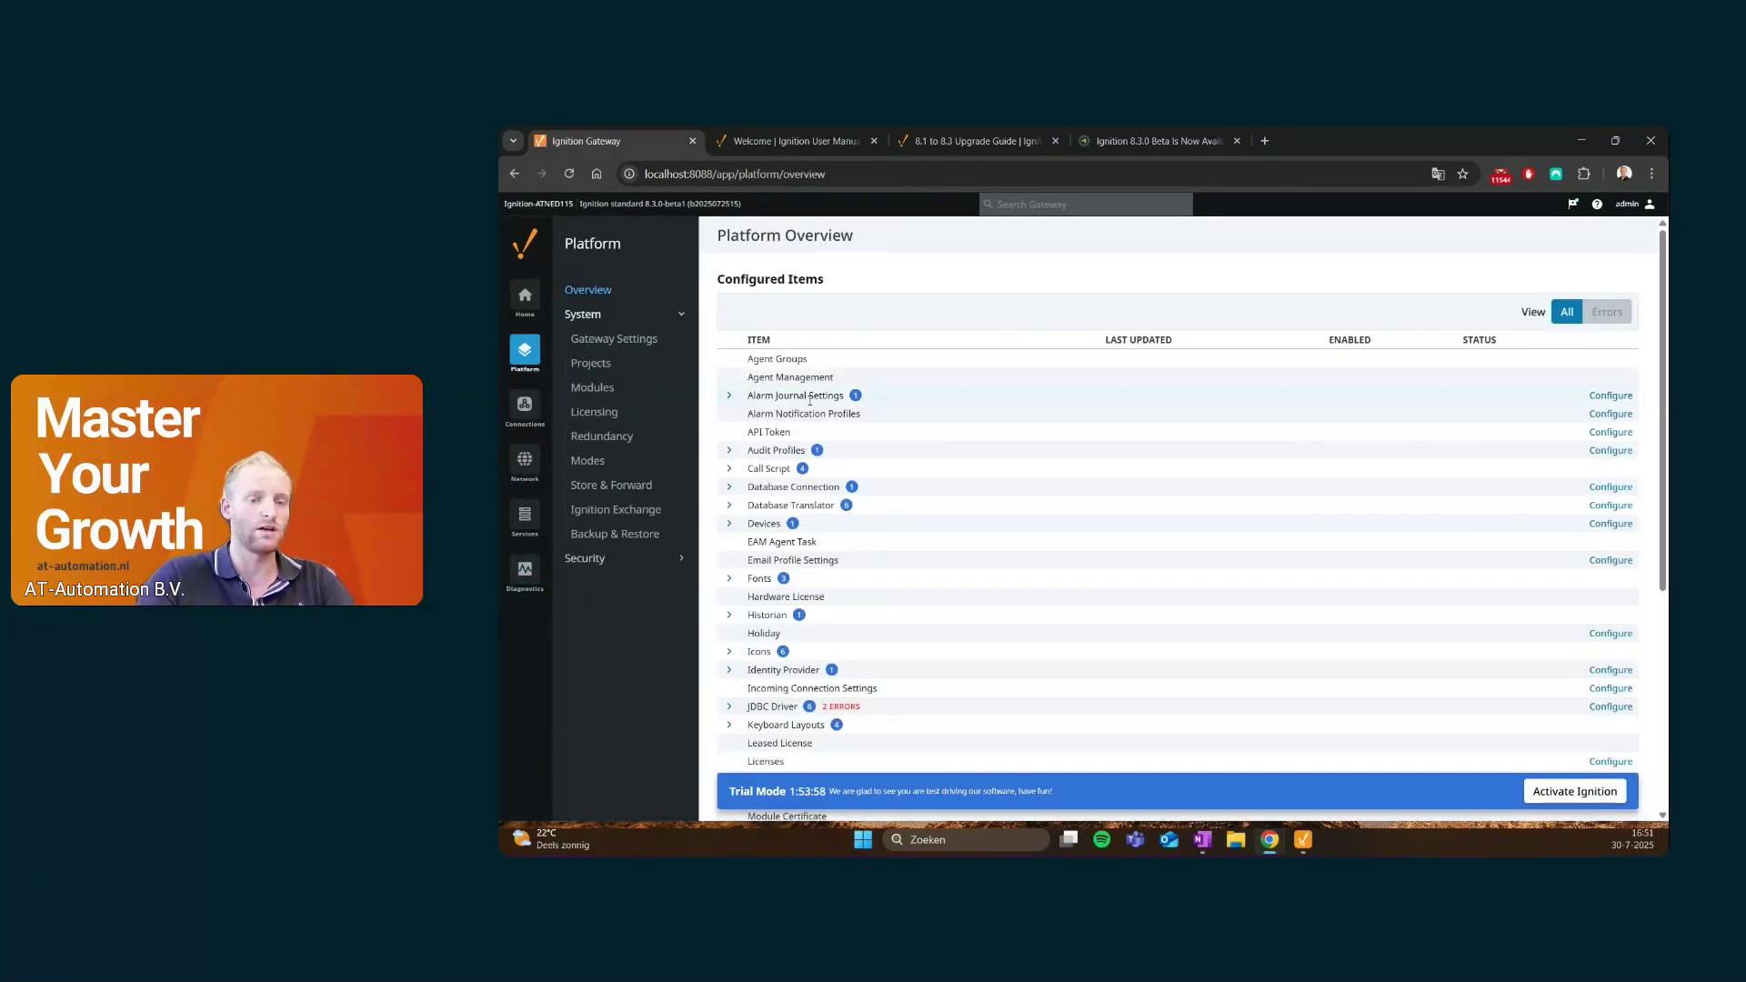
pyautogui.click(535, 292)
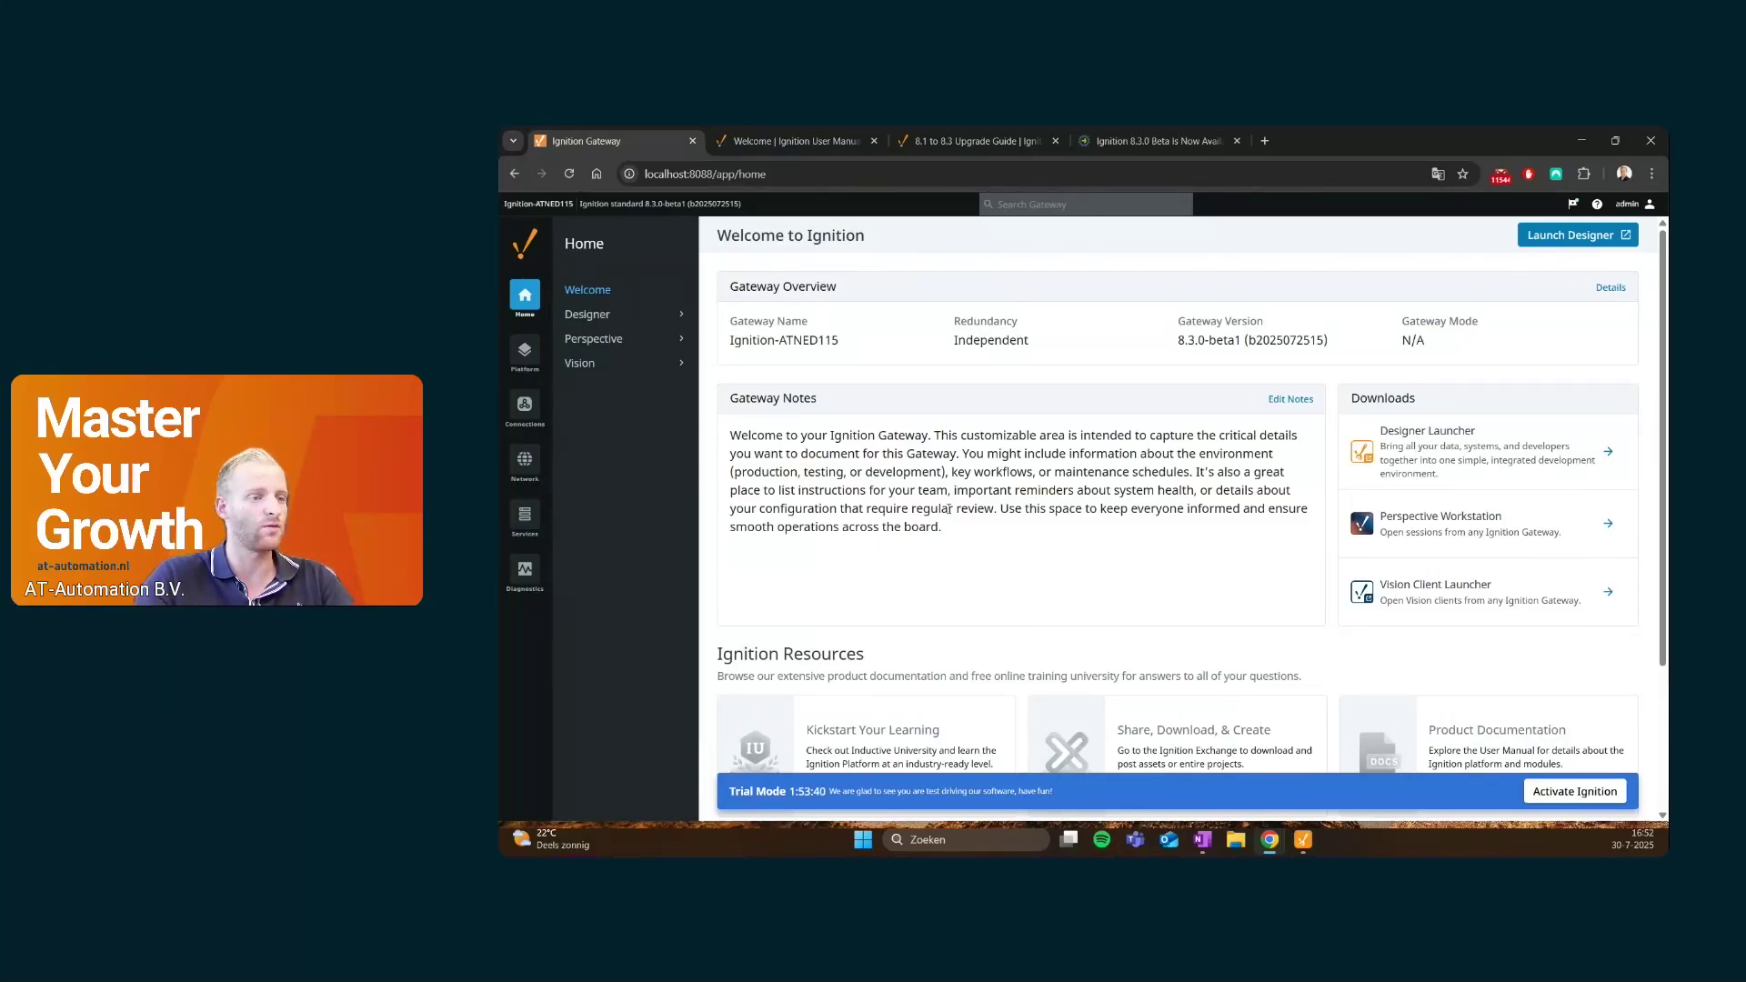
# Switch to the Ignition User Manual and scroll through the 8.3 Welcome page's About this Manual introduction
pyautogui.click(826, 145)
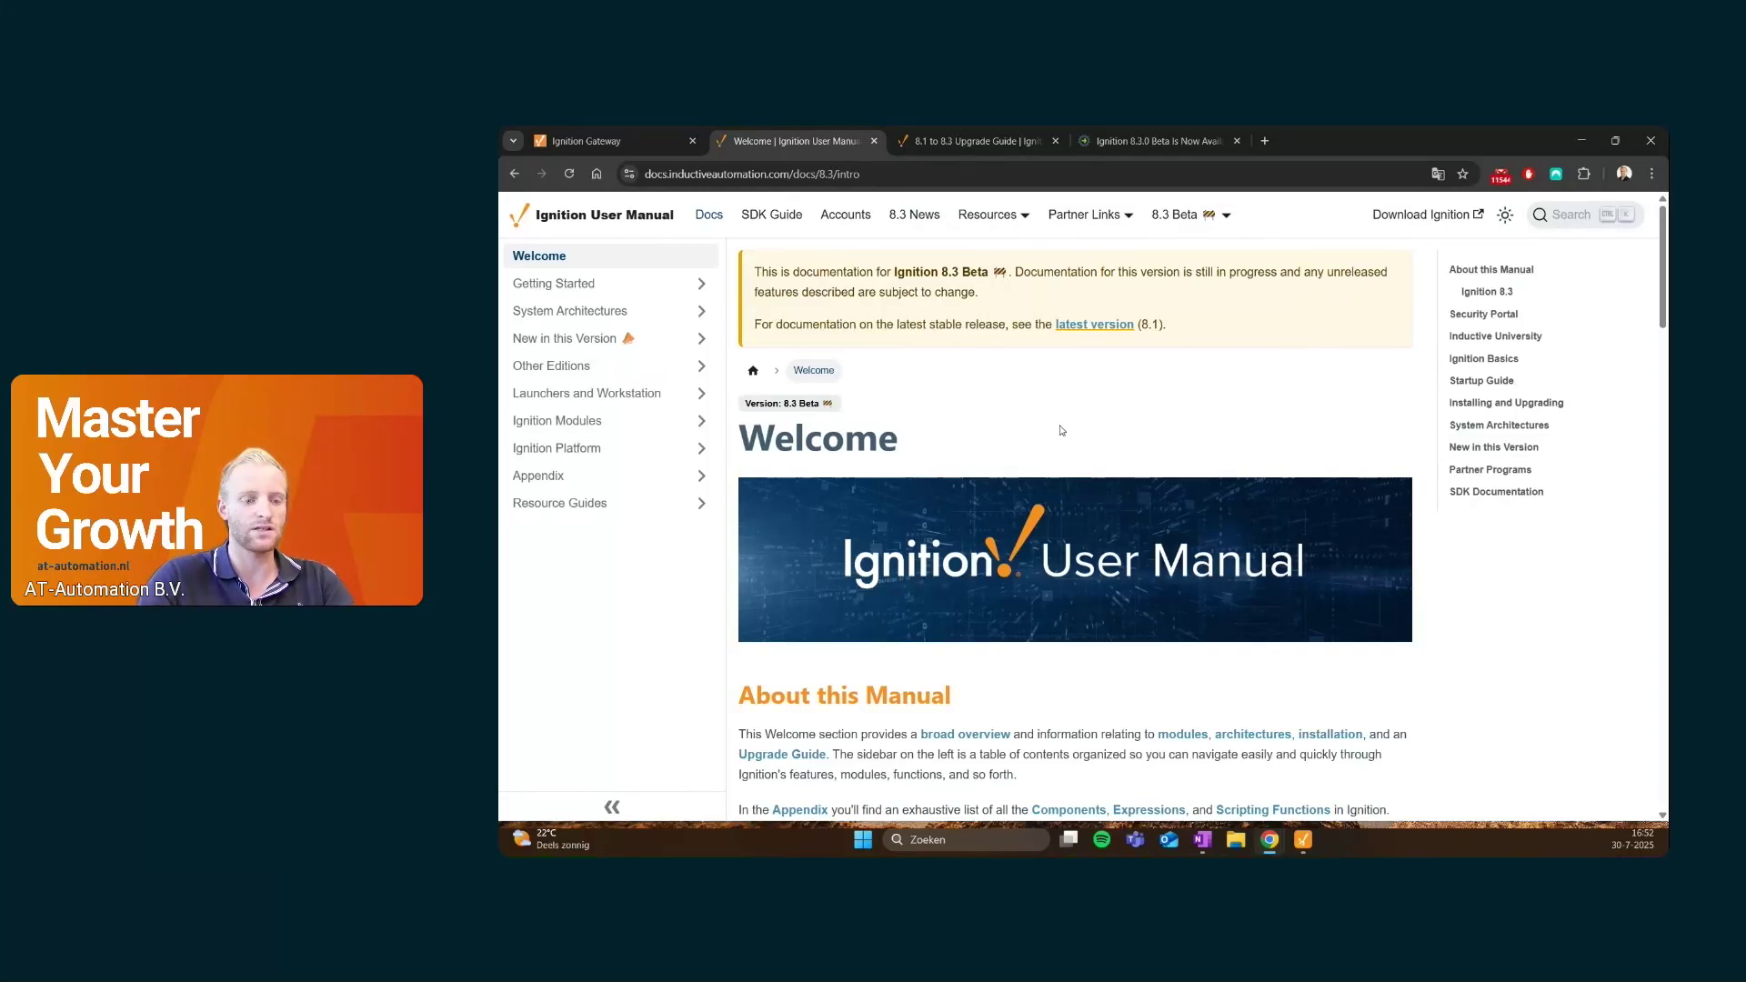
pyautogui.scroll(-2, 1057, 434)
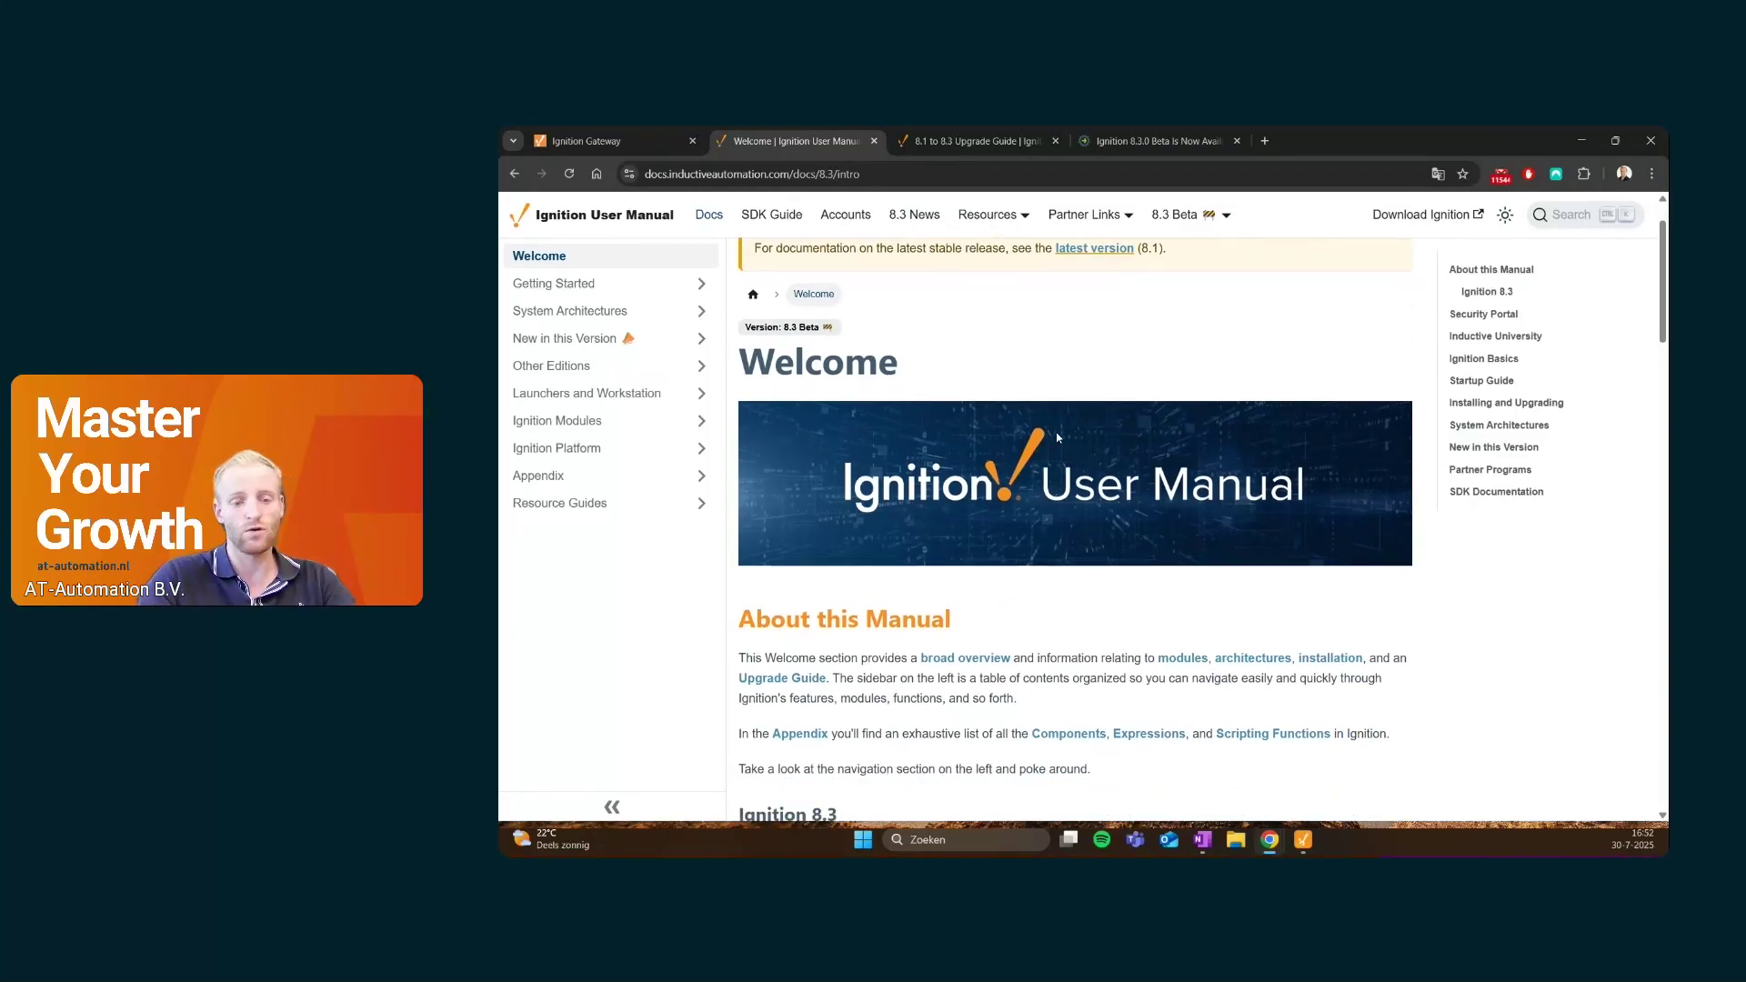
pyautogui.scroll(-2, 1044, 455)
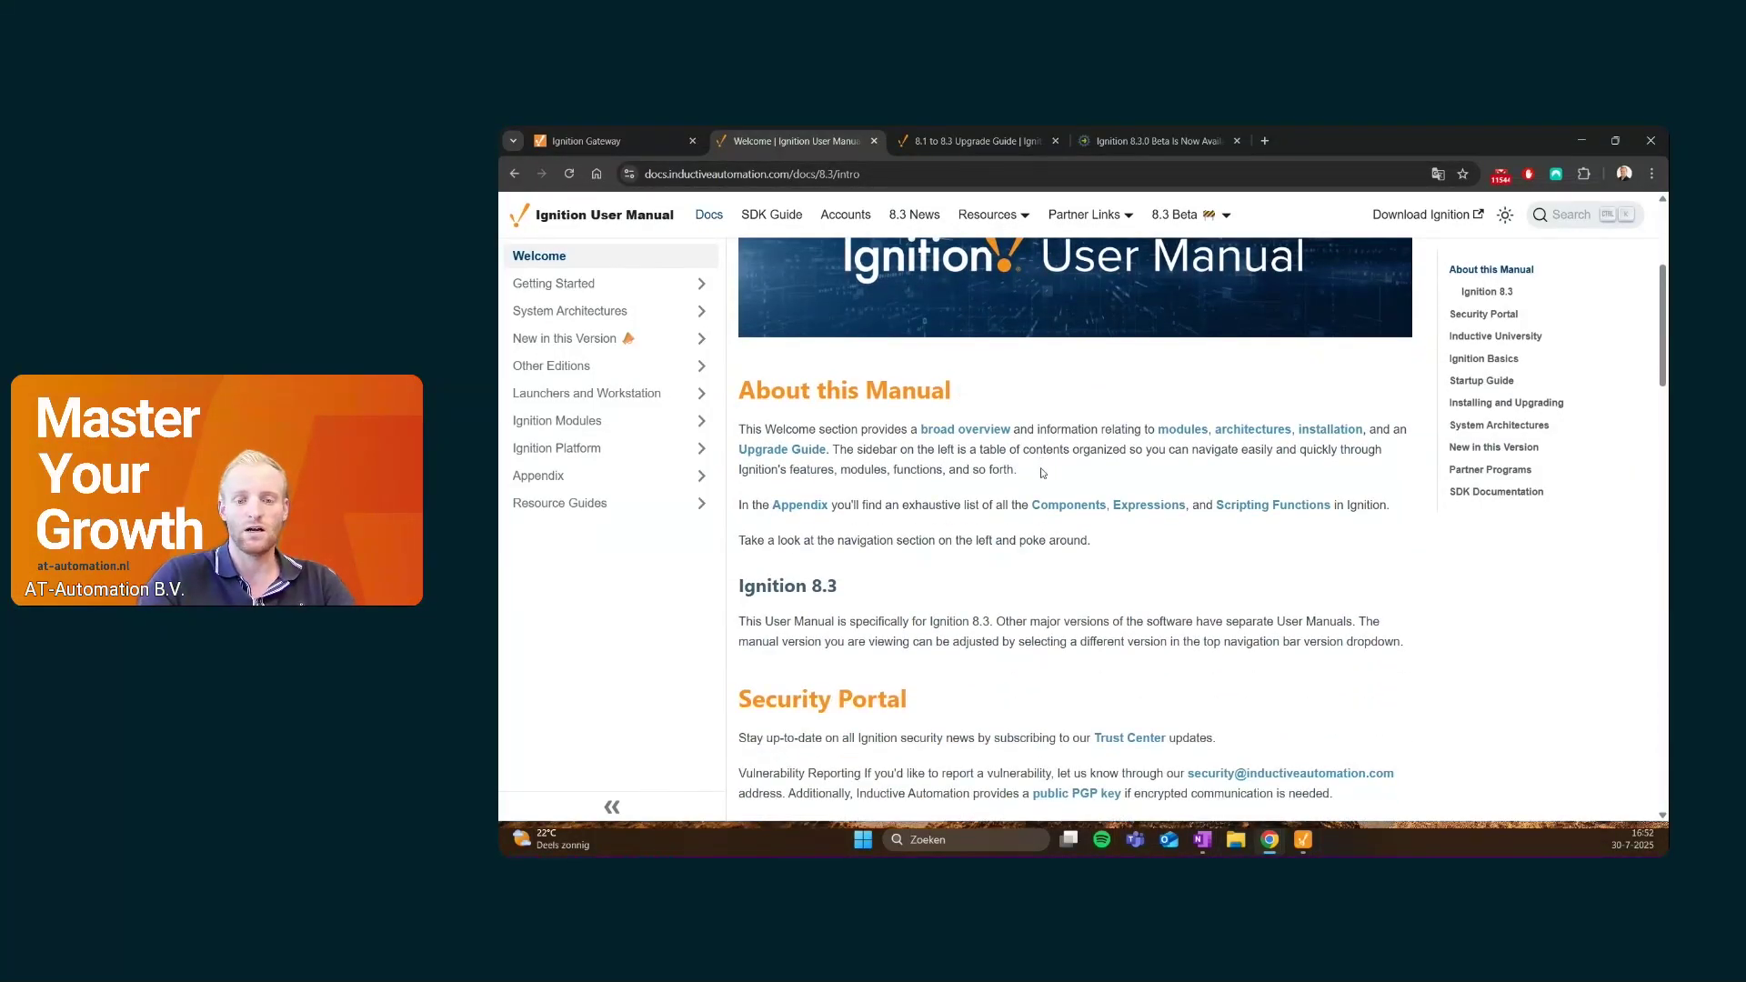
pyautogui.scroll(-1, 1045, 462)
pyautogui.scroll(5, 1046, 471)
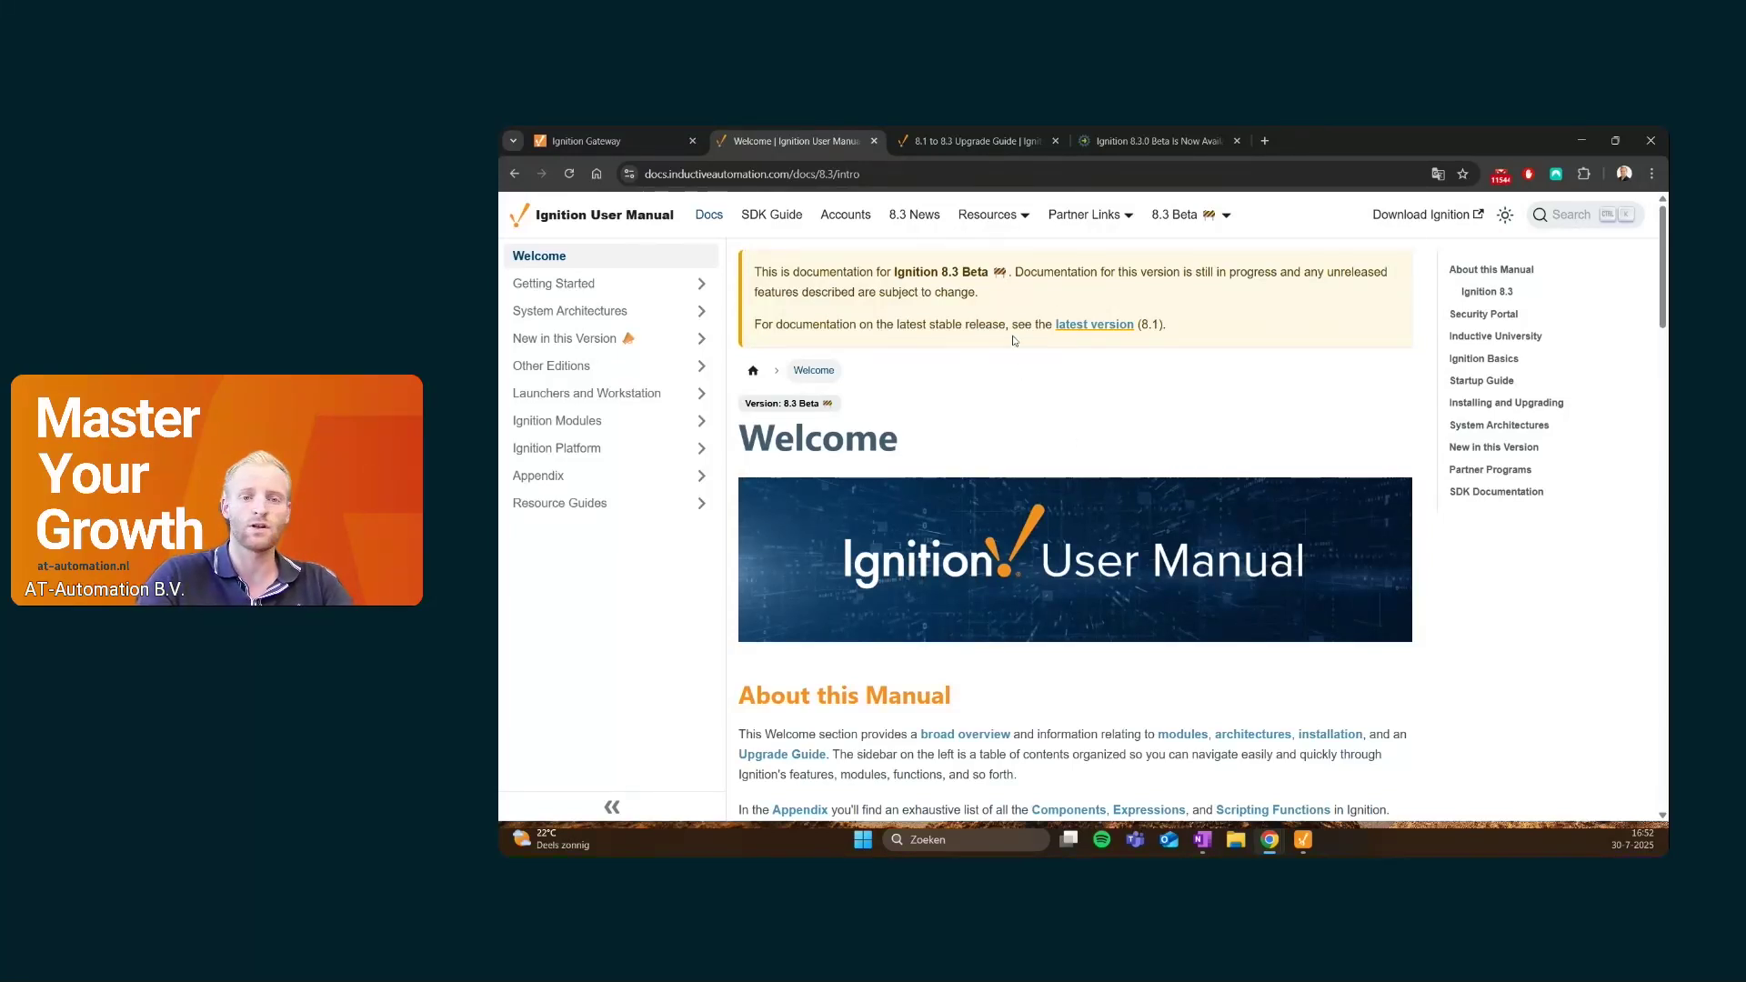
# Open the 8.1 to 8.3 Upgrade Guide and read down to Discontinued Features
pyautogui.click(950, 142)
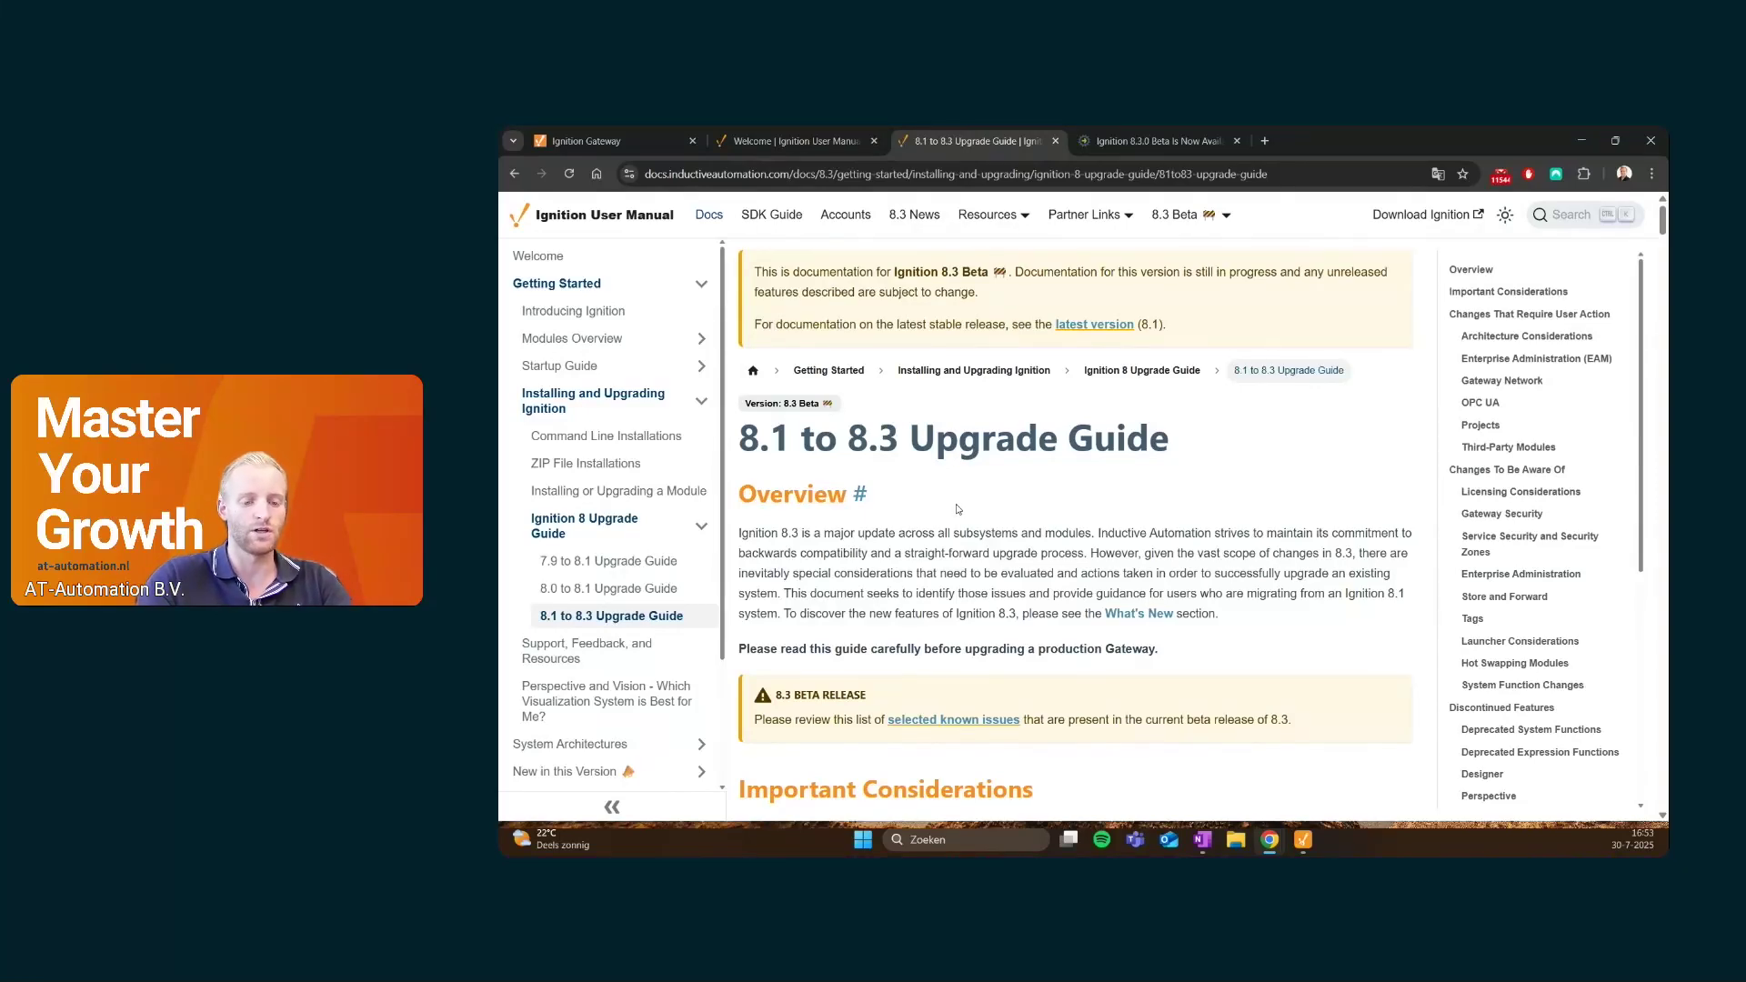
pyautogui.scroll(-2, 1015, 517)
pyautogui.scroll(-5, 1015, 518)
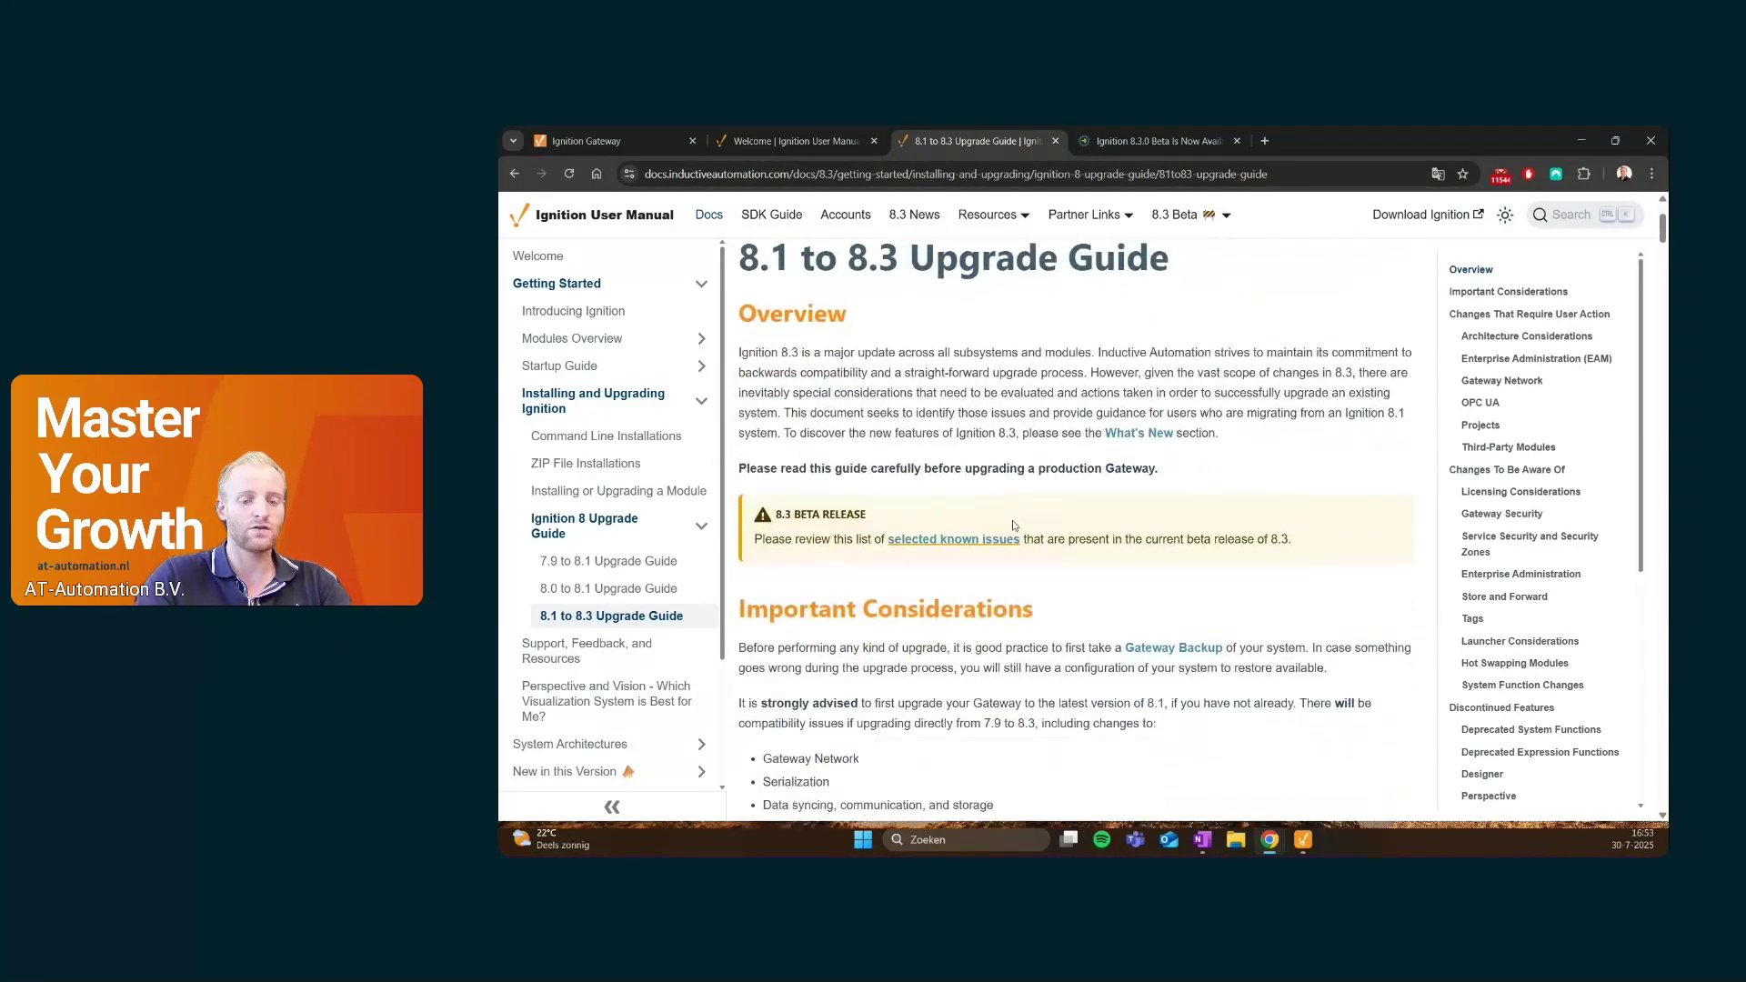
pyautogui.scroll(-6, 959, 436)
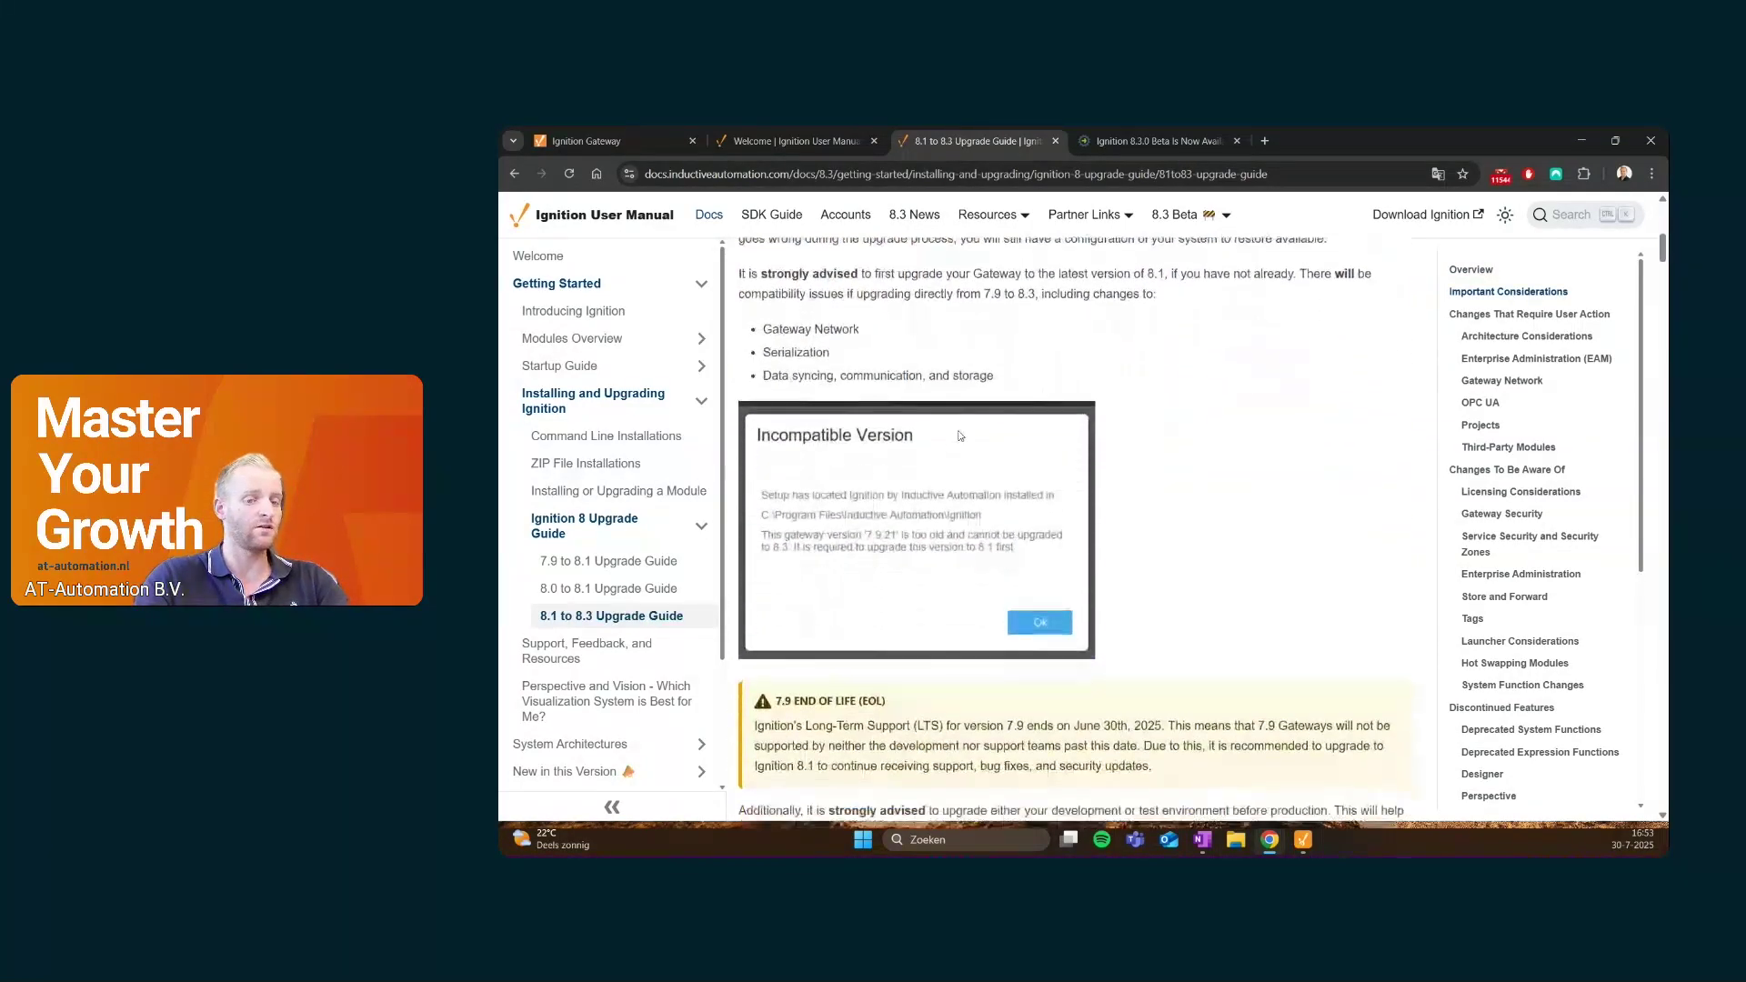
pyautogui.scroll(-3, 945, 444)
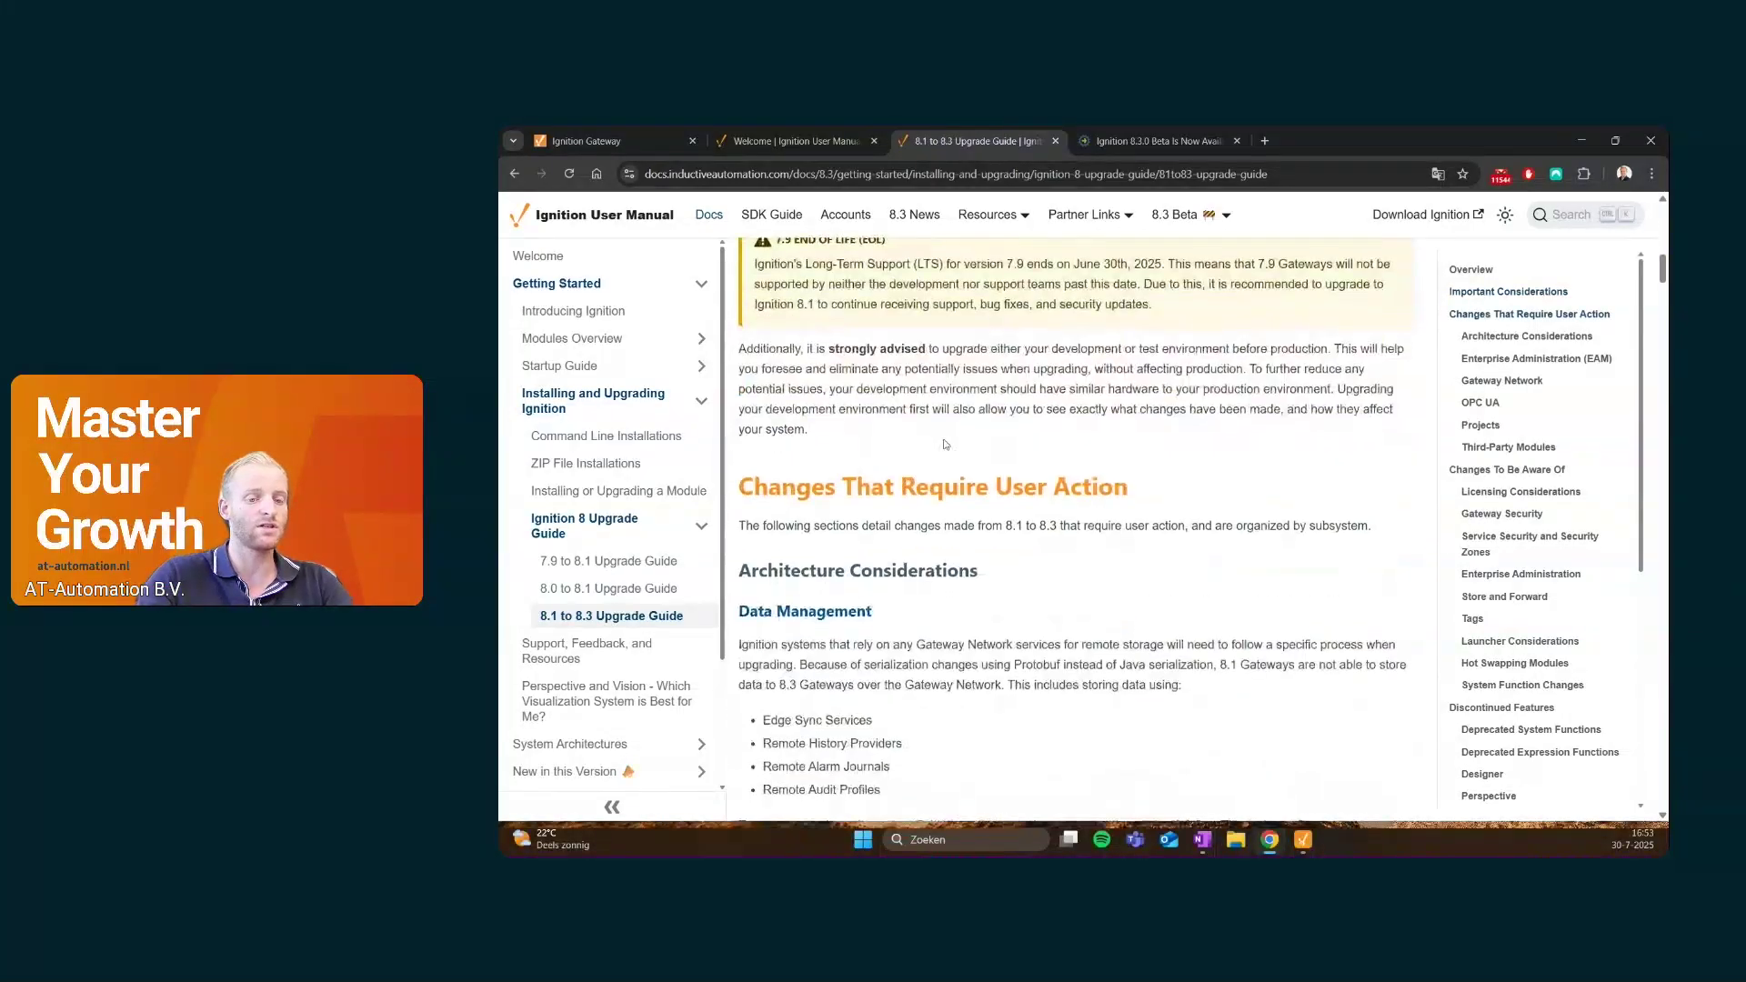
pyautogui.scroll(-4, 945, 454)
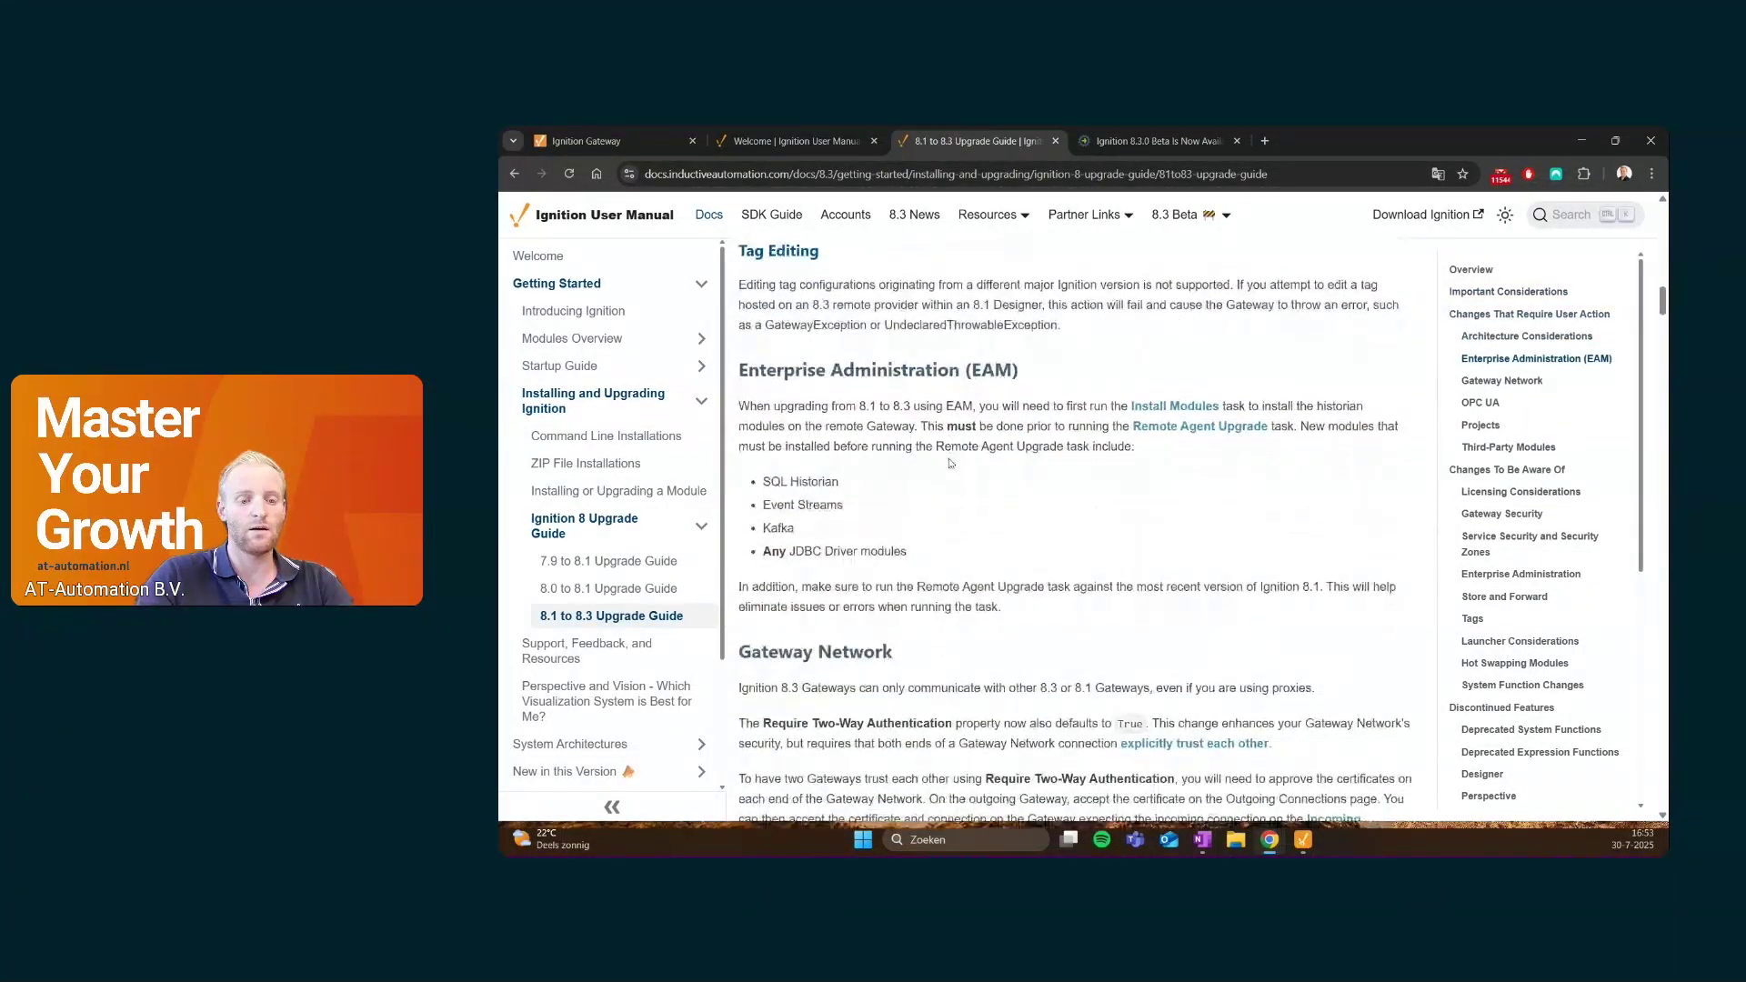
pyautogui.scroll(-8, 949, 463)
pyautogui.scroll(-15, 949, 463)
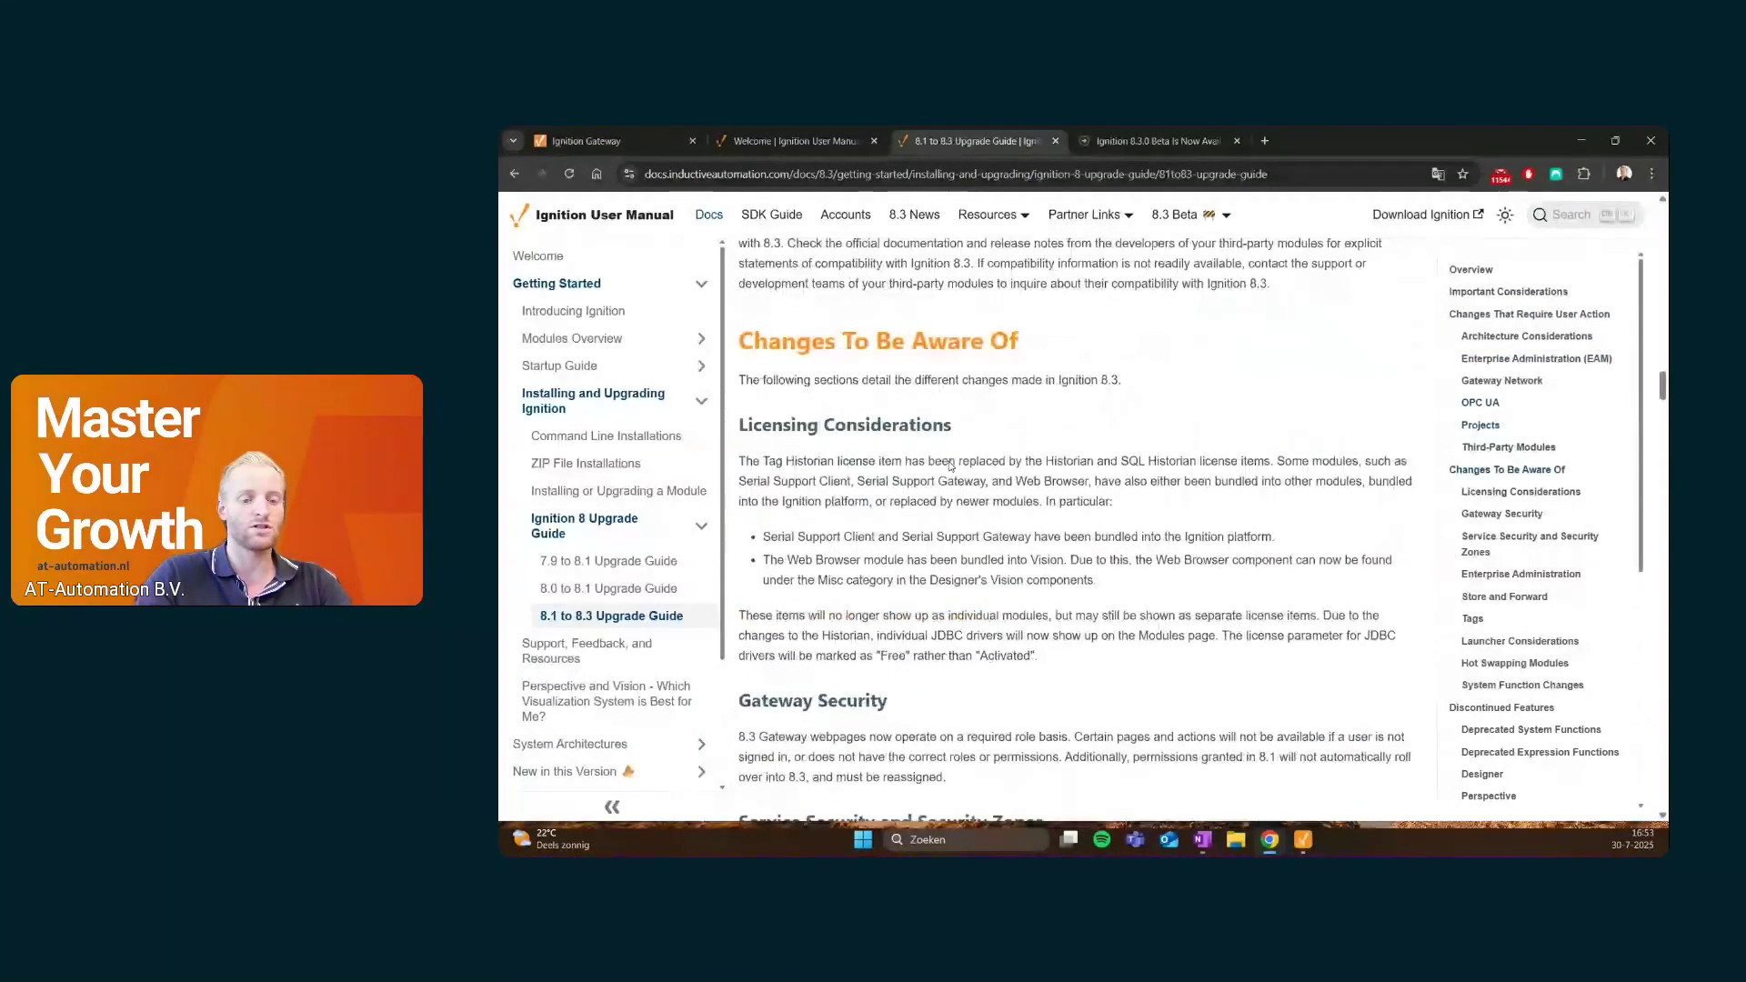
pyautogui.scroll(-10, 950, 463)
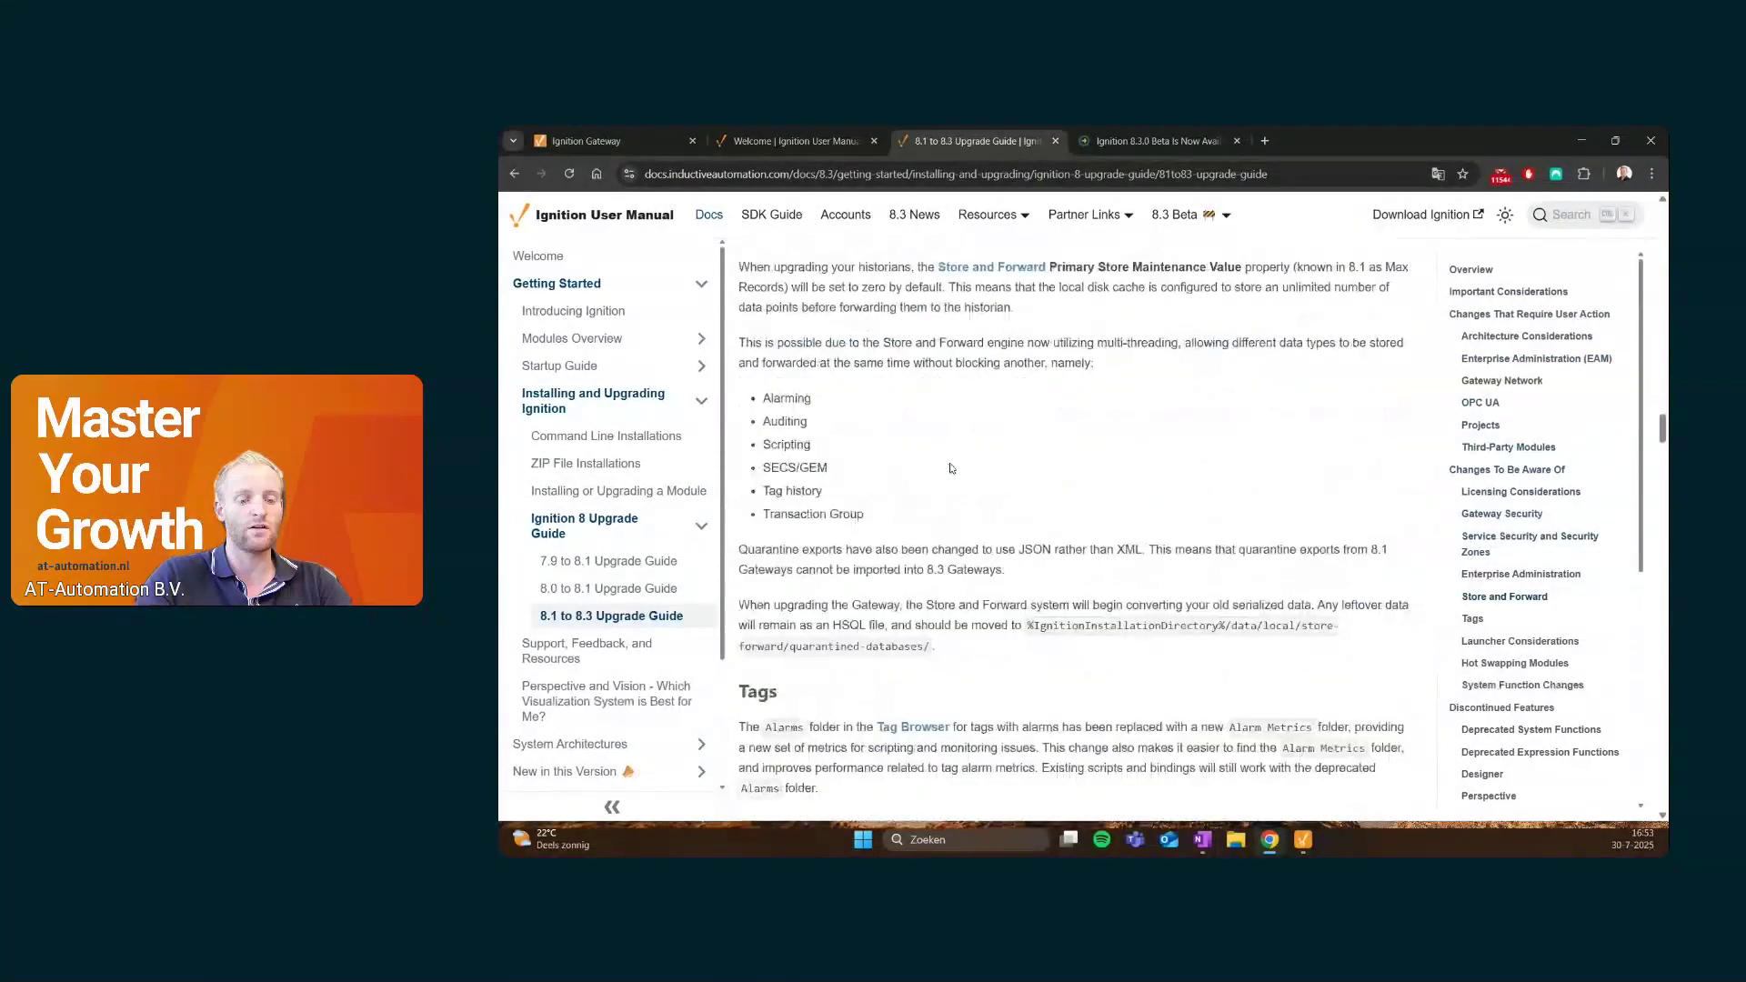
pyautogui.scroll(-5, 952, 468)
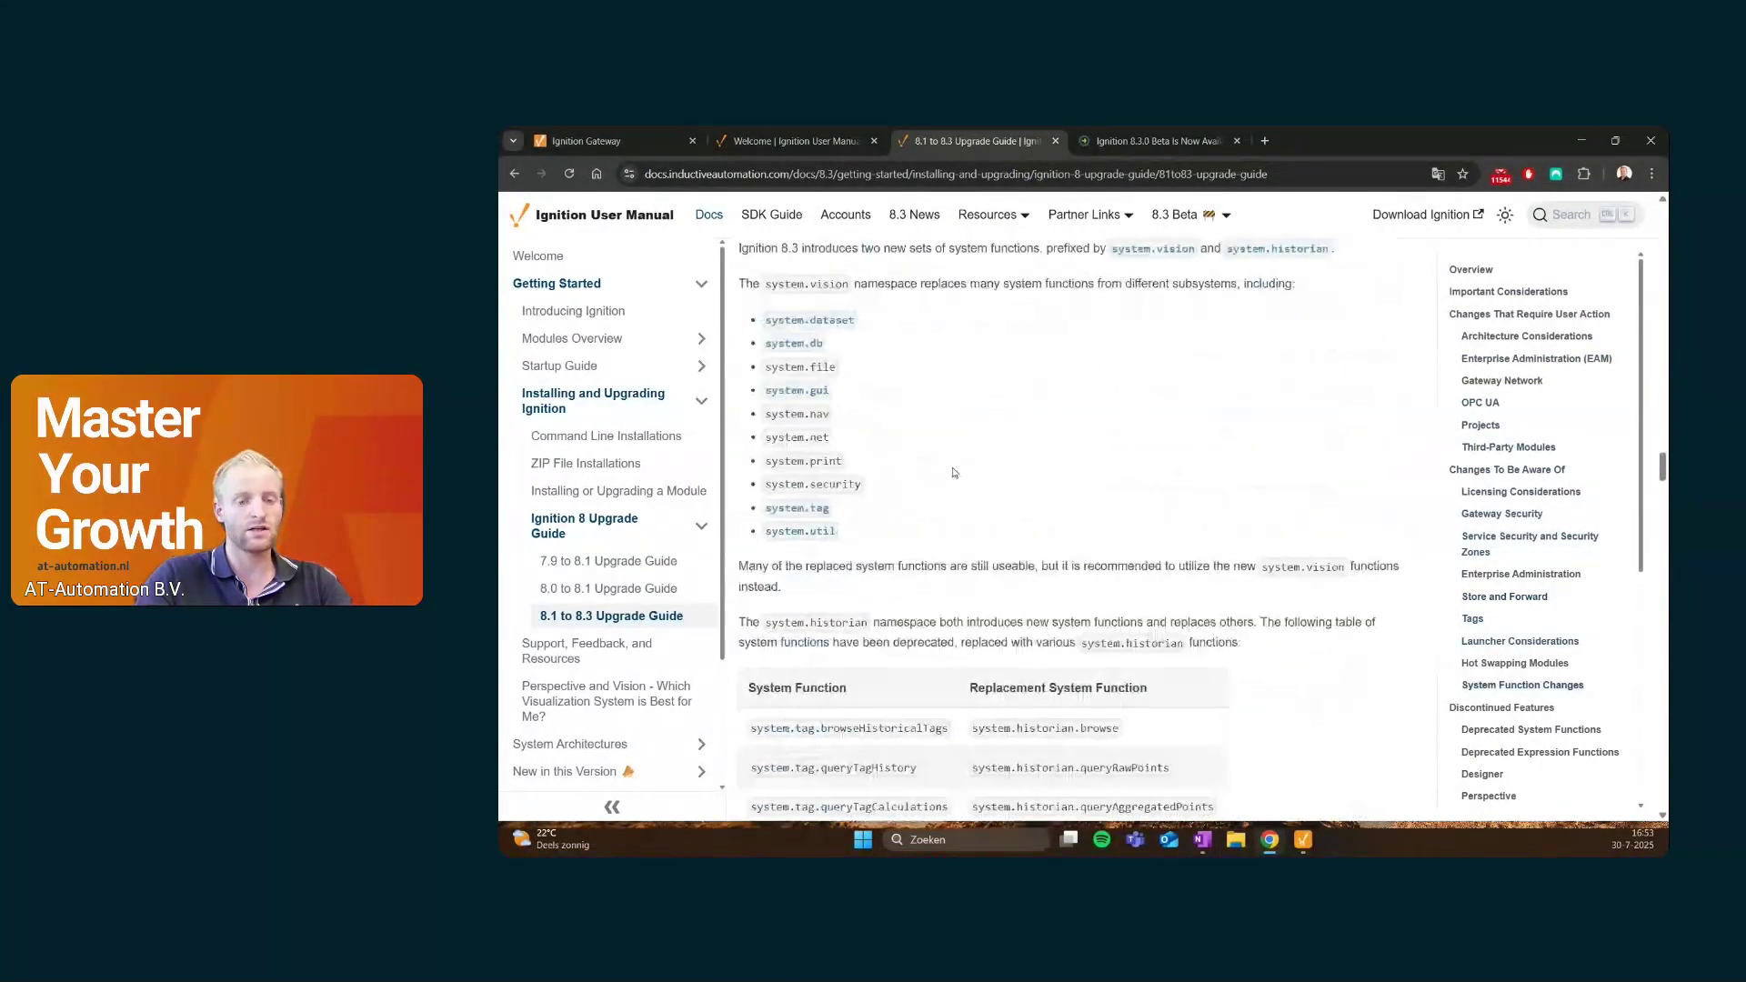
pyautogui.scroll(-15, 952, 472)
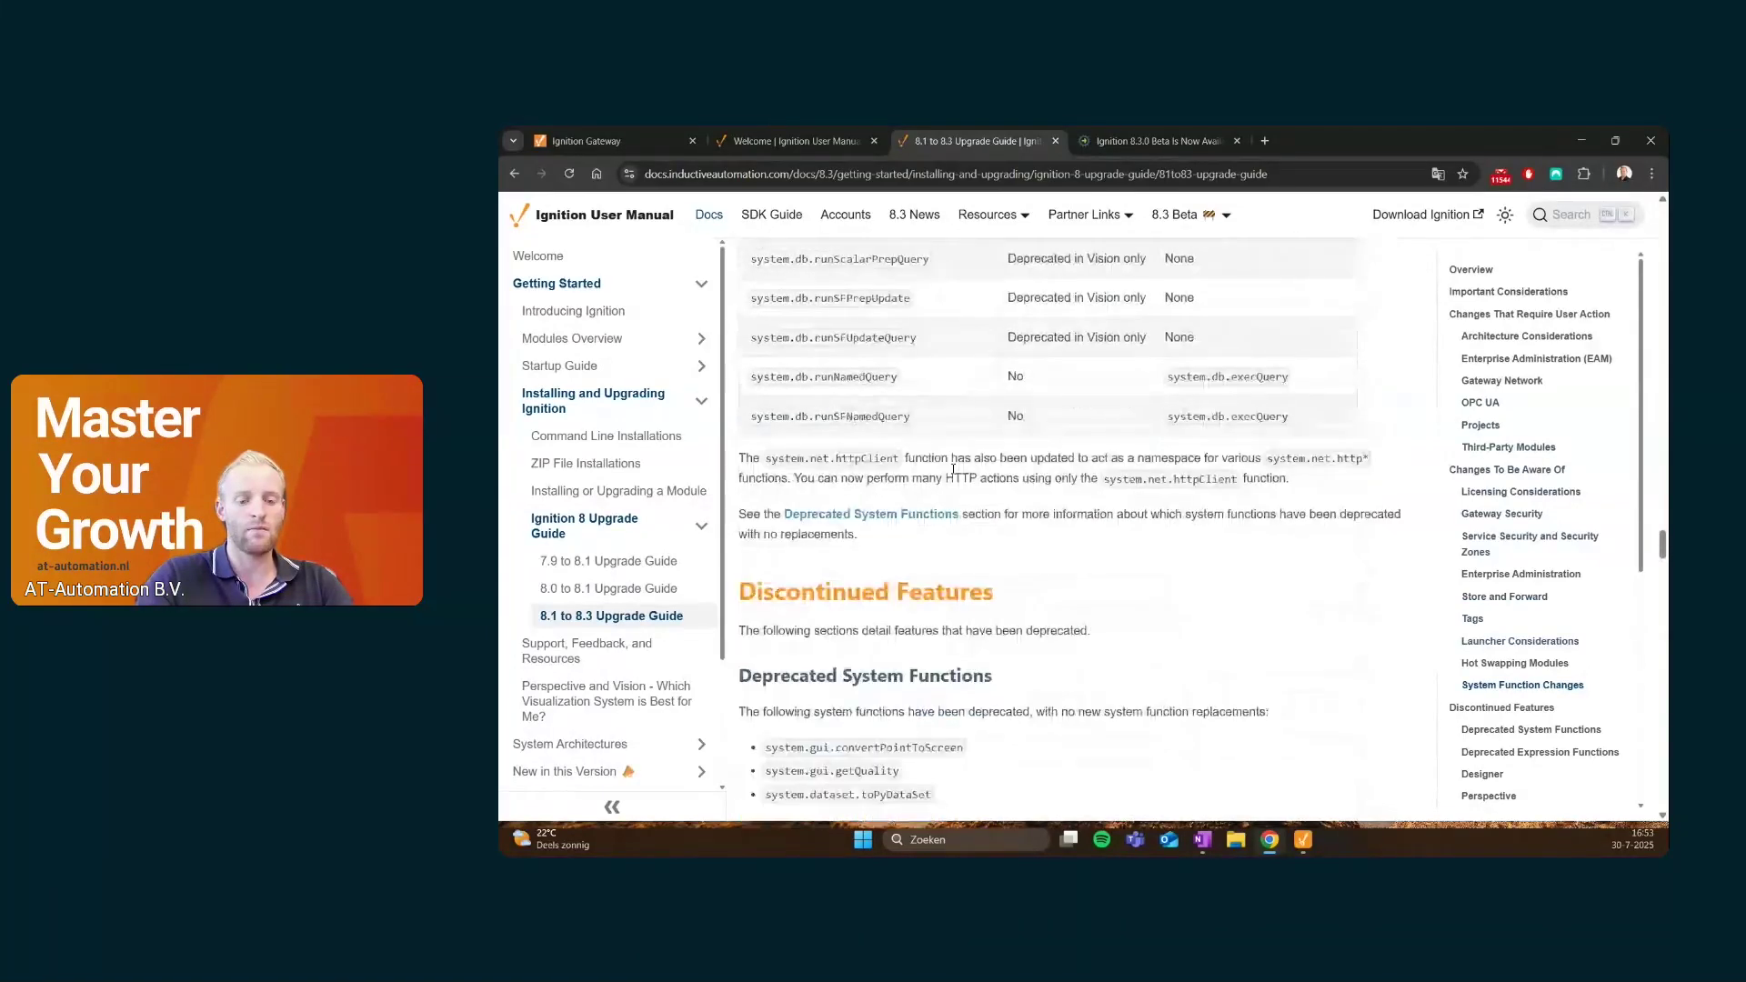
pyautogui.scroll(-2, 952, 470)
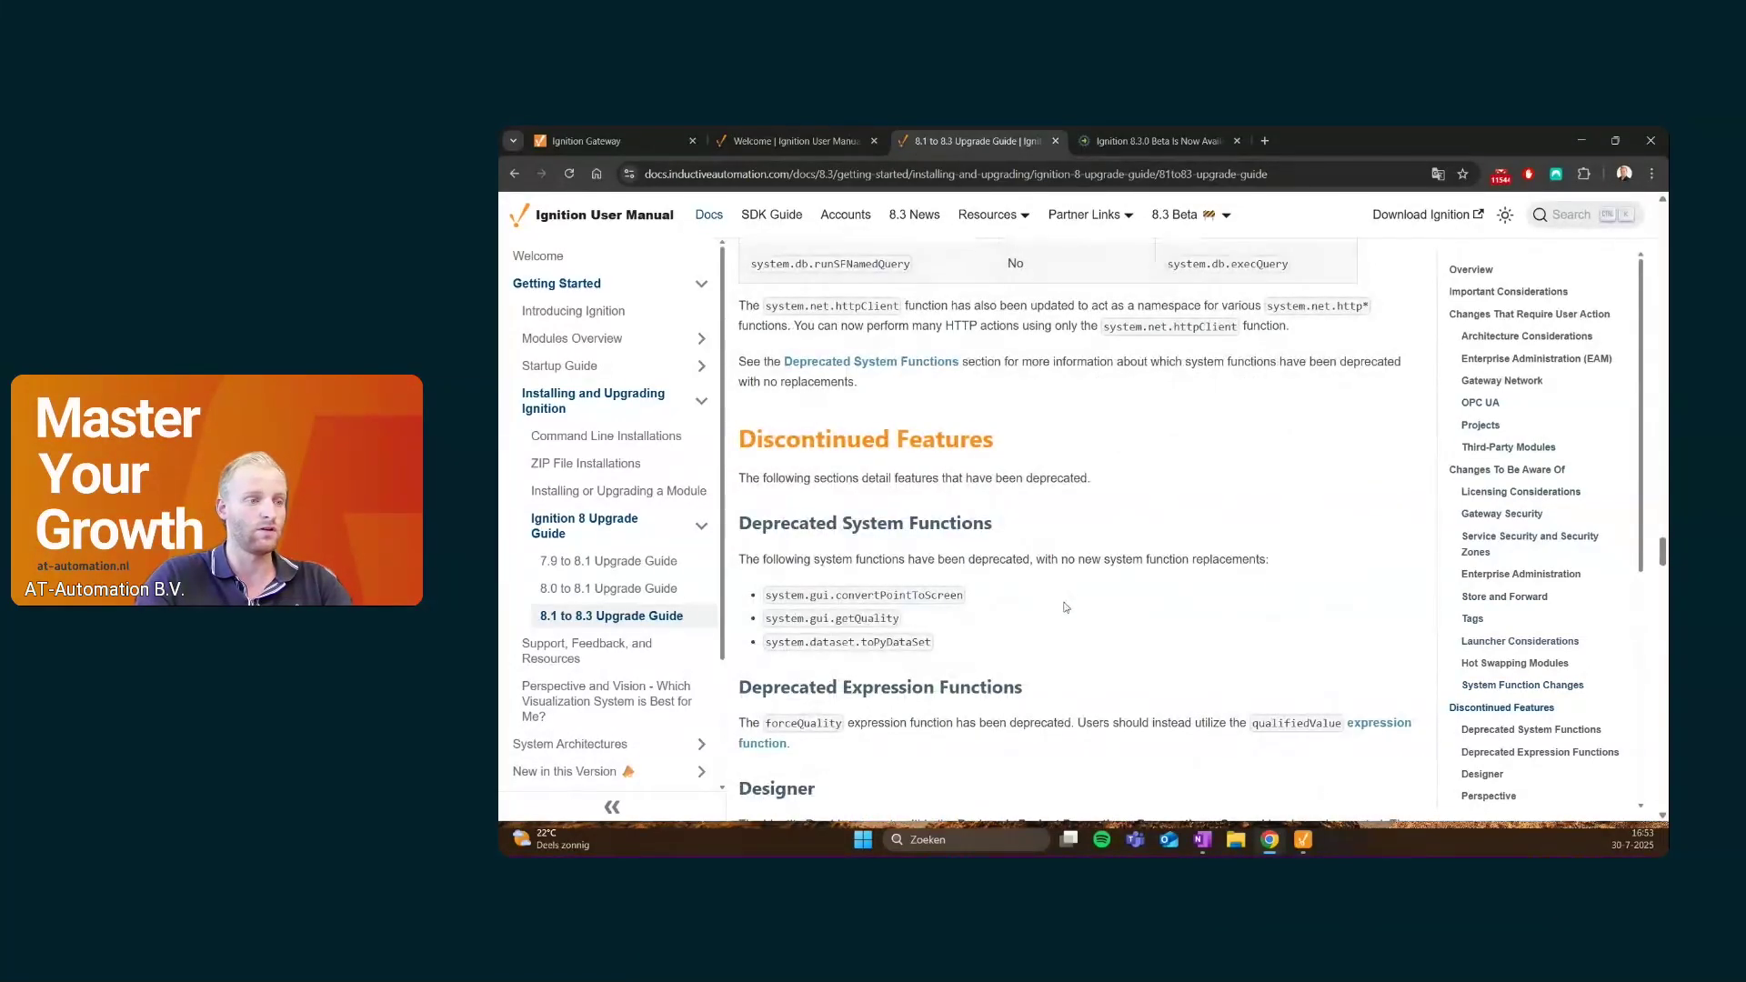
pyautogui.scroll(-2, 1054, 605)
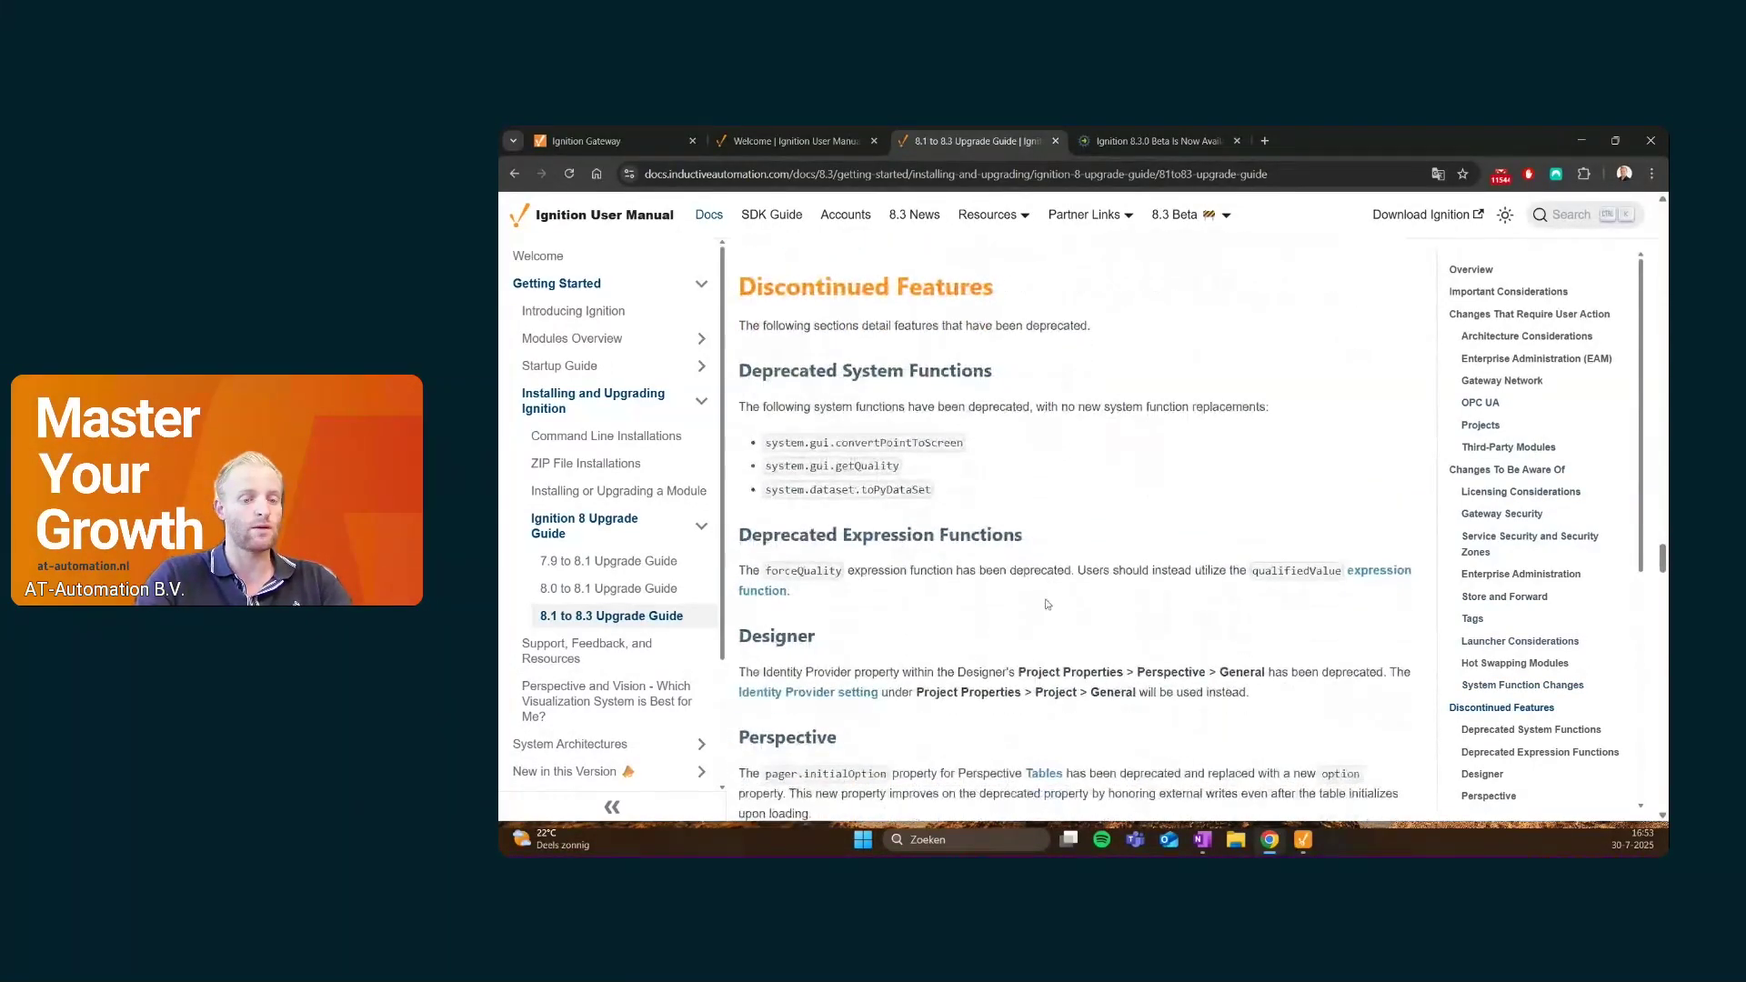
# Scroll back up the Upgrade Guide to its Overview and Important Considerations
pyautogui.scroll(2, 1045, 600)
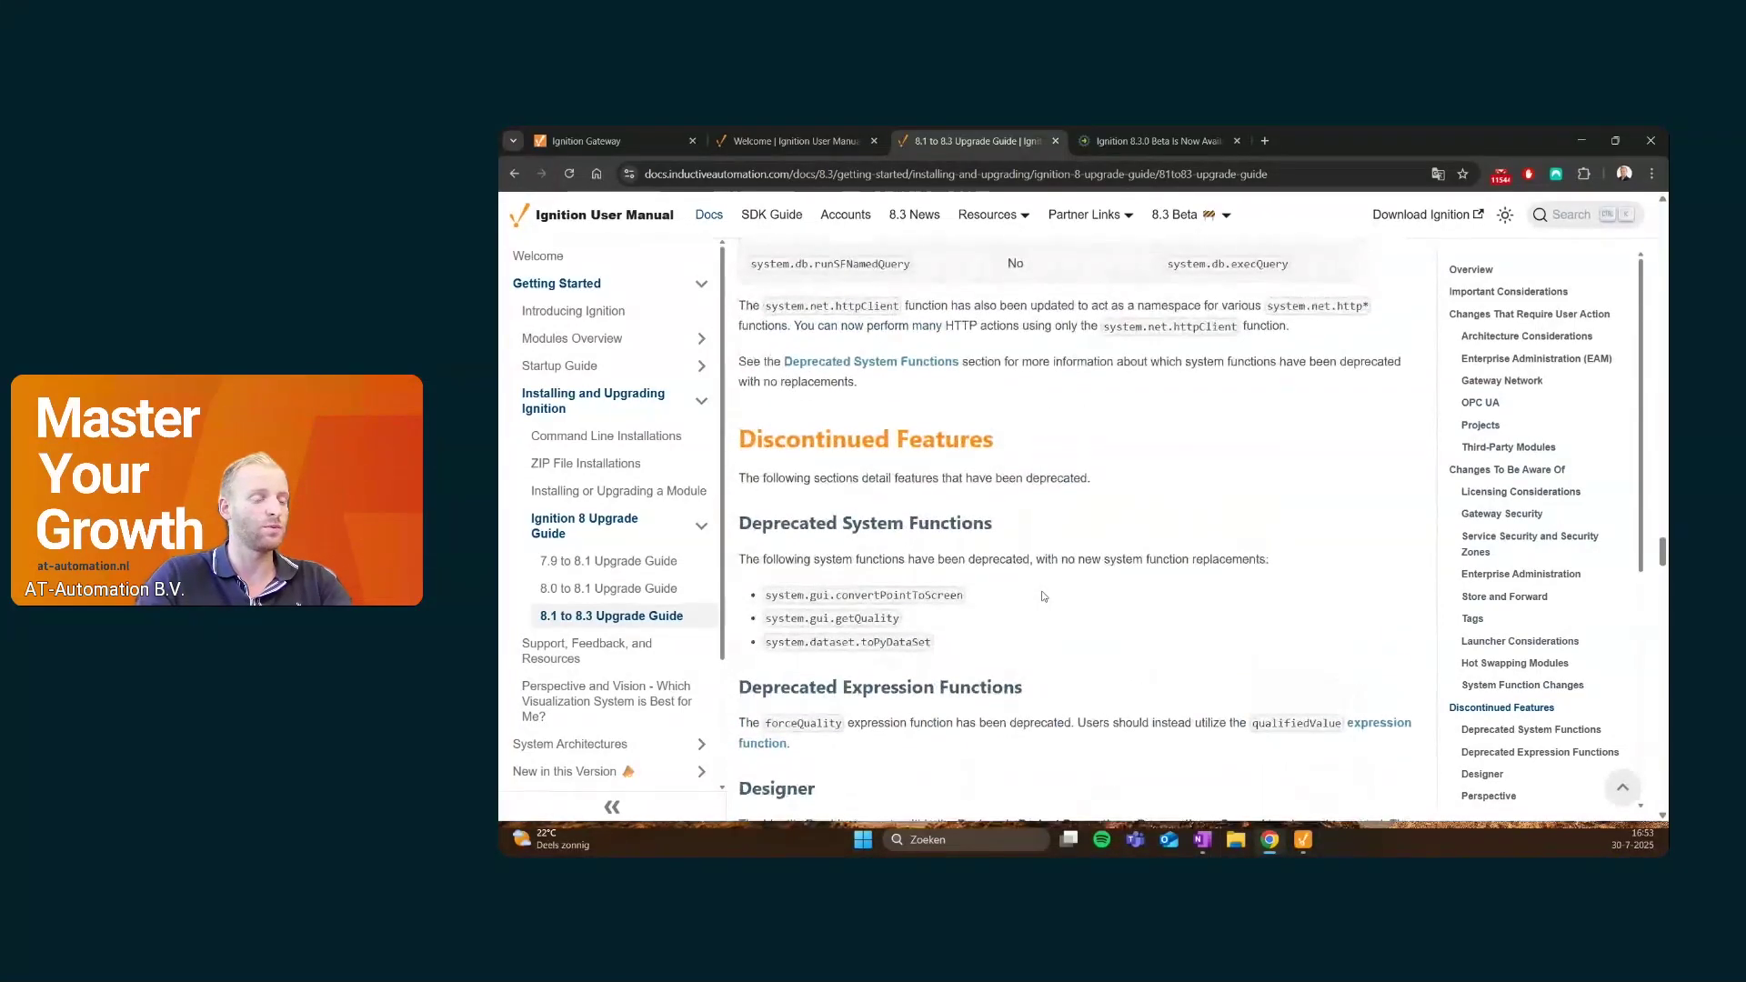
pyautogui.scroll(1, 1041, 591)
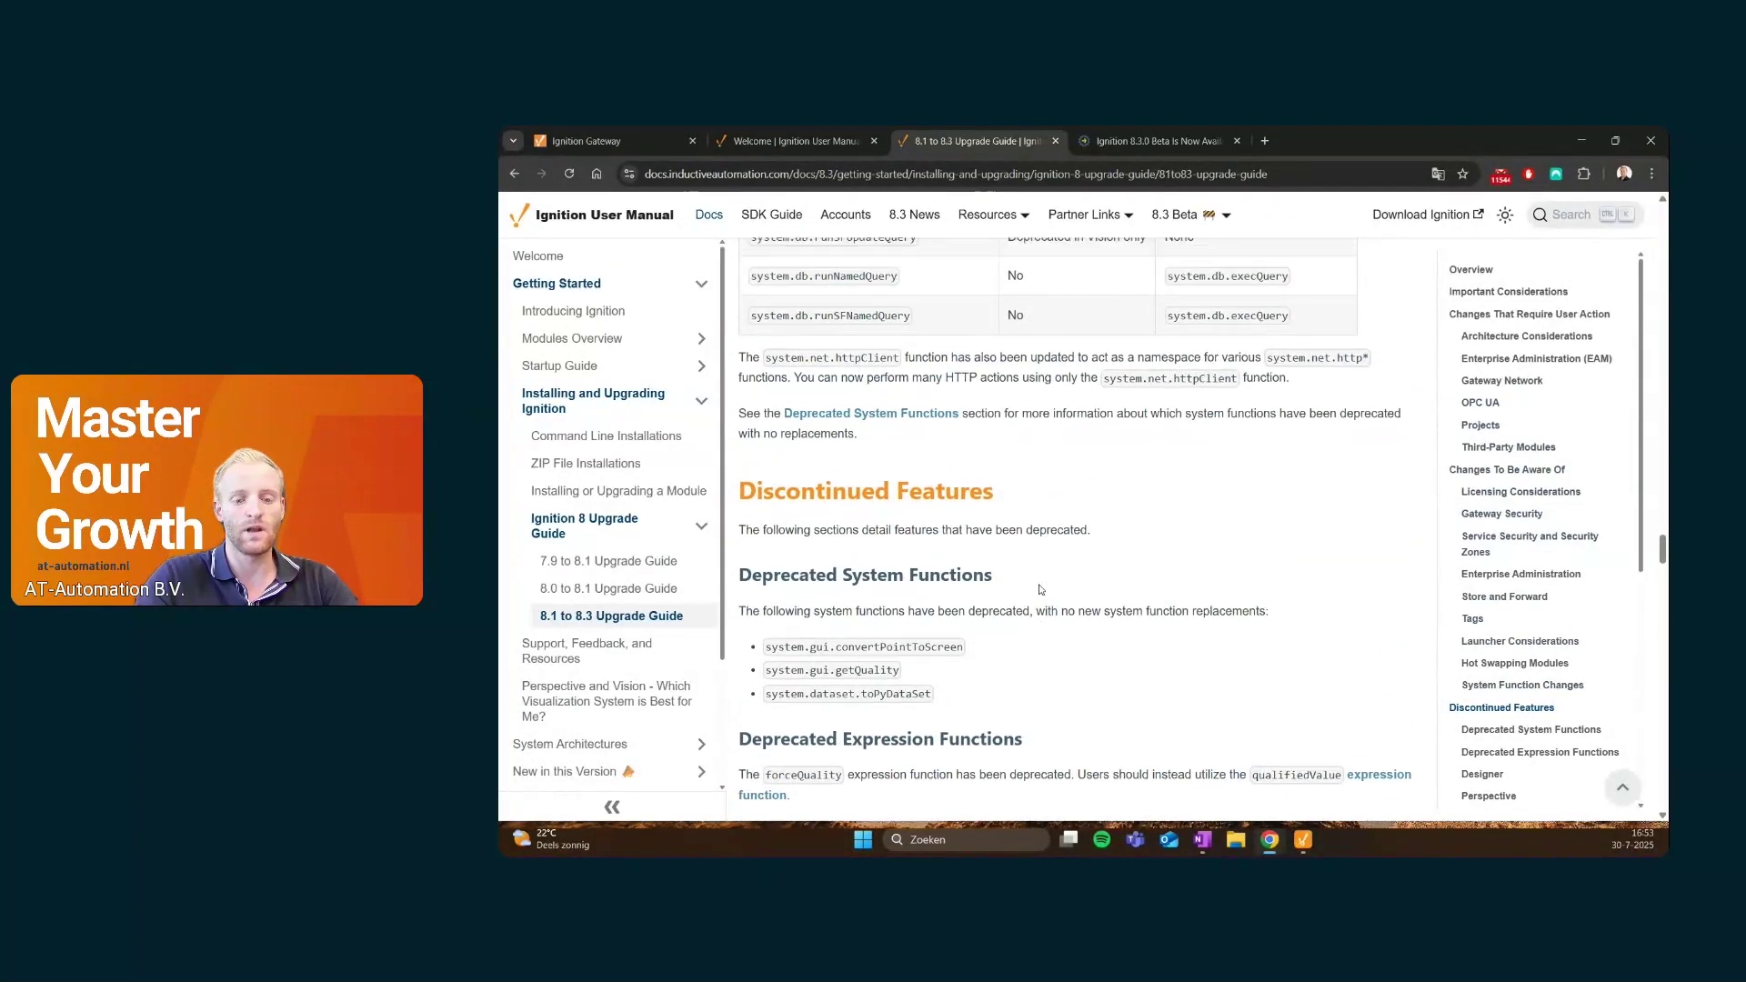
pyautogui.scroll(15, 1039, 589)
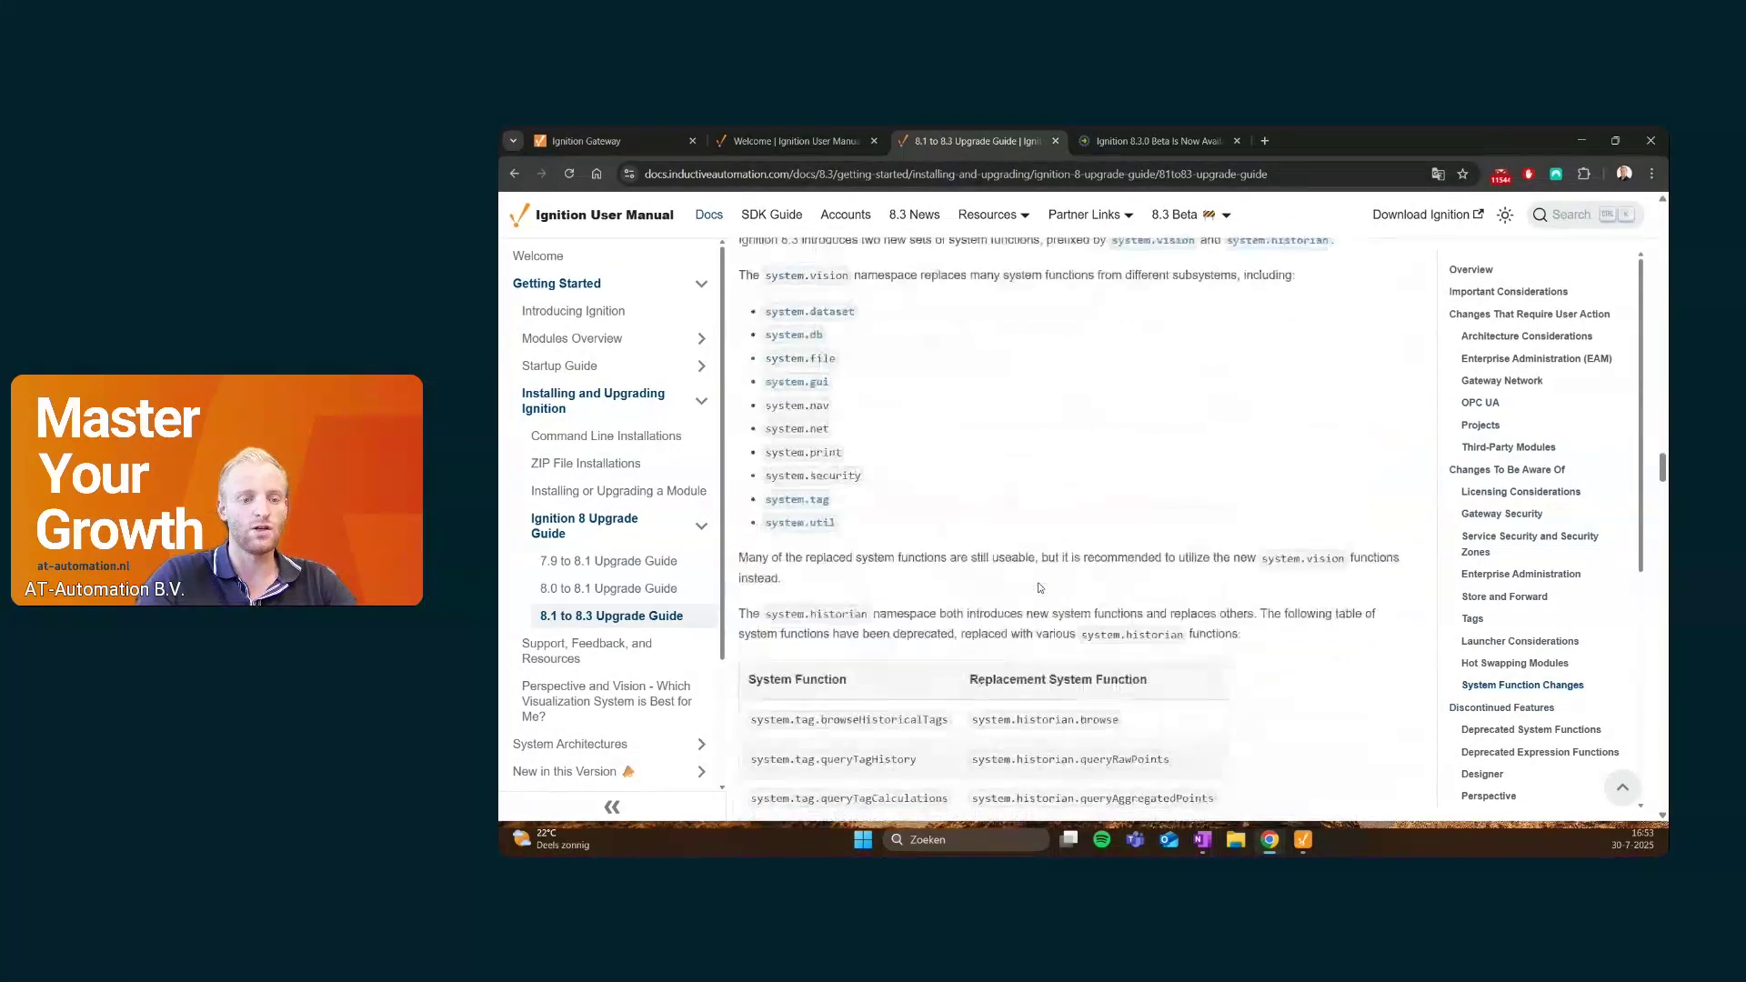
pyautogui.scroll(20, 1039, 589)
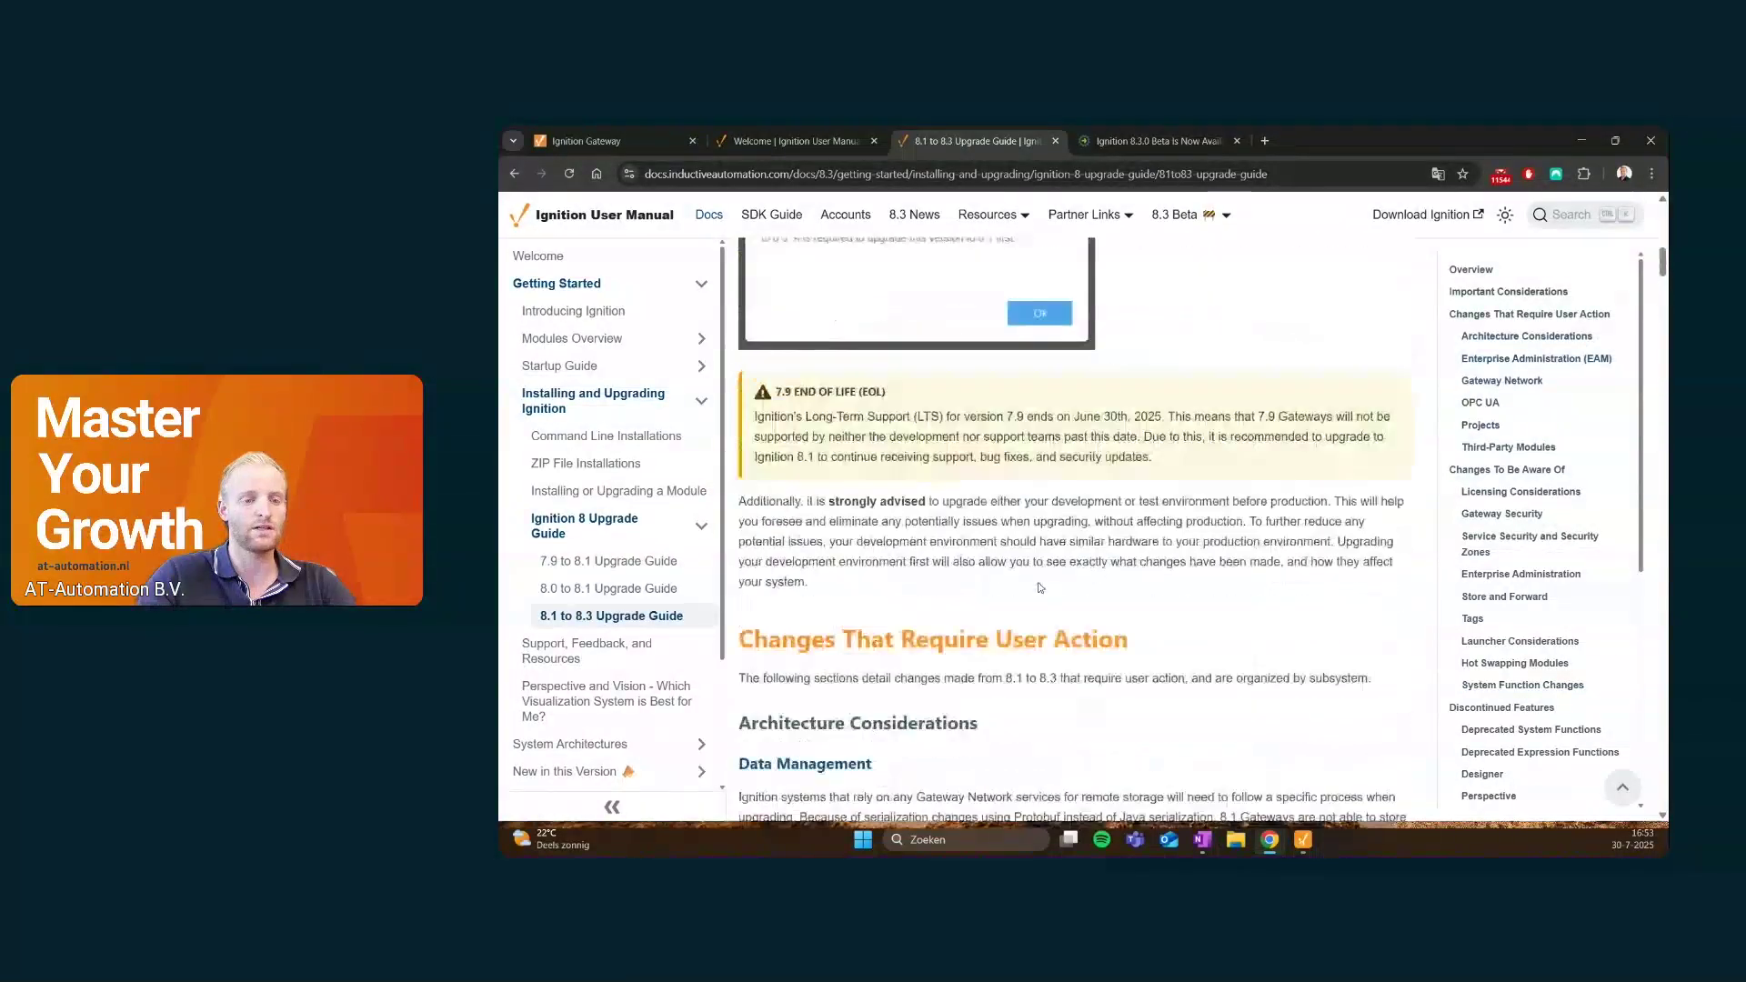
pyautogui.scroll(5, 1041, 588)
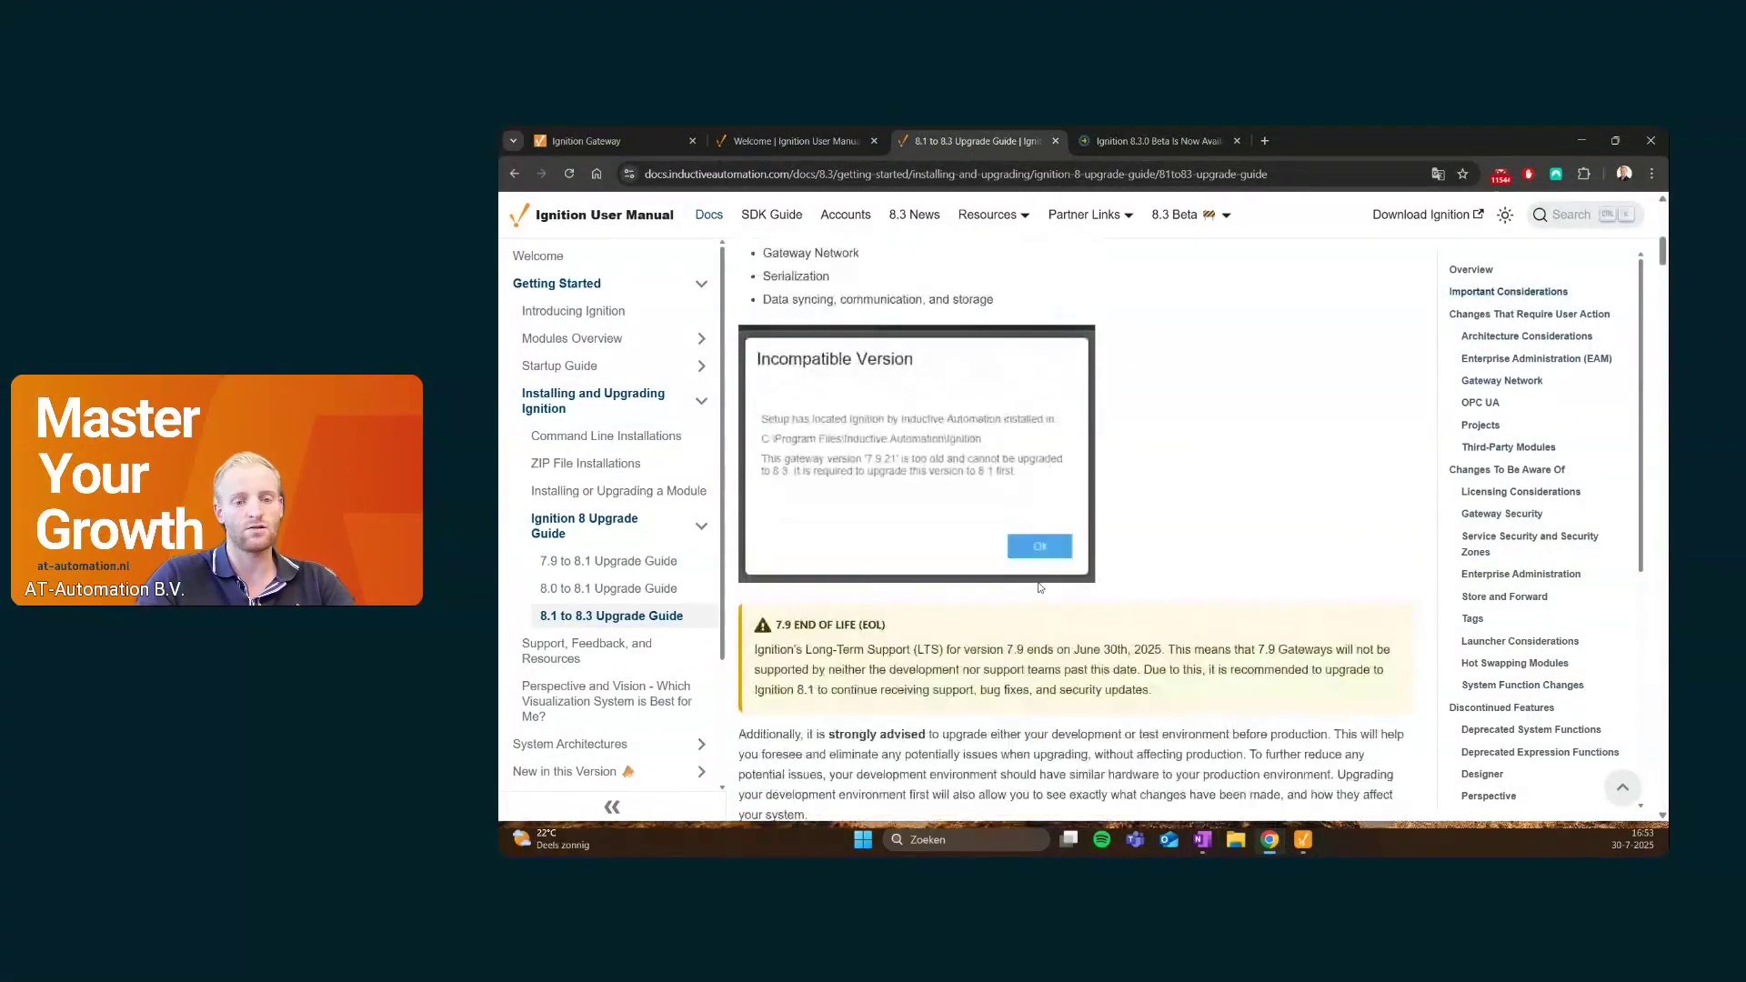
pyautogui.scroll(5, 1040, 587)
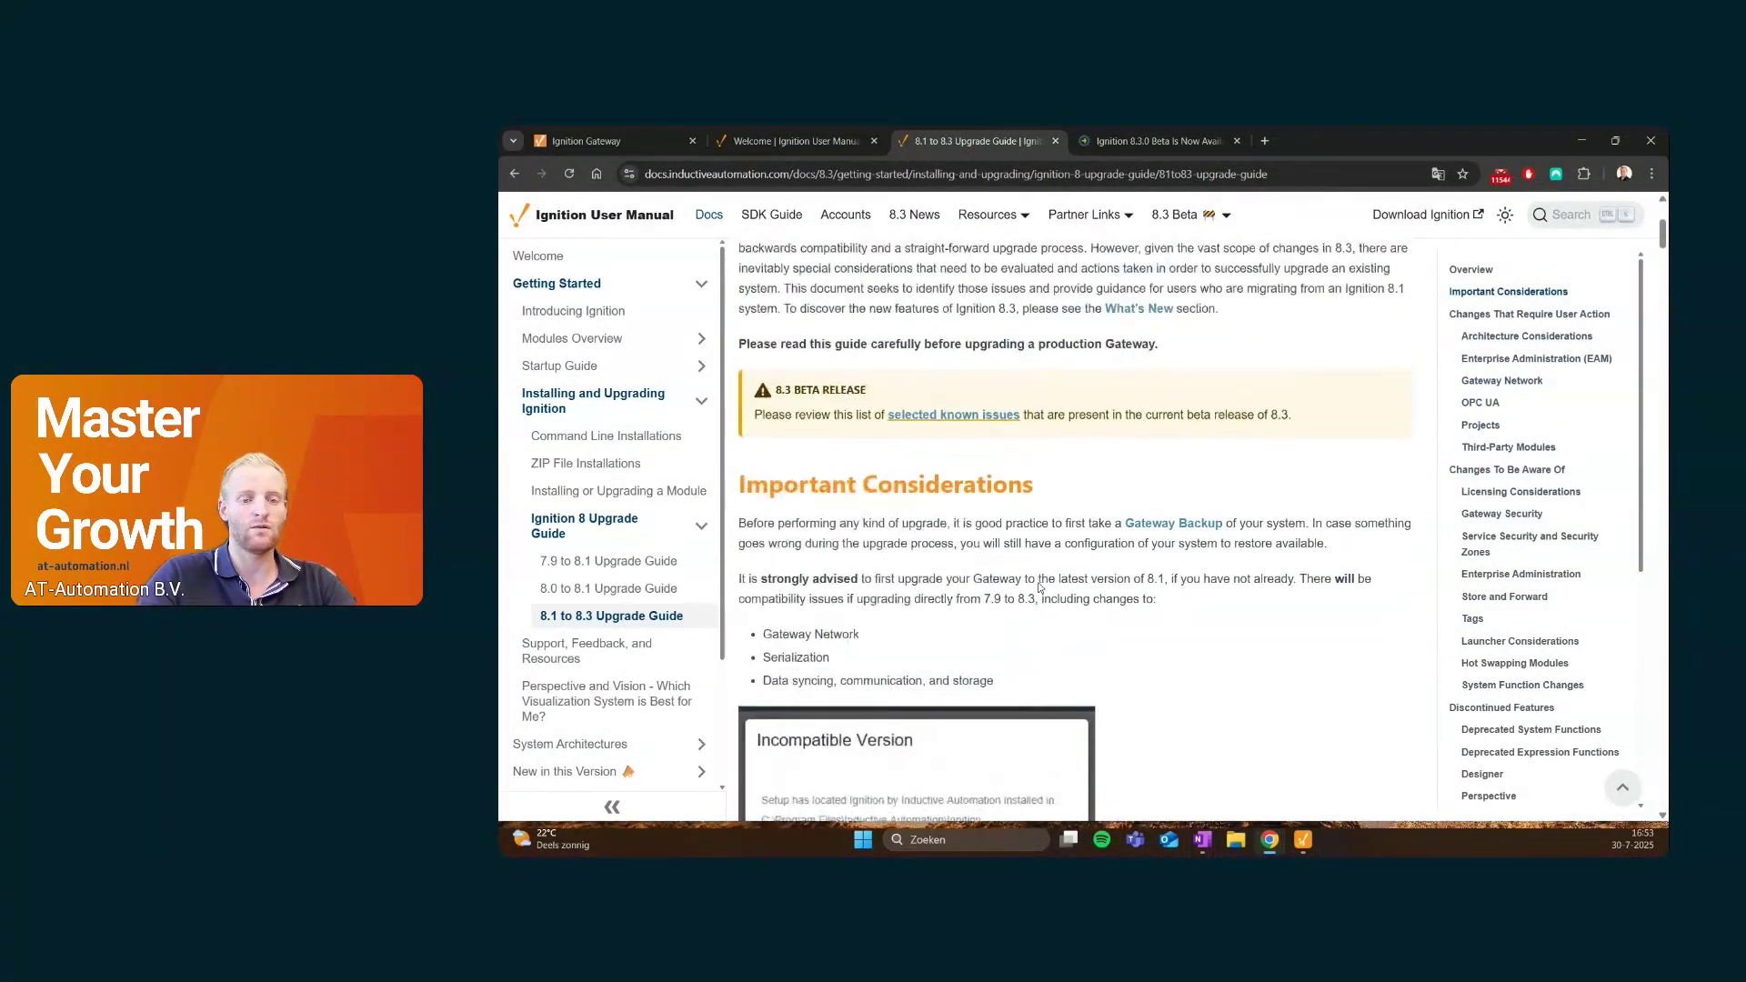
pyautogui.scroll(3, 1039, 587)
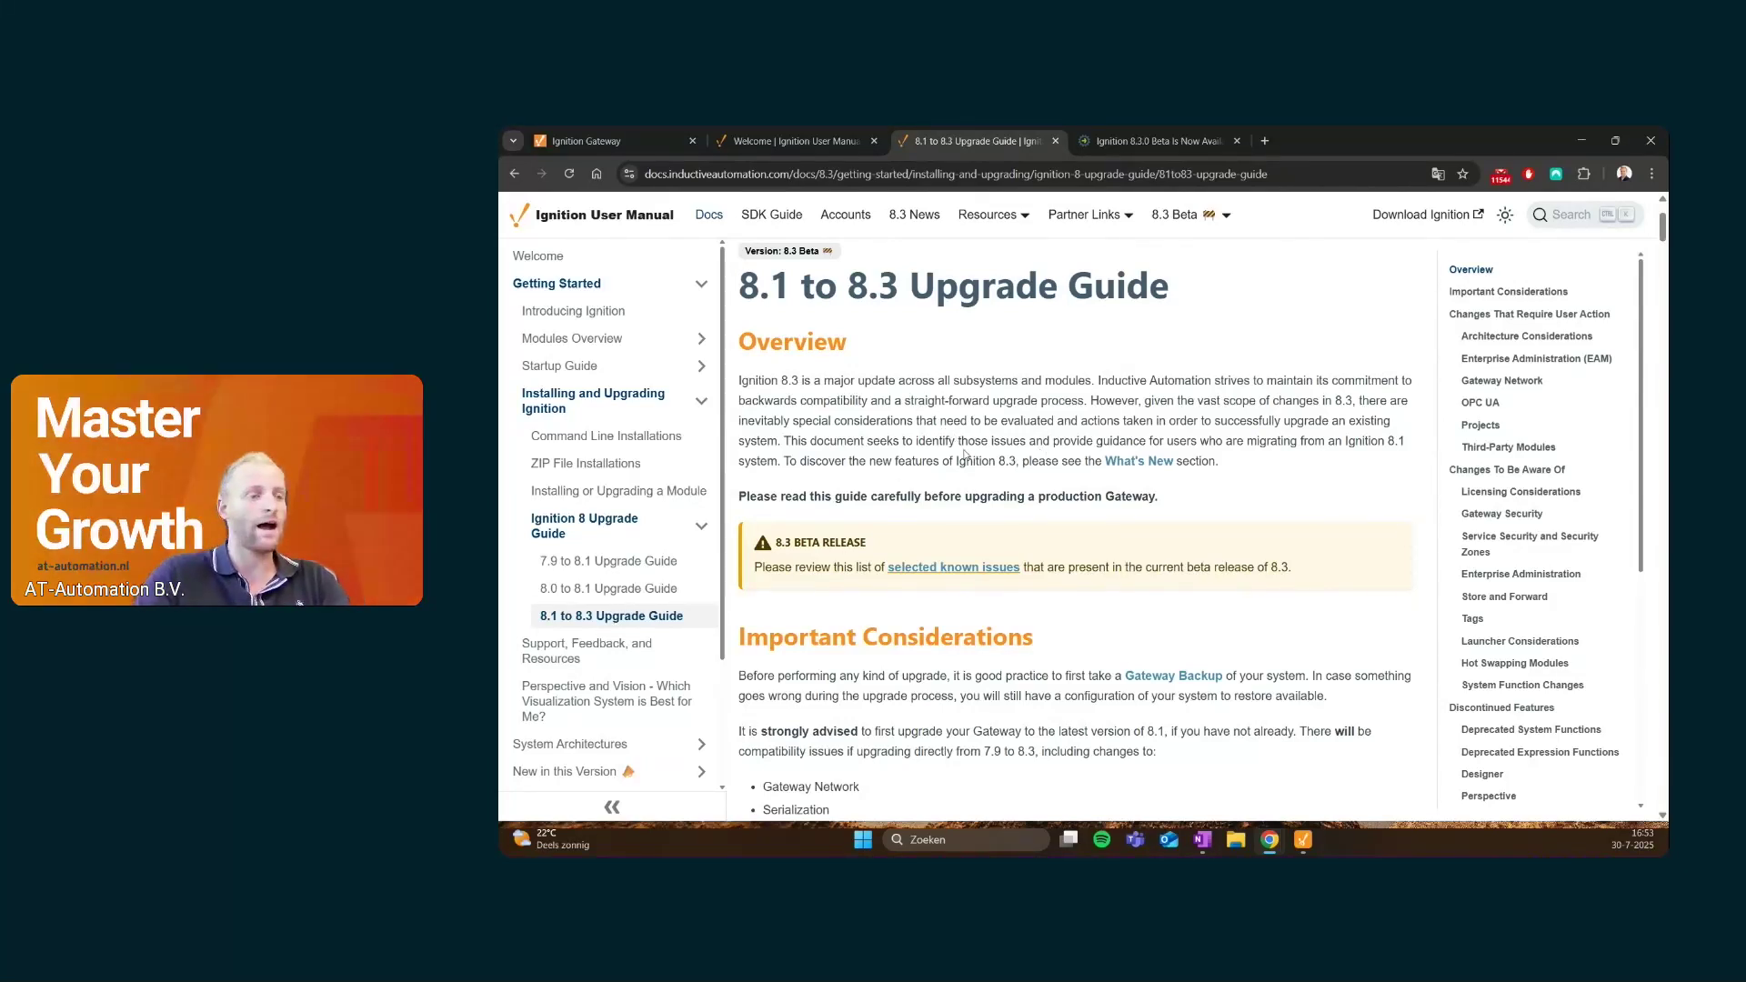
# View the 8.3.0 Beta announcement, go back to the Early Access topic list, glance at the Gateway, then return
pyautogui.click(1128, 142)
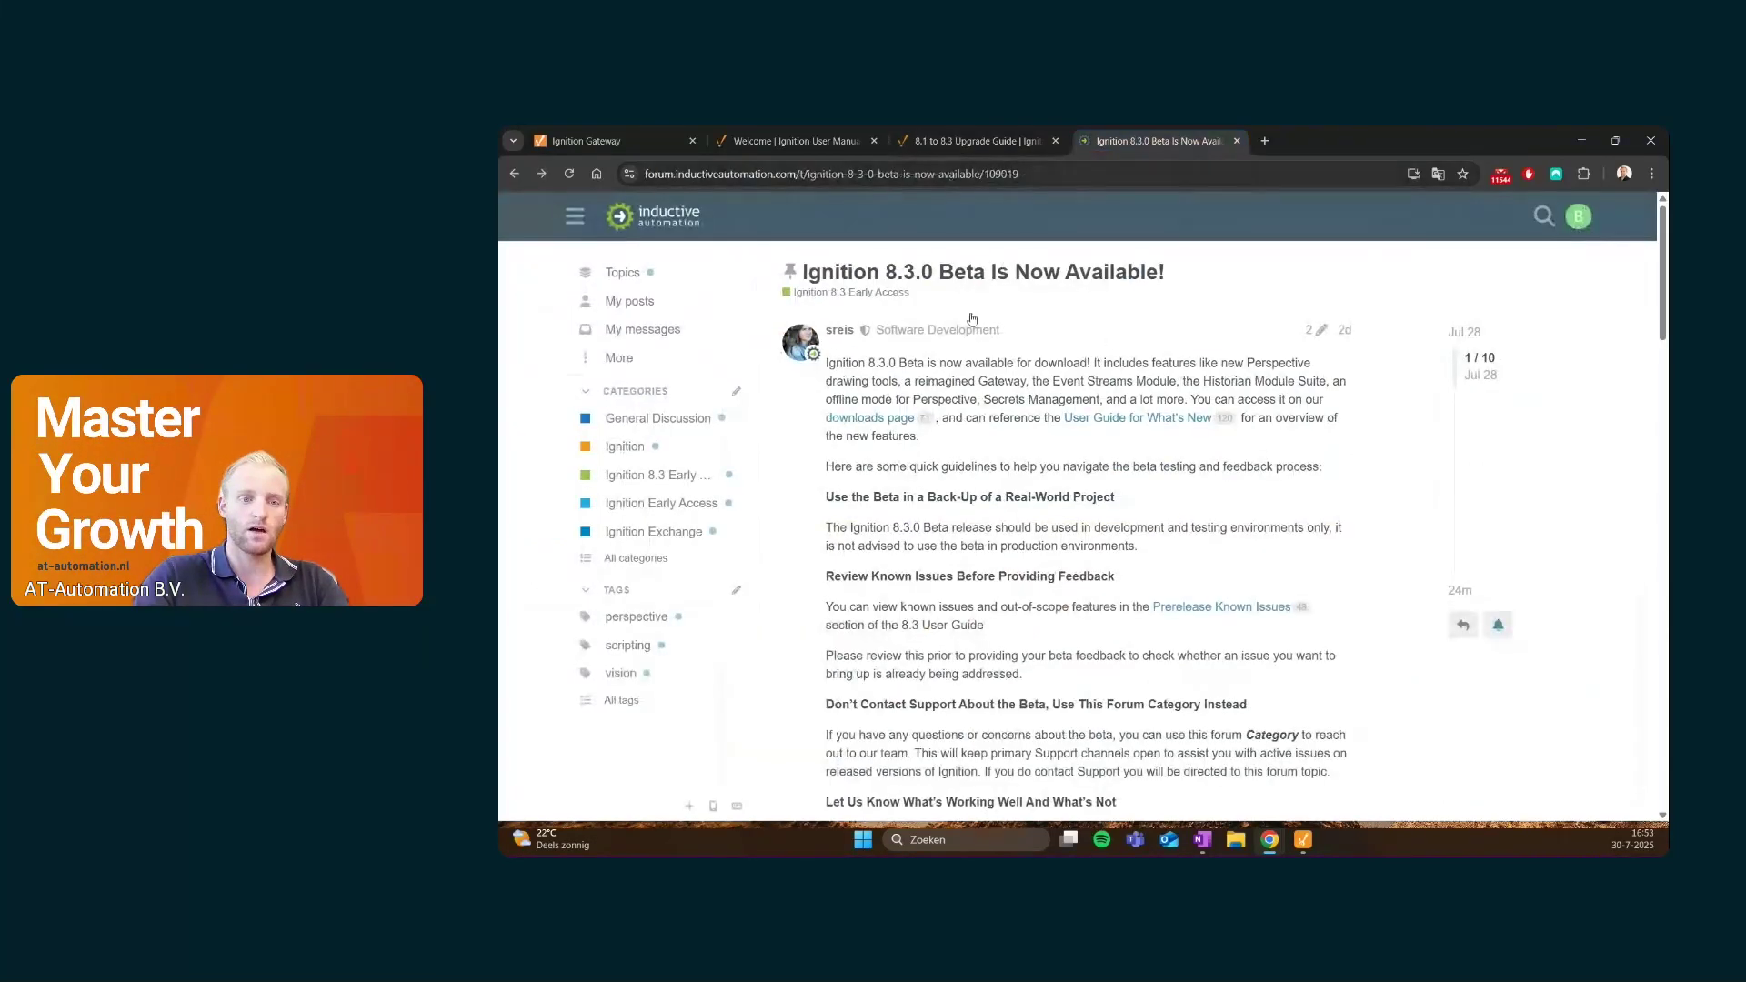
pyautogui.hotkey('alt', 'Left')
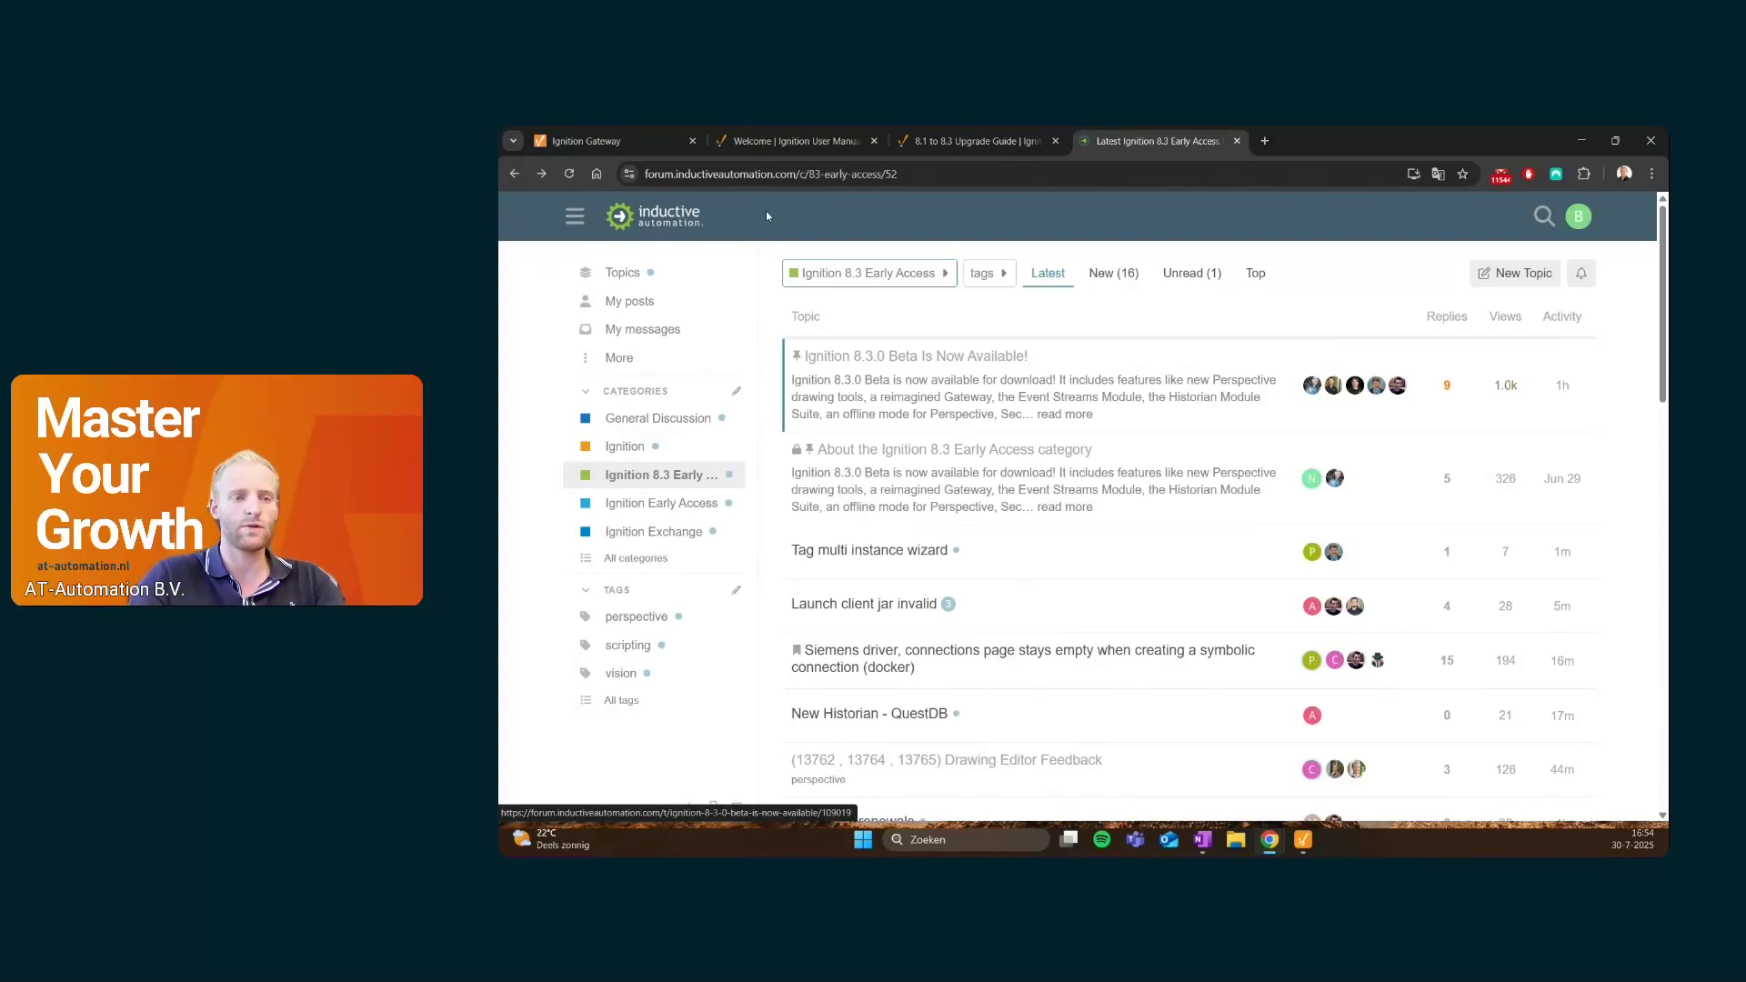
pyautogui.click(603, 140)
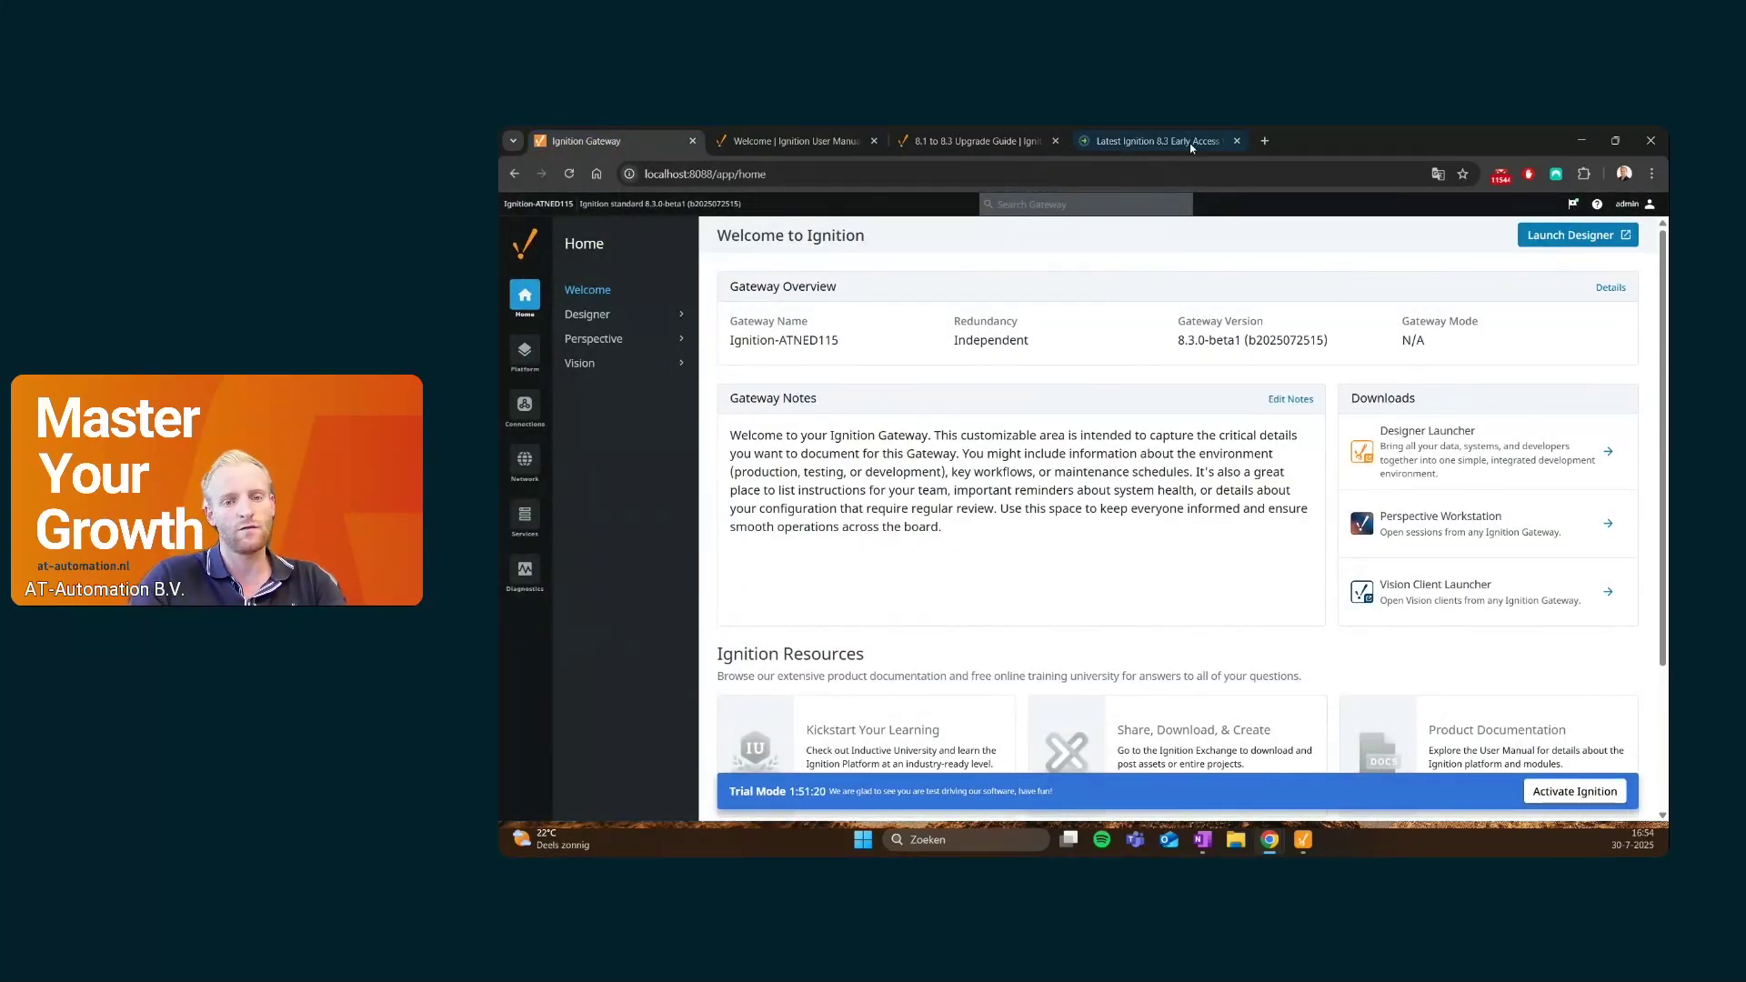
pyautogui.click(1151, 139)
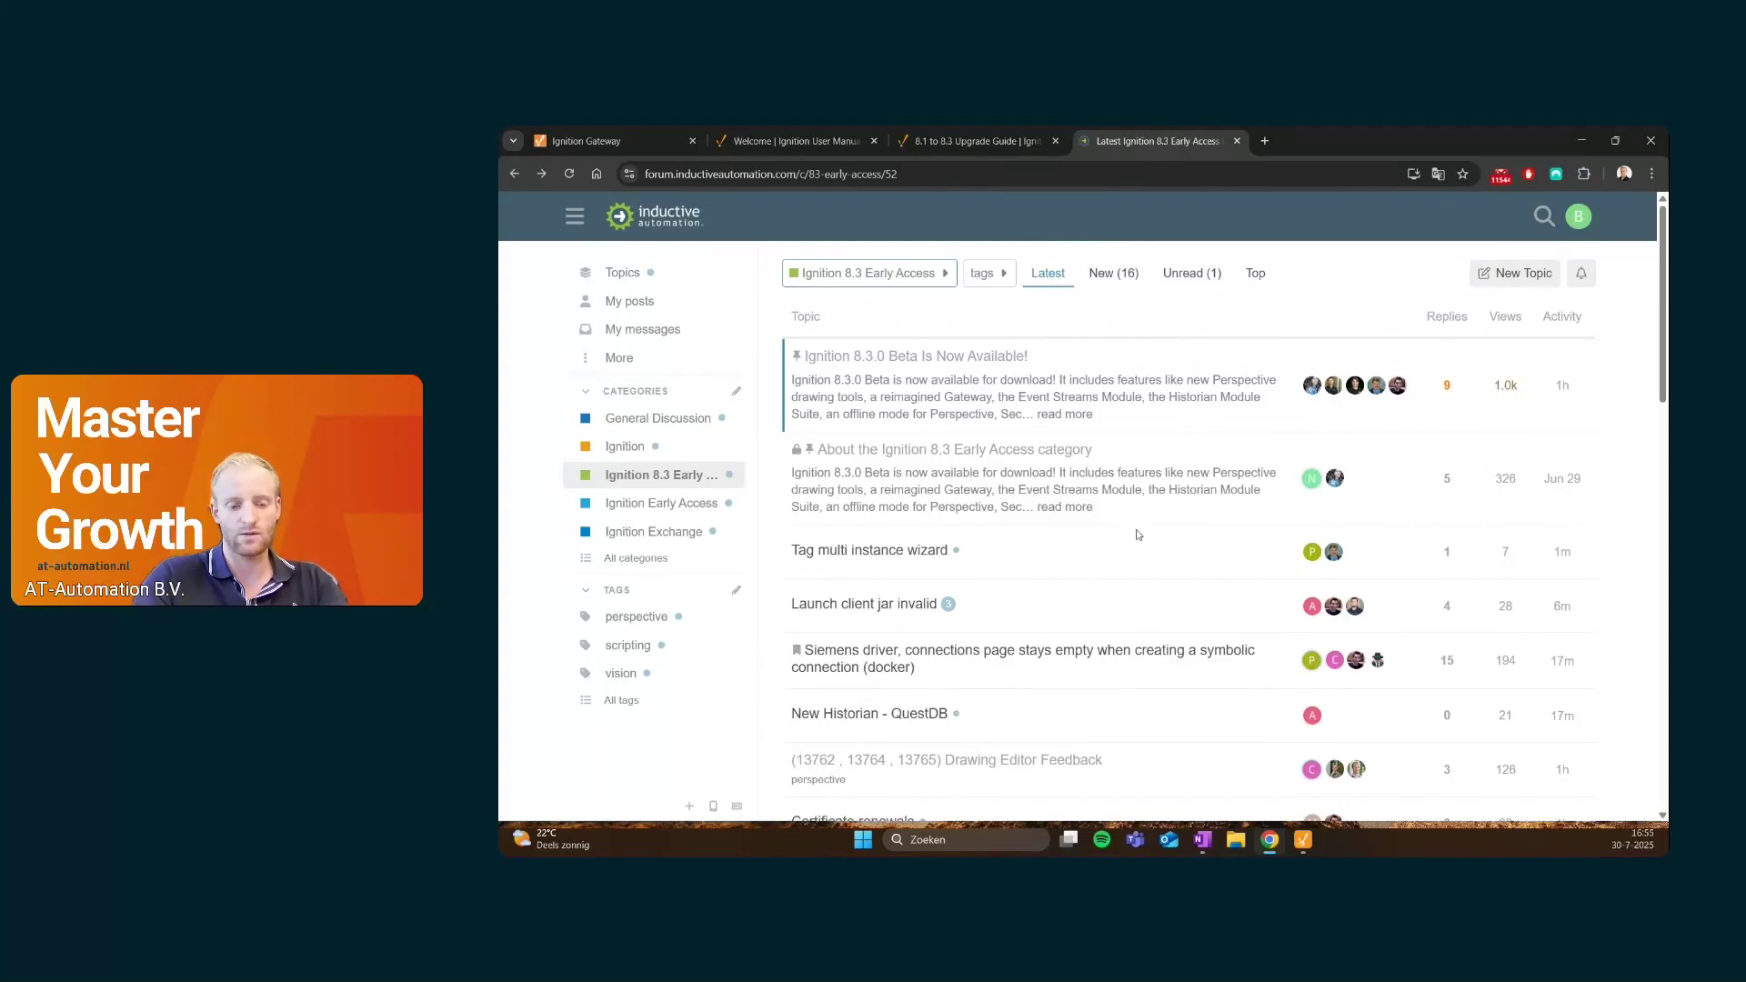
pyautogui.scroll(-1, 1138, 541)
pyautogui.scroll(-3, 1141, 544)
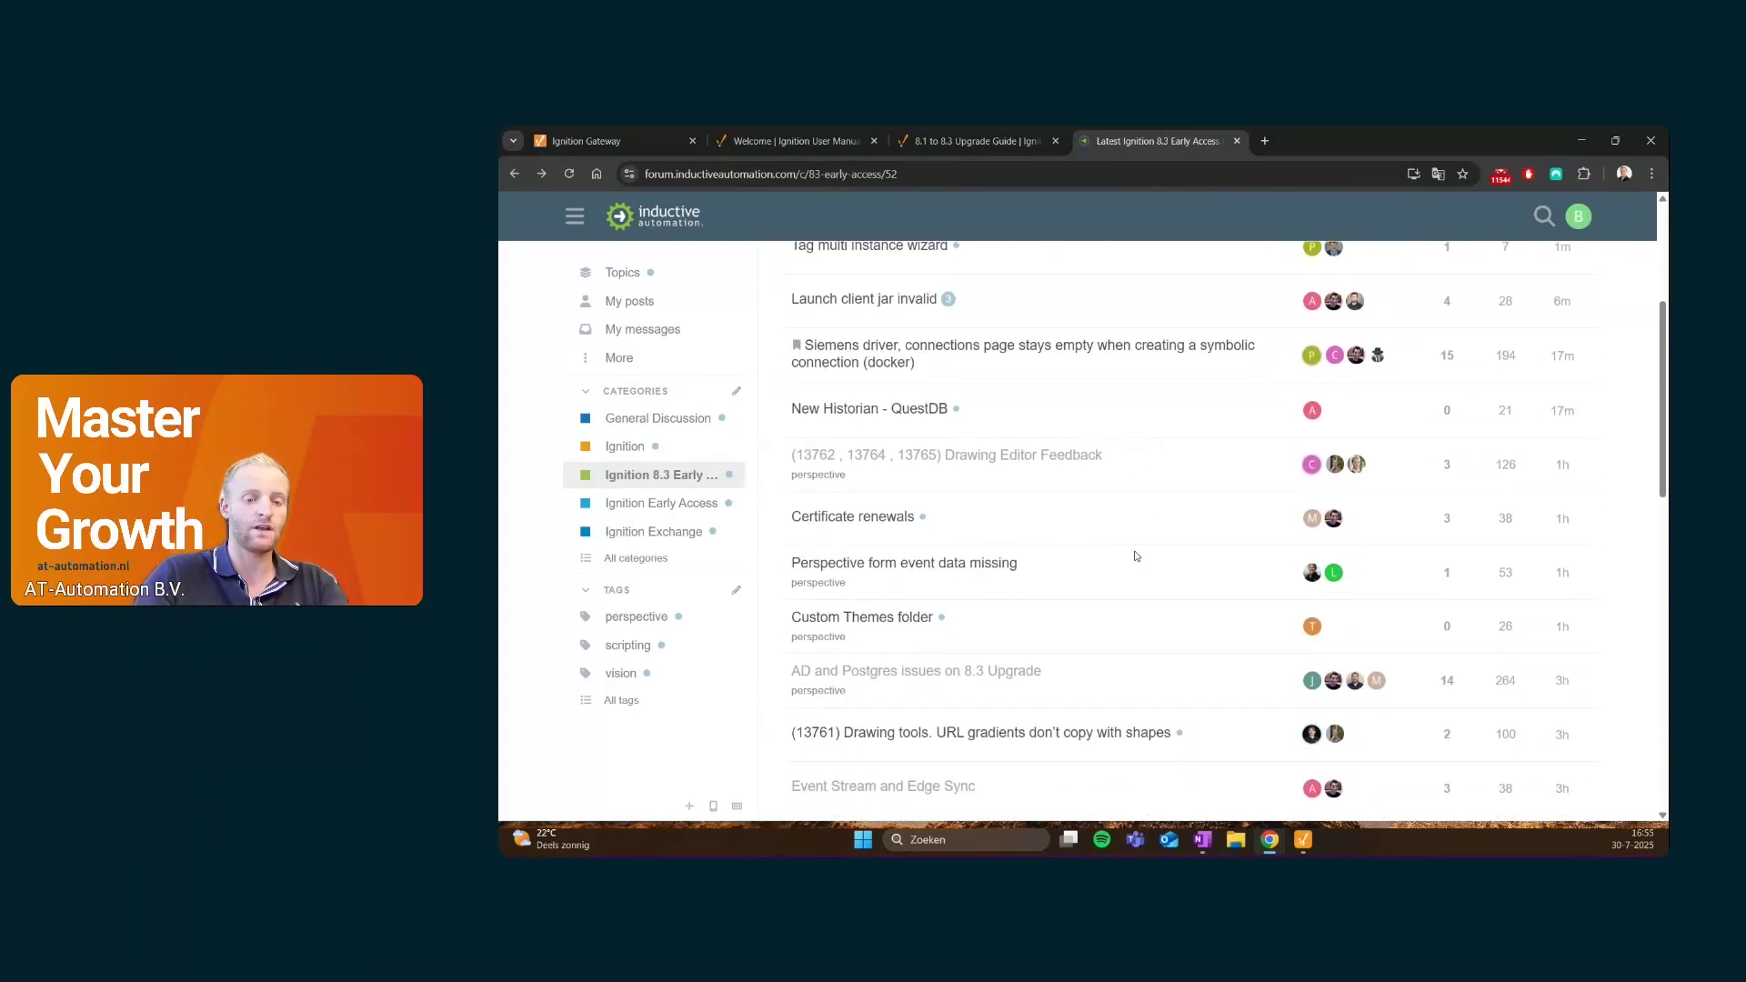
pyautogui.scroll(-2, 1135, 556)
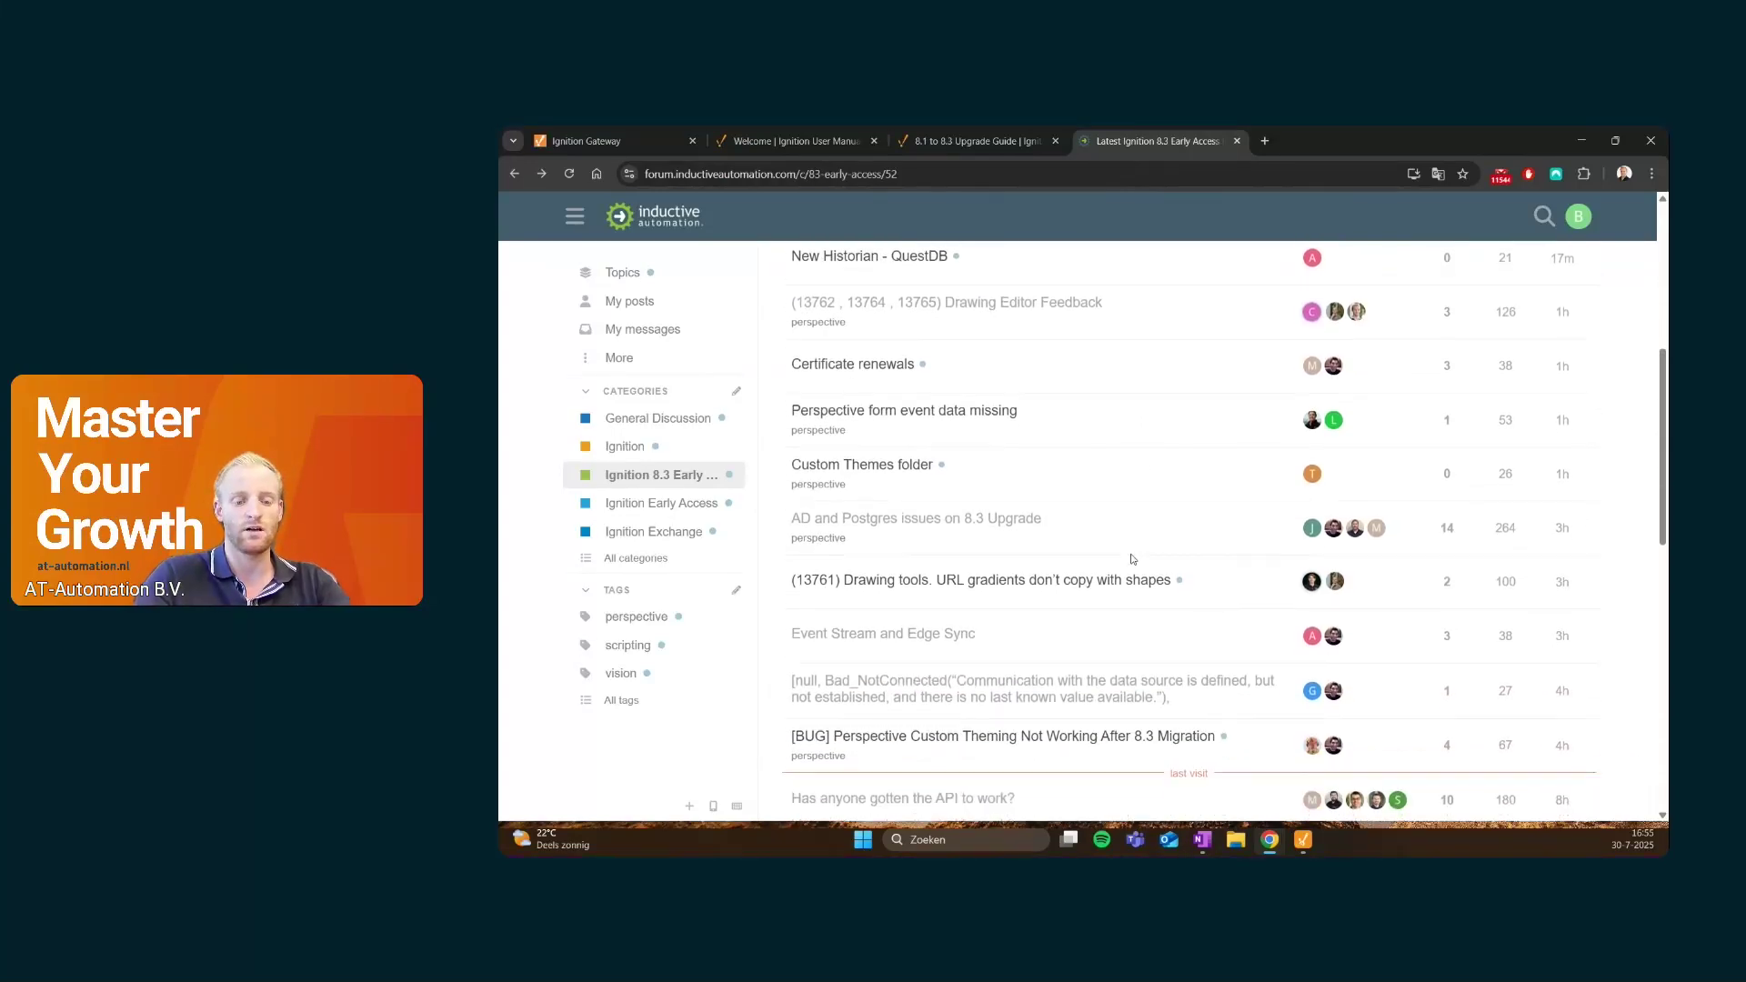
pyautogui.scroll(-2, 1133, 558)
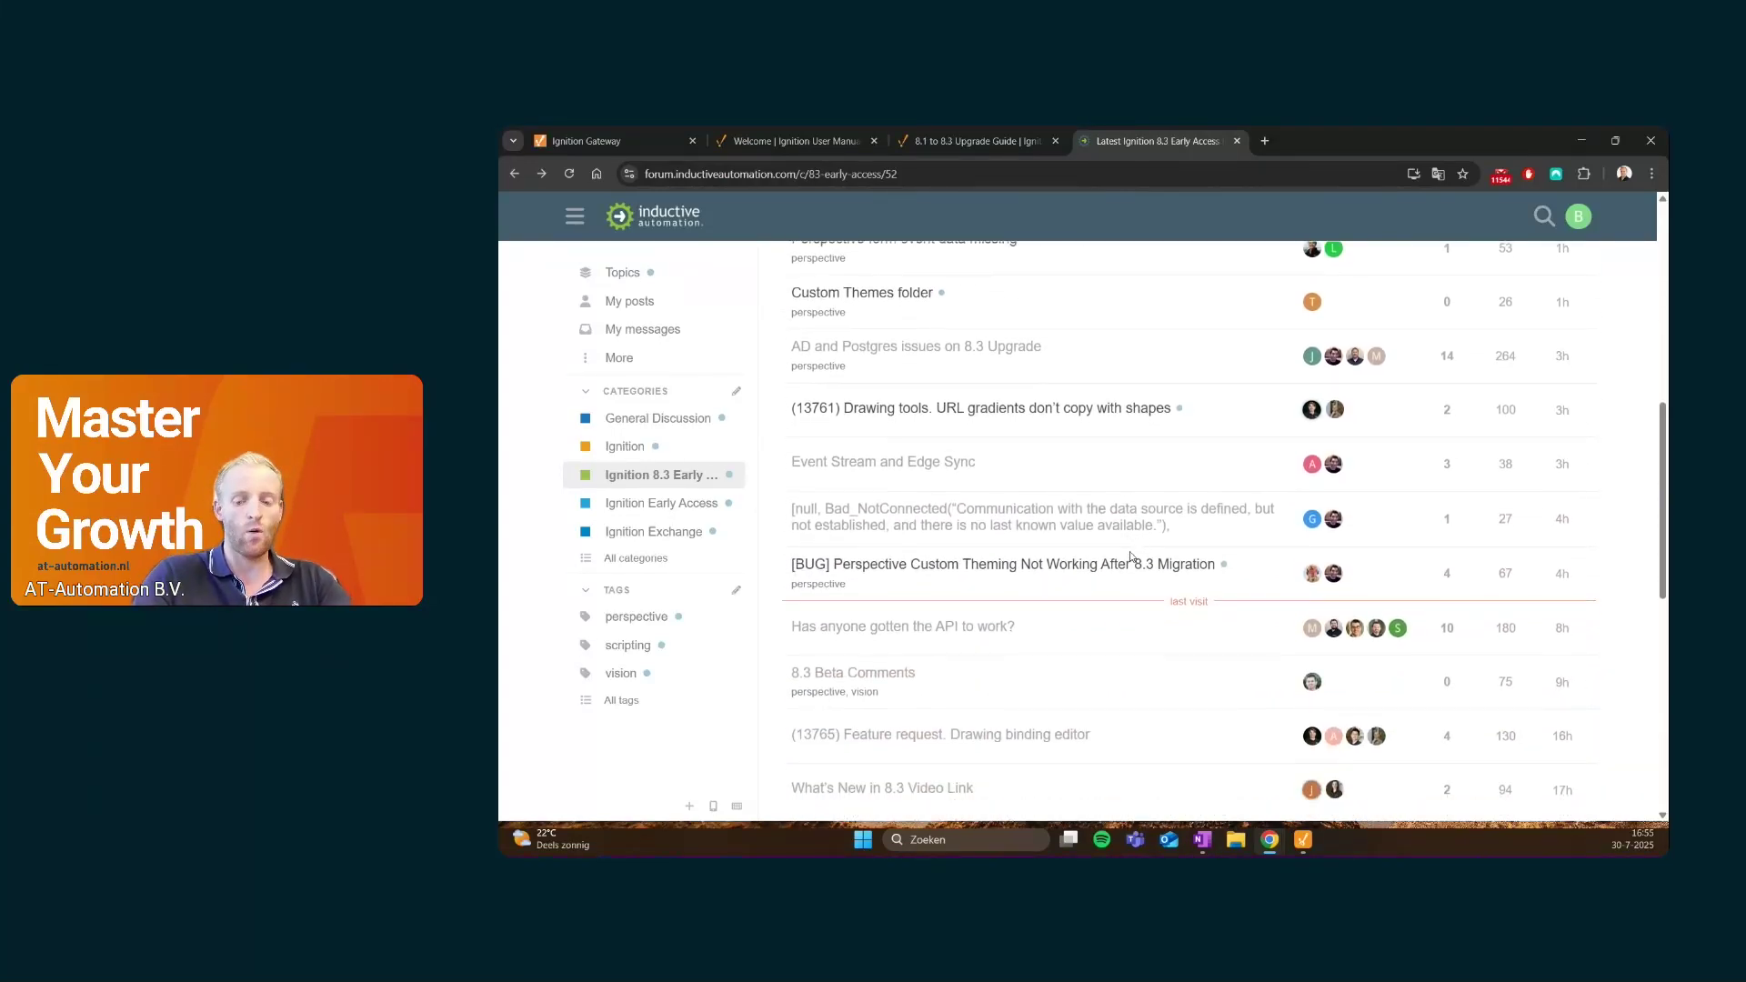
pyautogui.scroll(-1, 1130, 557)
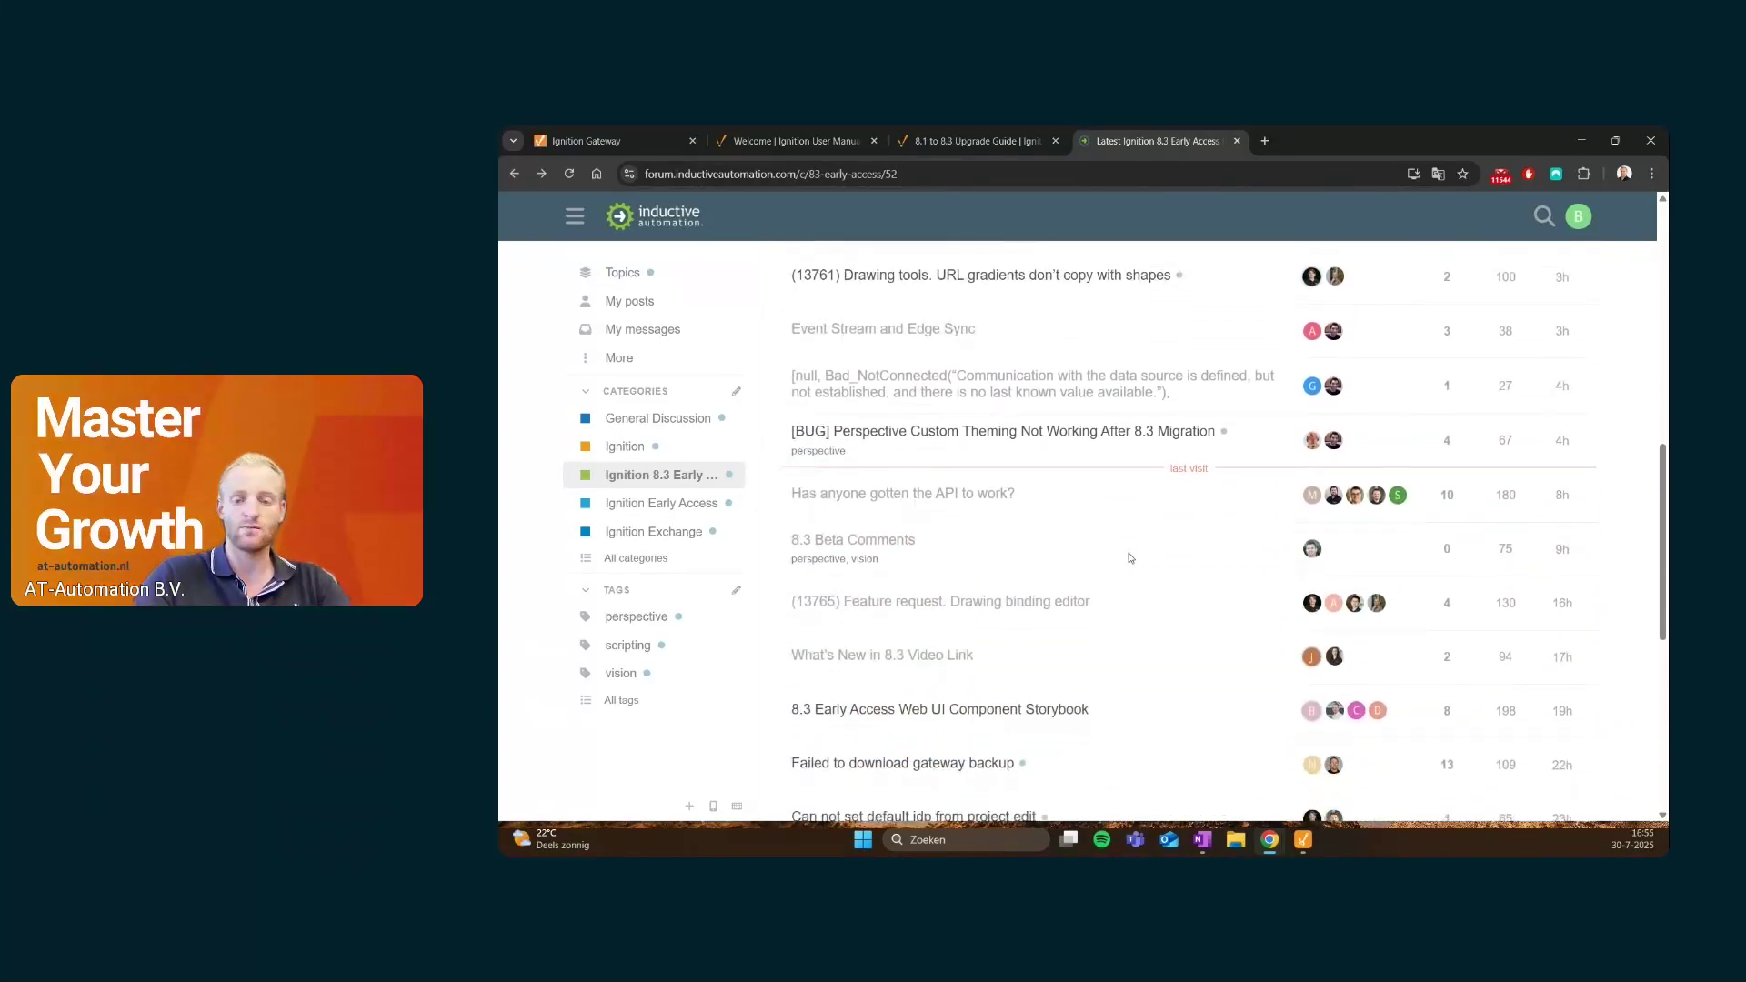
pyautogui.scroll(-2, 1130, 557)
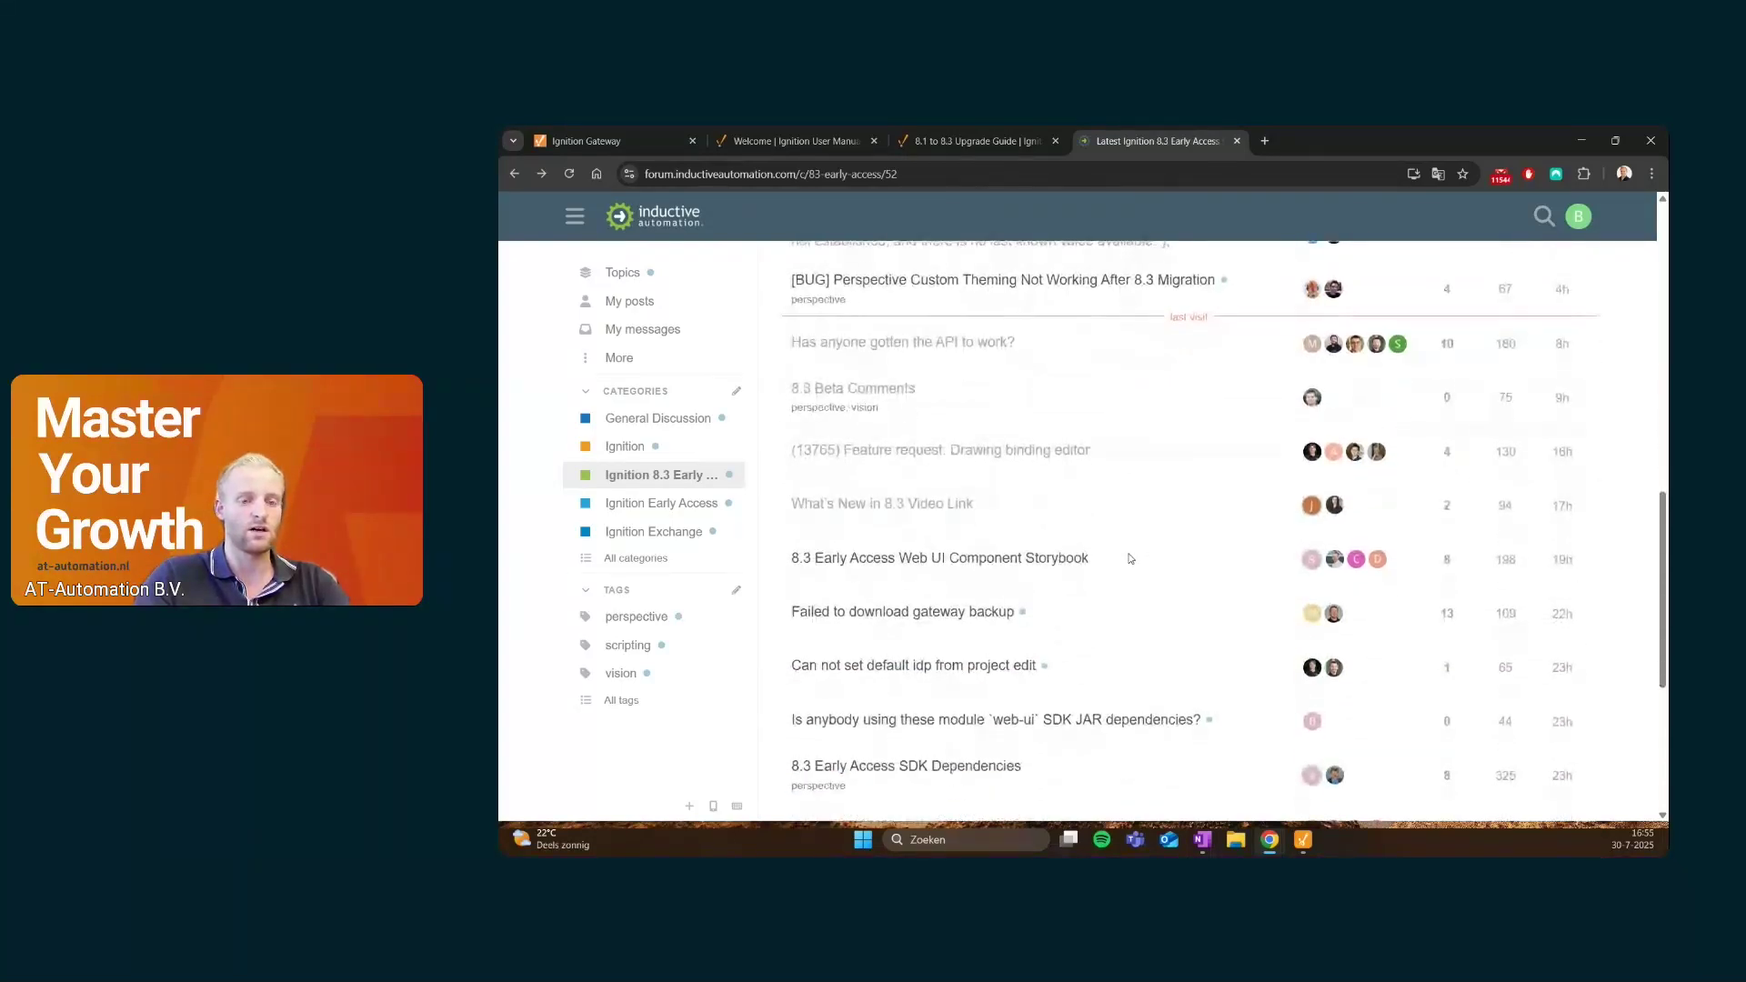
pyautogui.scroll(1, 1130, 559)
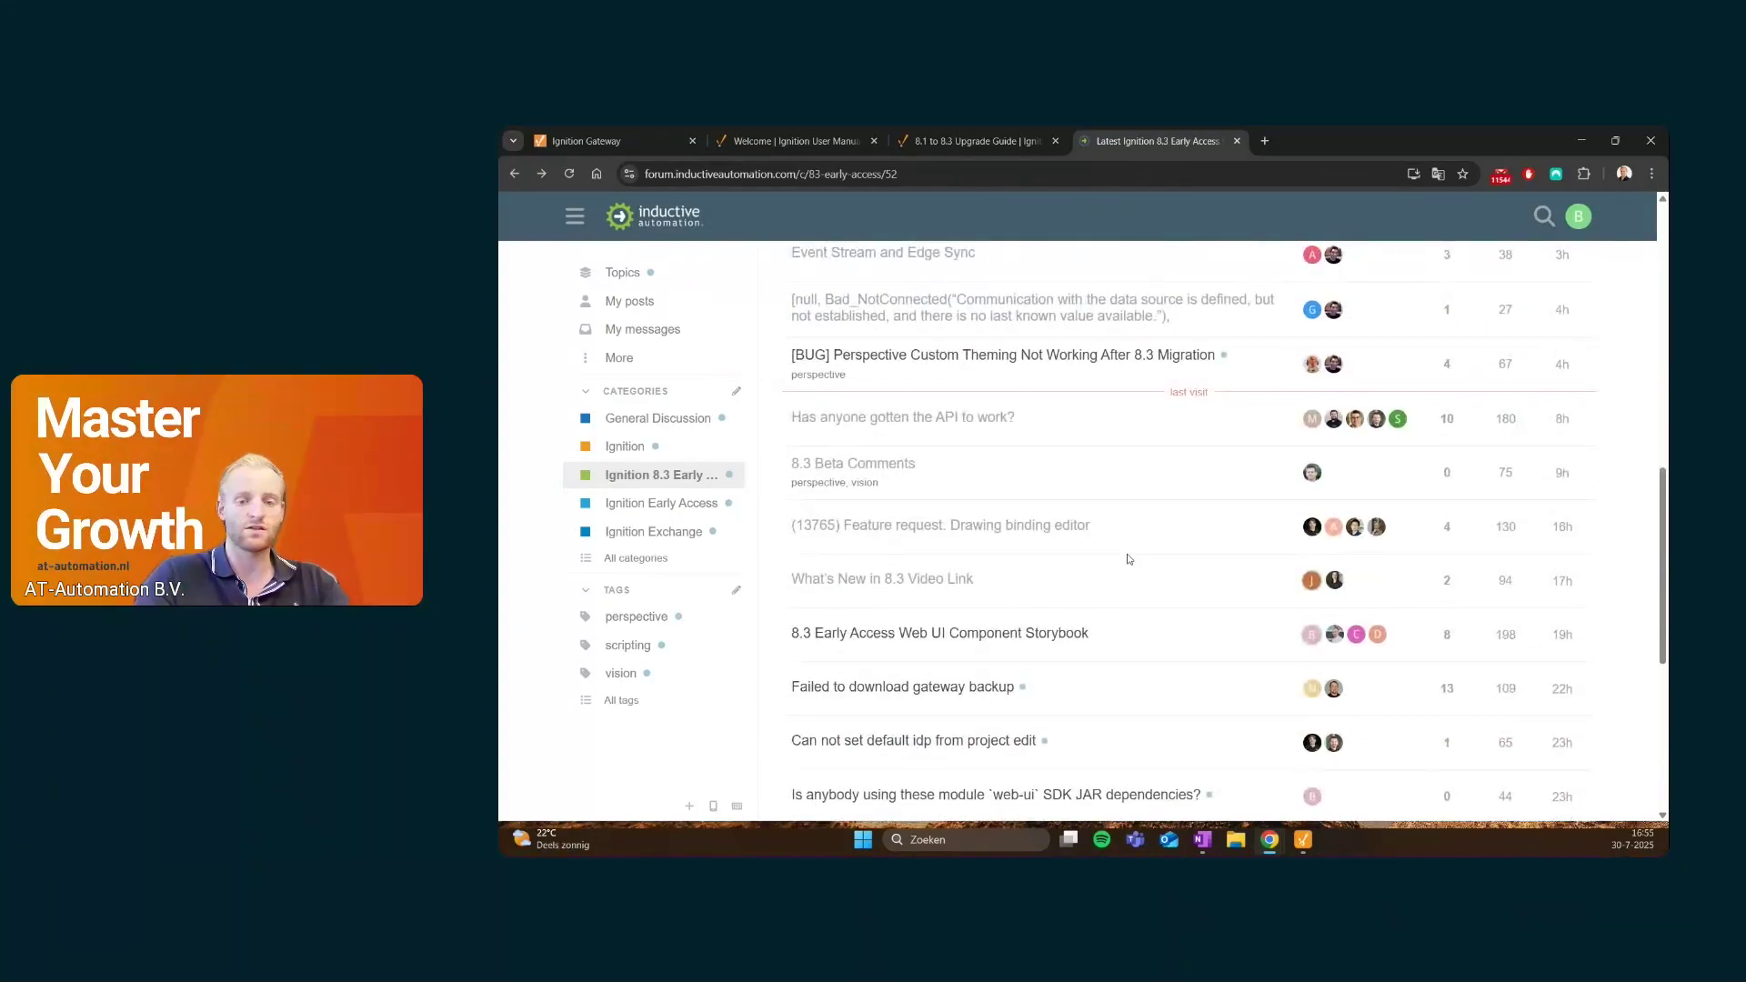
pyautogui.scroll(4, 1128, 558)
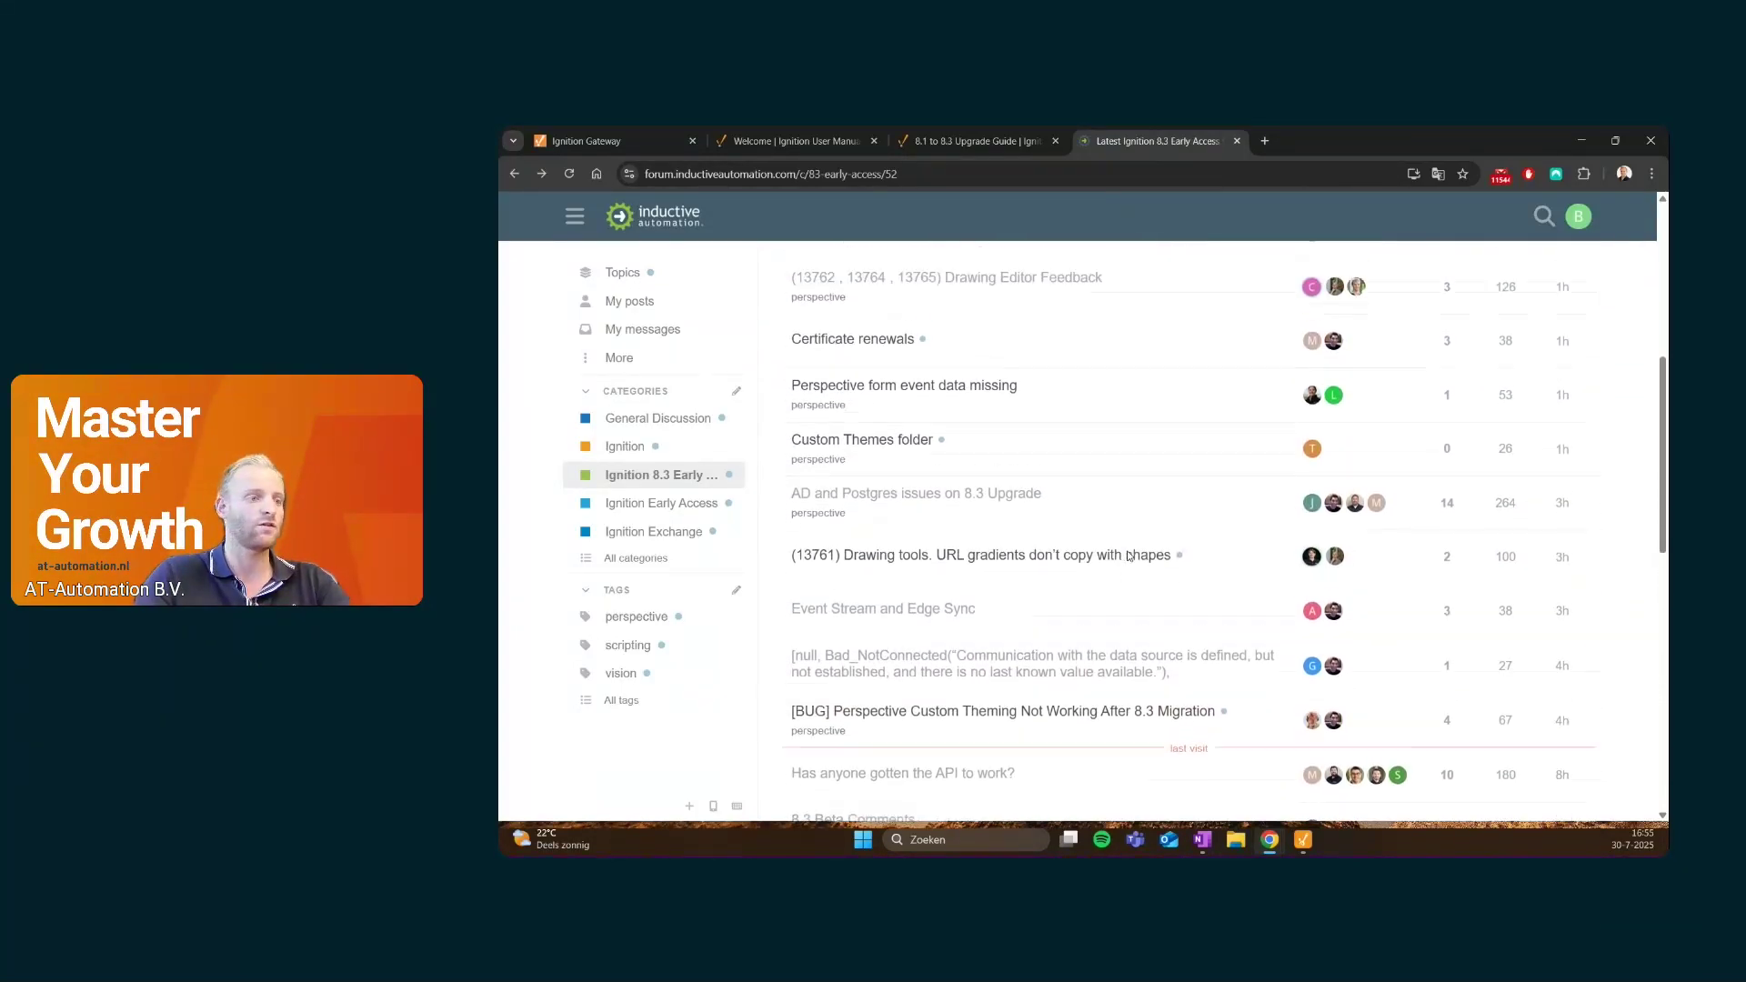
pyautogui.scroll(1, 1128, 557)
pyautogui.scroll(3, 1128, 557)
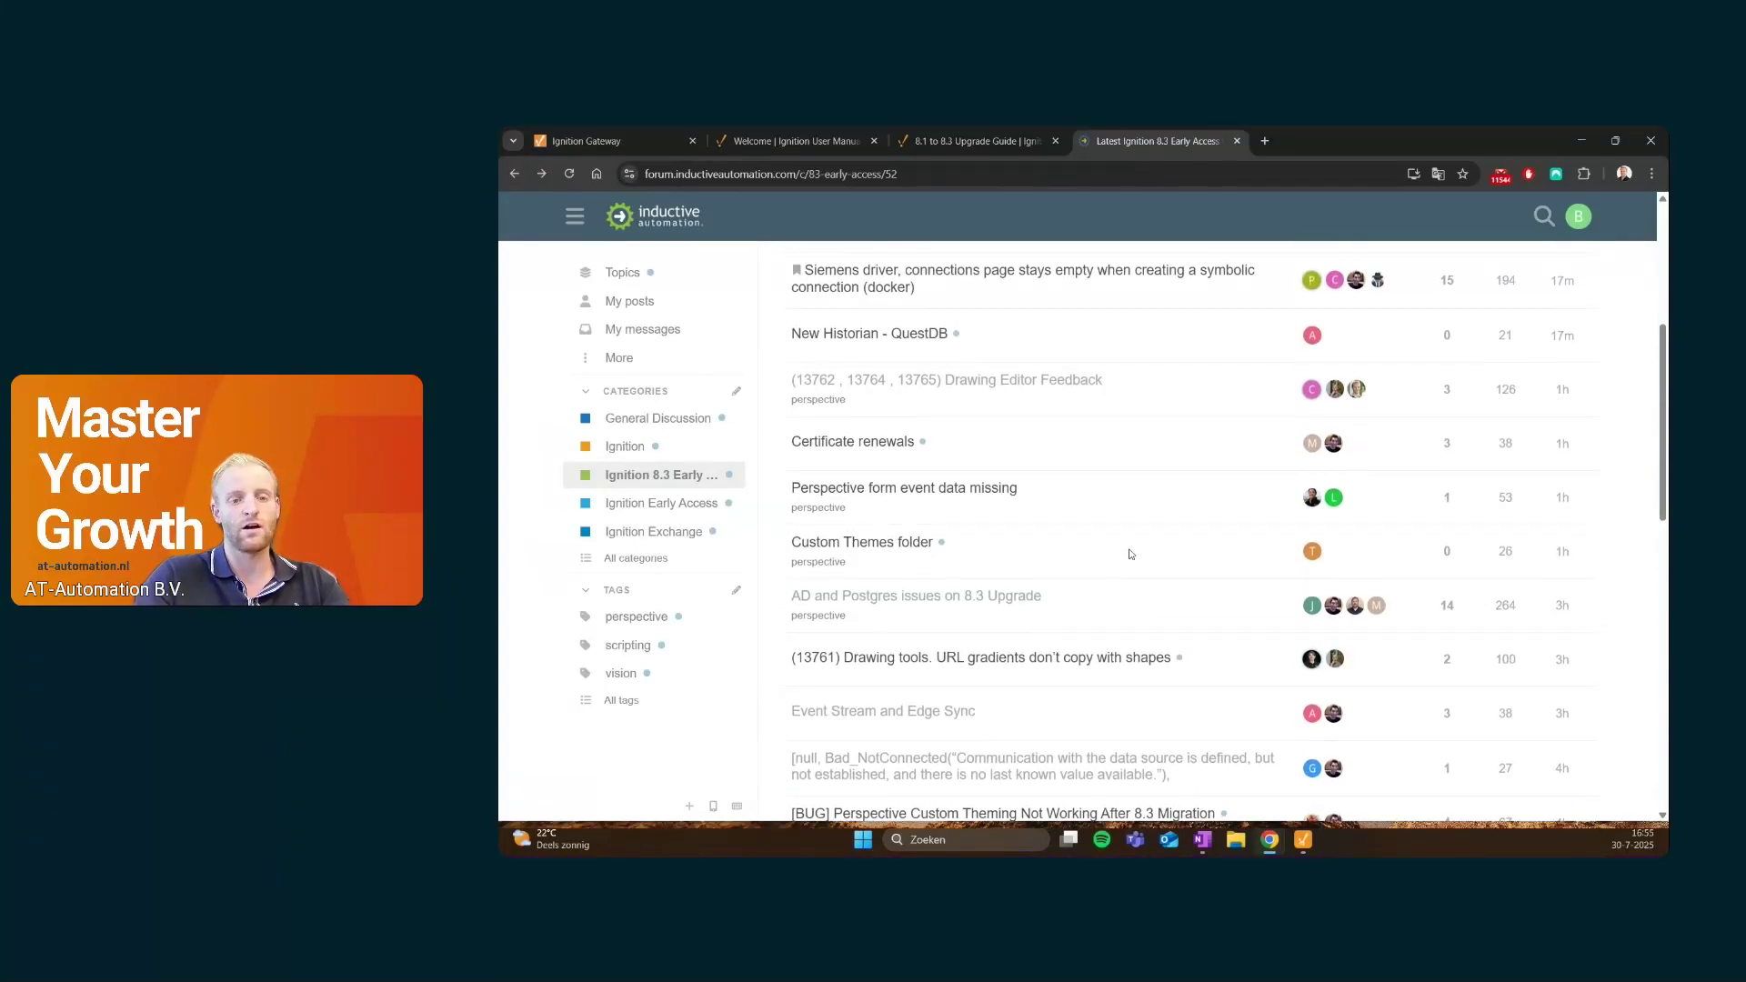
pyautogui.scroll(2, 1139, 552)
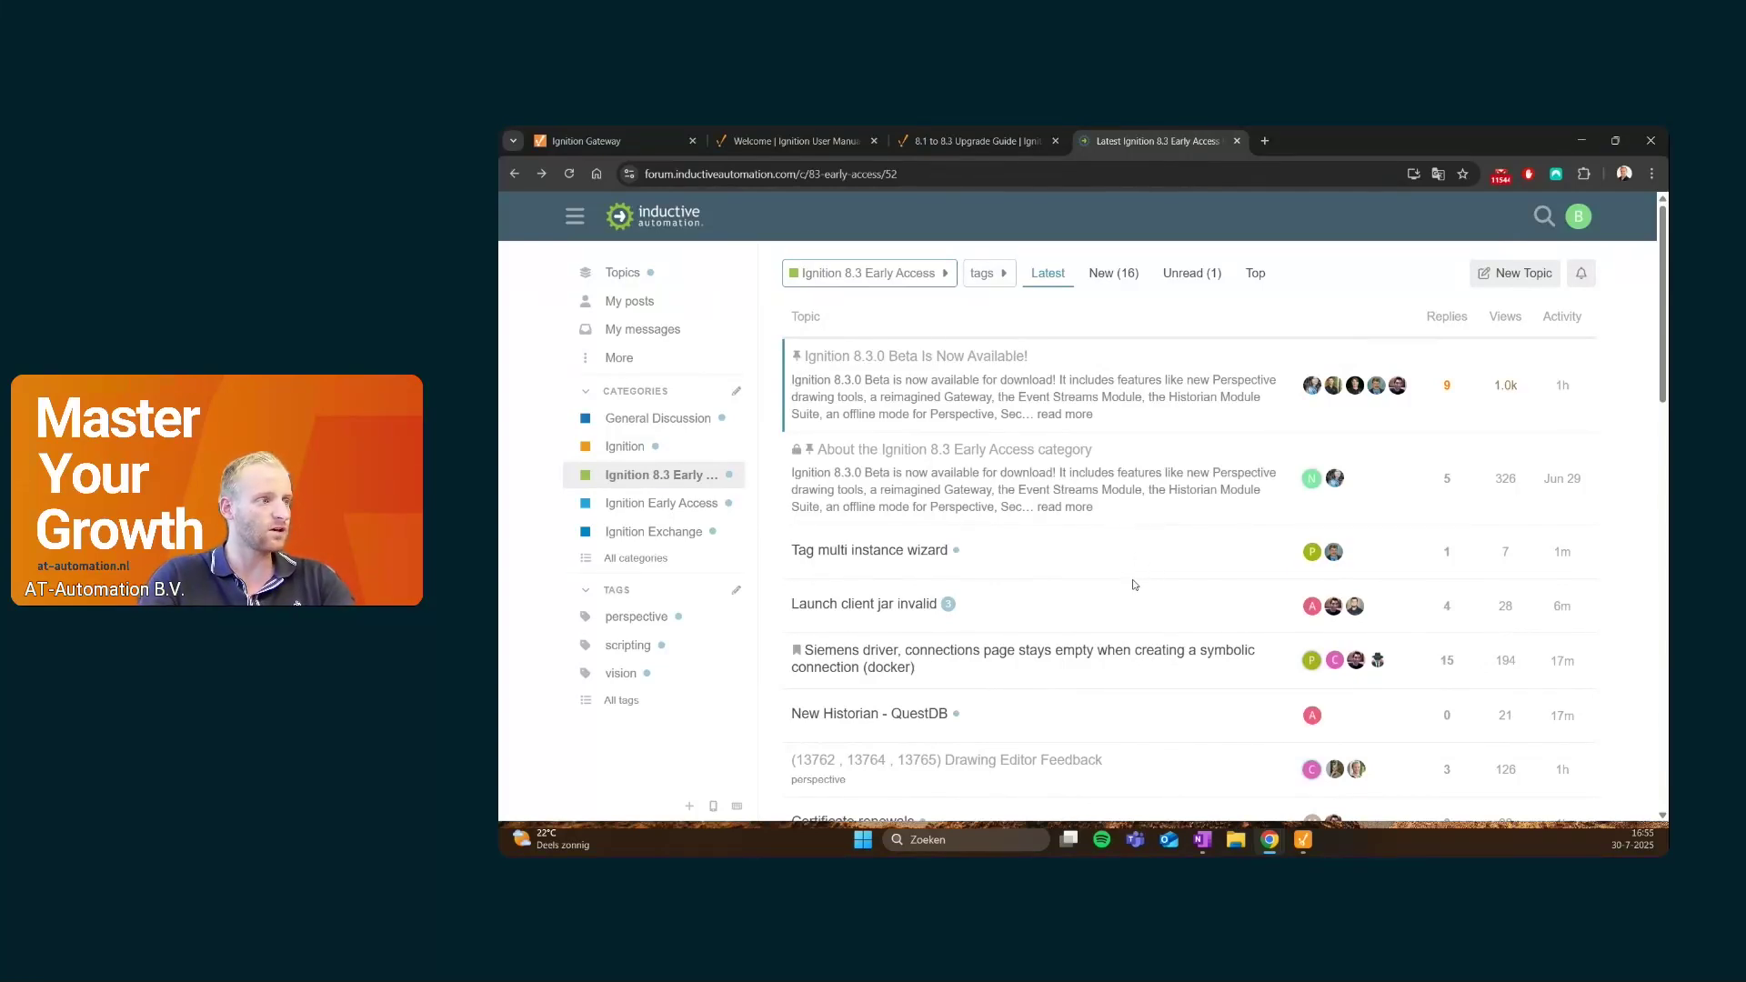
# Bring up Designer's samplequickstart project and expand Perspective in the Project Browser
pyautogui.click(592, 144)
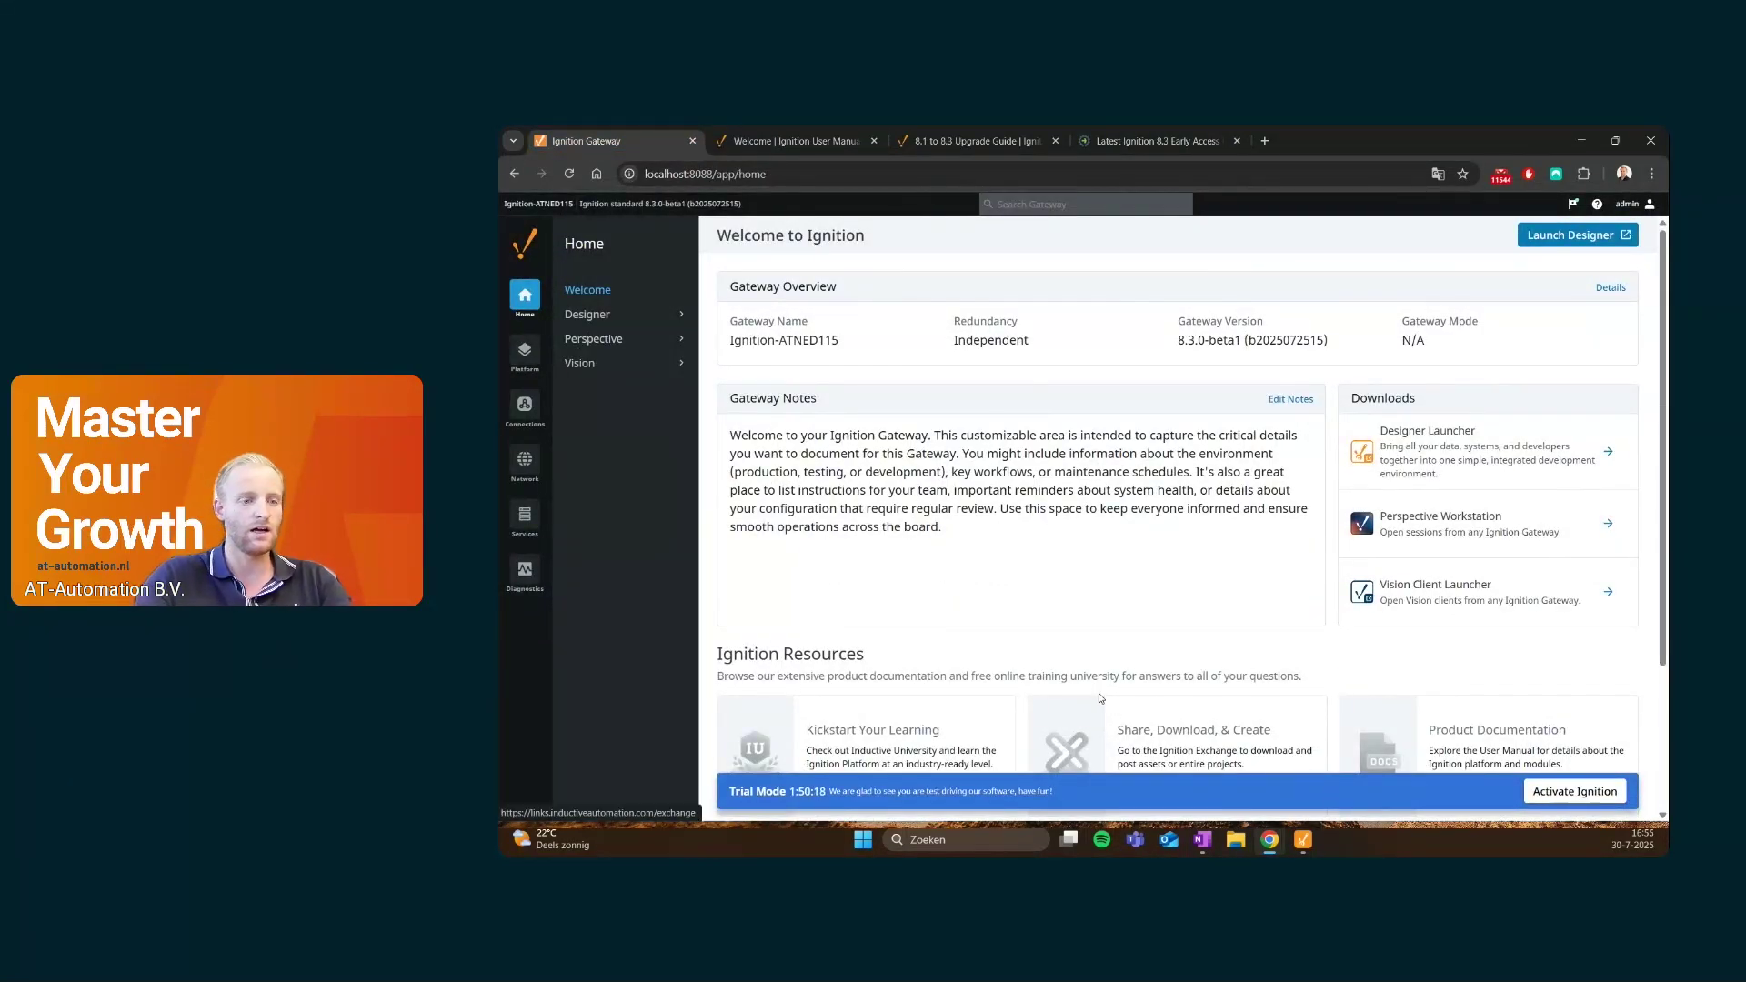
pyautogui.click(1303, 839)
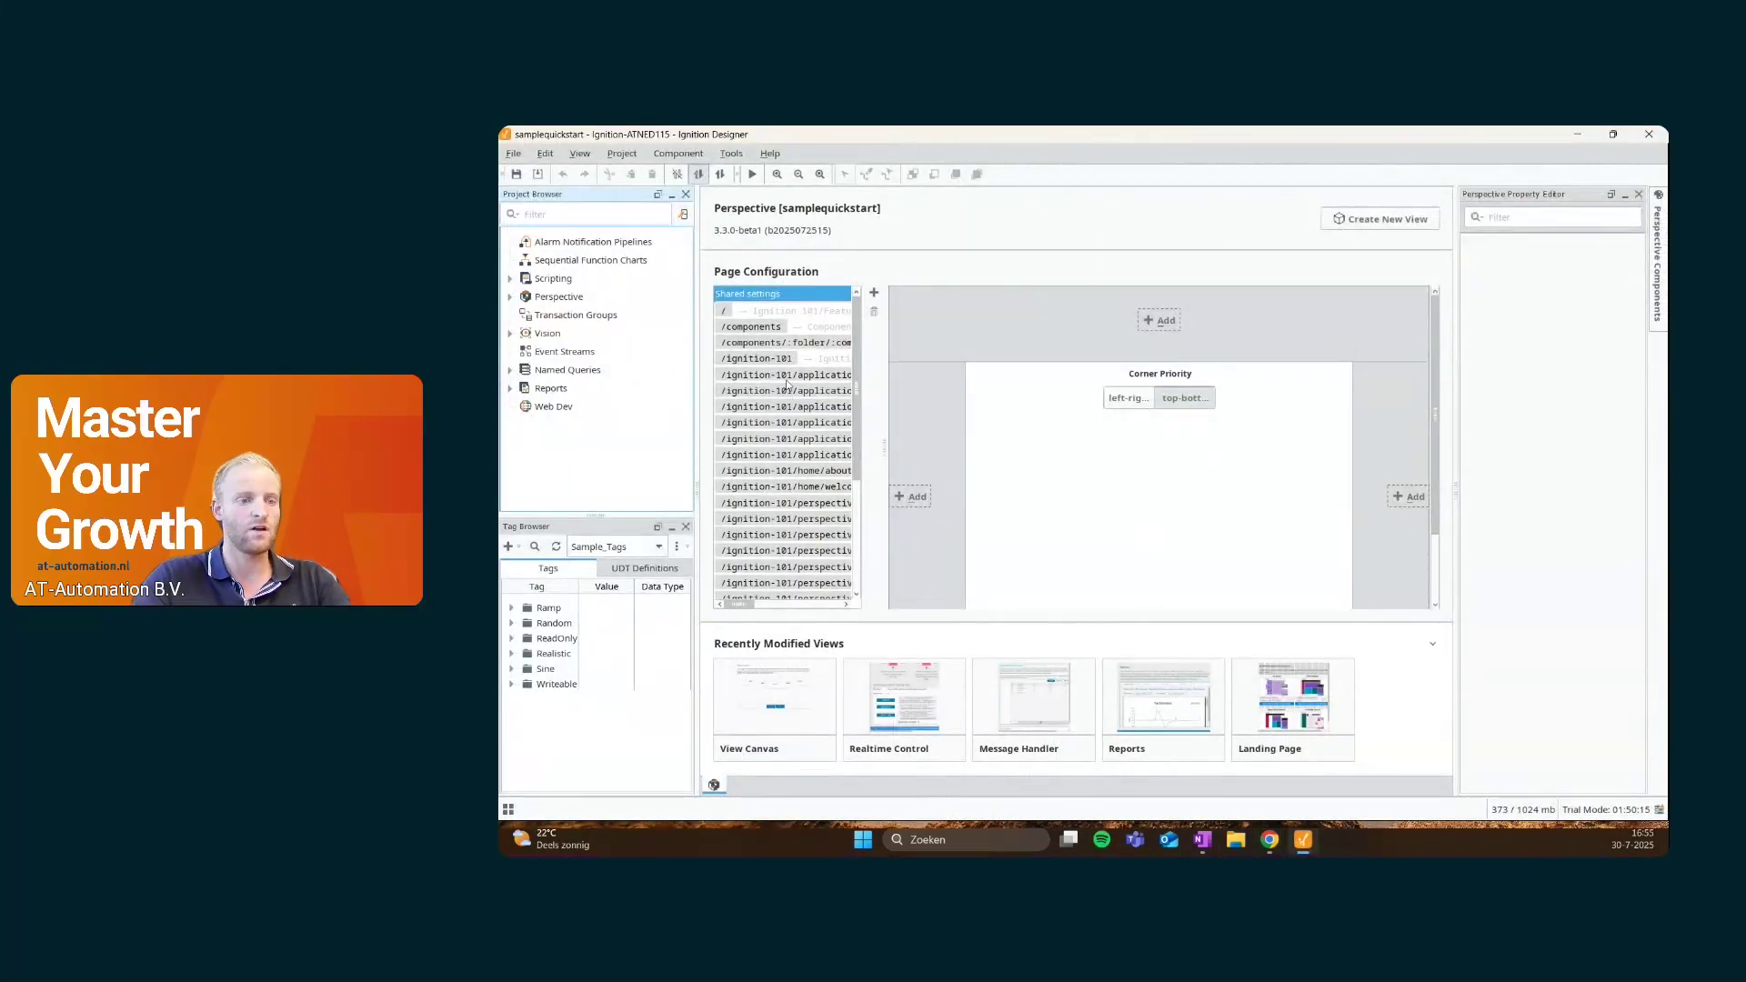
pyautogui.scroll(-4, 787, 386)
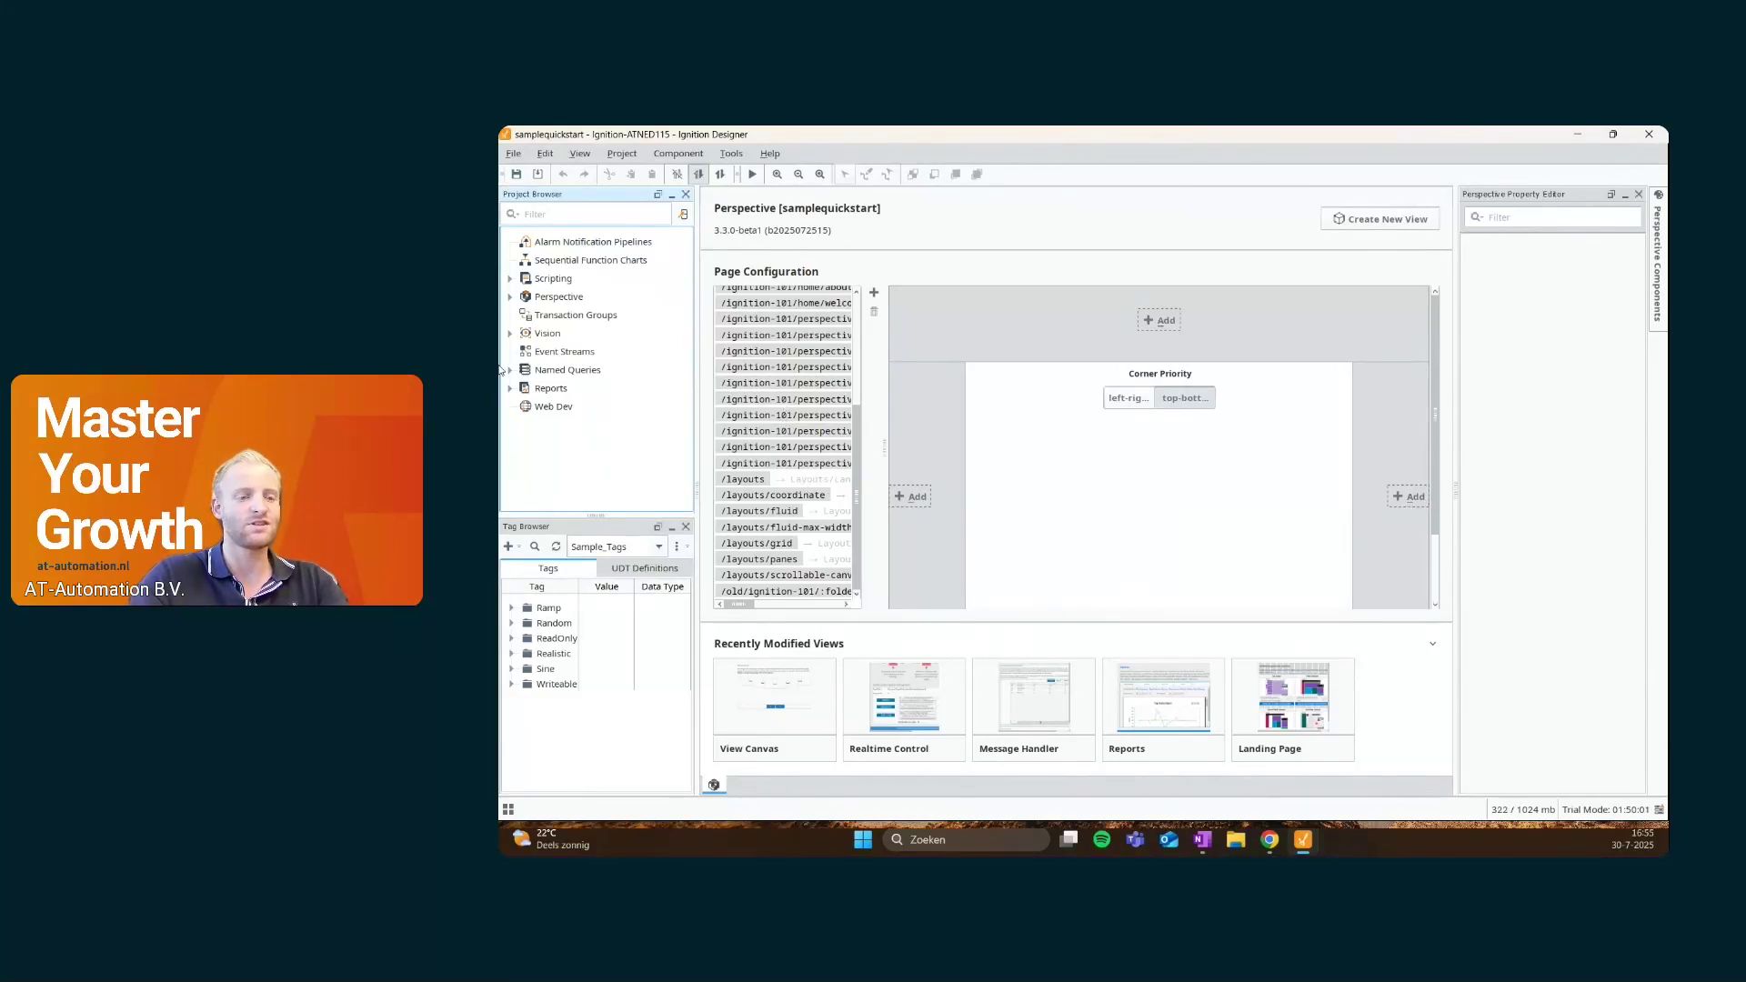
pyautogui.click(510, 297)
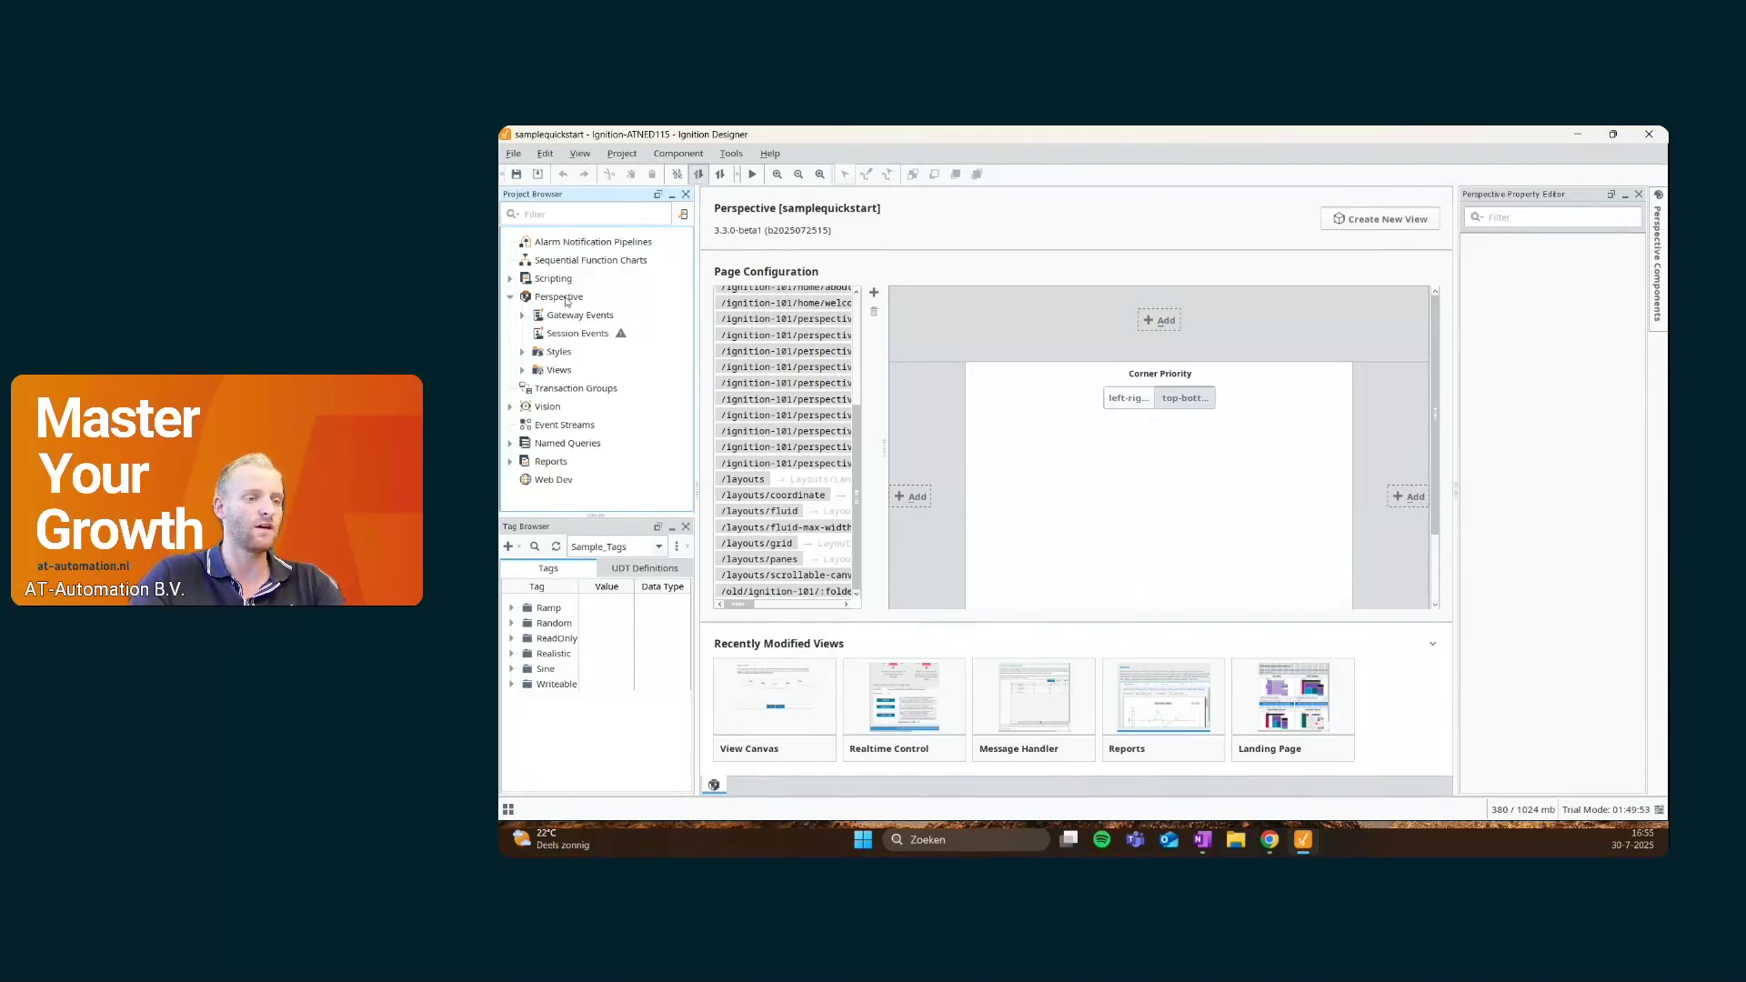
# Expand Perspective Session Events and open the Accelerometer event script
pyautogui.click(568, 338)
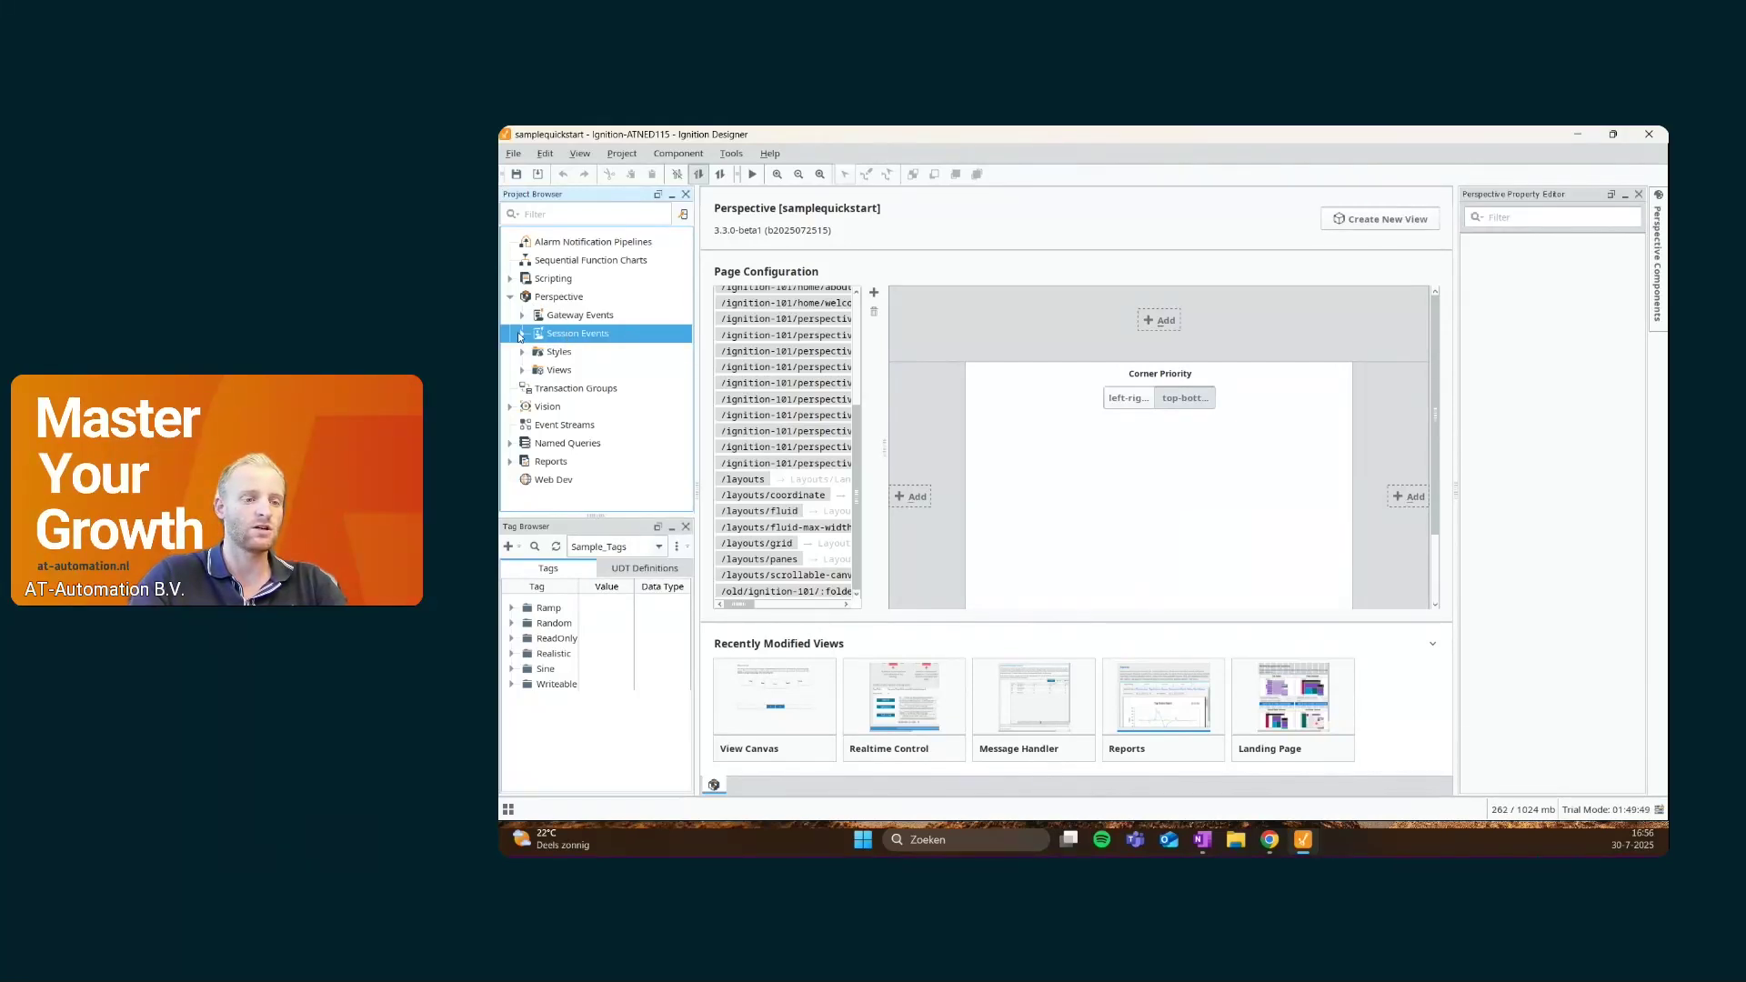
pyautogui.click(521, 334)
pyautogui.click(577, 337)
pyautogui.doubleClick(575, 374)
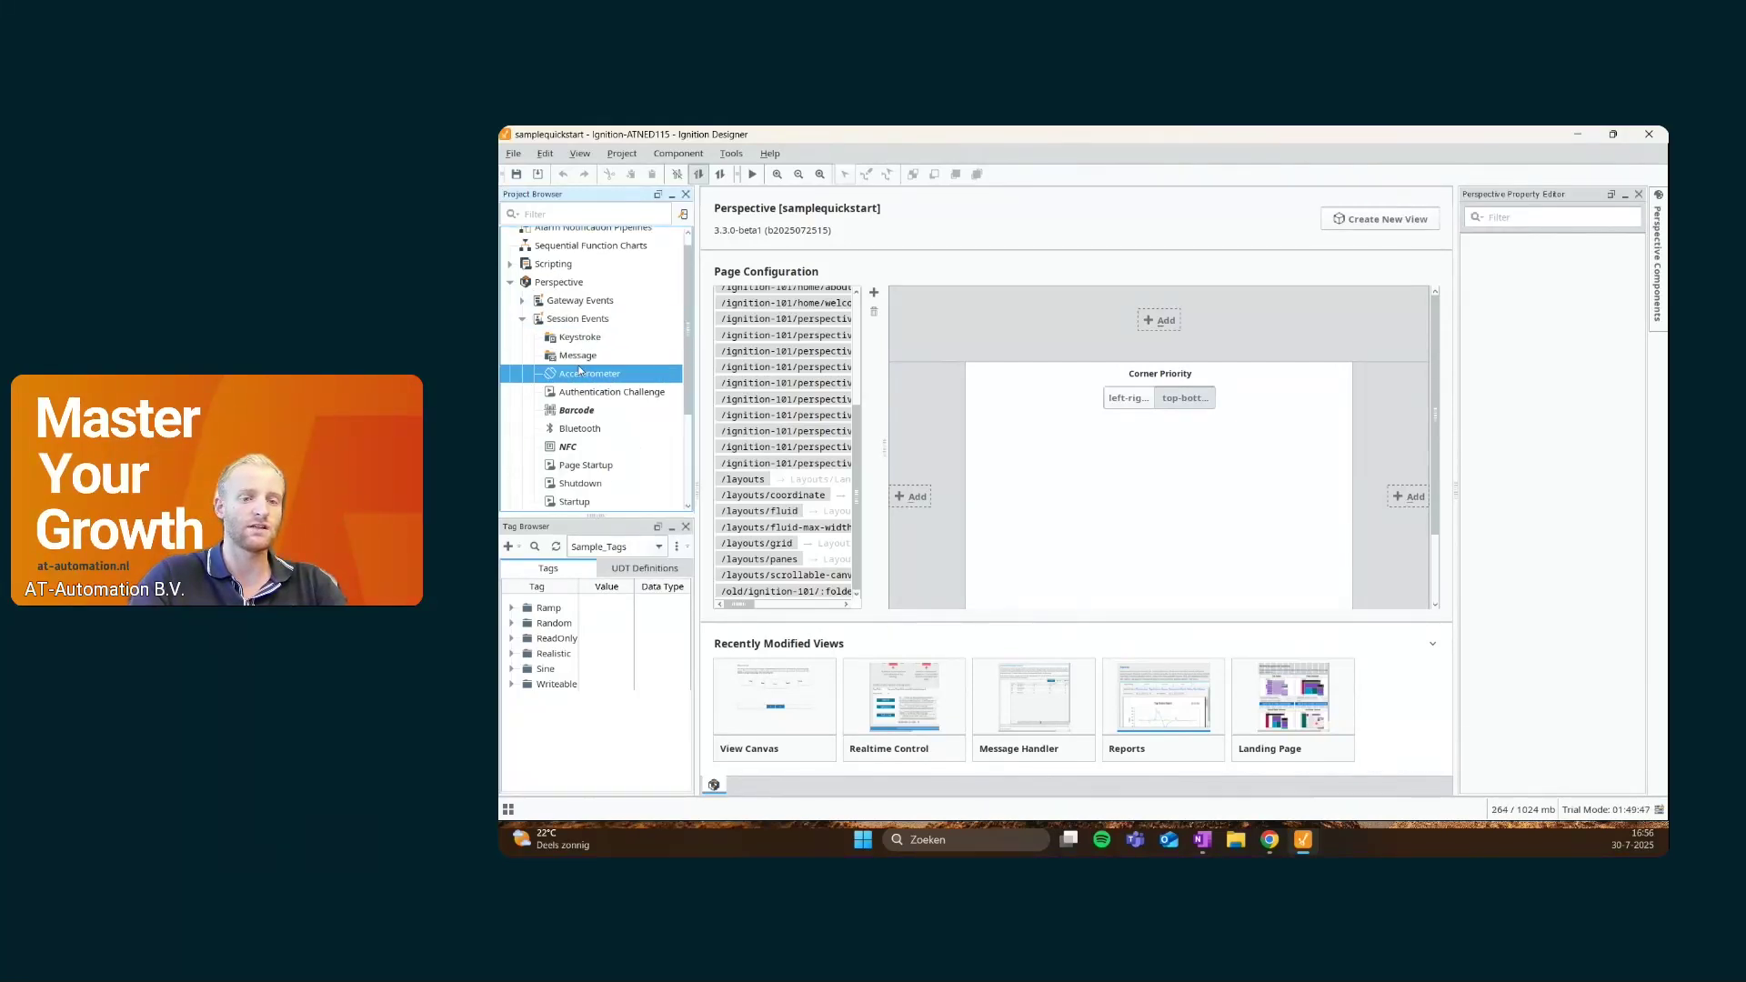
pyautogui.click(812, 419)
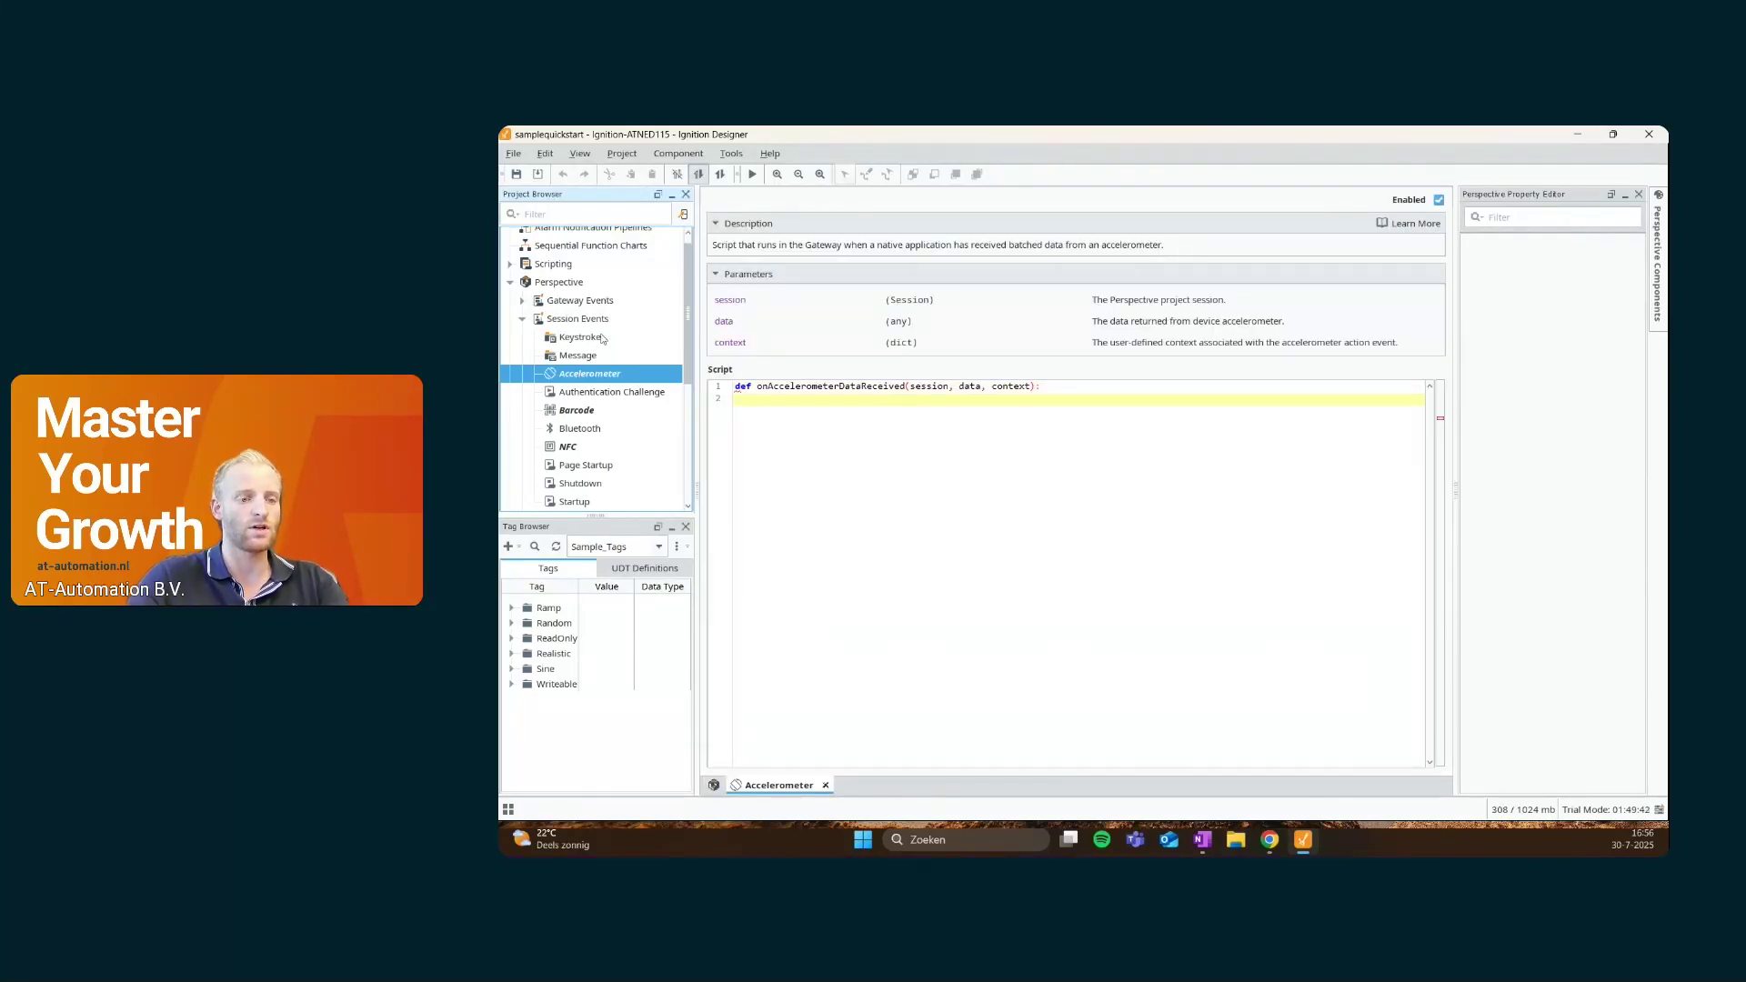
# Close the Accelerometer script and select Views to show the Perspective overview
pyautogui.click(522, 319)
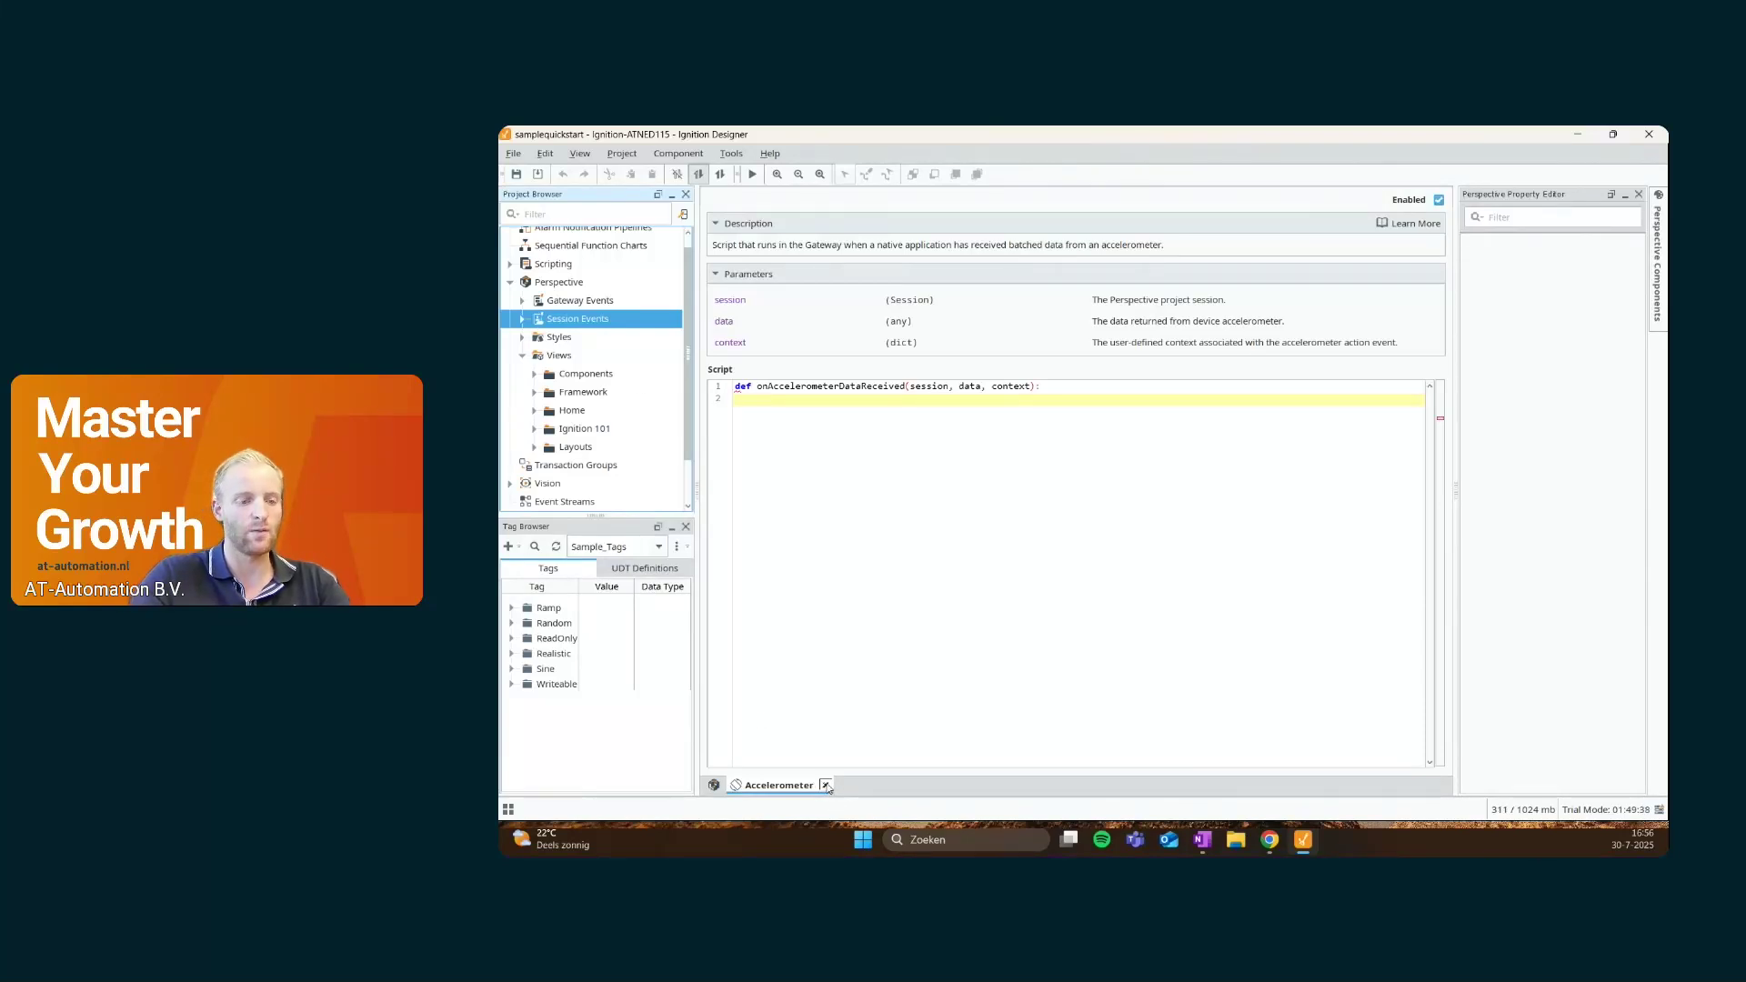
pyautogui.click(825, 785)
pyautogui.click(582, 356)
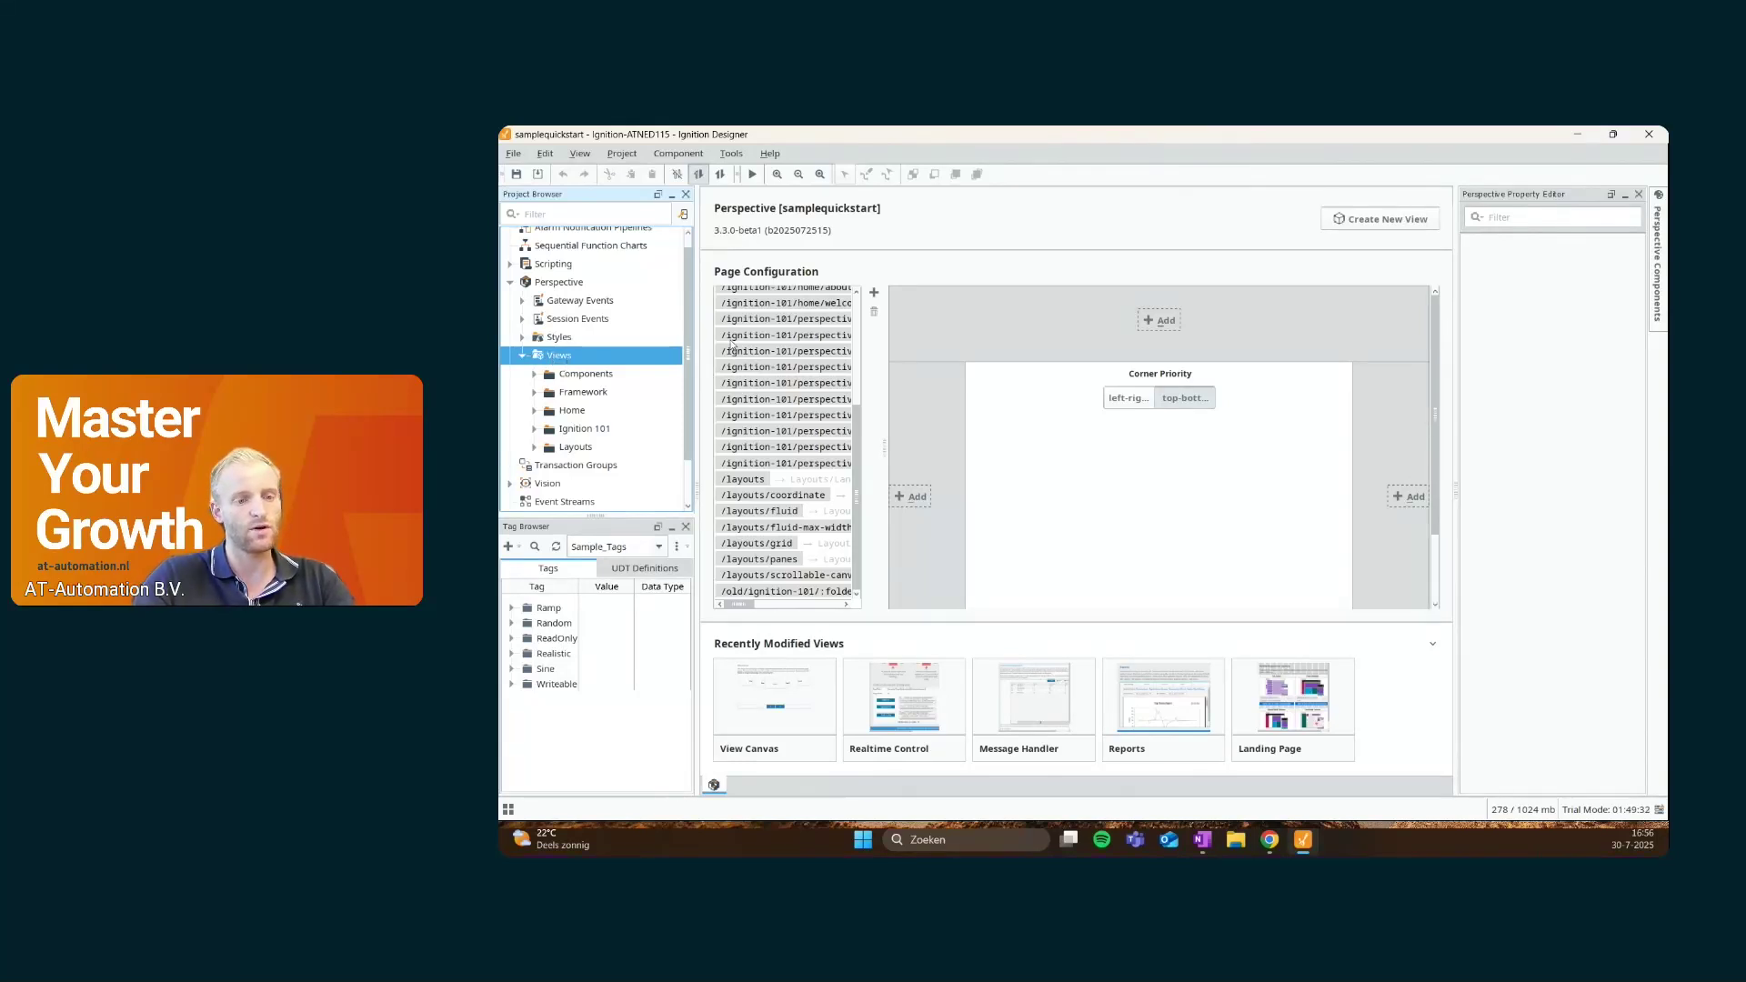
# Create a new view under Views with a Flex Container root
pyautogui.rightClick(555, 357)
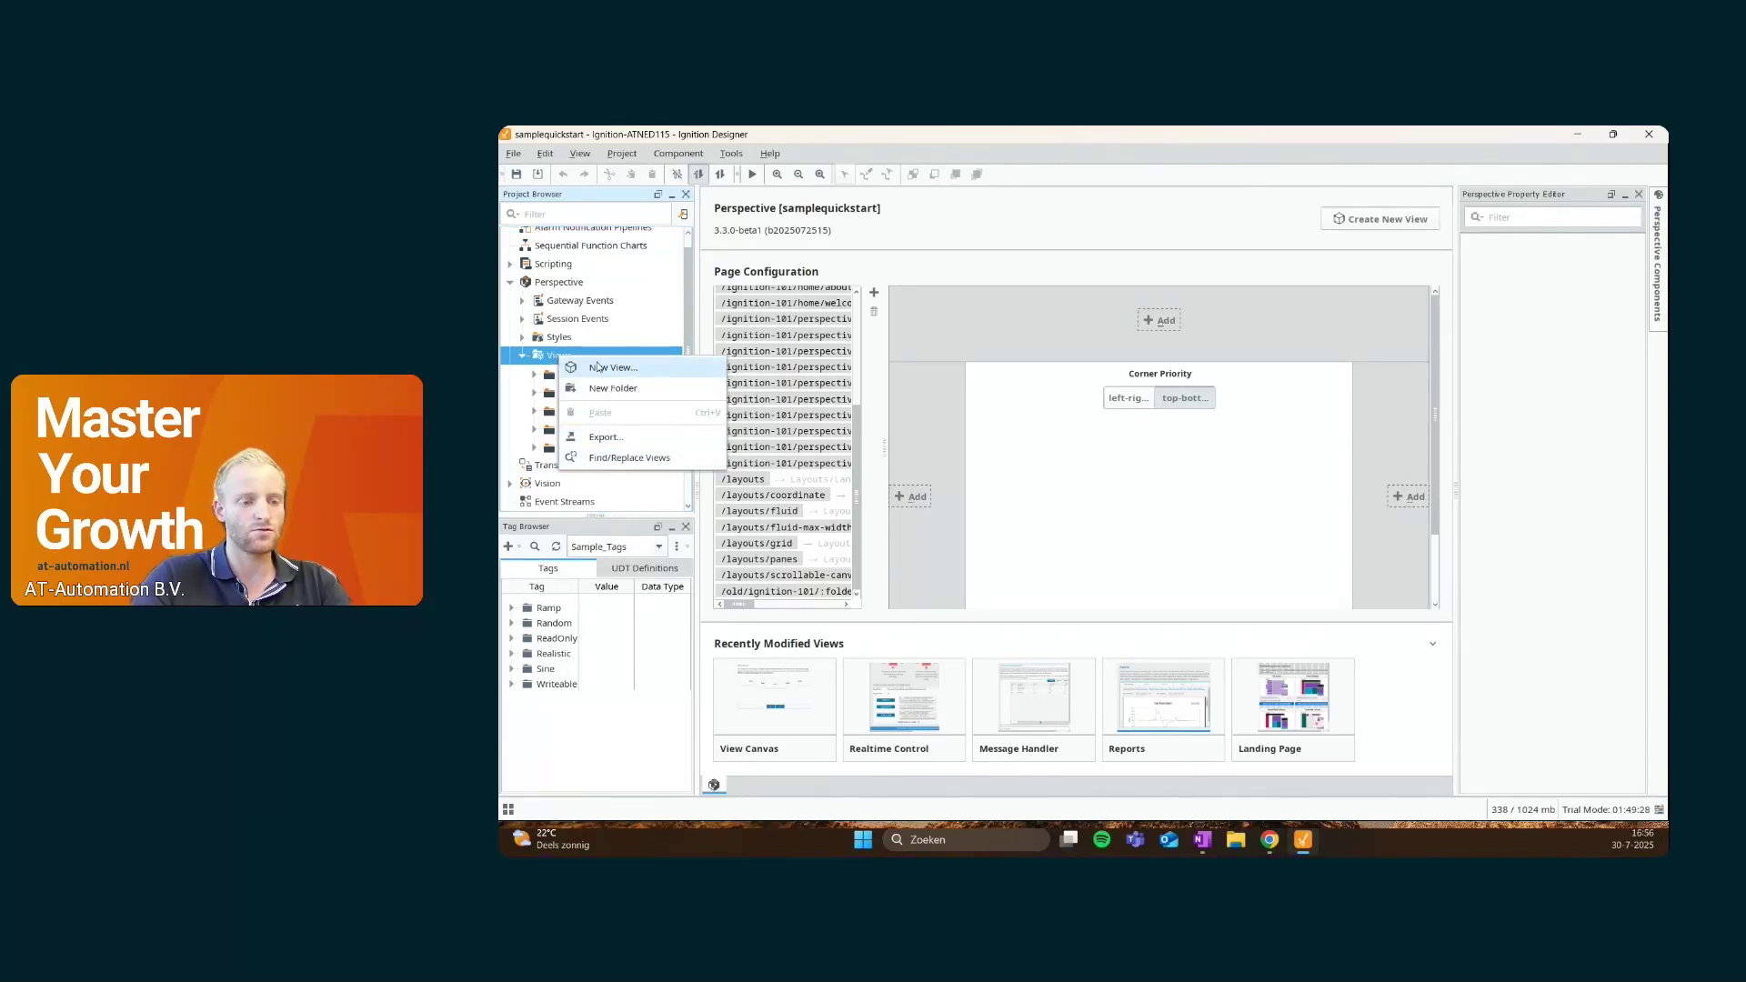
pyautogui.click(597, 367)
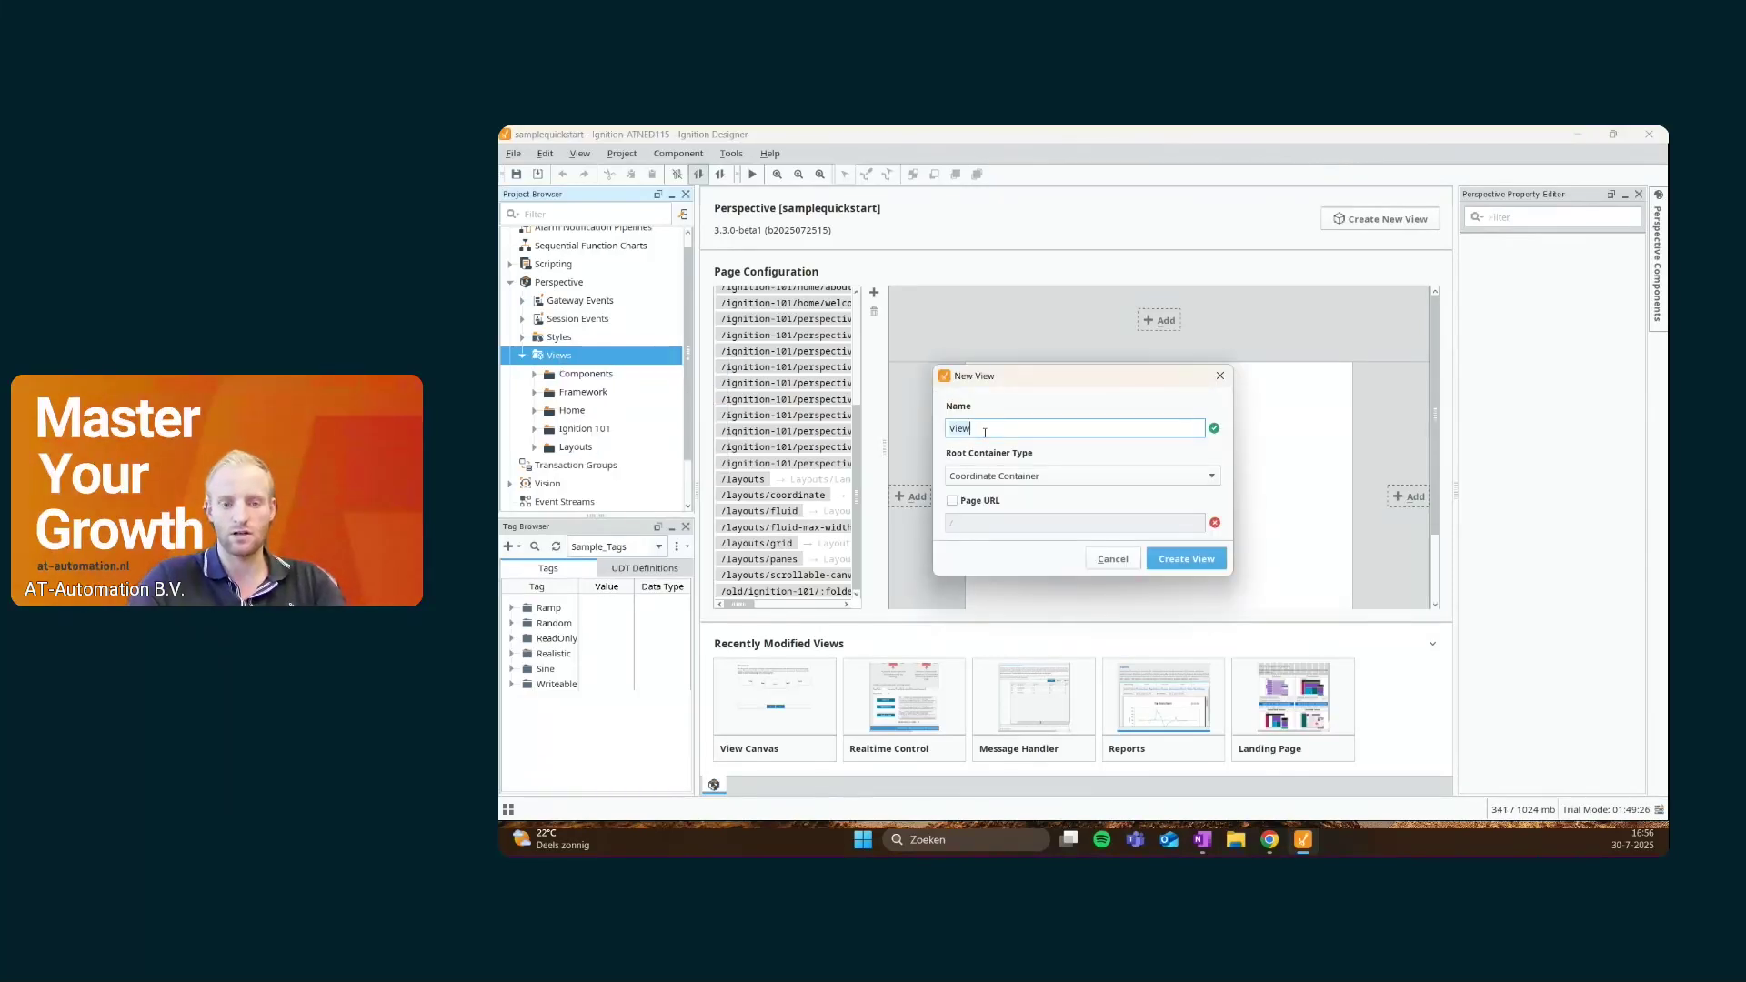
pyautogui.click(1000, 475)
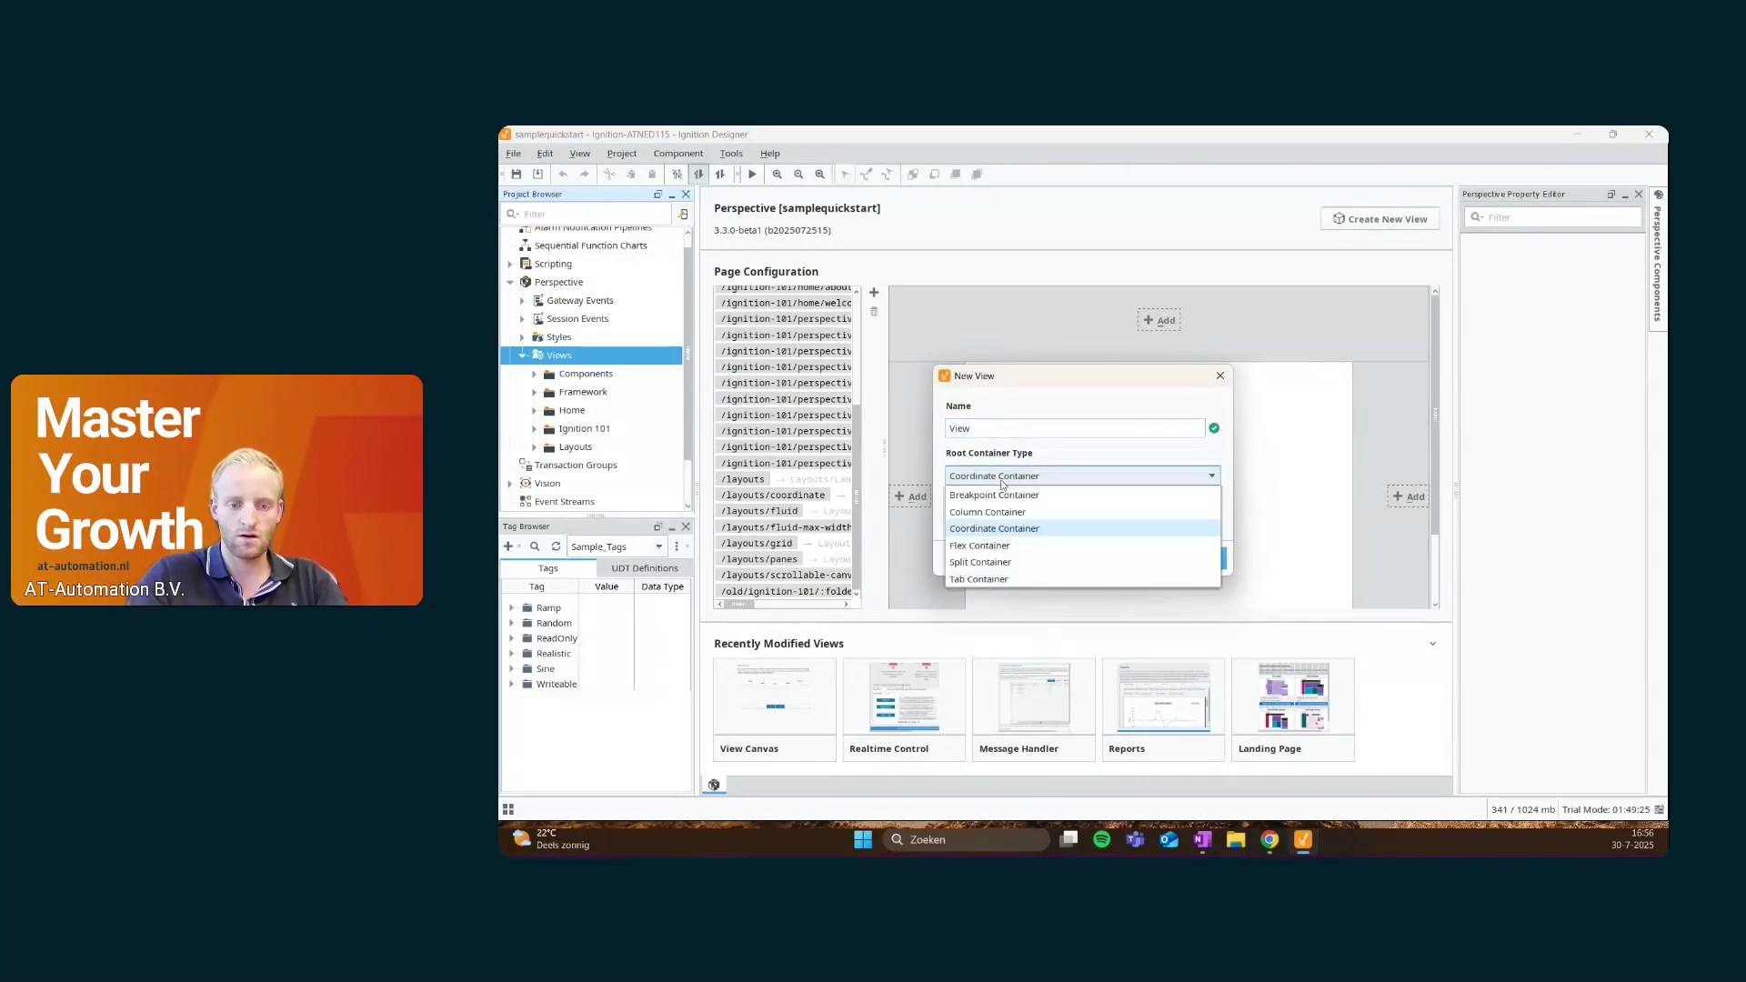
pyautogui.click(1000, 551)
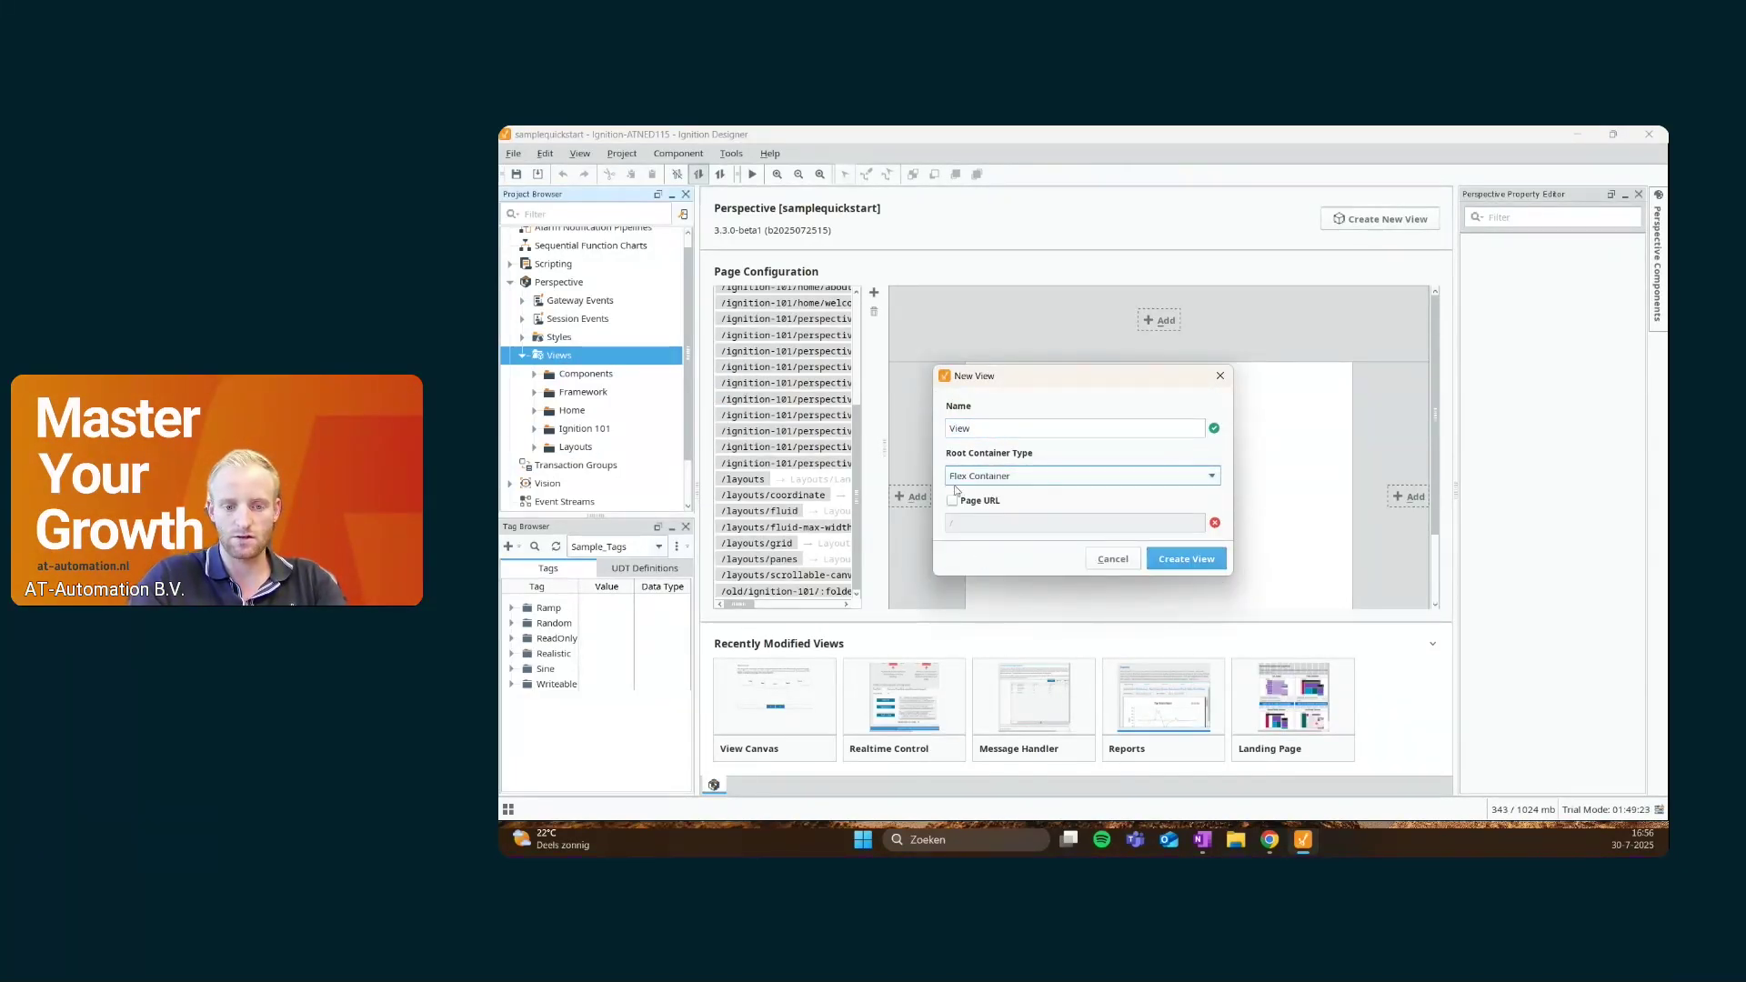
pyautogui.click(1187, 559)
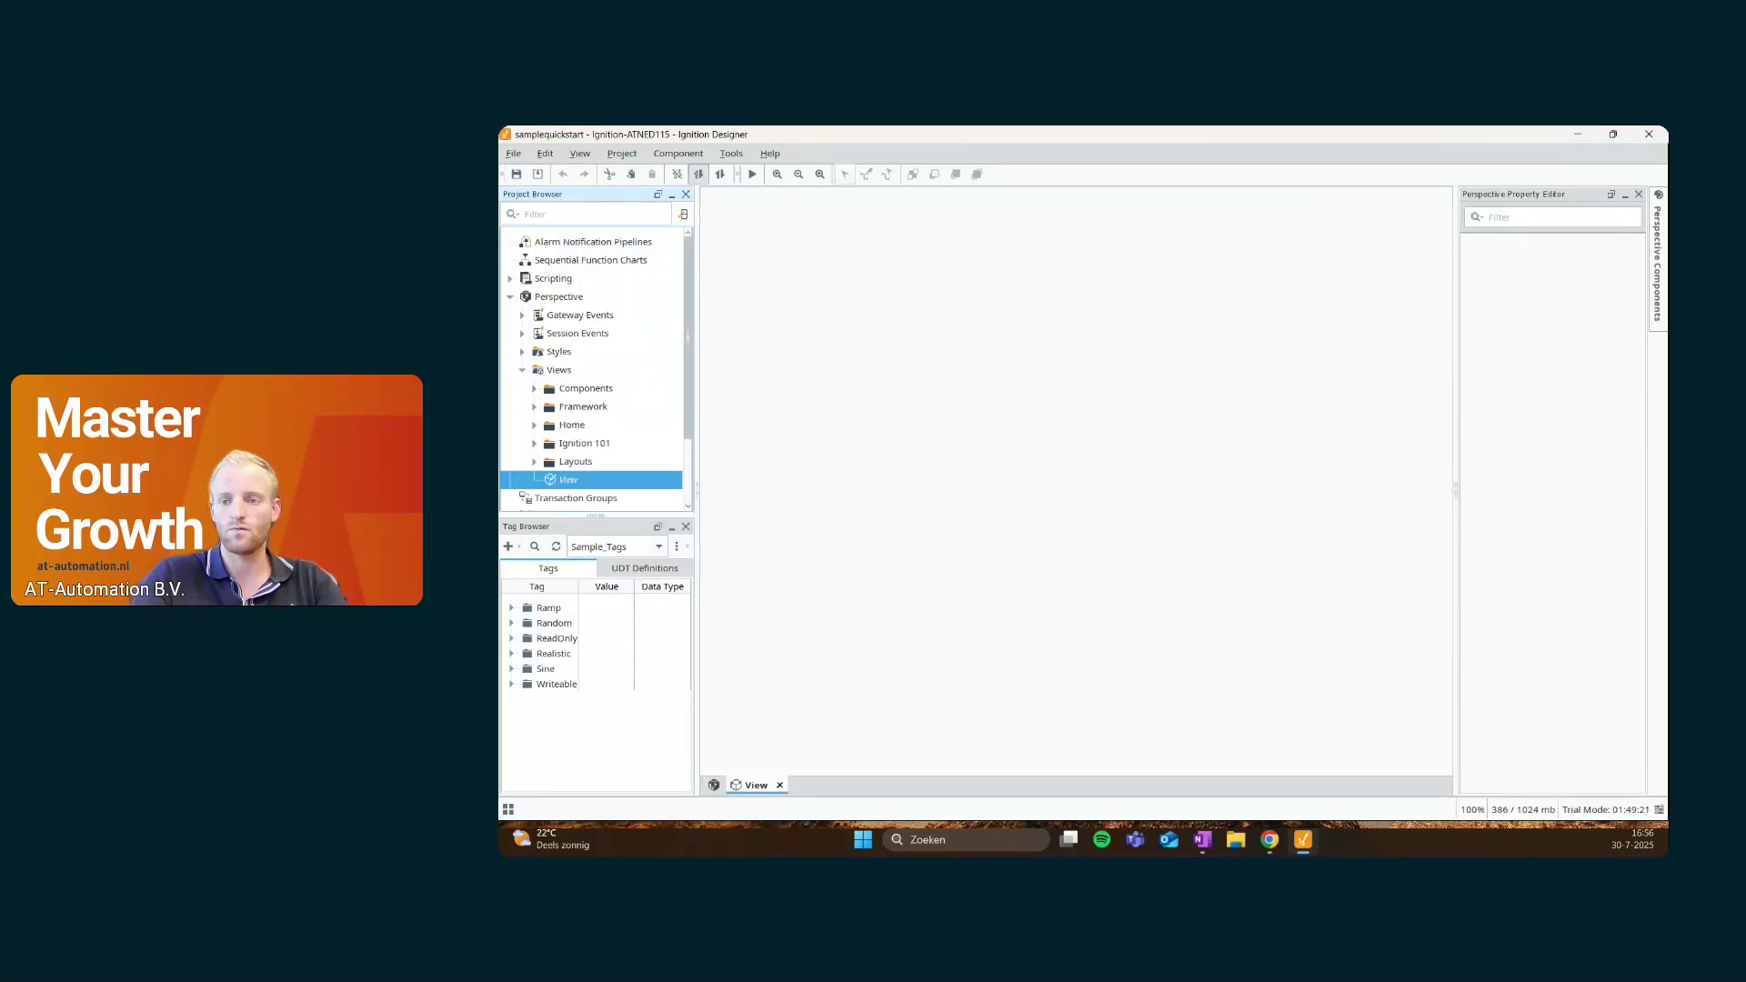
# Search the component palette for 'form' and drag a Form component into the view
pyautogui.moveTo(1655, 280)
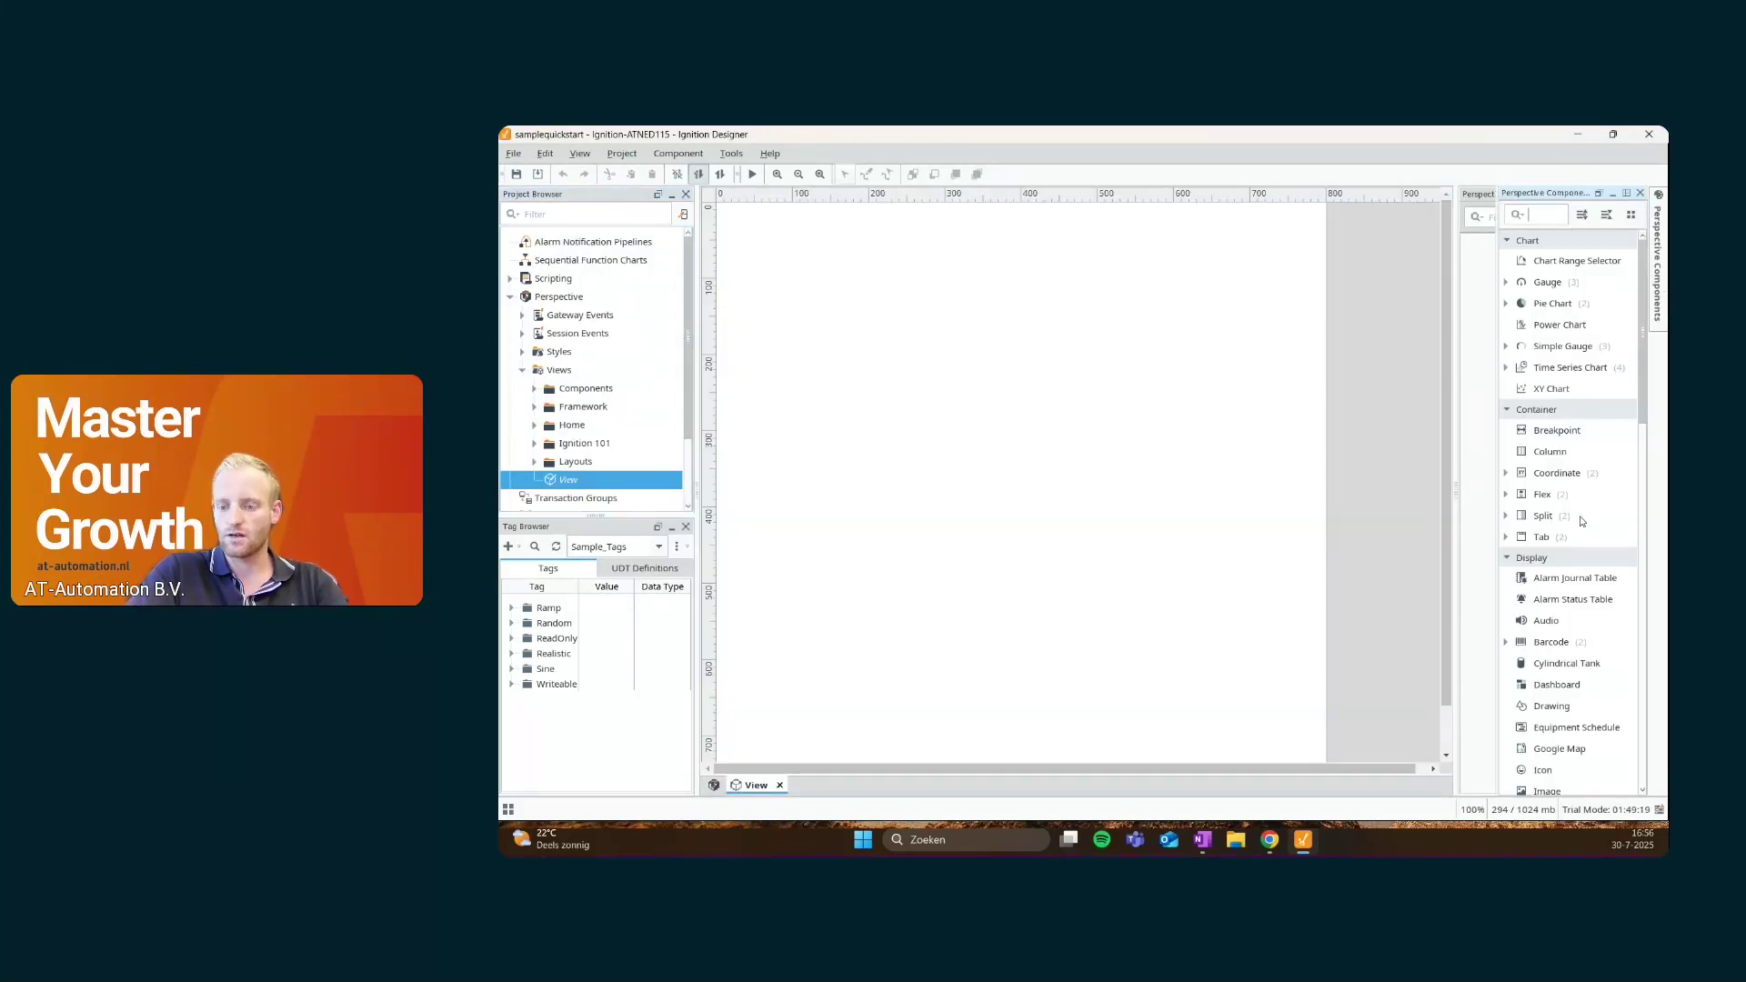
pyautogui.scroll(-12, 1580, 530)
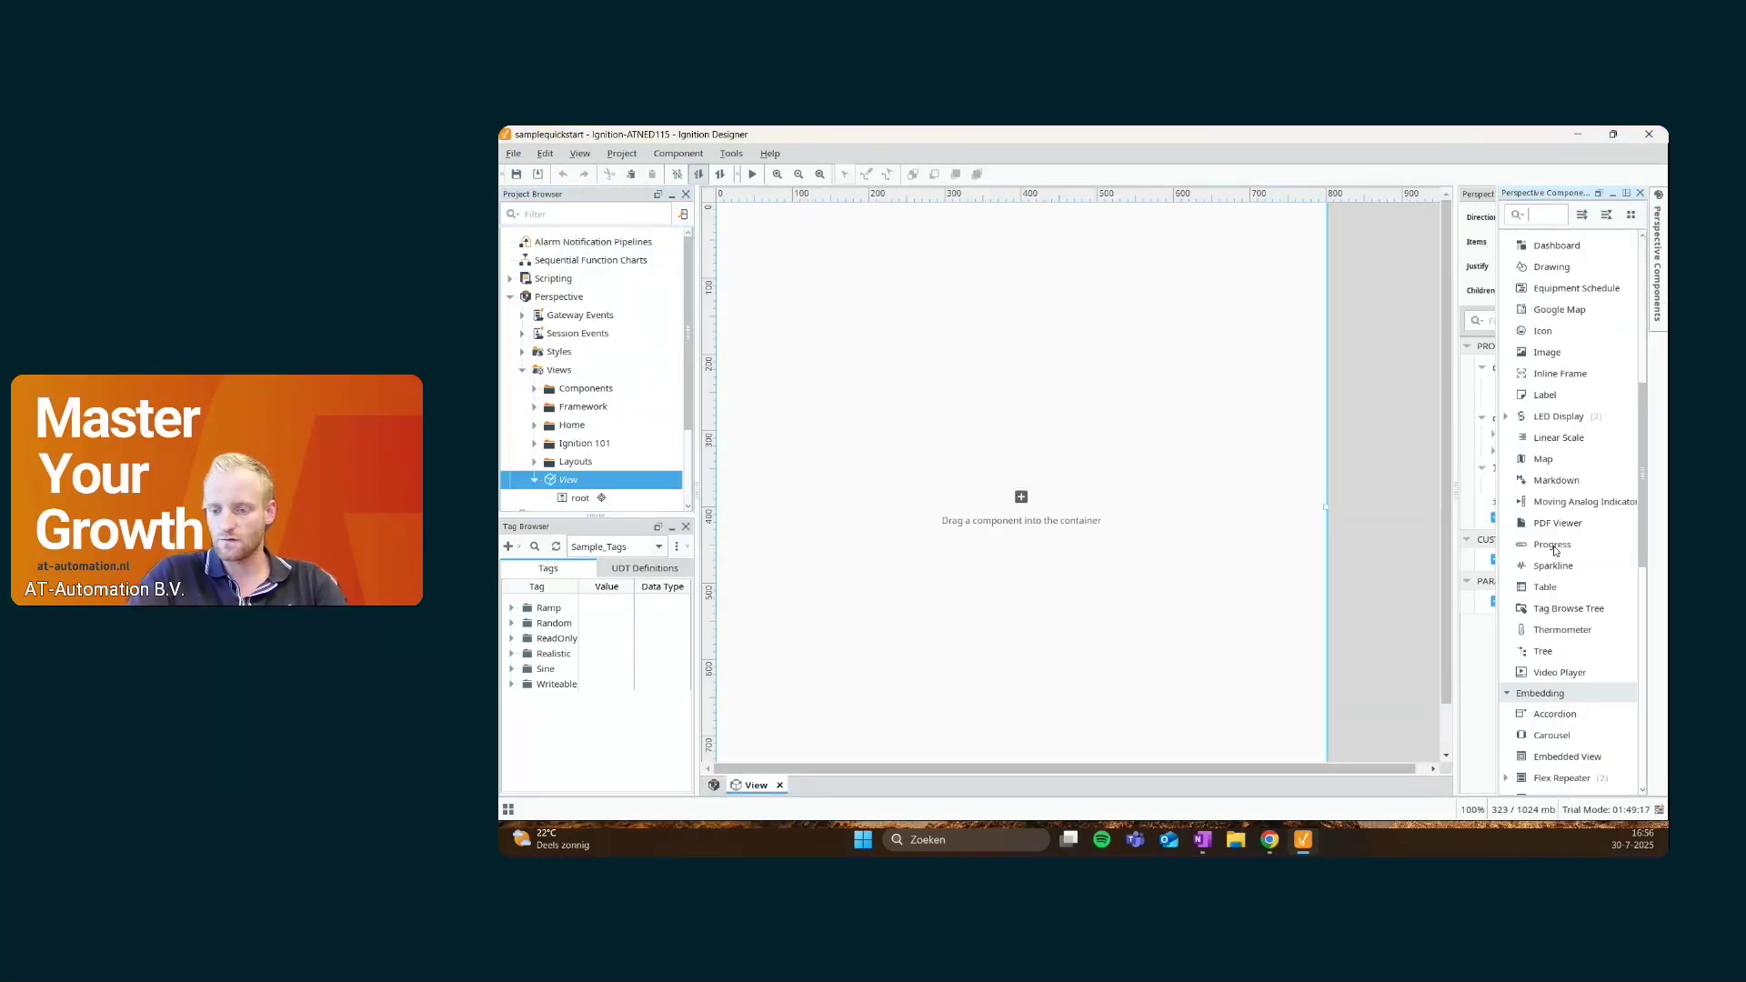
pyautogui.scroll(12, 1556, 552)
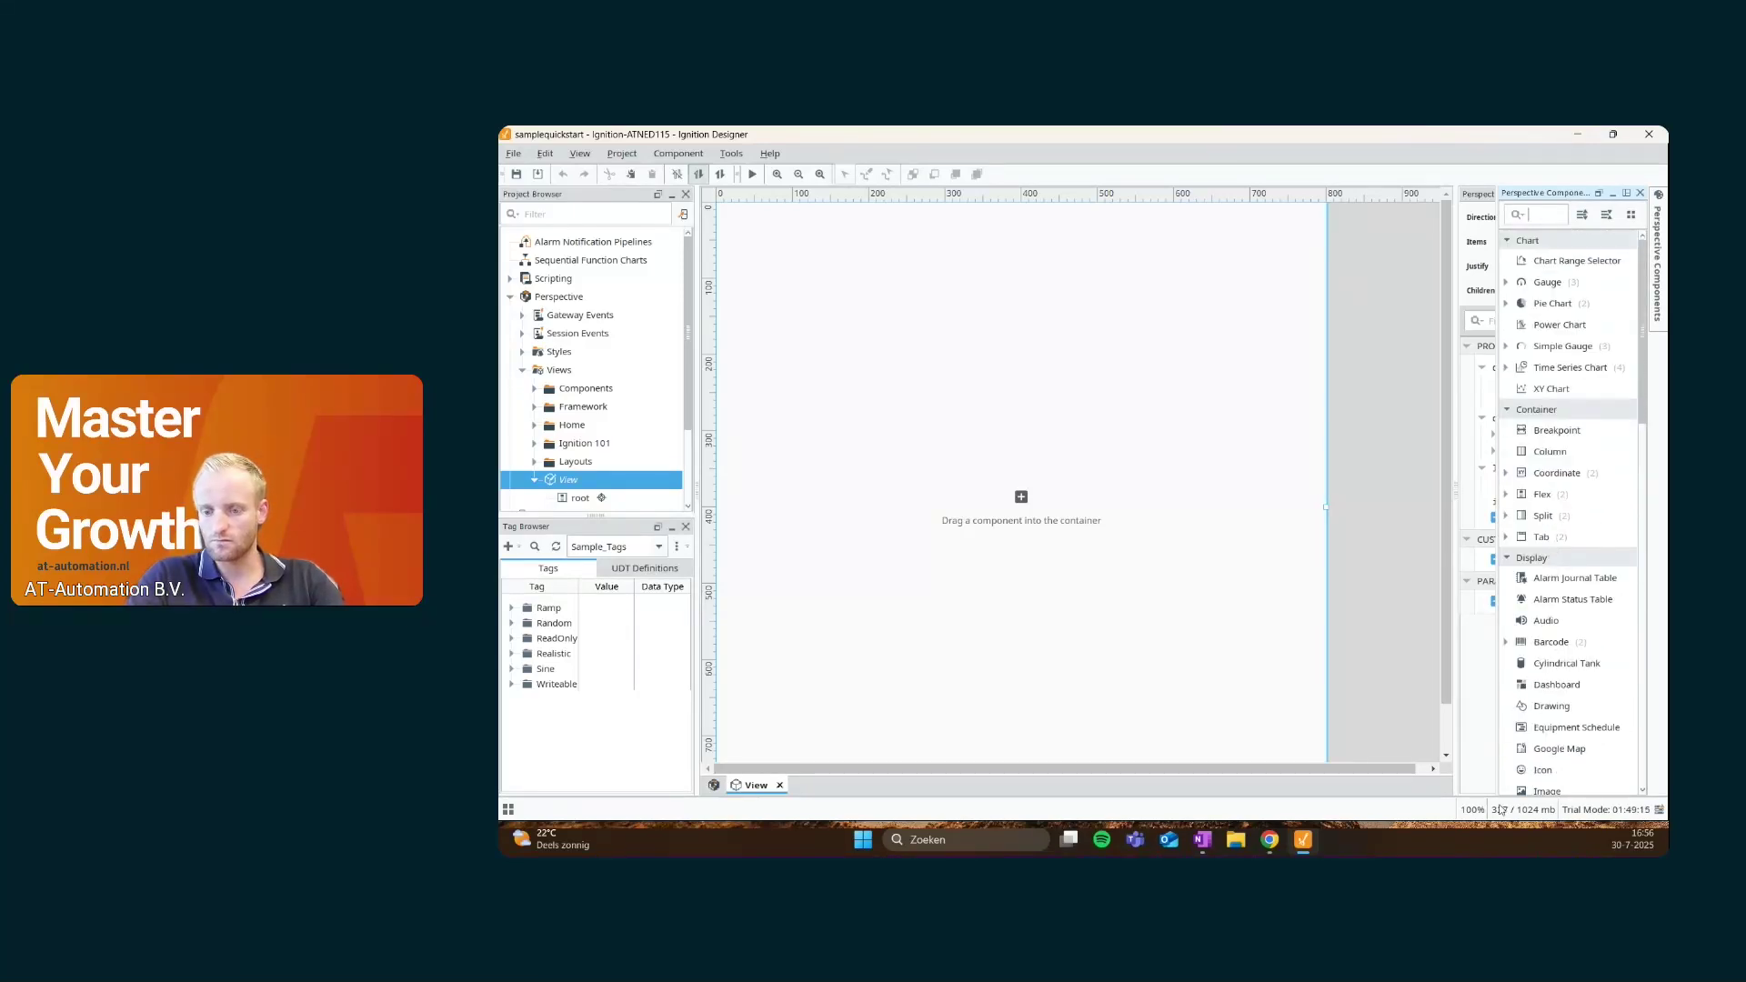
pyautogui.click(1541, 215)
pyautogui.write('form')
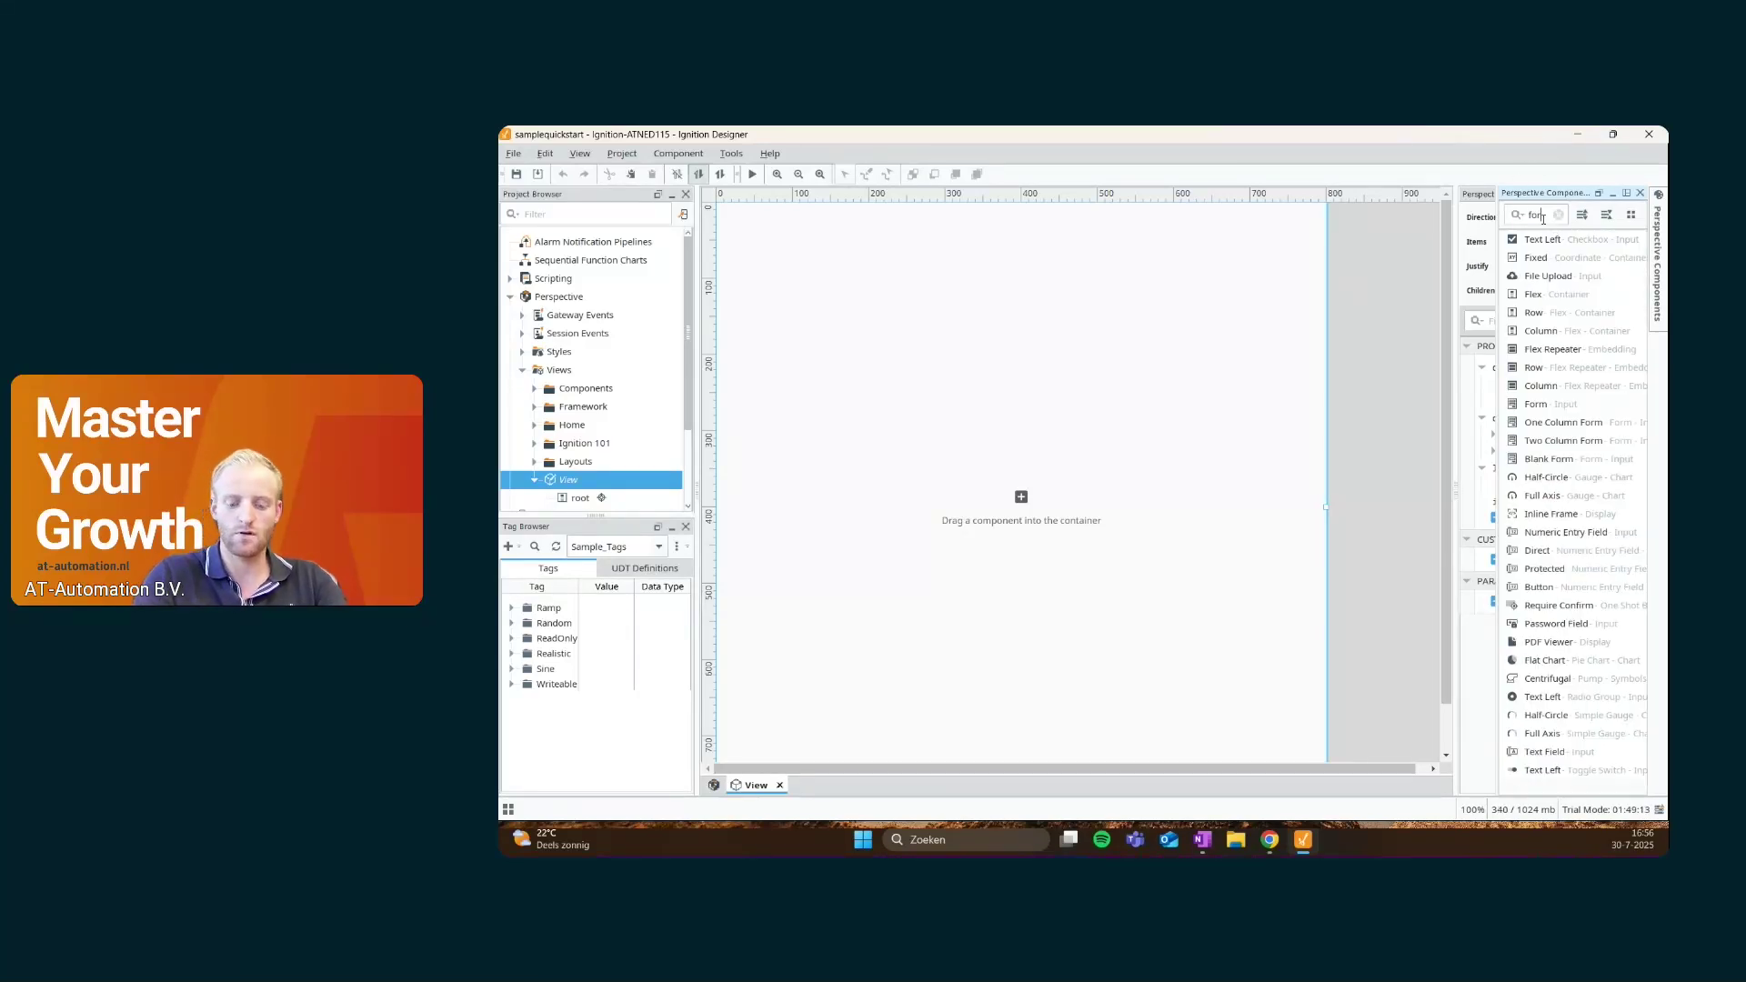
pyautogui.write('s')
pyautogui.press('BackSpace')
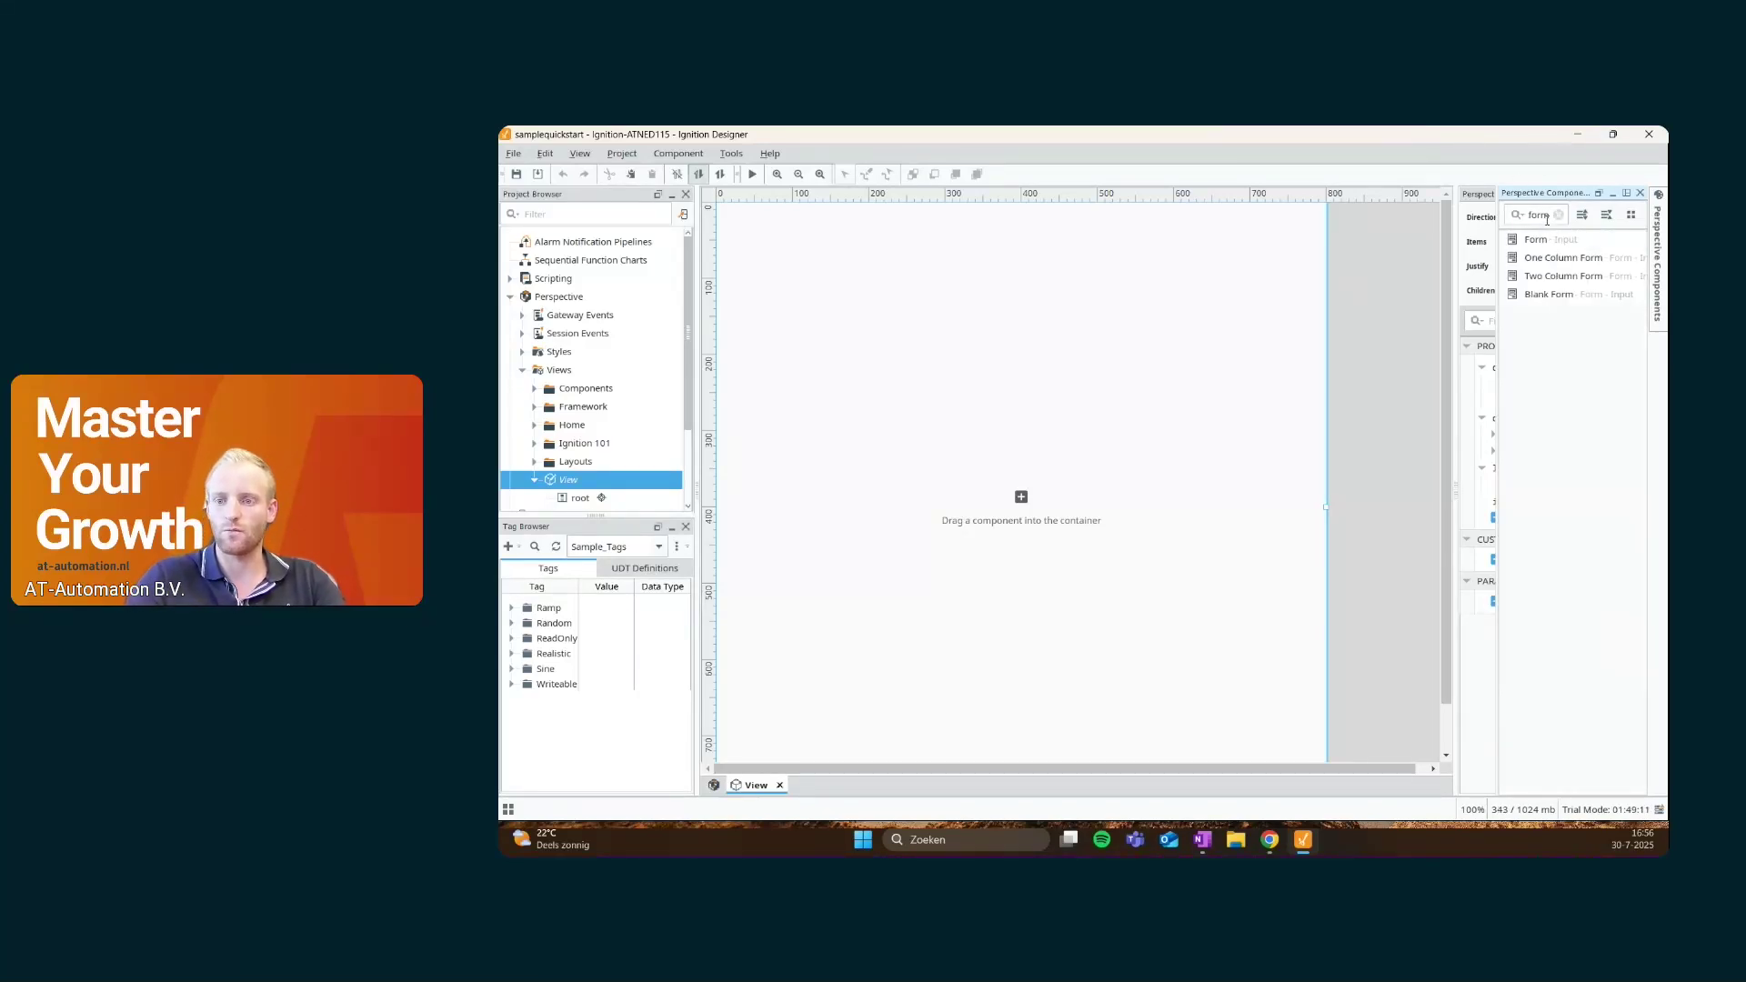
pyautogui.moveTo(1561, 242); pyautogui.dragTo(823, 284)
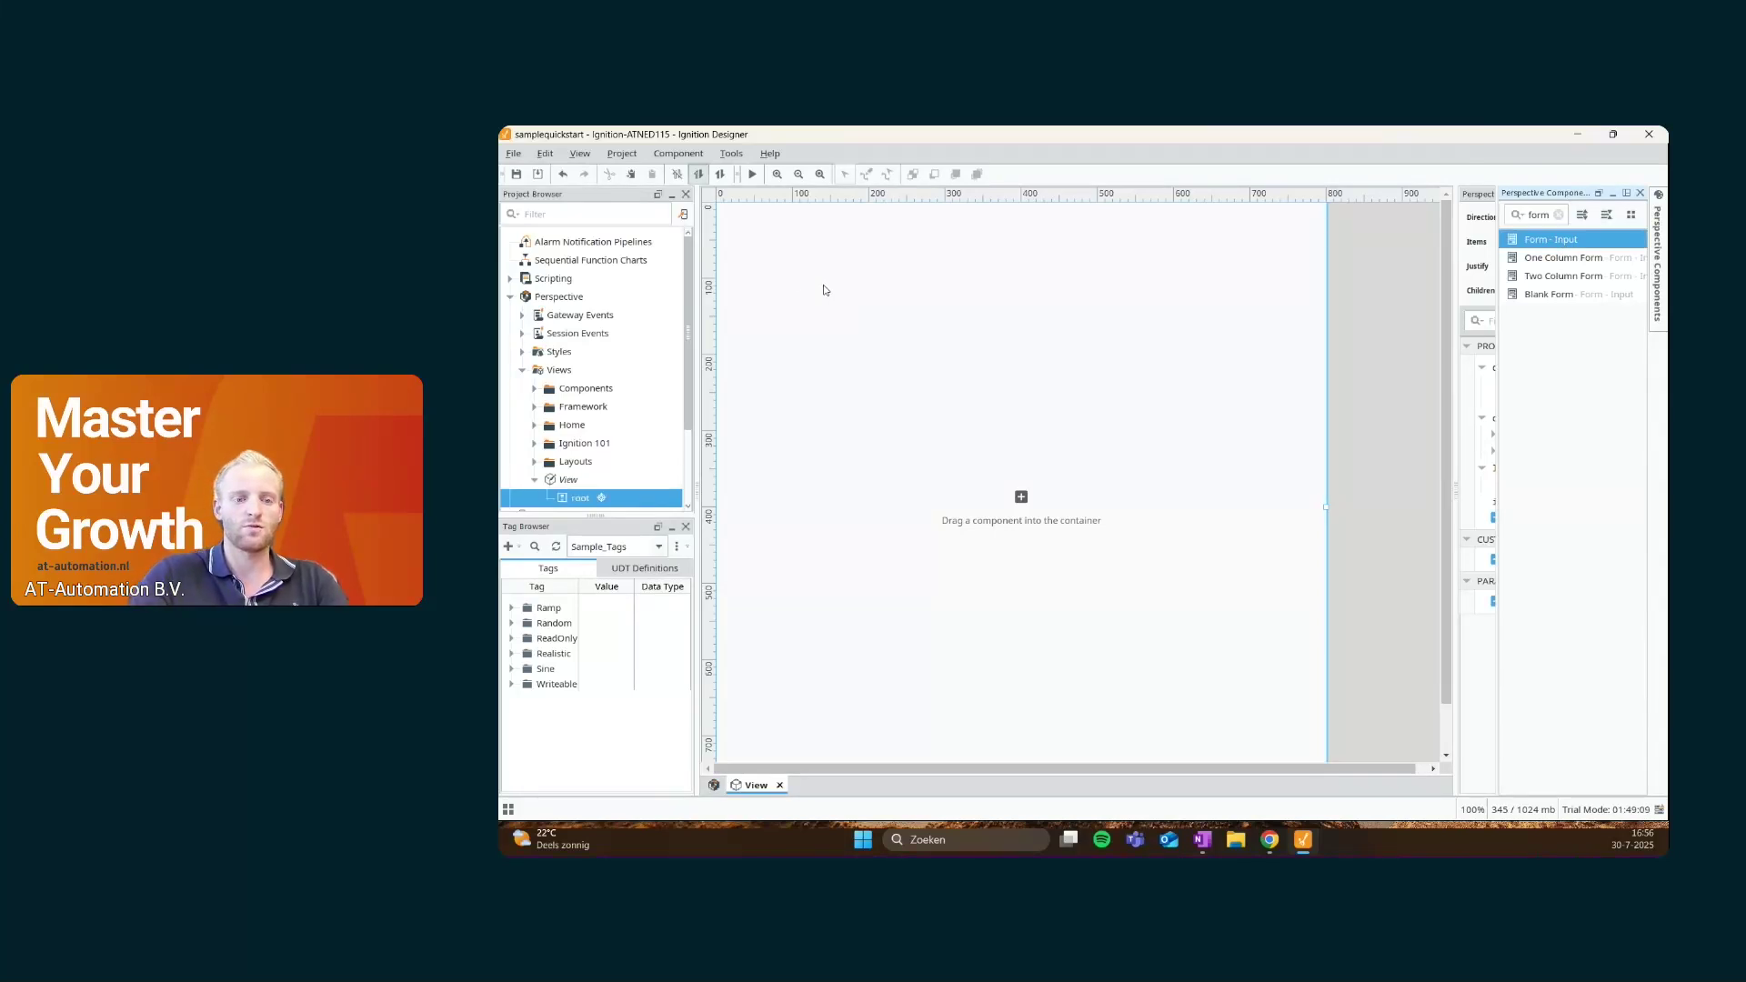
pyautogui.click(1393, 437)
# Select the Form on the canvas to show its columns and actions in the Property Editor
pyautogui.click(1614, 195)
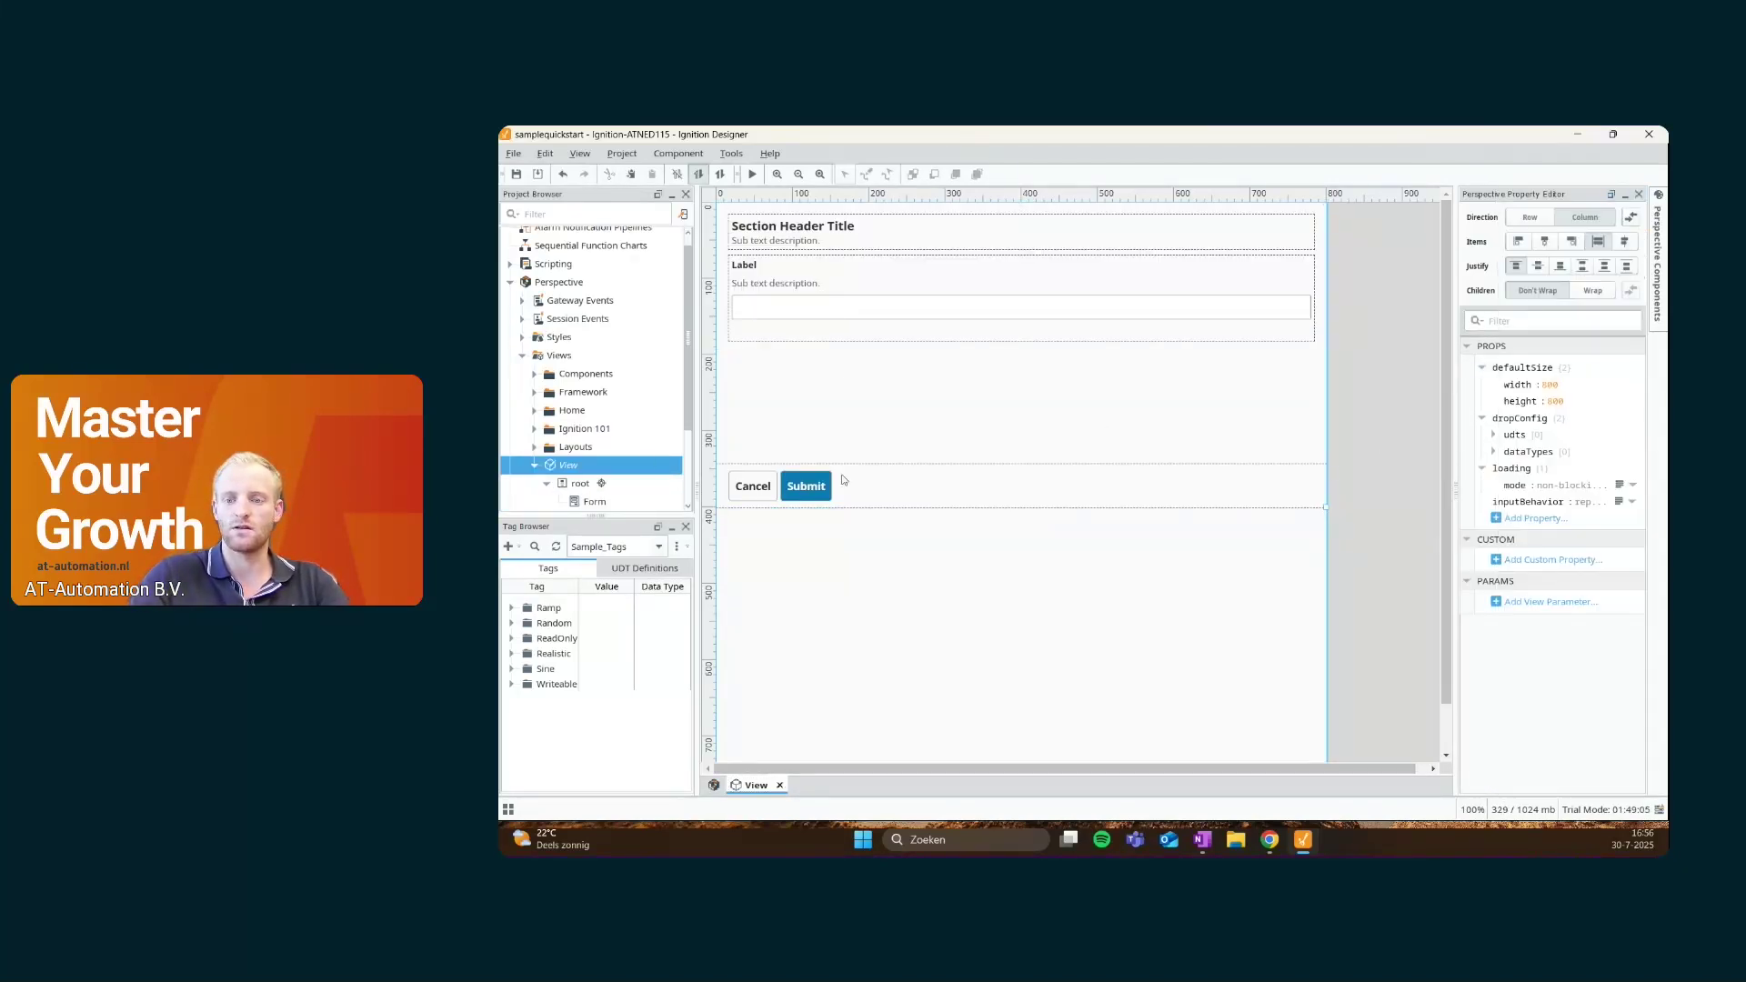
pyautogui.click(812, 306)
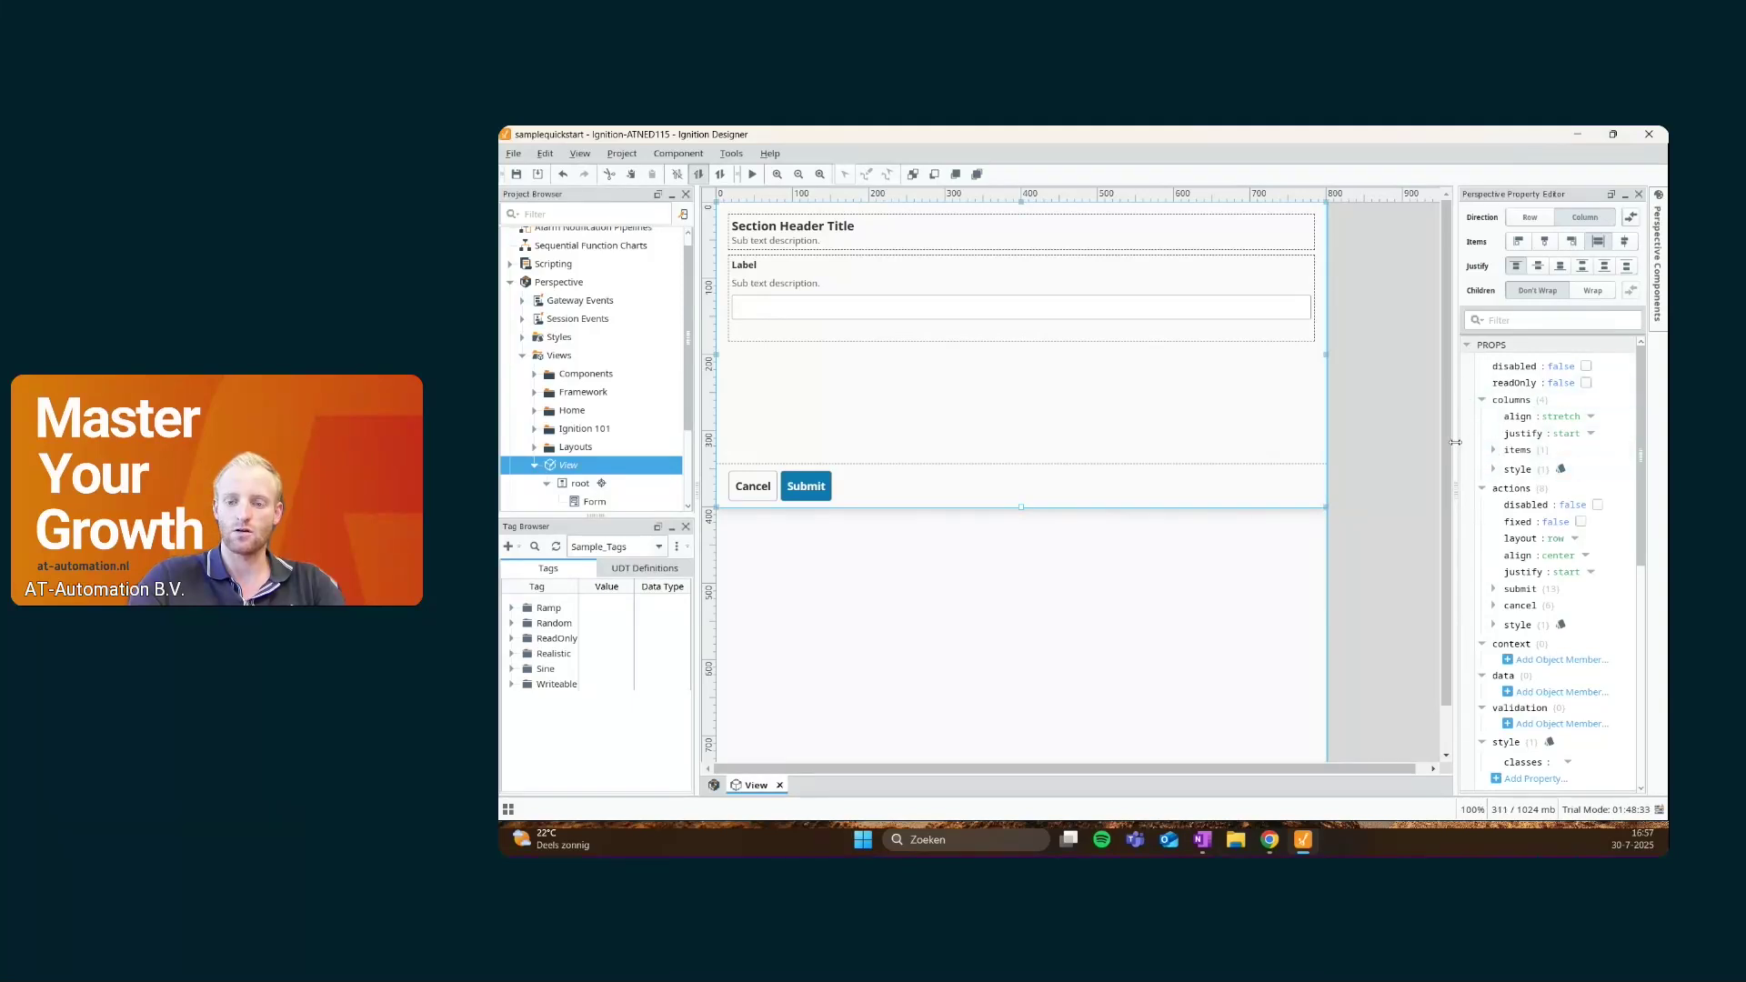
# Widen the Property Editor and expand columns > items > 0 > rows > items down to the first row's widgets
pyautogui.moveTo(1454, 442); pyautogui.dragTo(1366, 443)
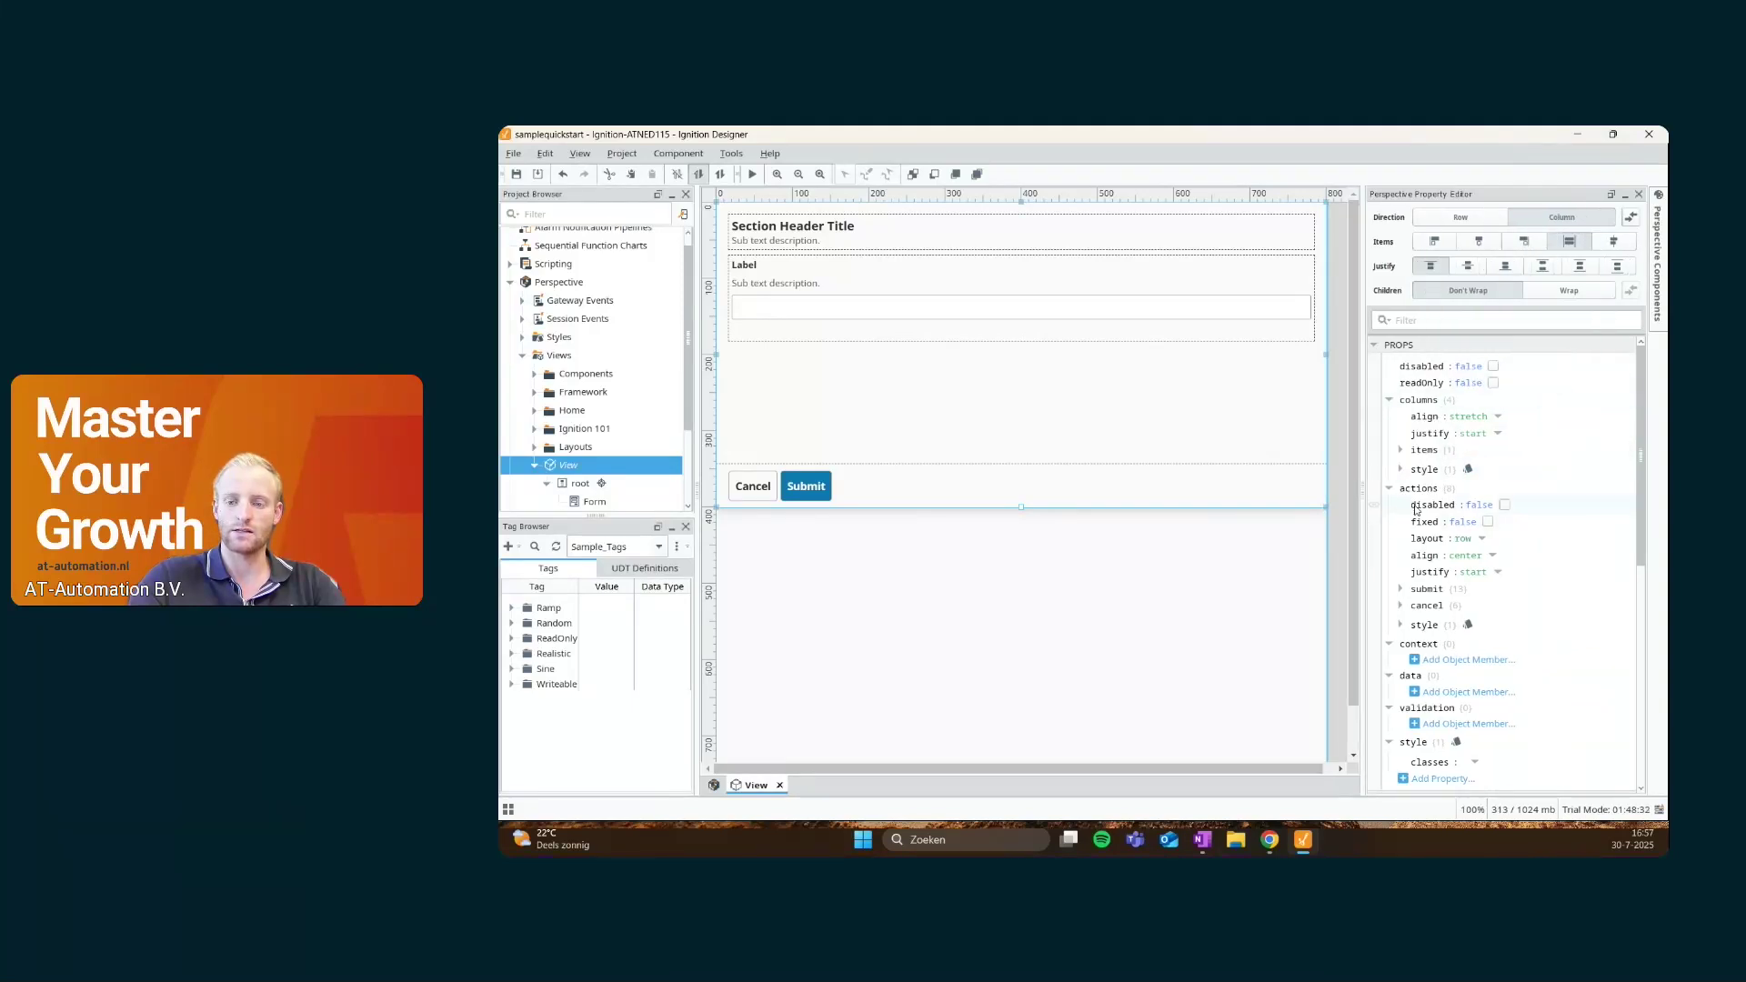
pyautogui.click(1399, 450)
pyautogui.click(1412, 467)
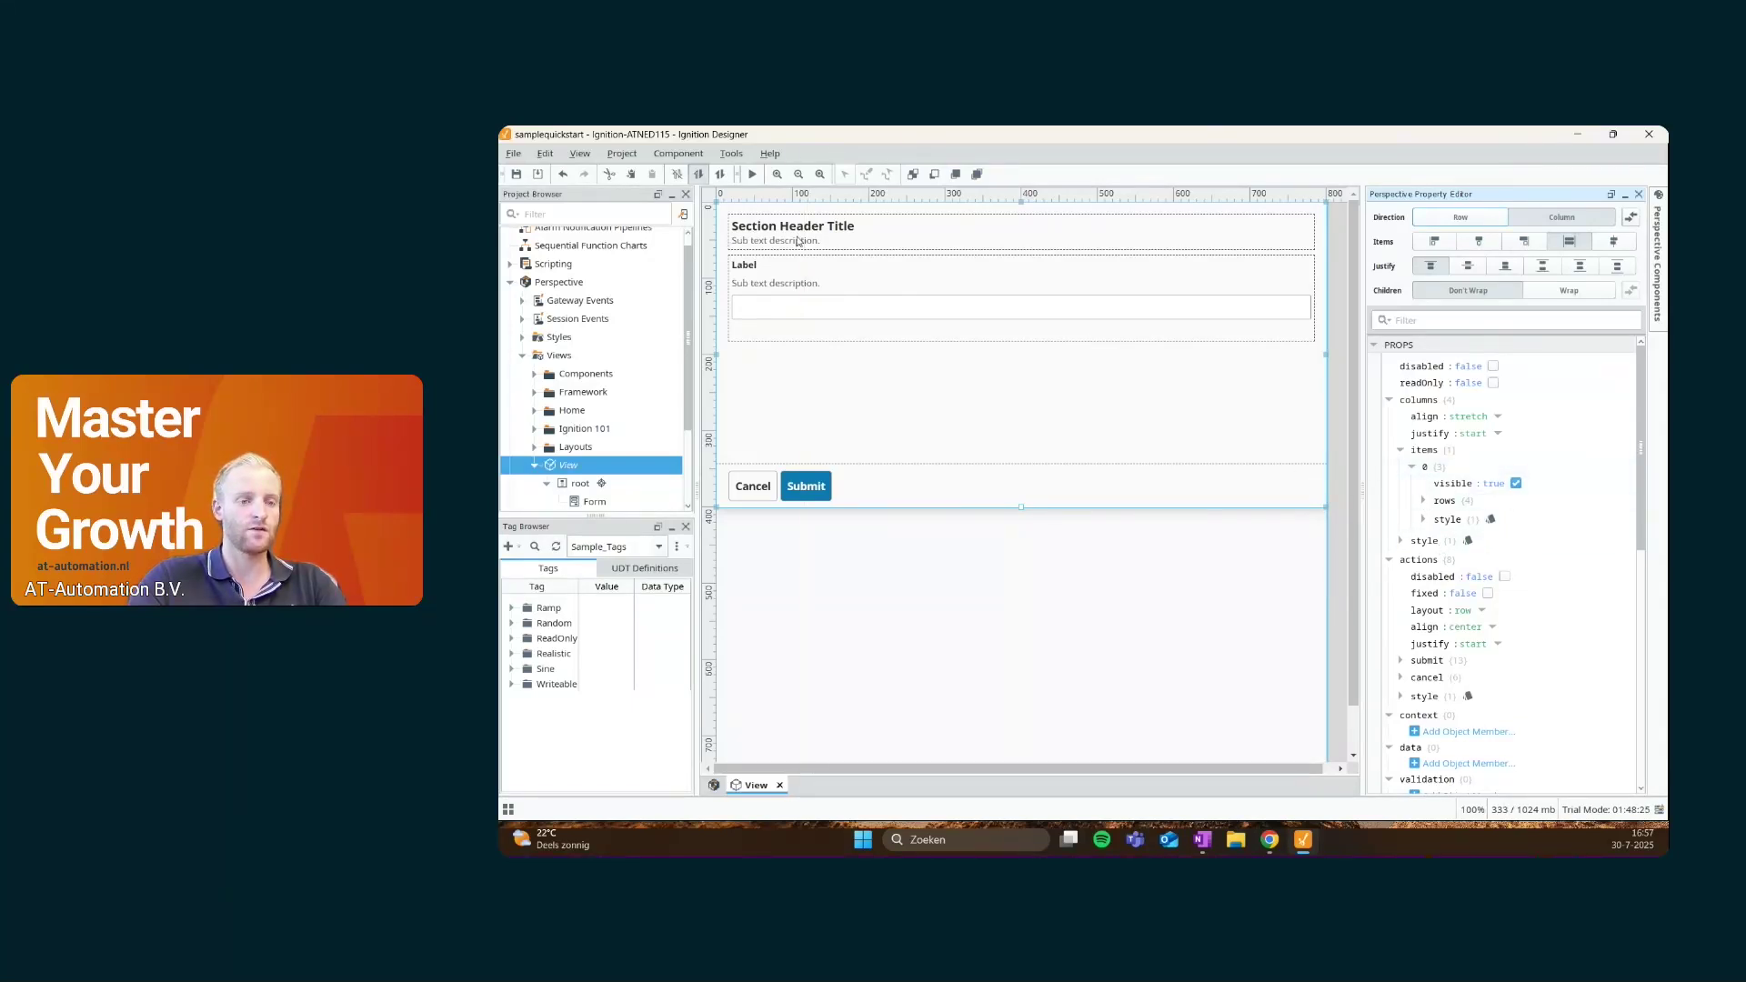
pyautogui.click(1423, 501)
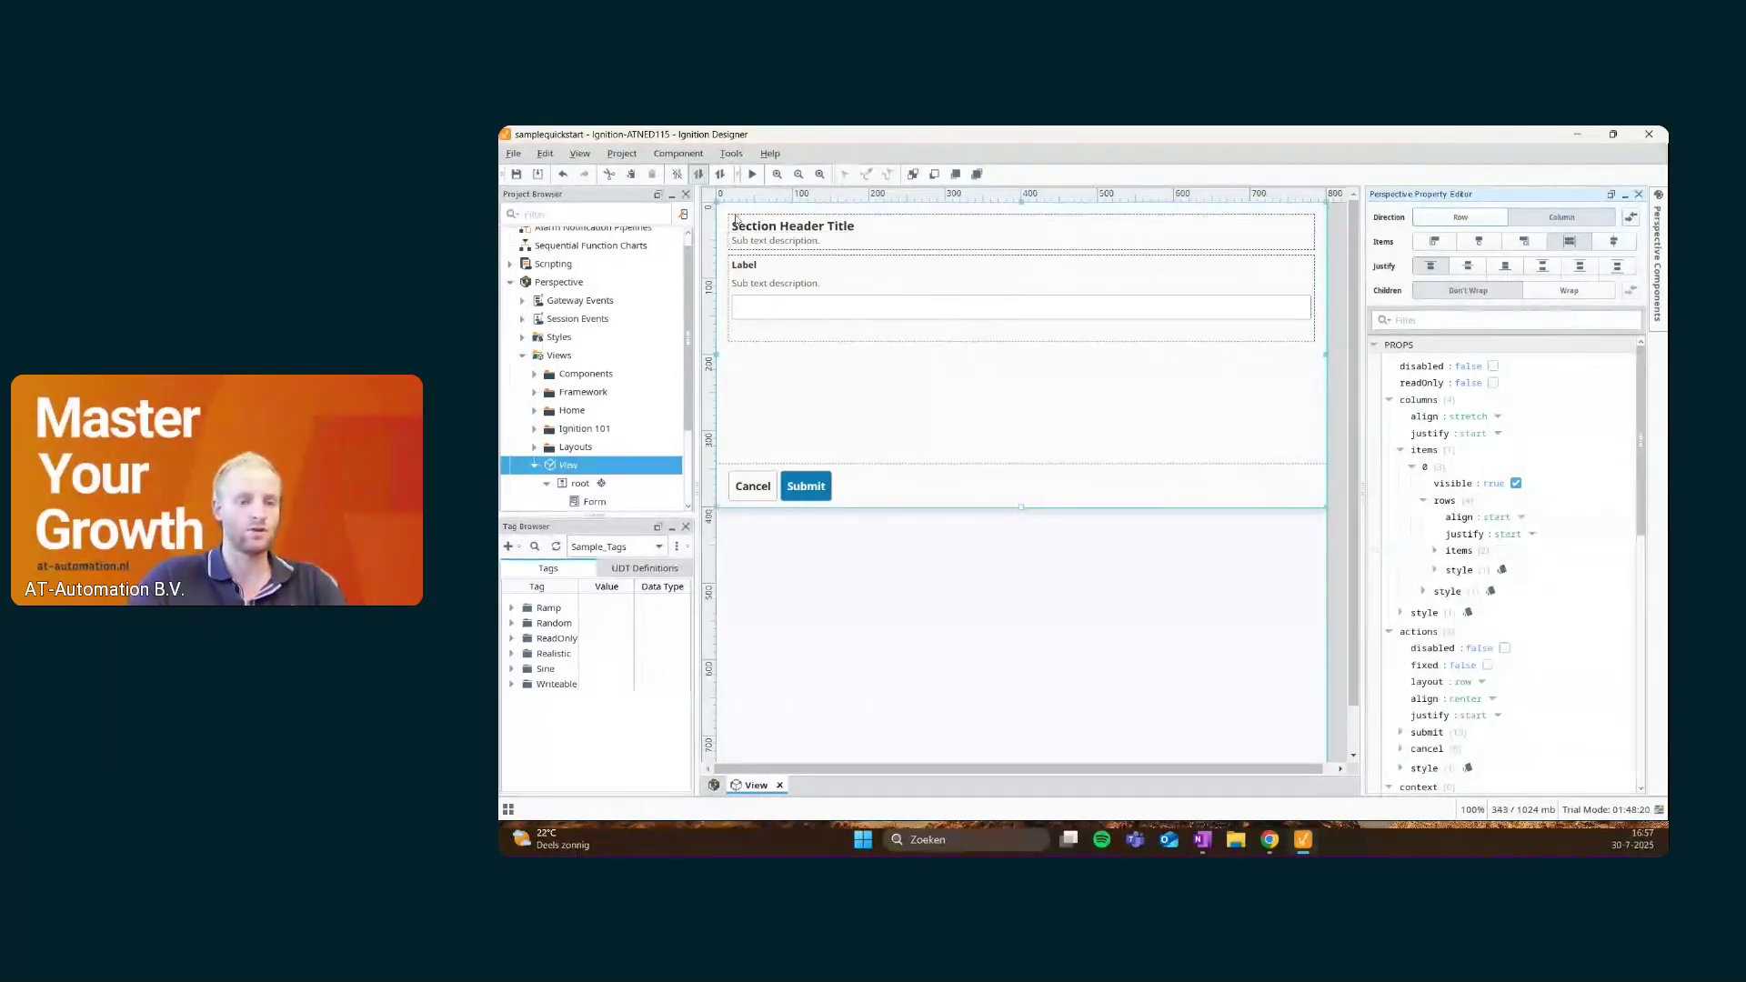
pyautogui.click(1434, 551)
pyautogui.click(1446, 568)
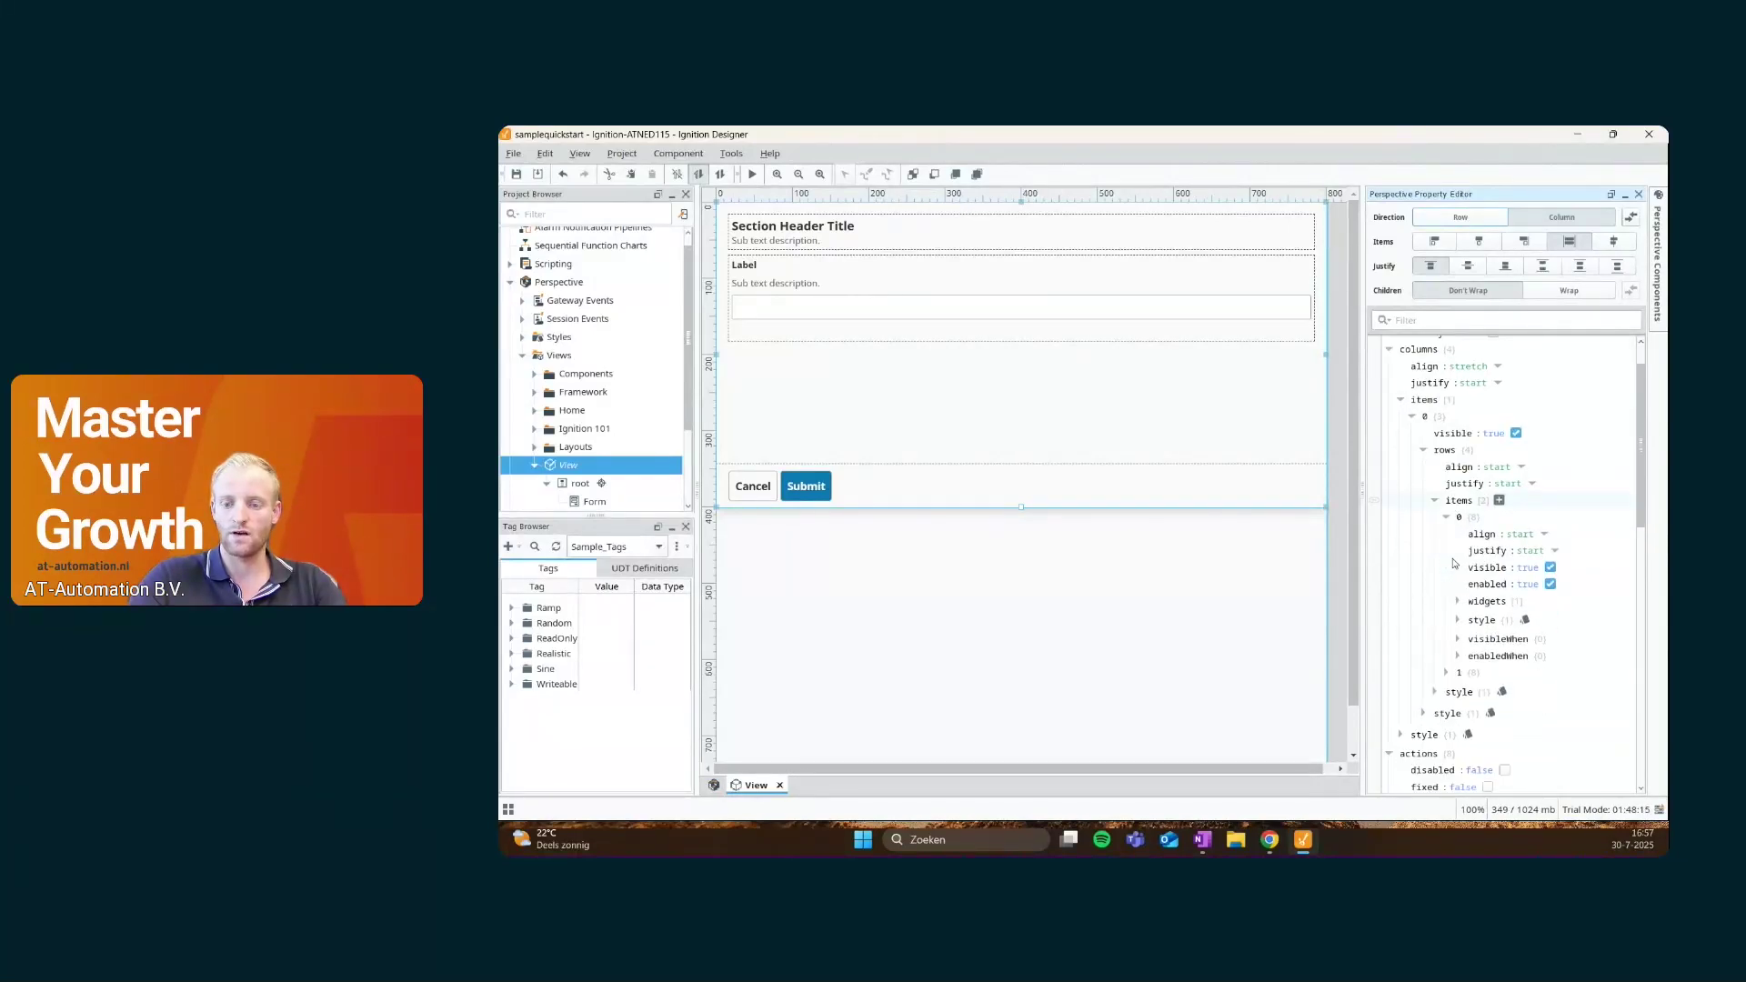
pyautogui.click(1457, 601)
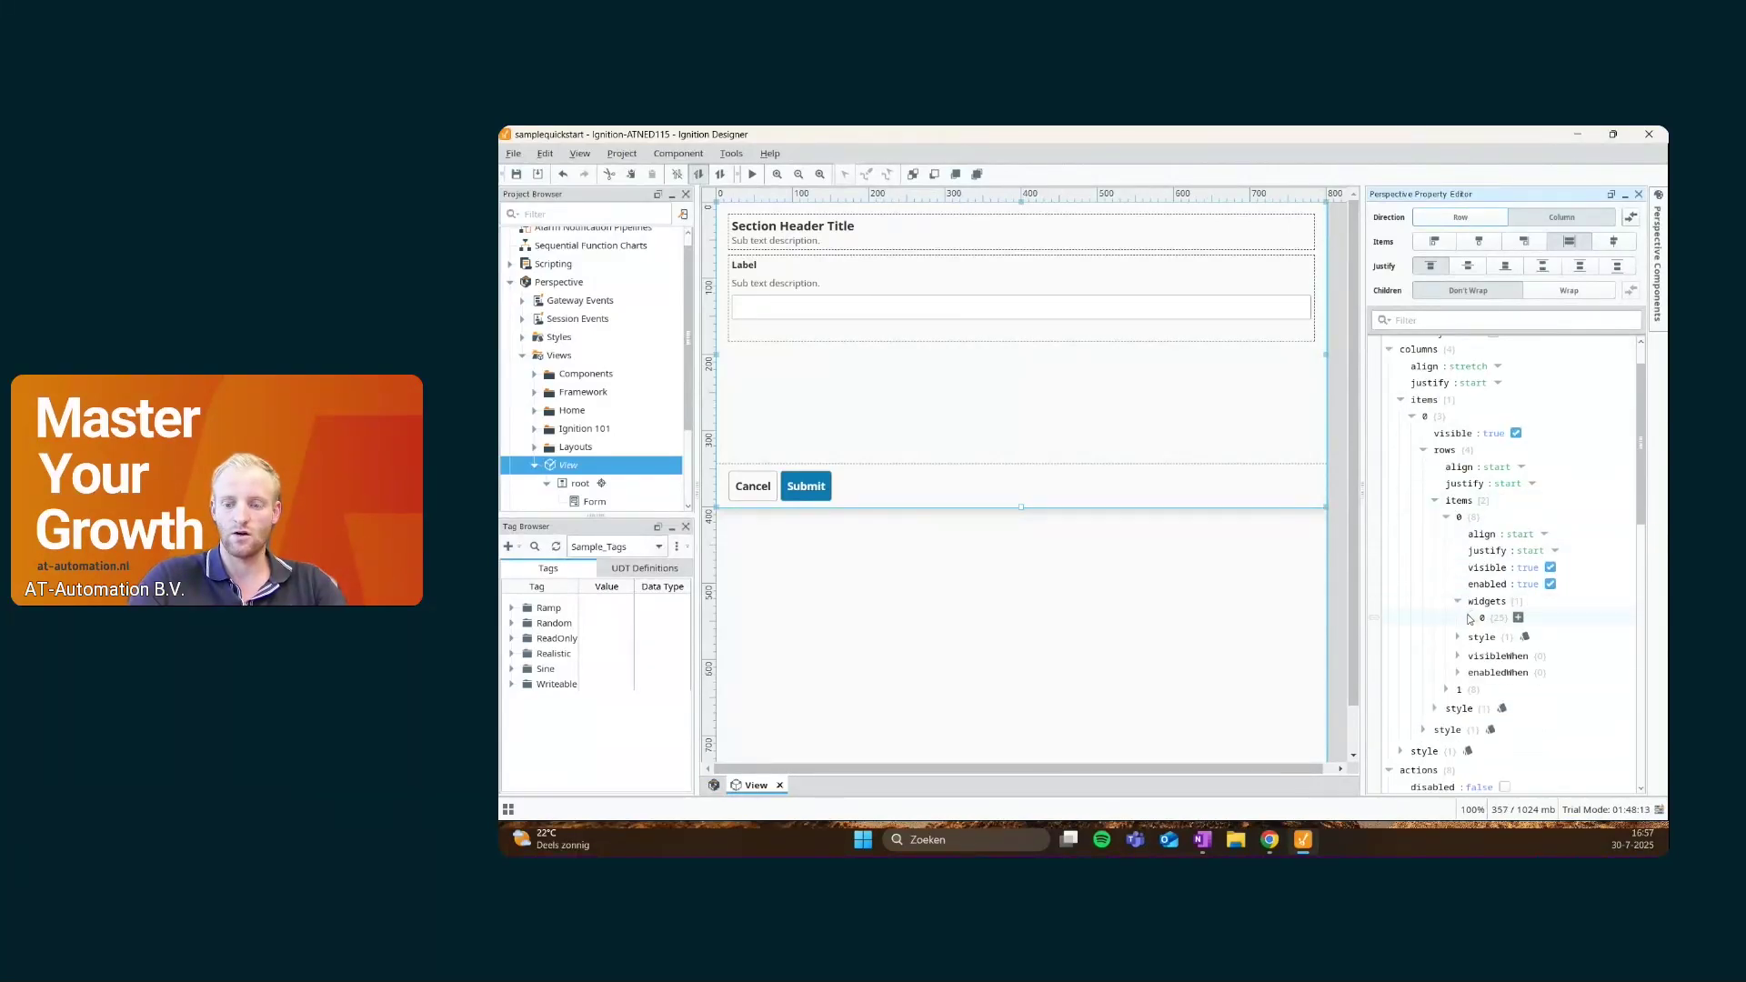
# Inspect the first row's header widget, then collapse it and expand the second row item
pyautogui.click(1469, 617)
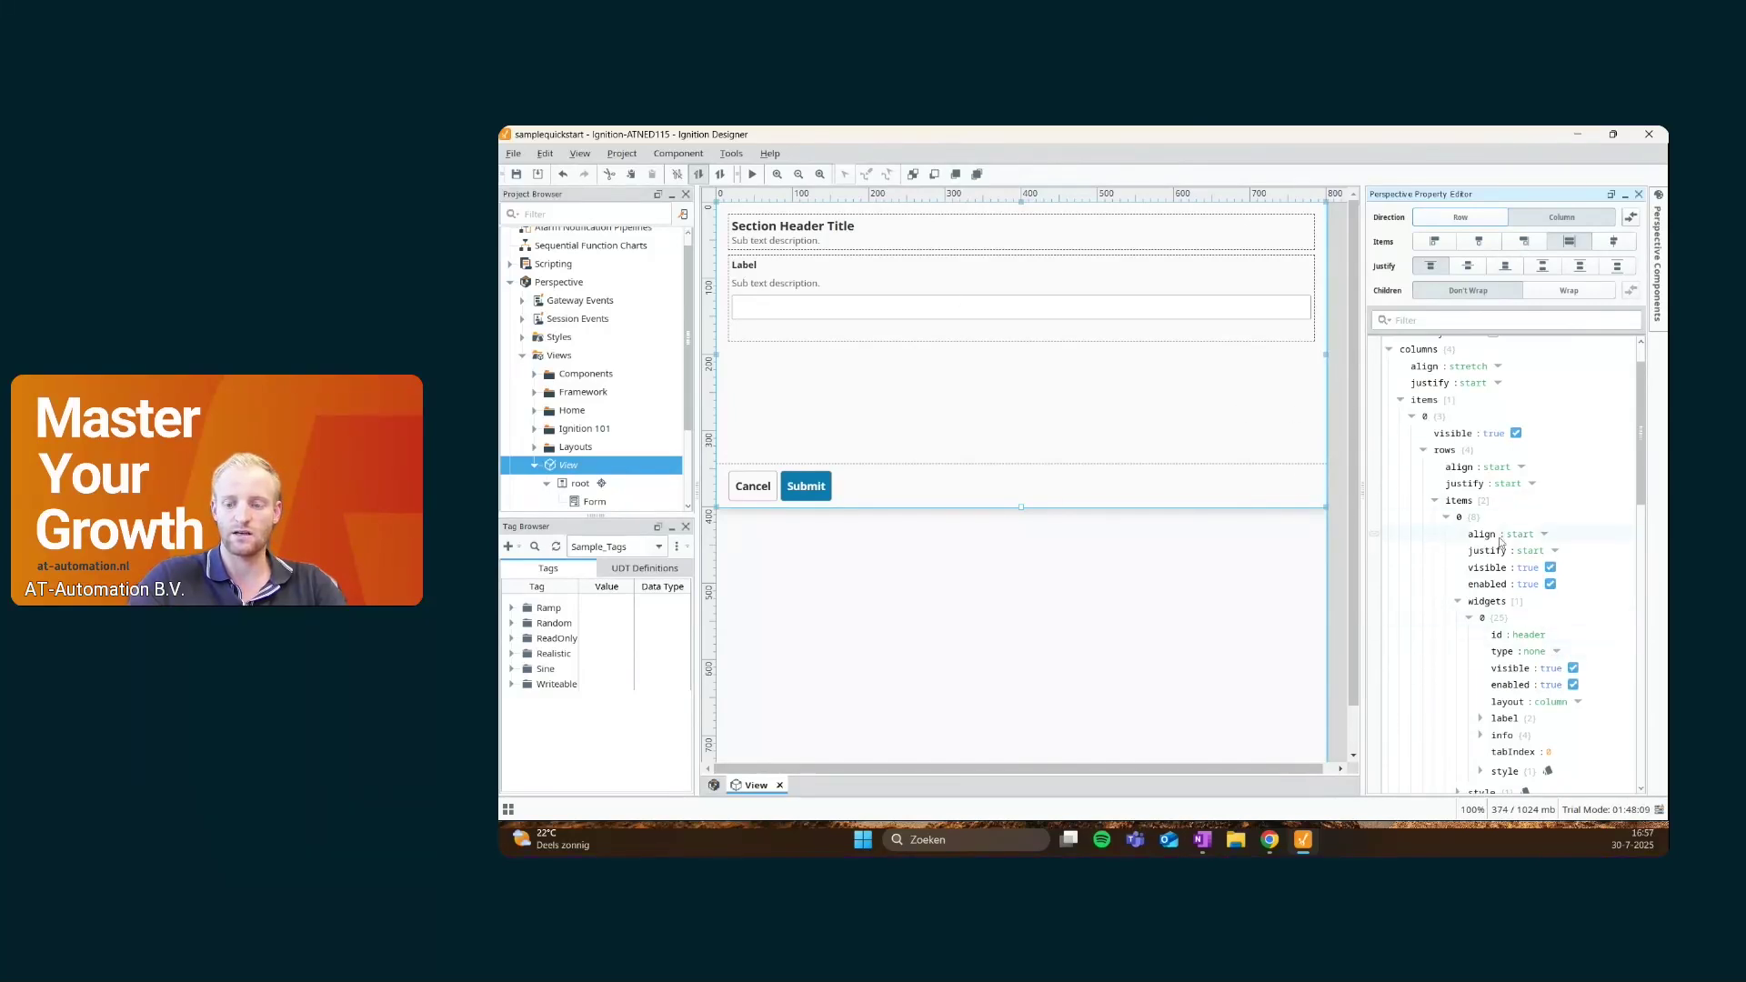
pyautogui.click(1469, 617)
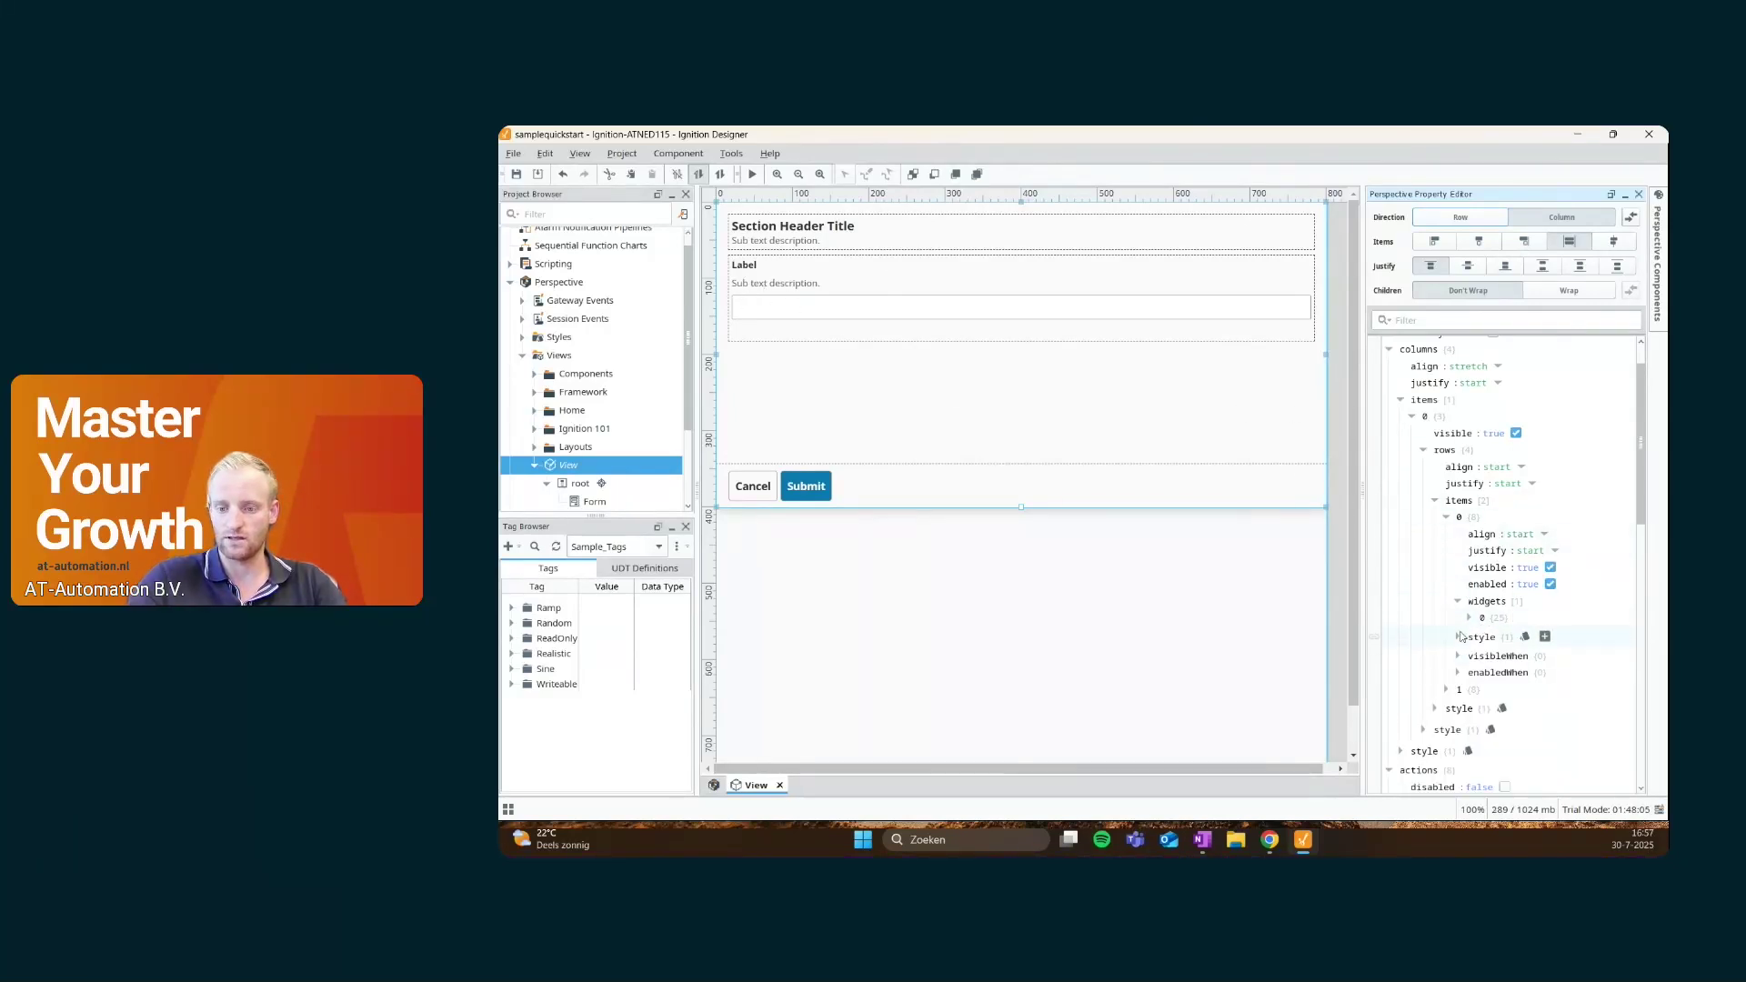
pyautogui.click(1446, 517)
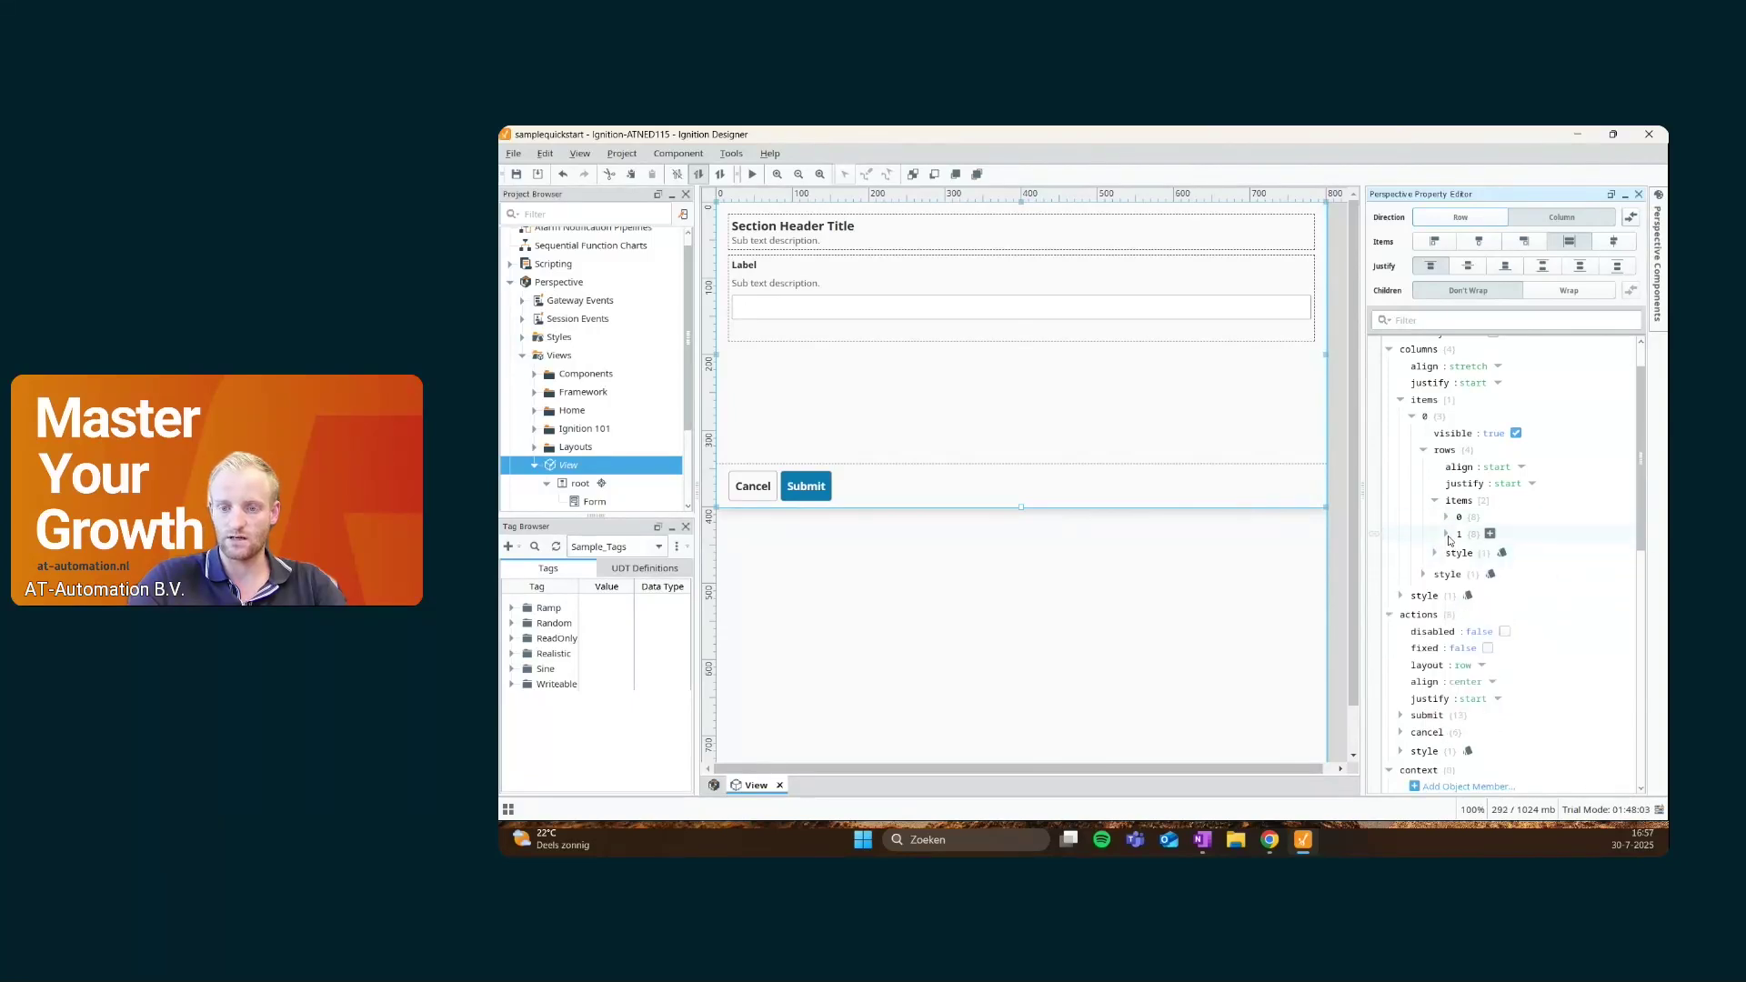
pyautogui.click(1445, 533)
# Add a second widget to the second form row and set its id to widget2
pyautogui.click(1457, 617)
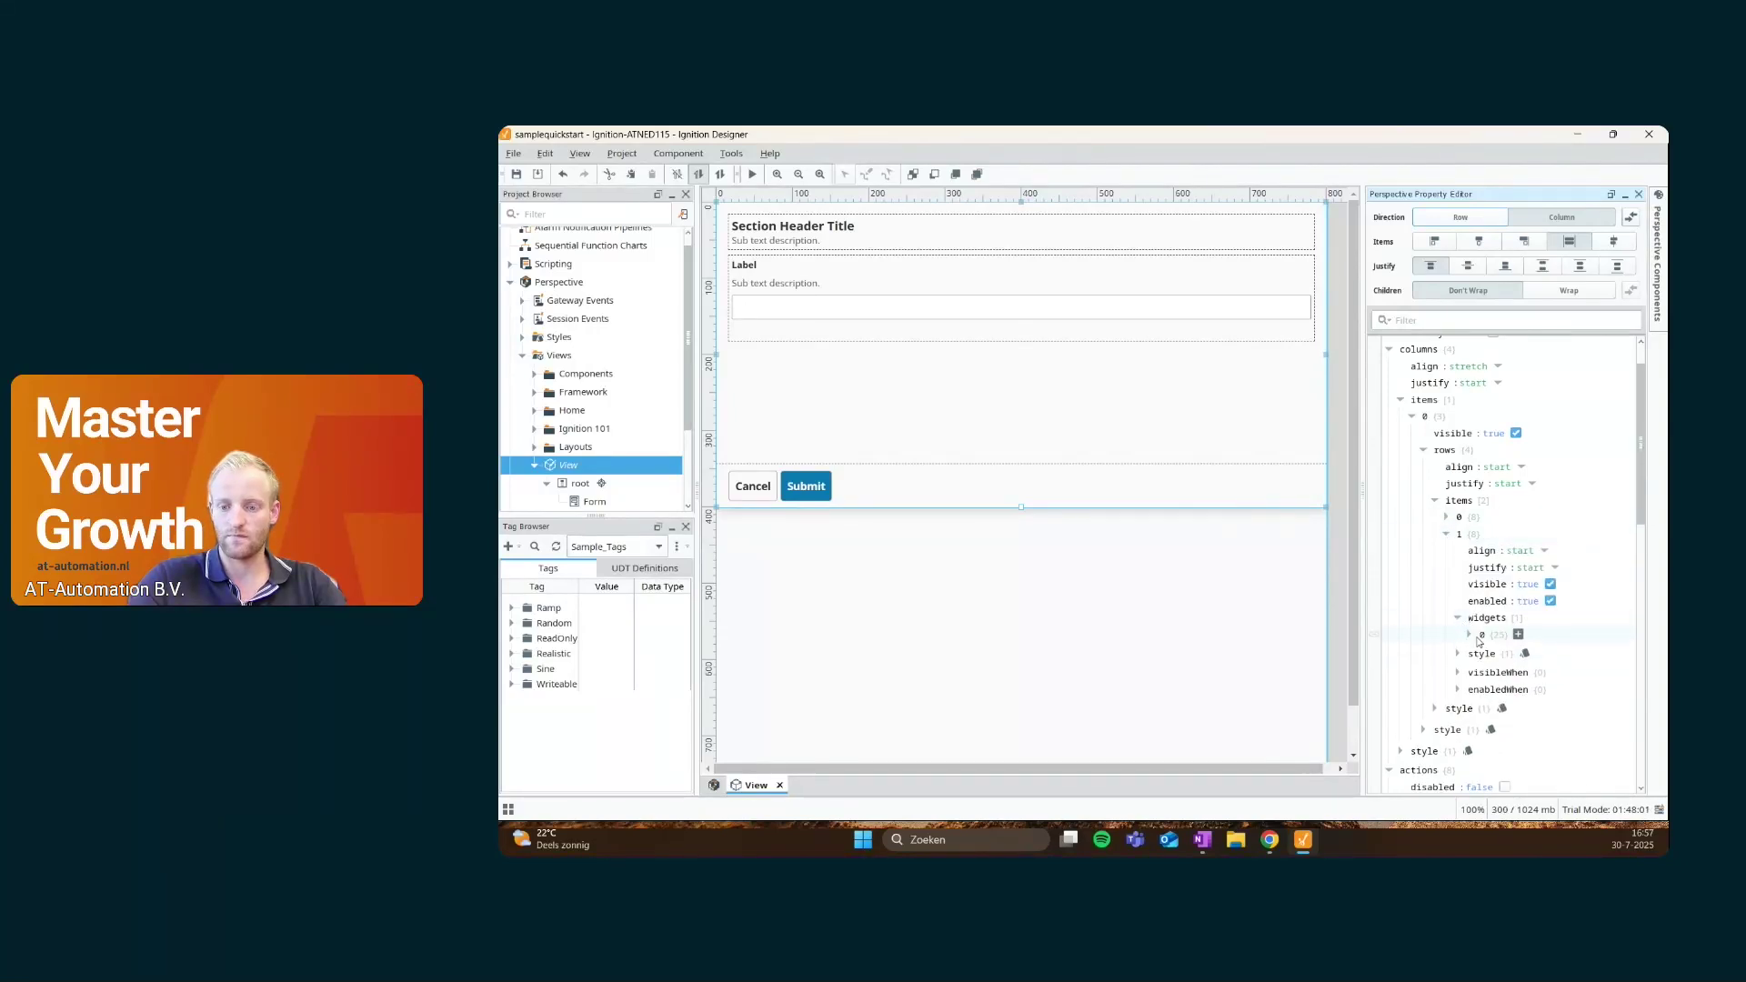
pyautogui.click(1471, 635)
pyautogui.scroll(-2, 1473, 637)
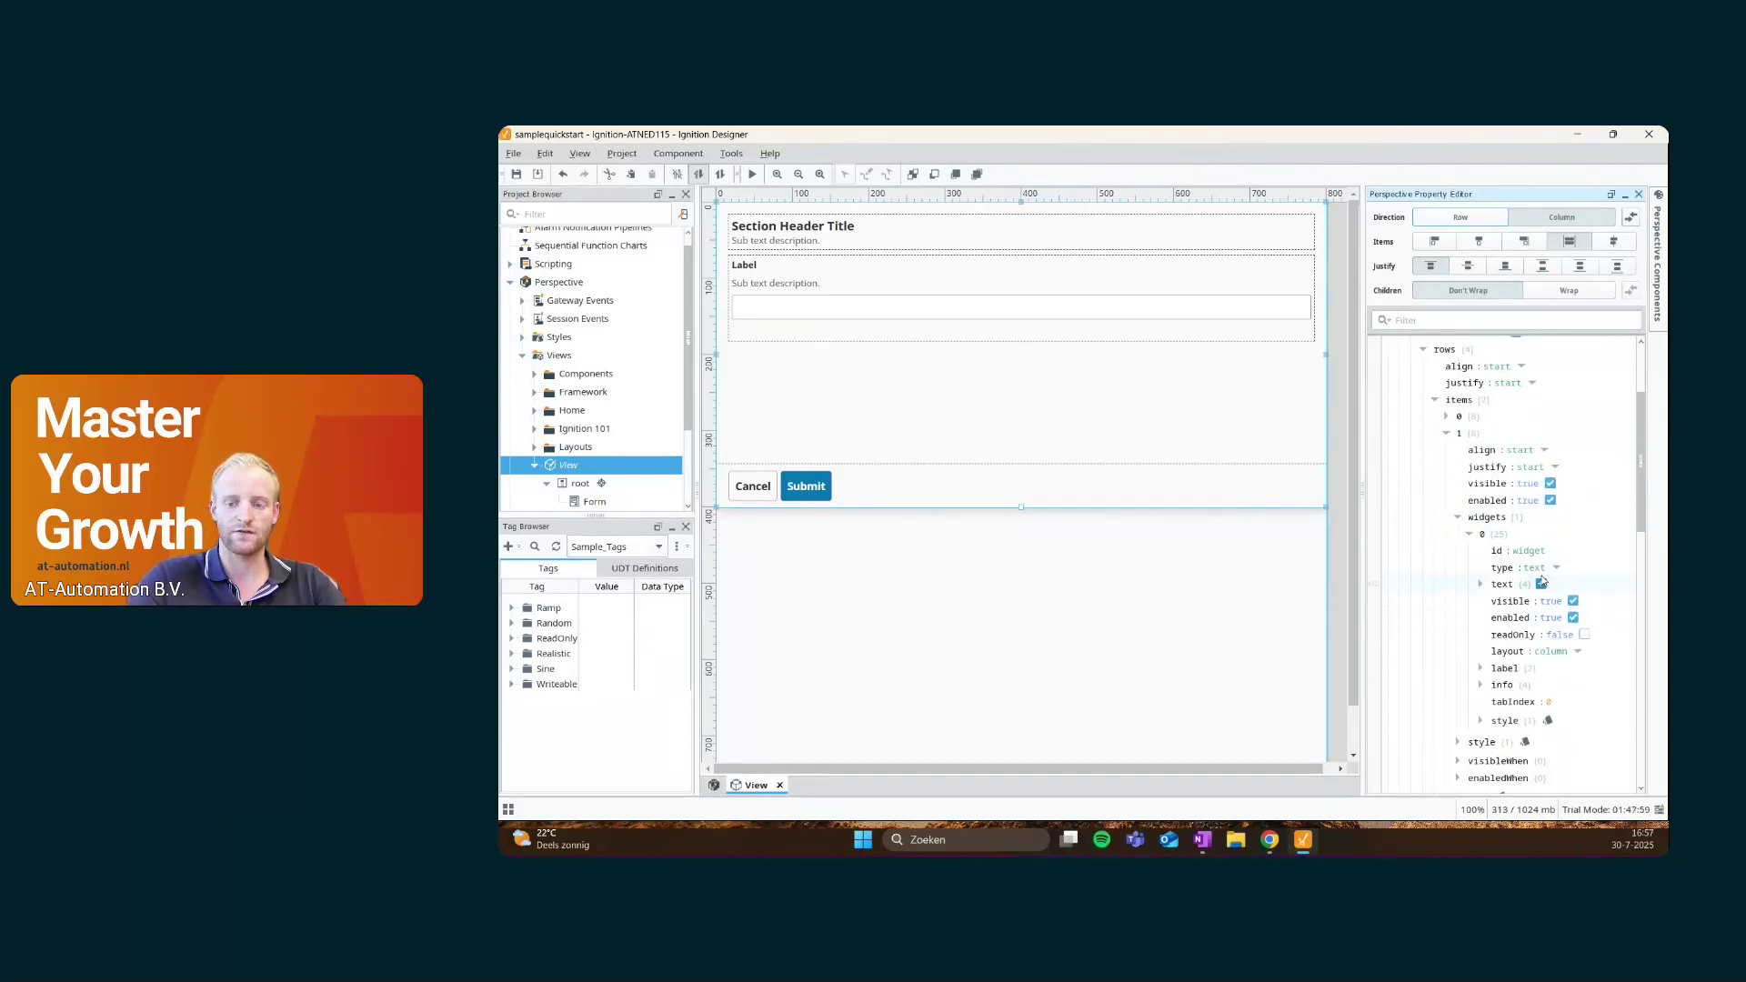
pyautogui.click(1475, 534)
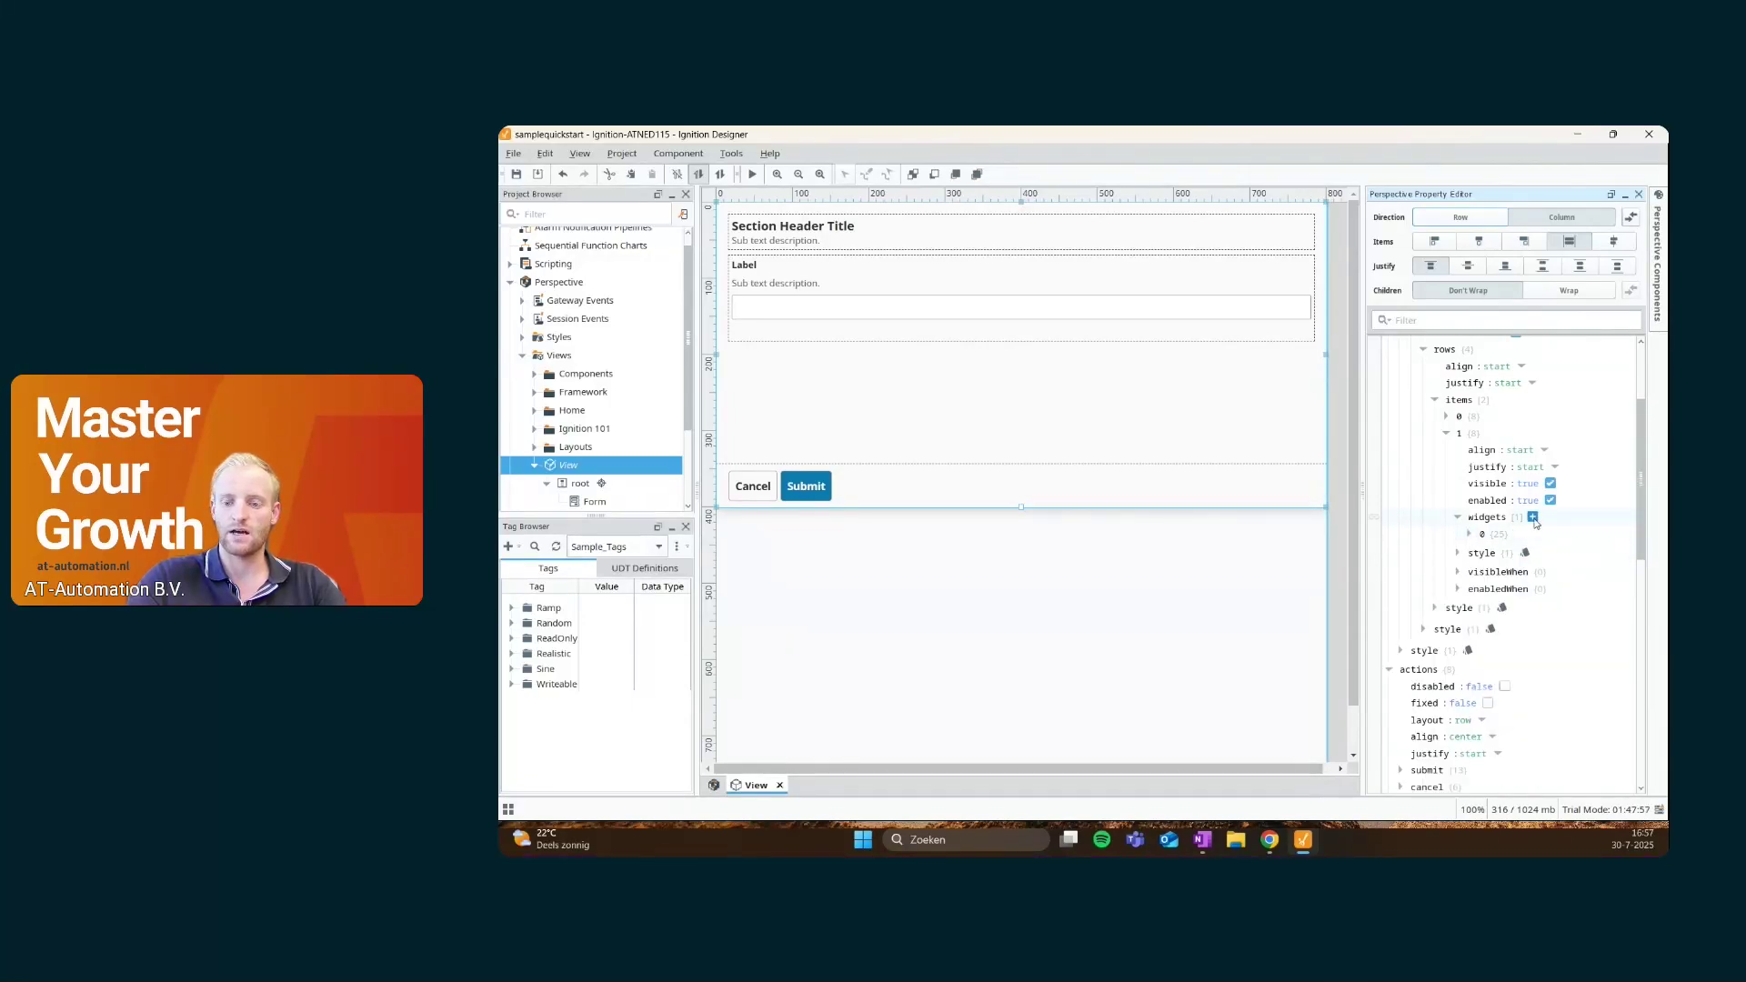
pyautogui.click(1533, 517)
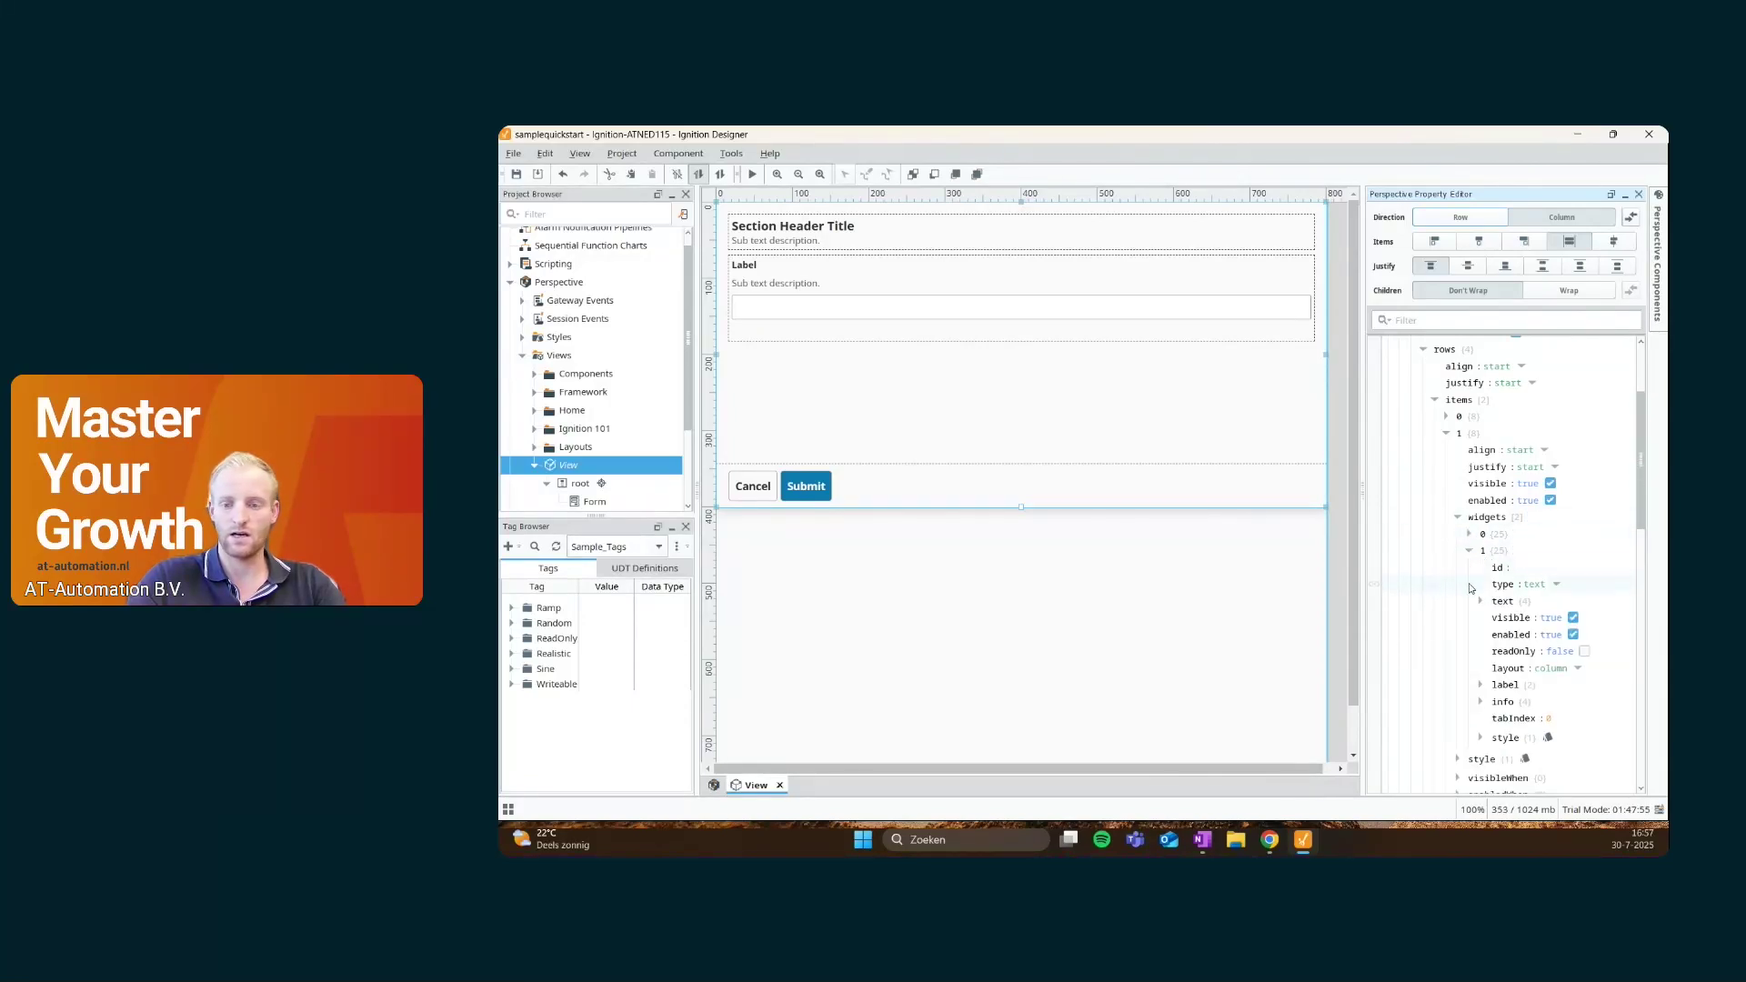
pyautogui.click(1514, 567)
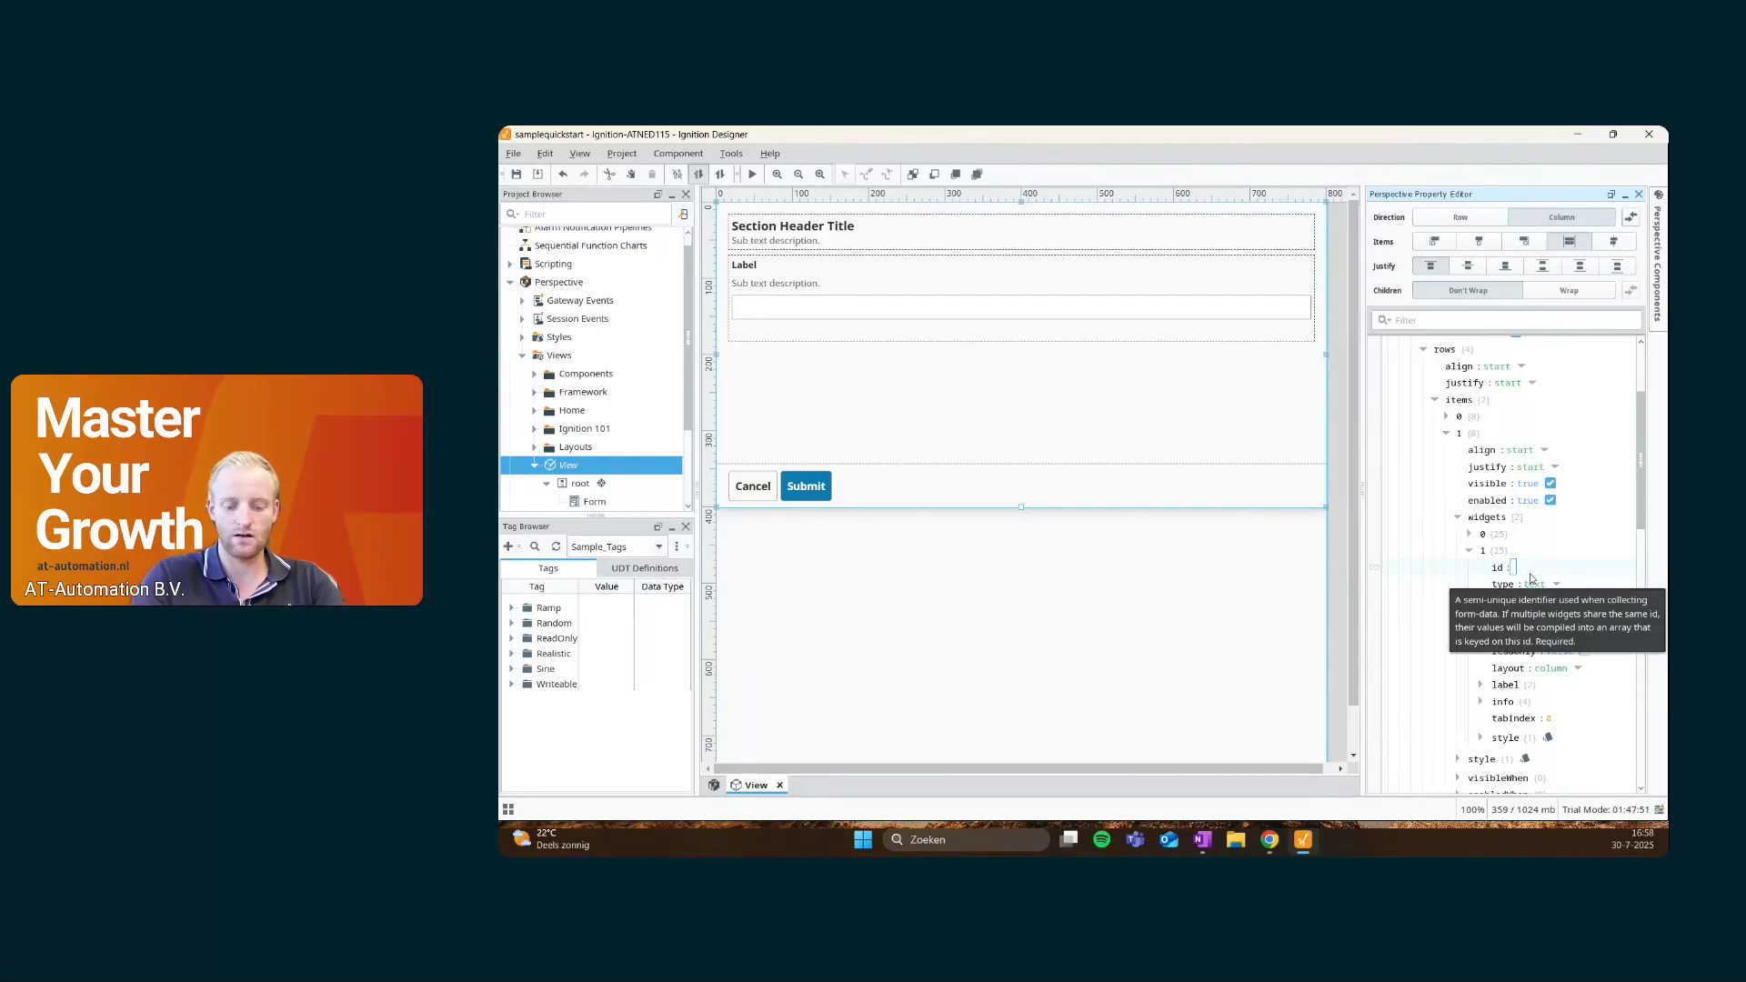
pyautogui.write('widget2')
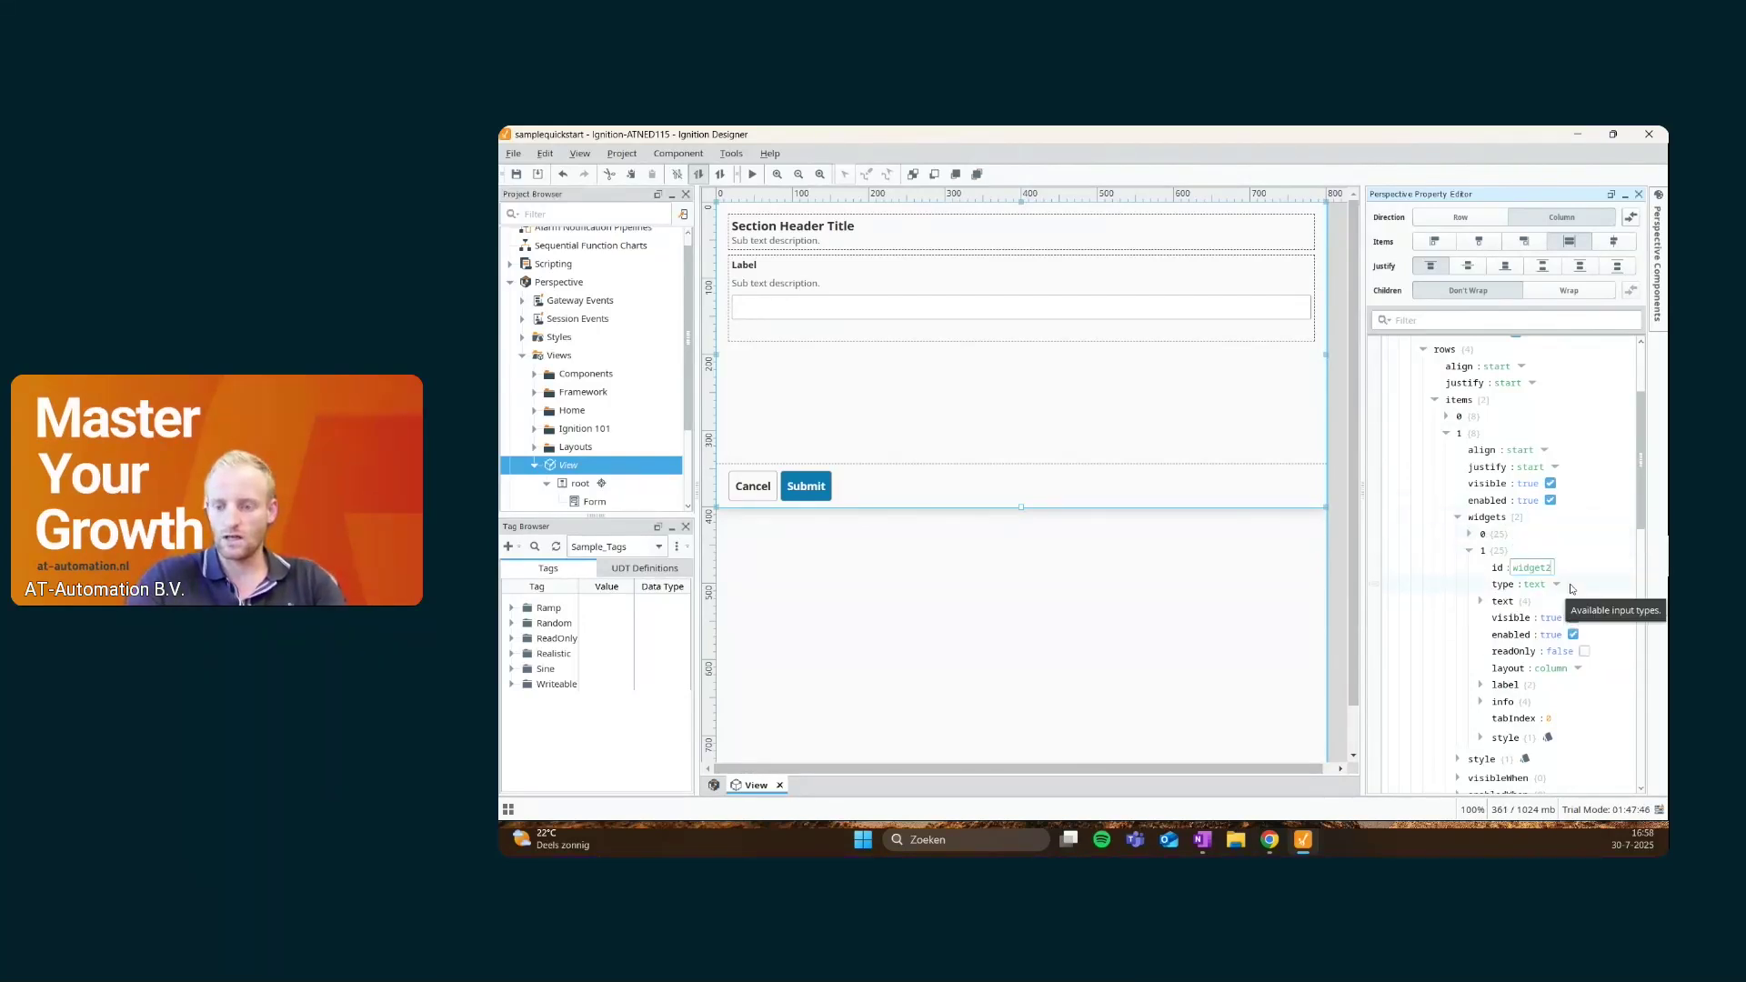
# Keep widget2's type as url and give it the placeholder 'Please fill in your url'
pyautogui.click(1556, 585)
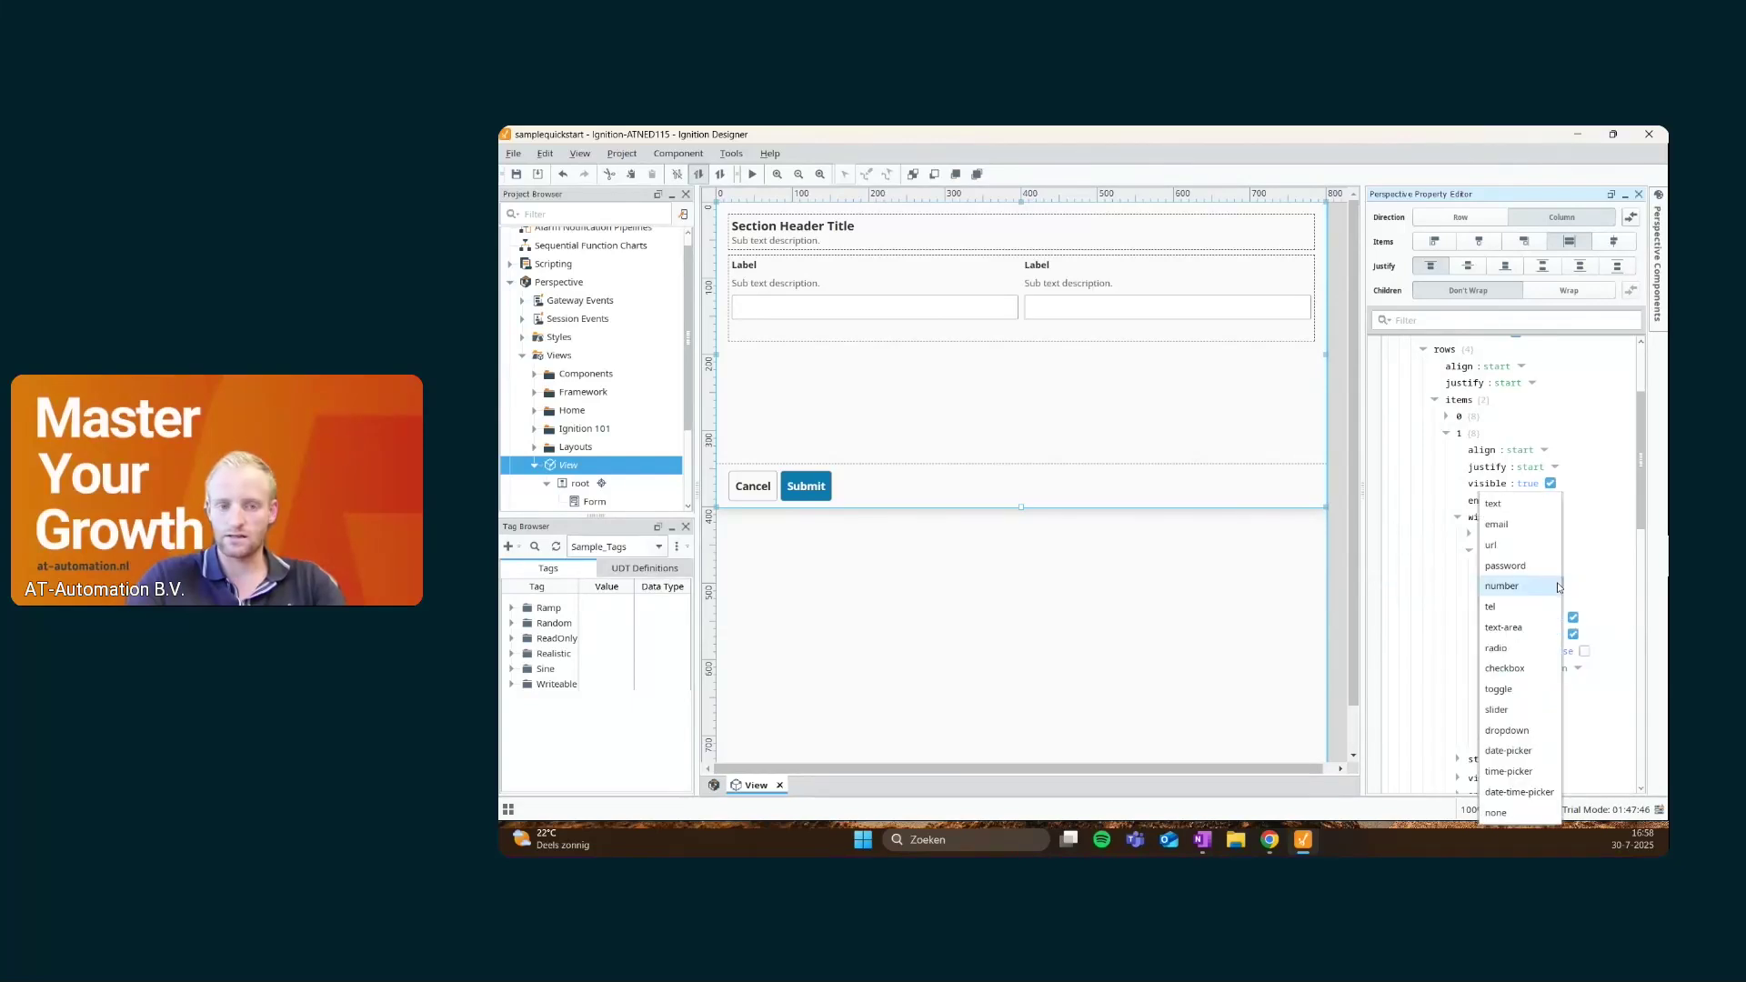
pyautogui.click(1491, 545)
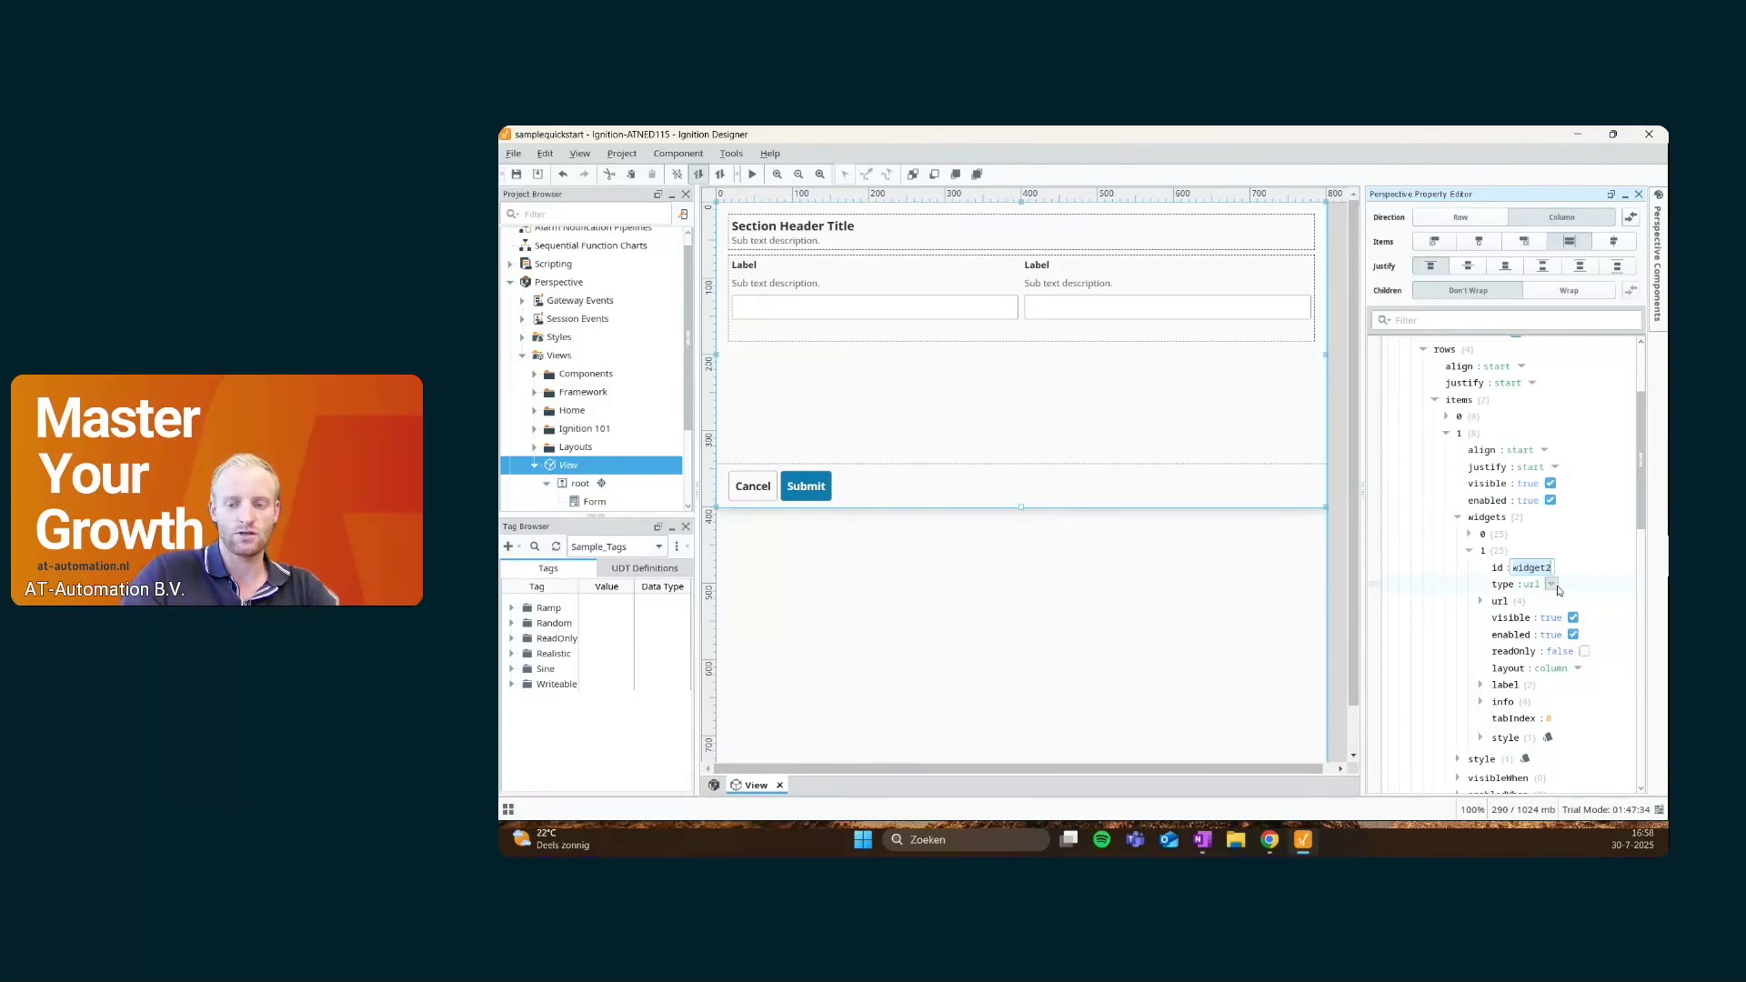
pyautogui.click(1552, 585)
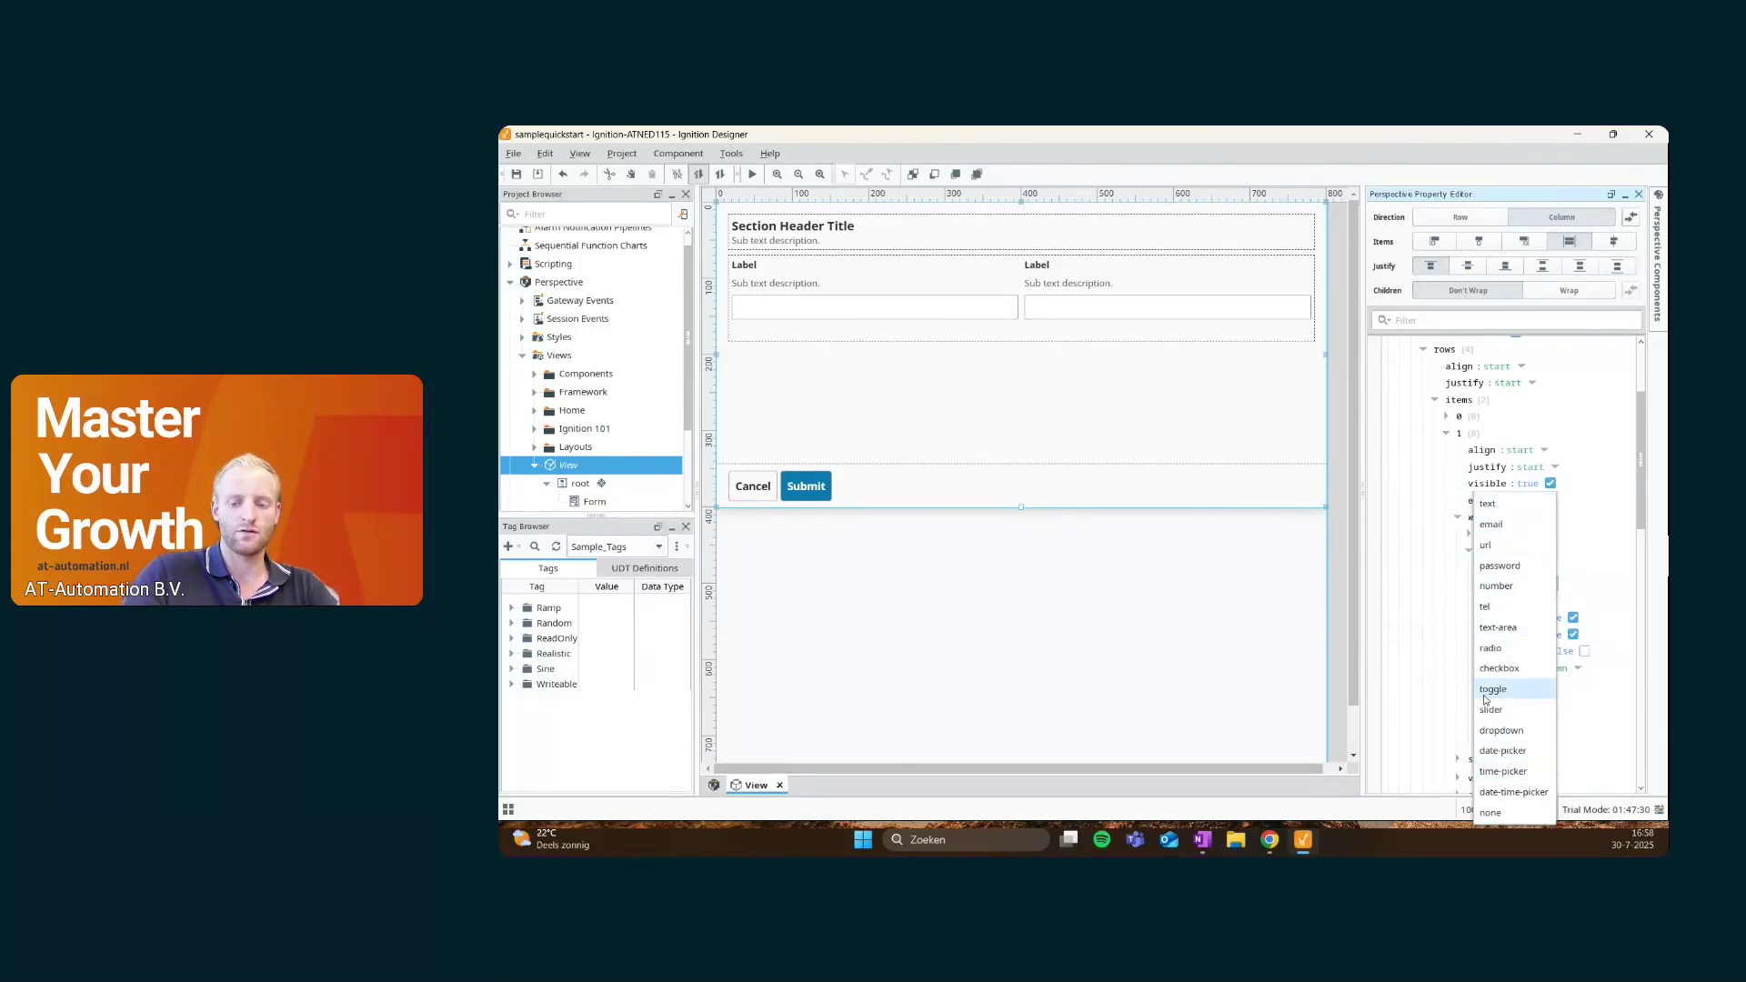
pyautogui.click(1576, 587)
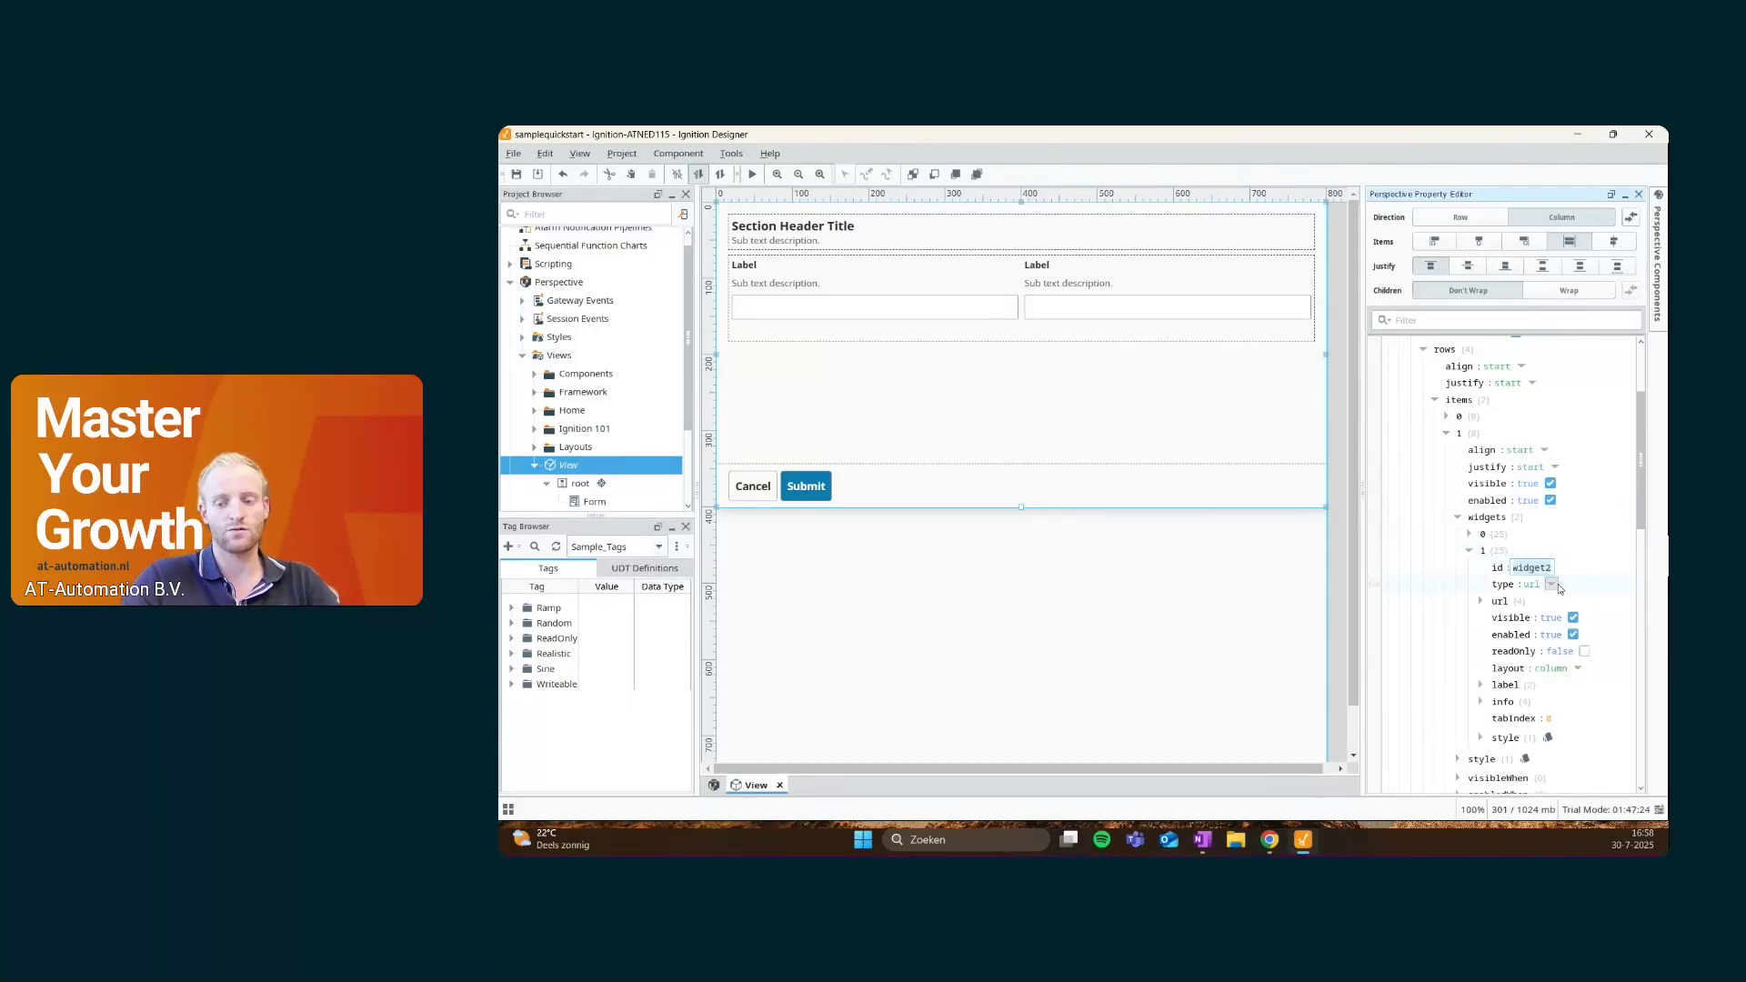
pyautogui.click(1532, 585)
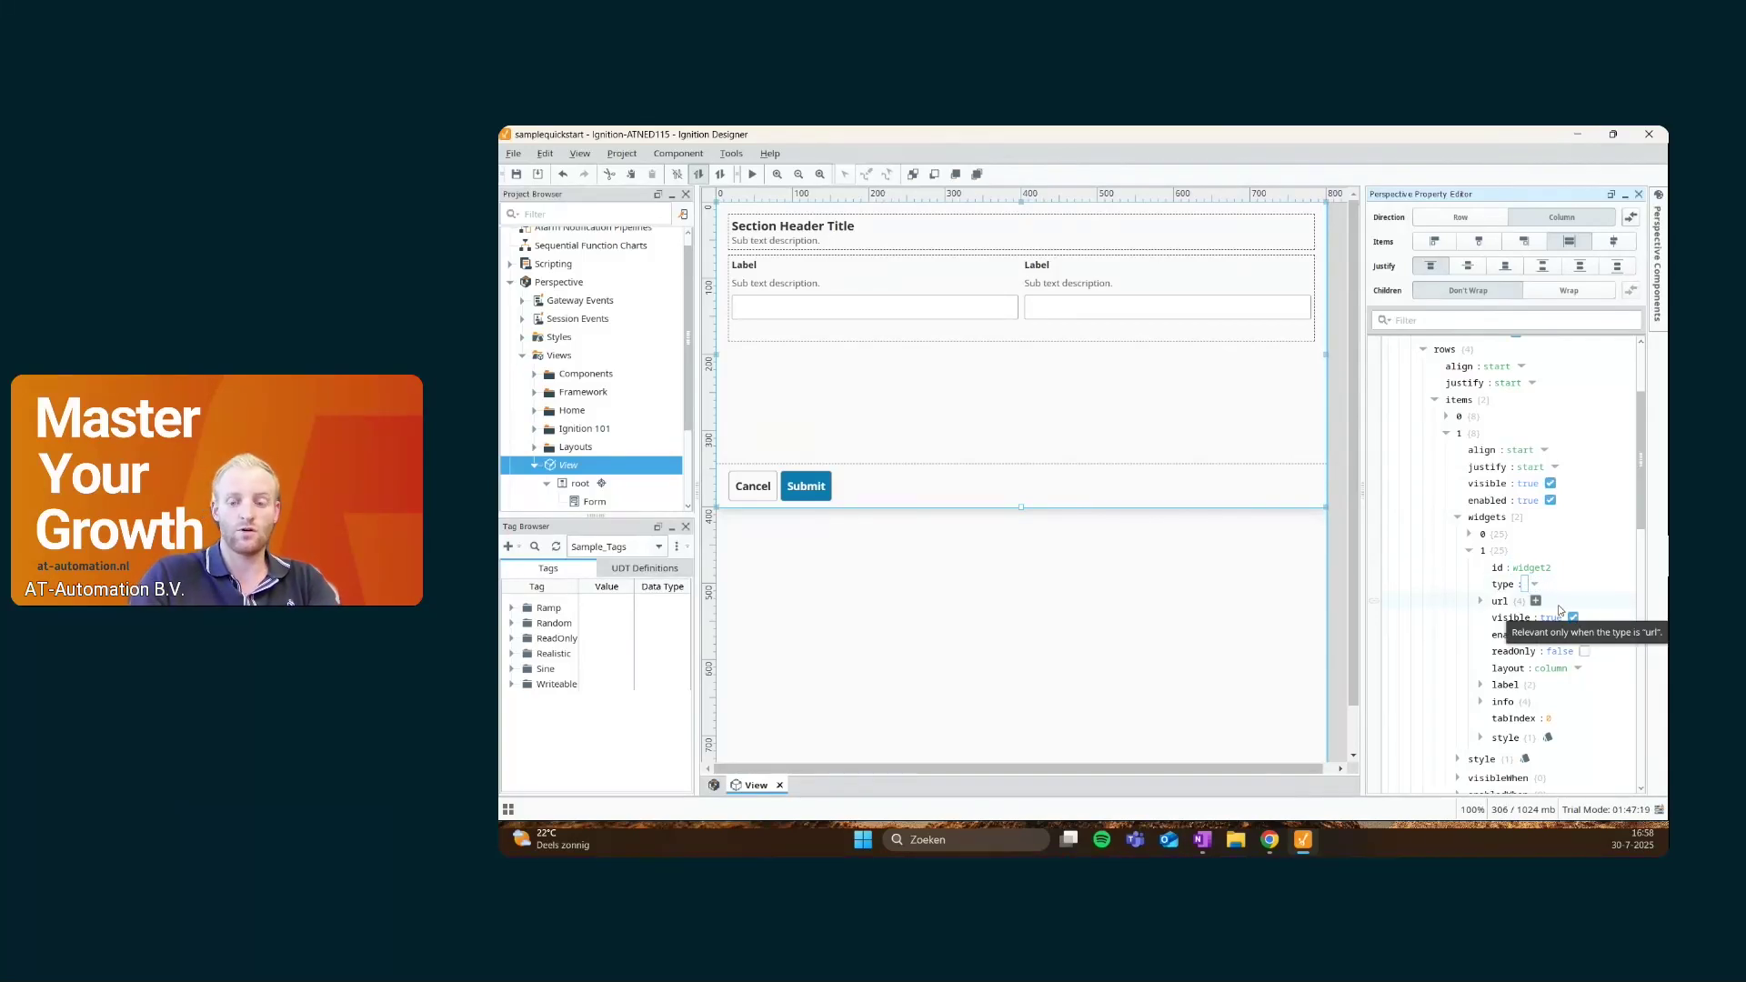
pyautogui.click(1535, 584)
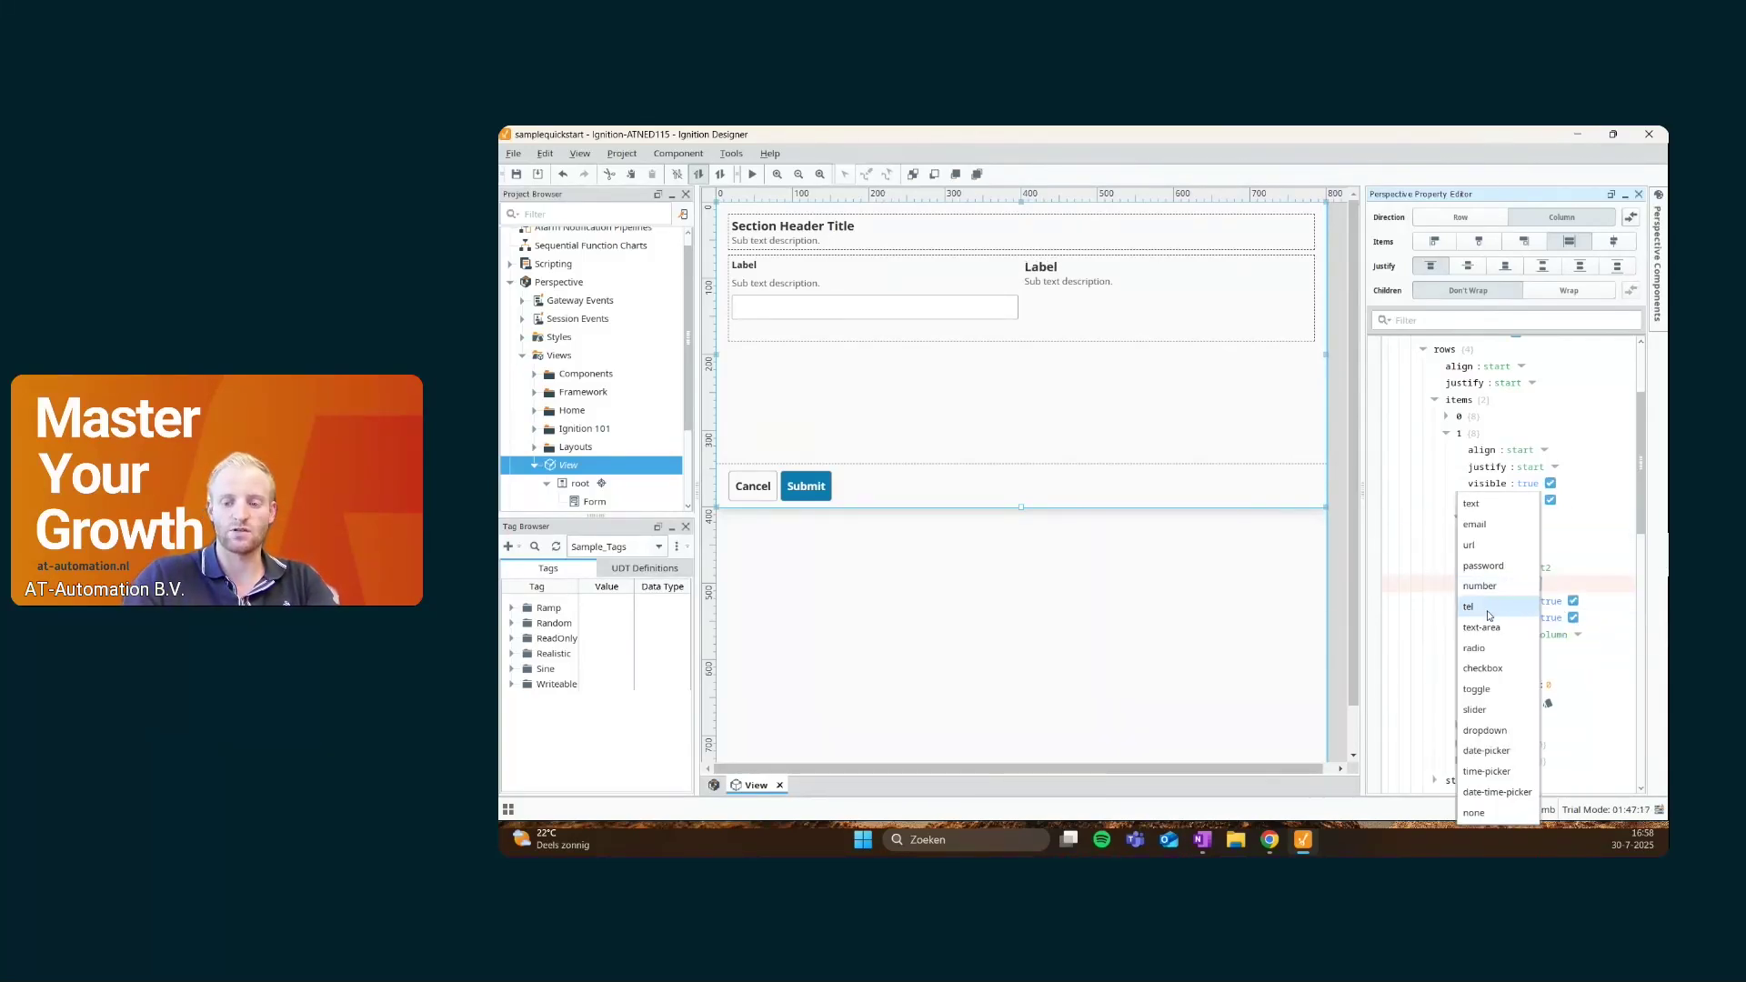
pyautogui.click(1471, 545)
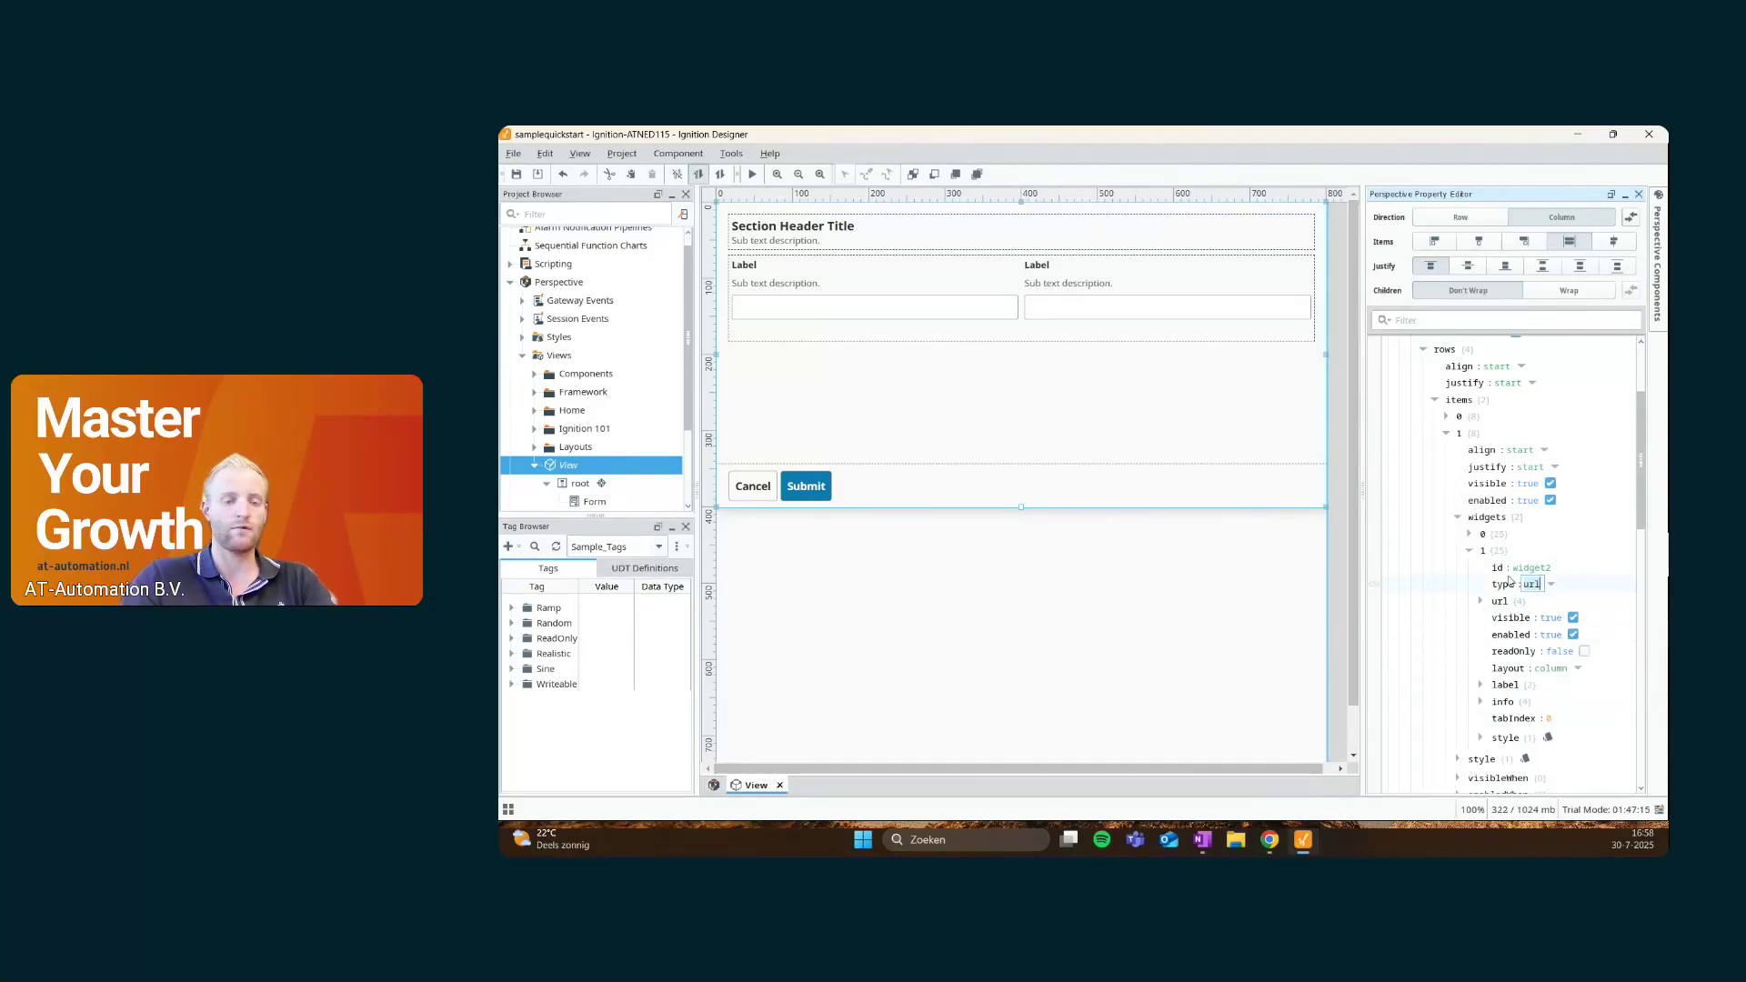
pyautogui.click(1481, 602)
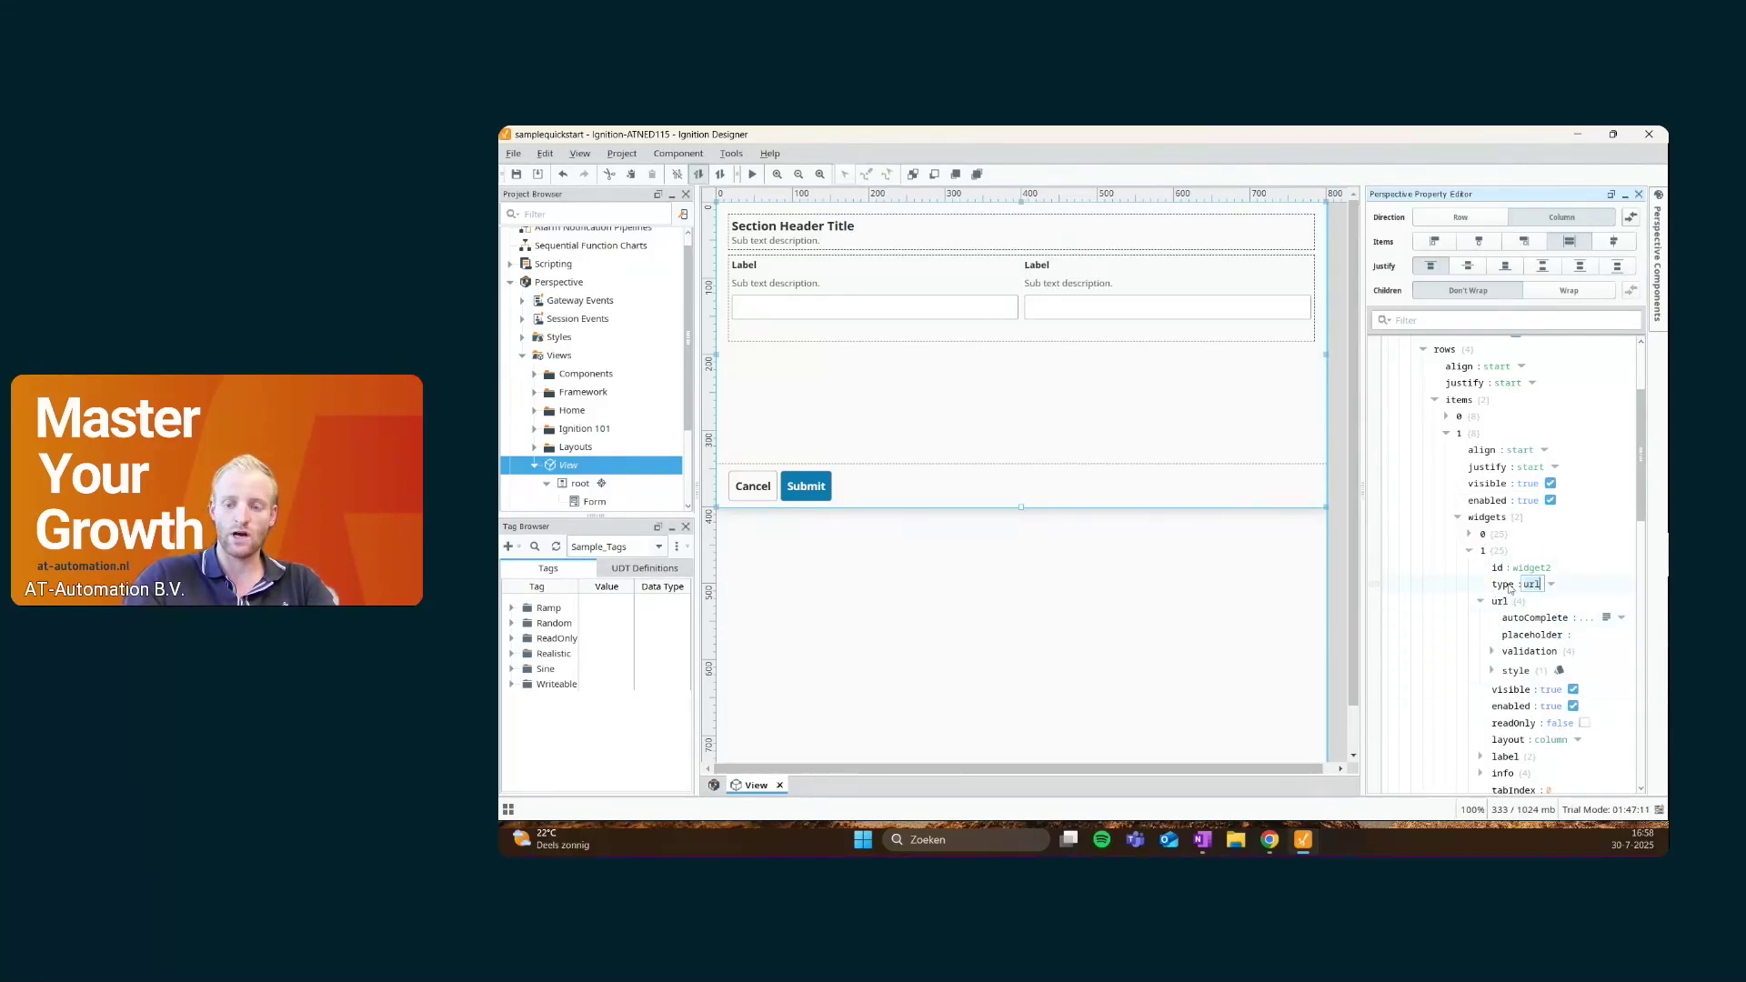
pyautogui.click(1574, 635)
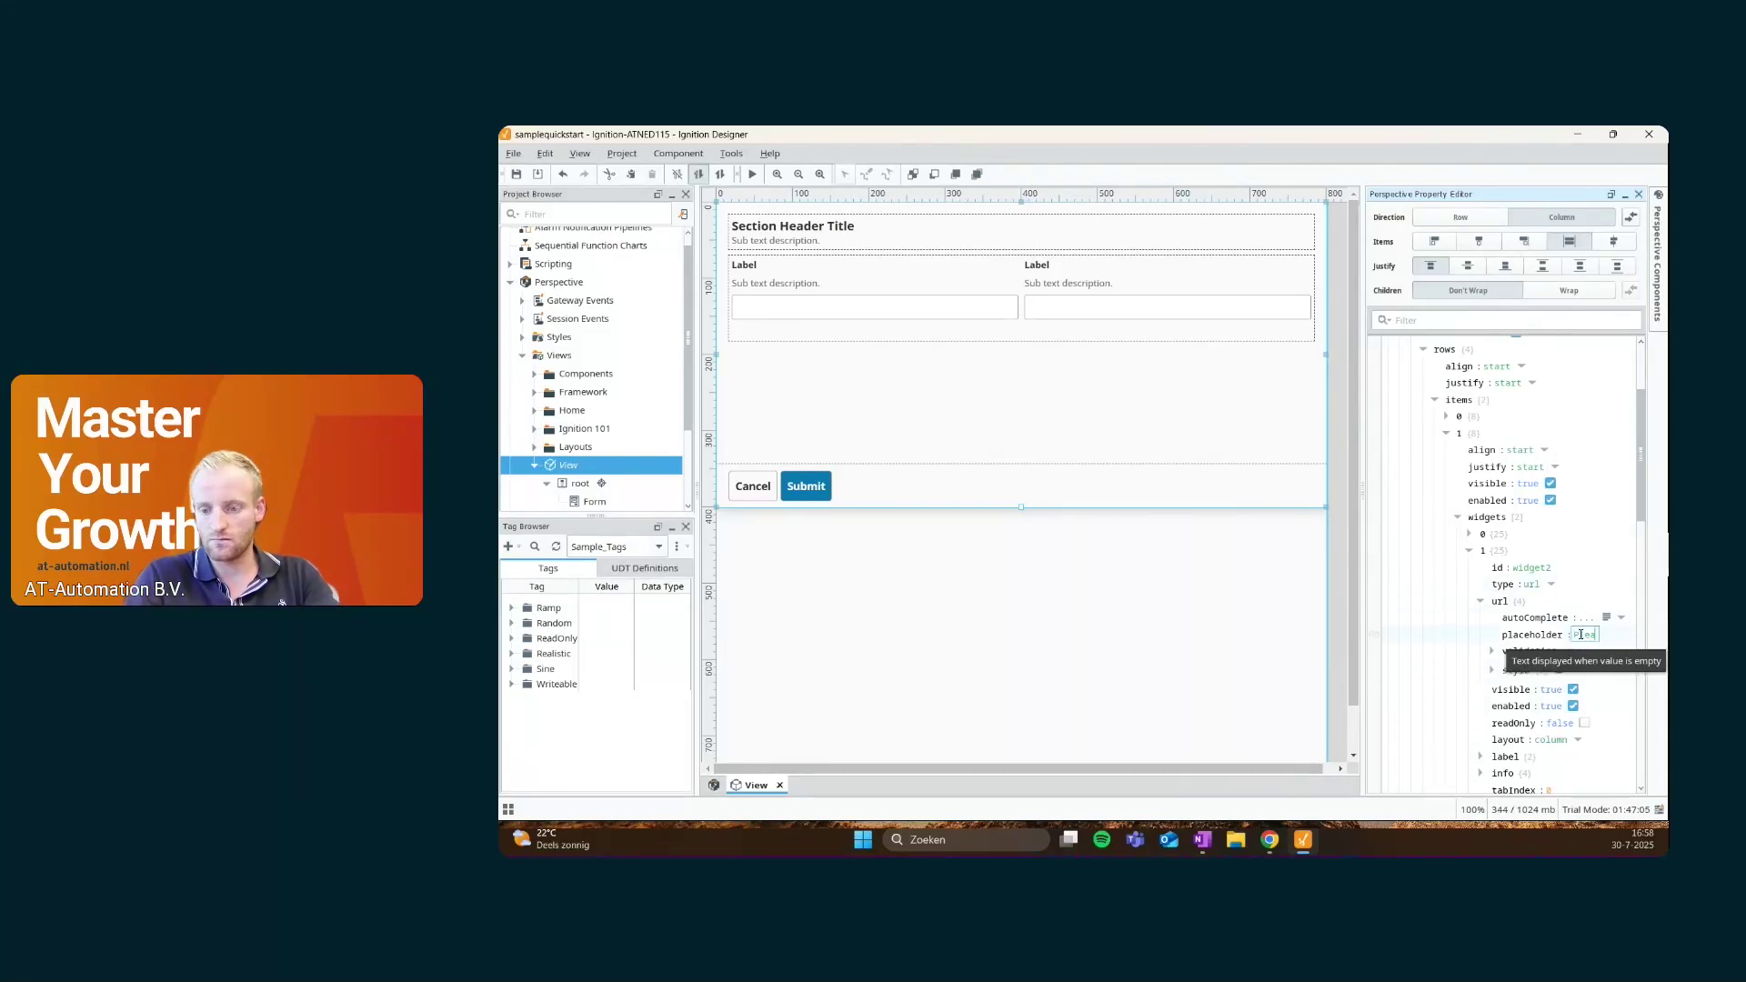
pyautogui.write('Please fill in your')
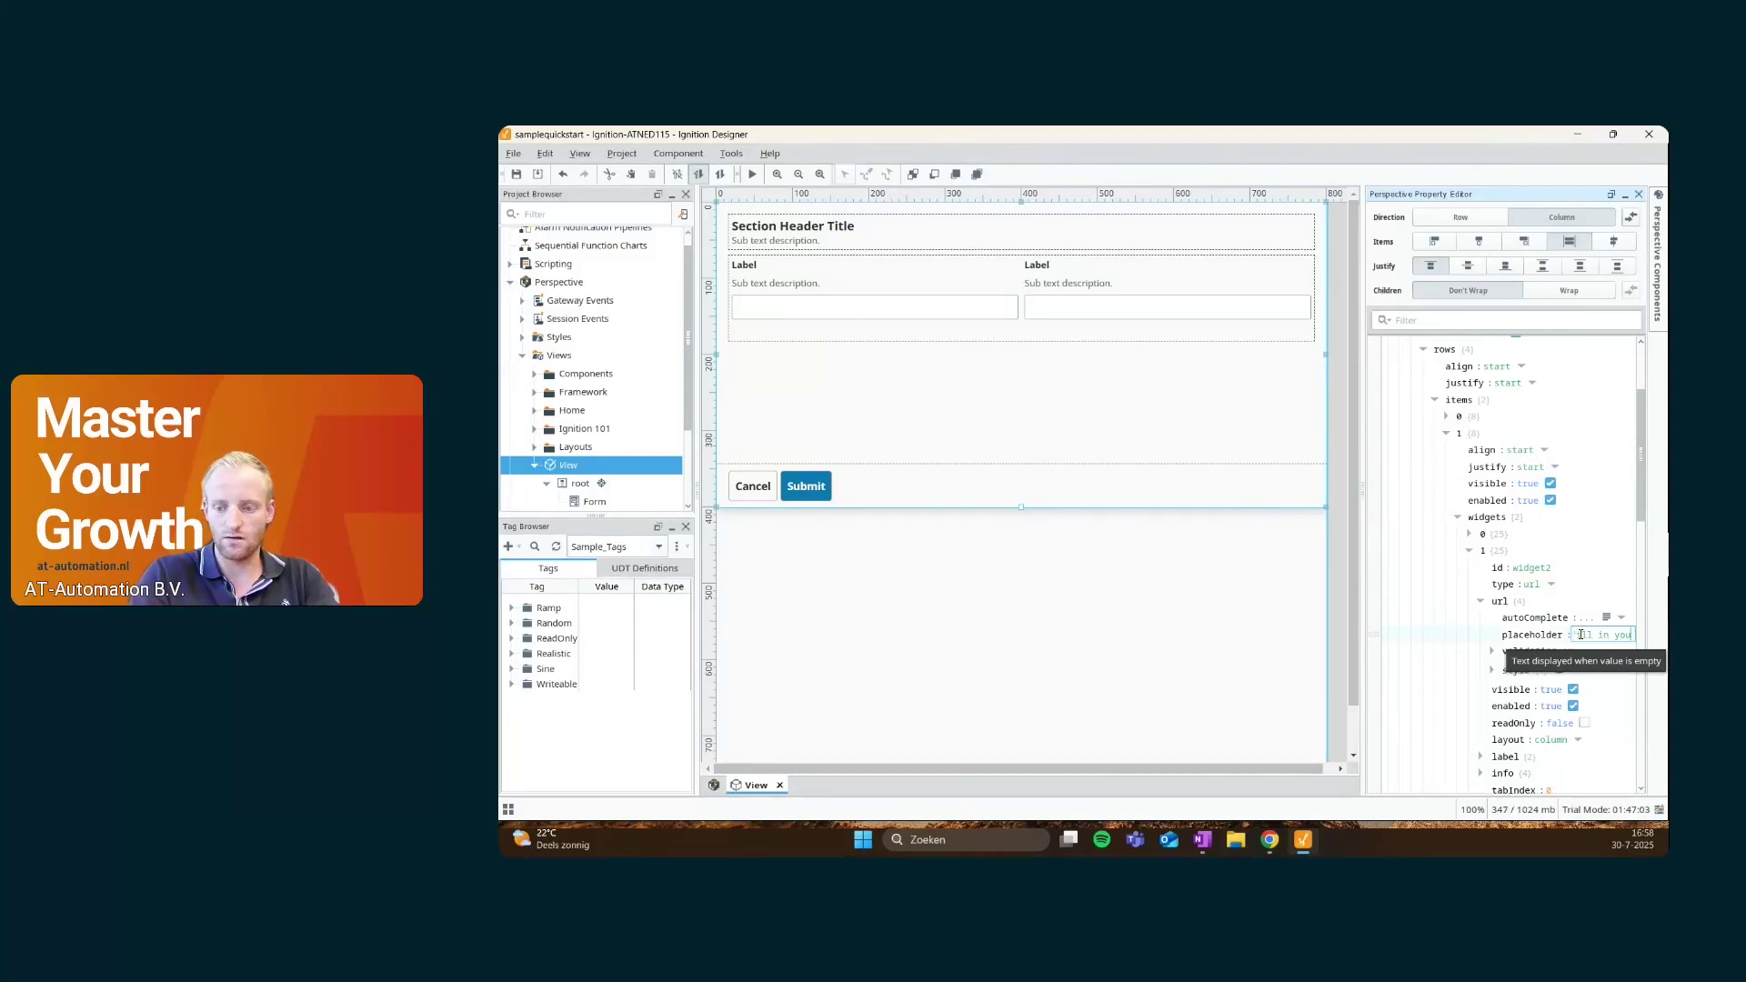
pyautogui.write(' url')
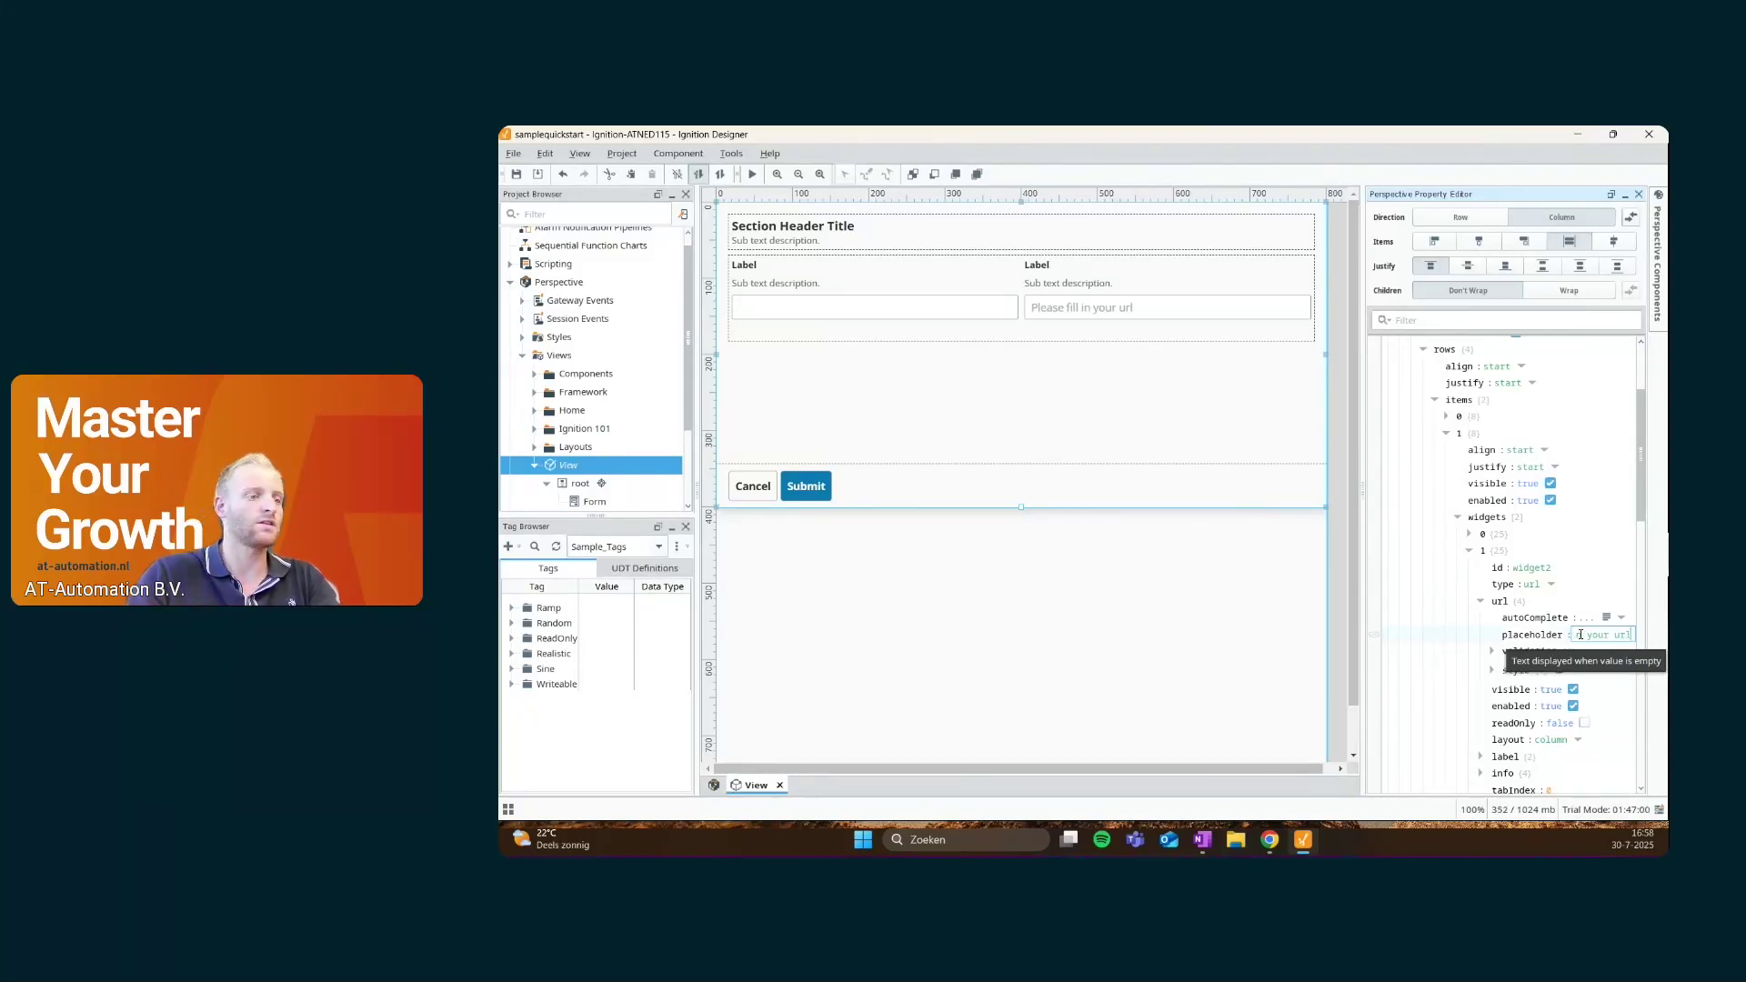
# Collapse the property tree, then re-expand rows > items > 1 > widgets > 1
pyautogui.click(1480, 600)
pyautogui.click(1469, 550)
pyautogui.click(1458, 516)
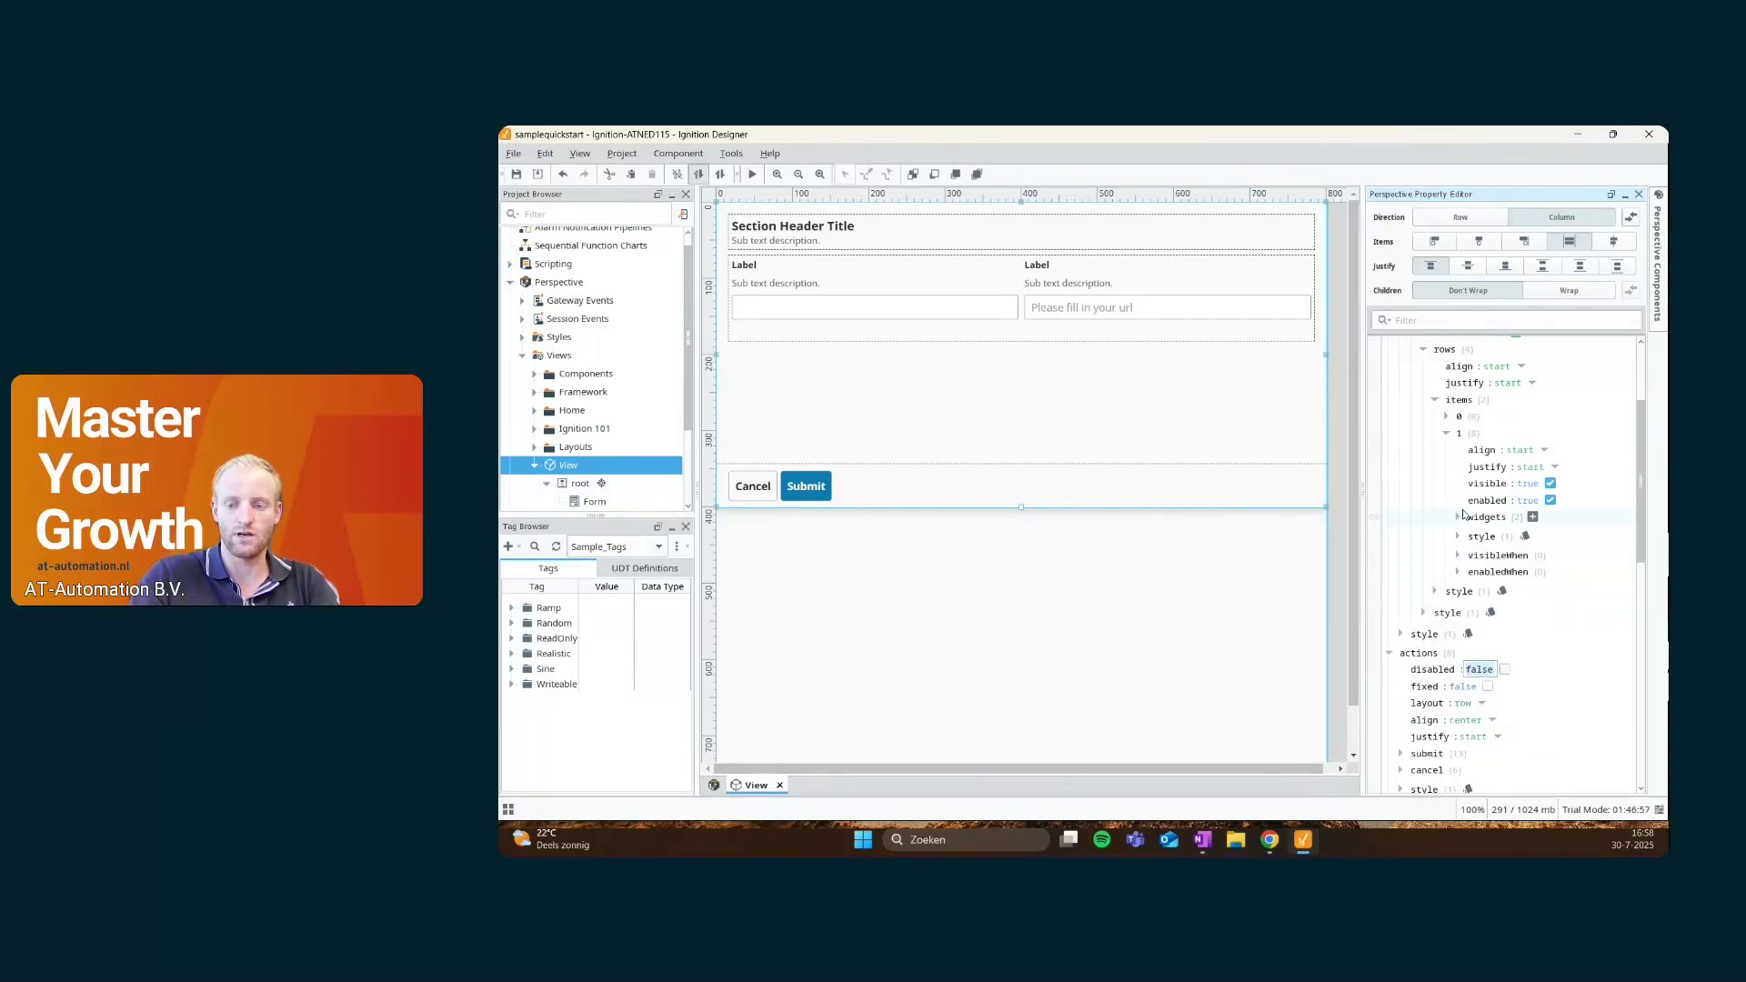
pyautogui.click(1446, 432)
pyautogui.click(1435, 399)
pyautogui.scroll(3, 1430, 480)
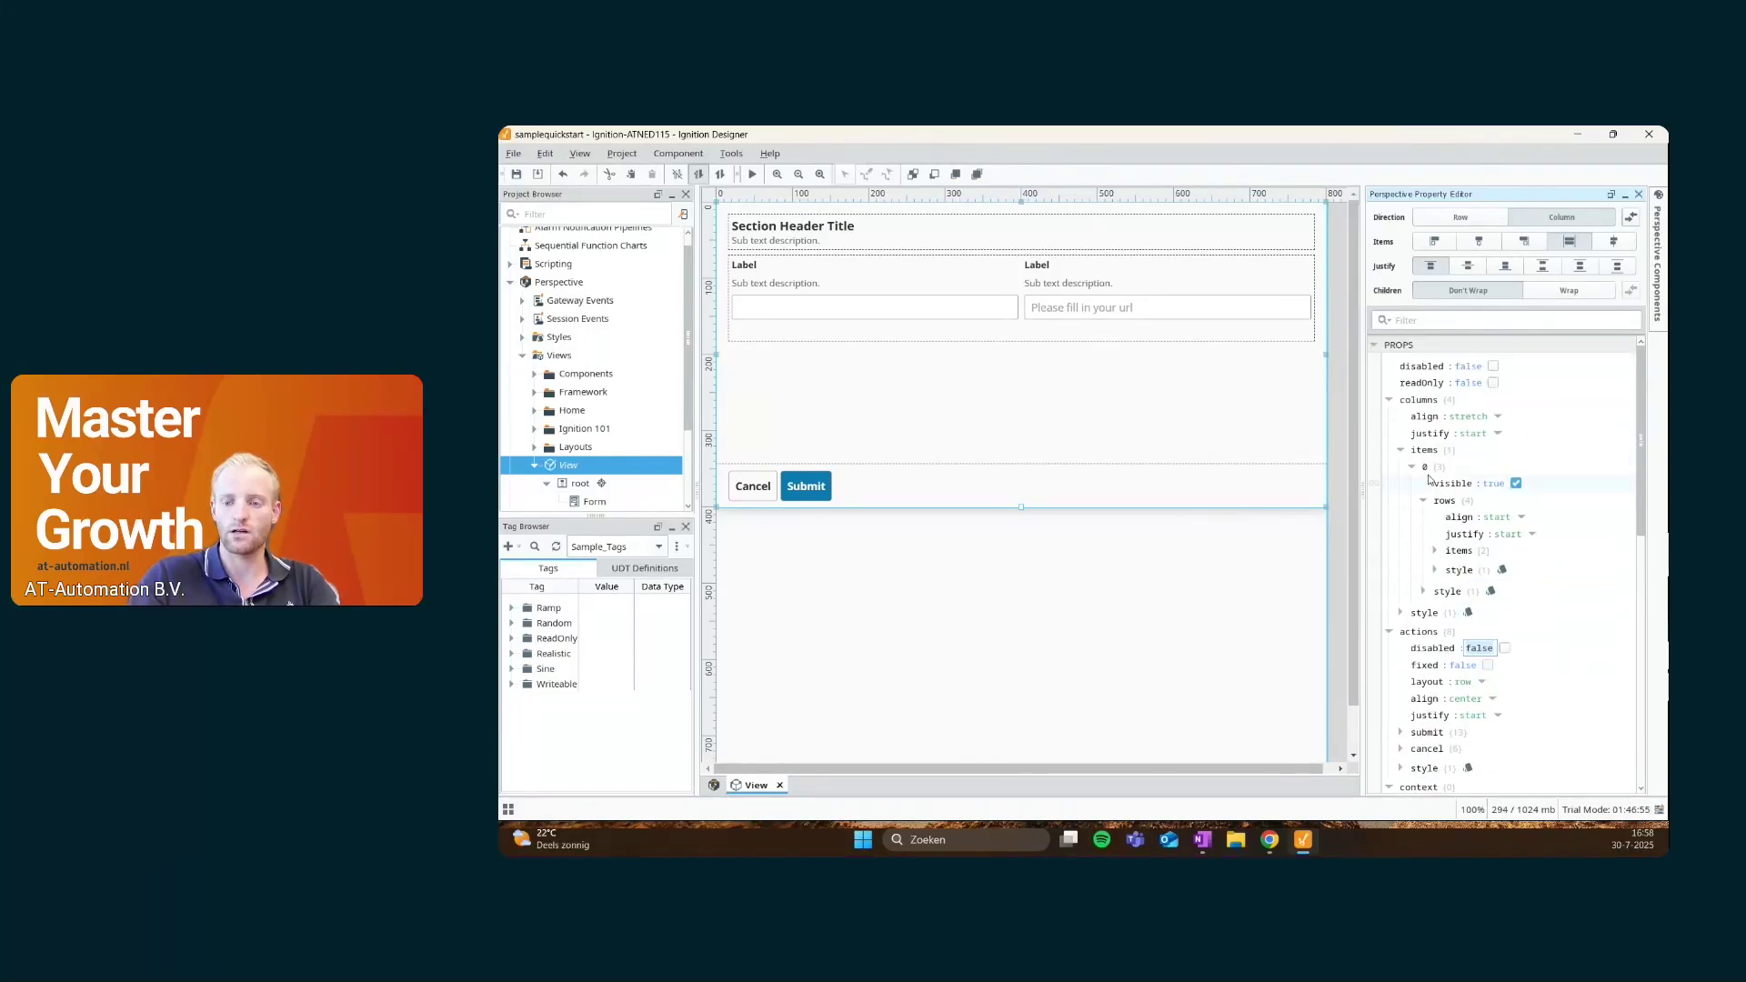
pyautogui.click(1434, 550)
pyautogui.click(1445, 584)
pyautogui.scroll(-3, 1453, 559)
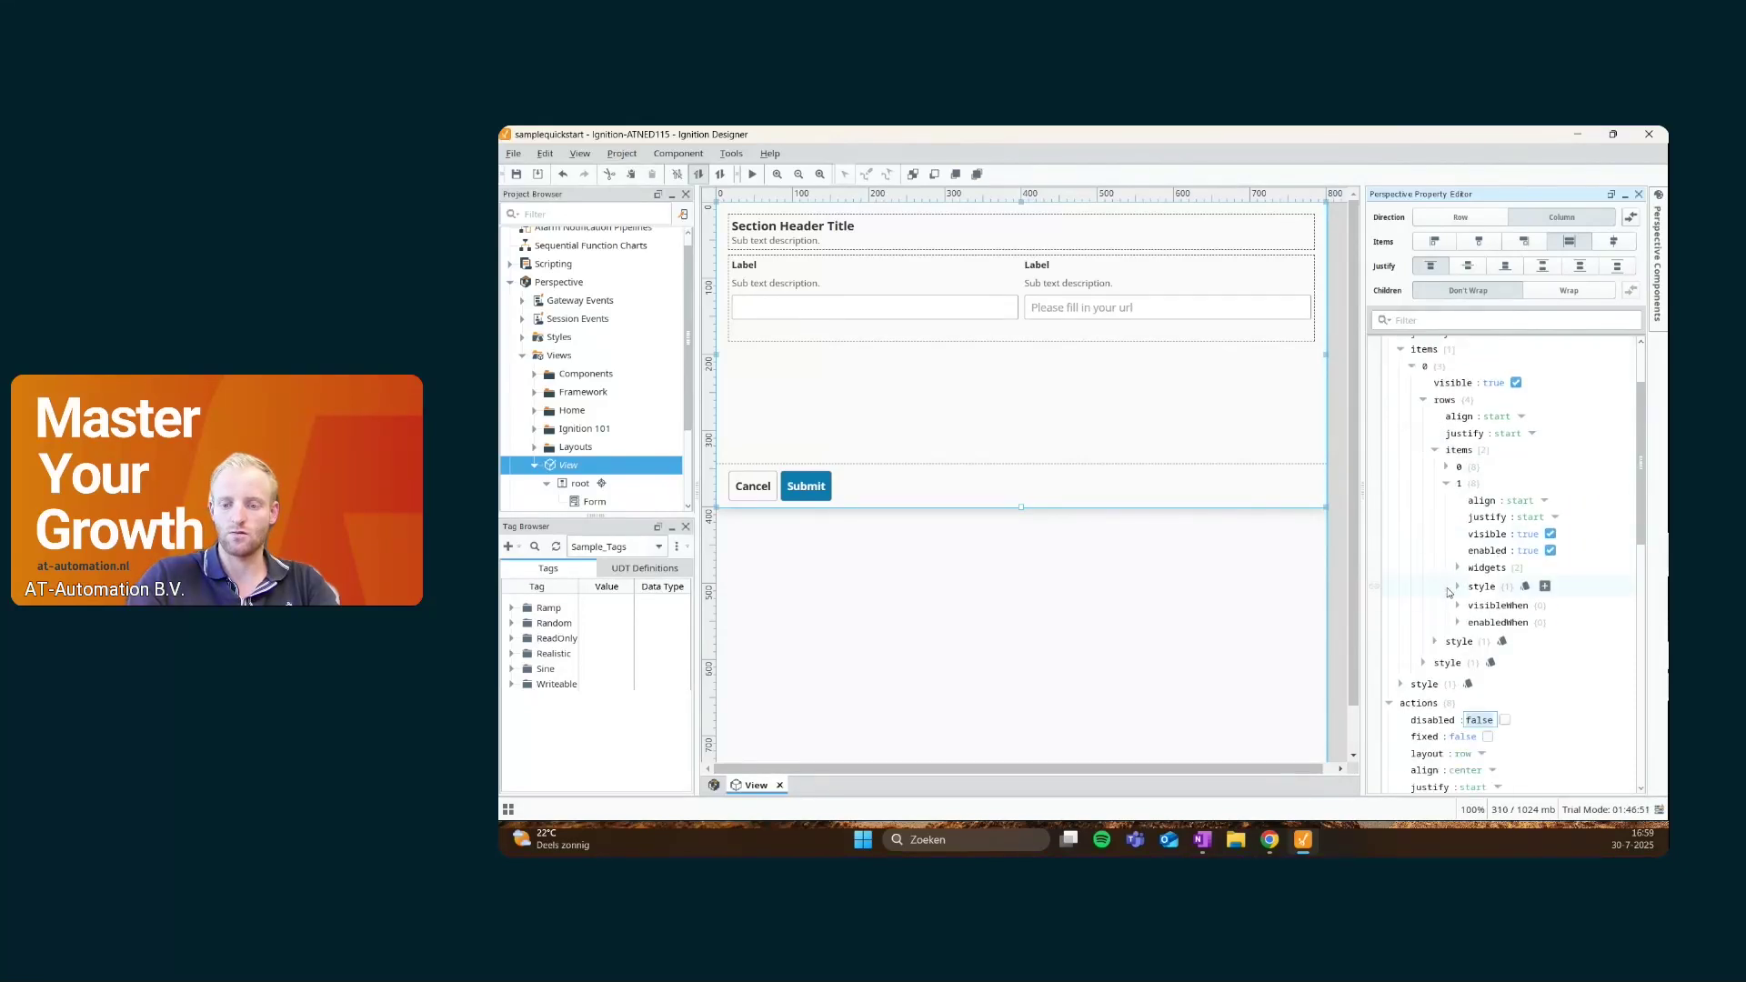
pyautogui.click(1457, 567)
pyautogui.click(1469, 601)
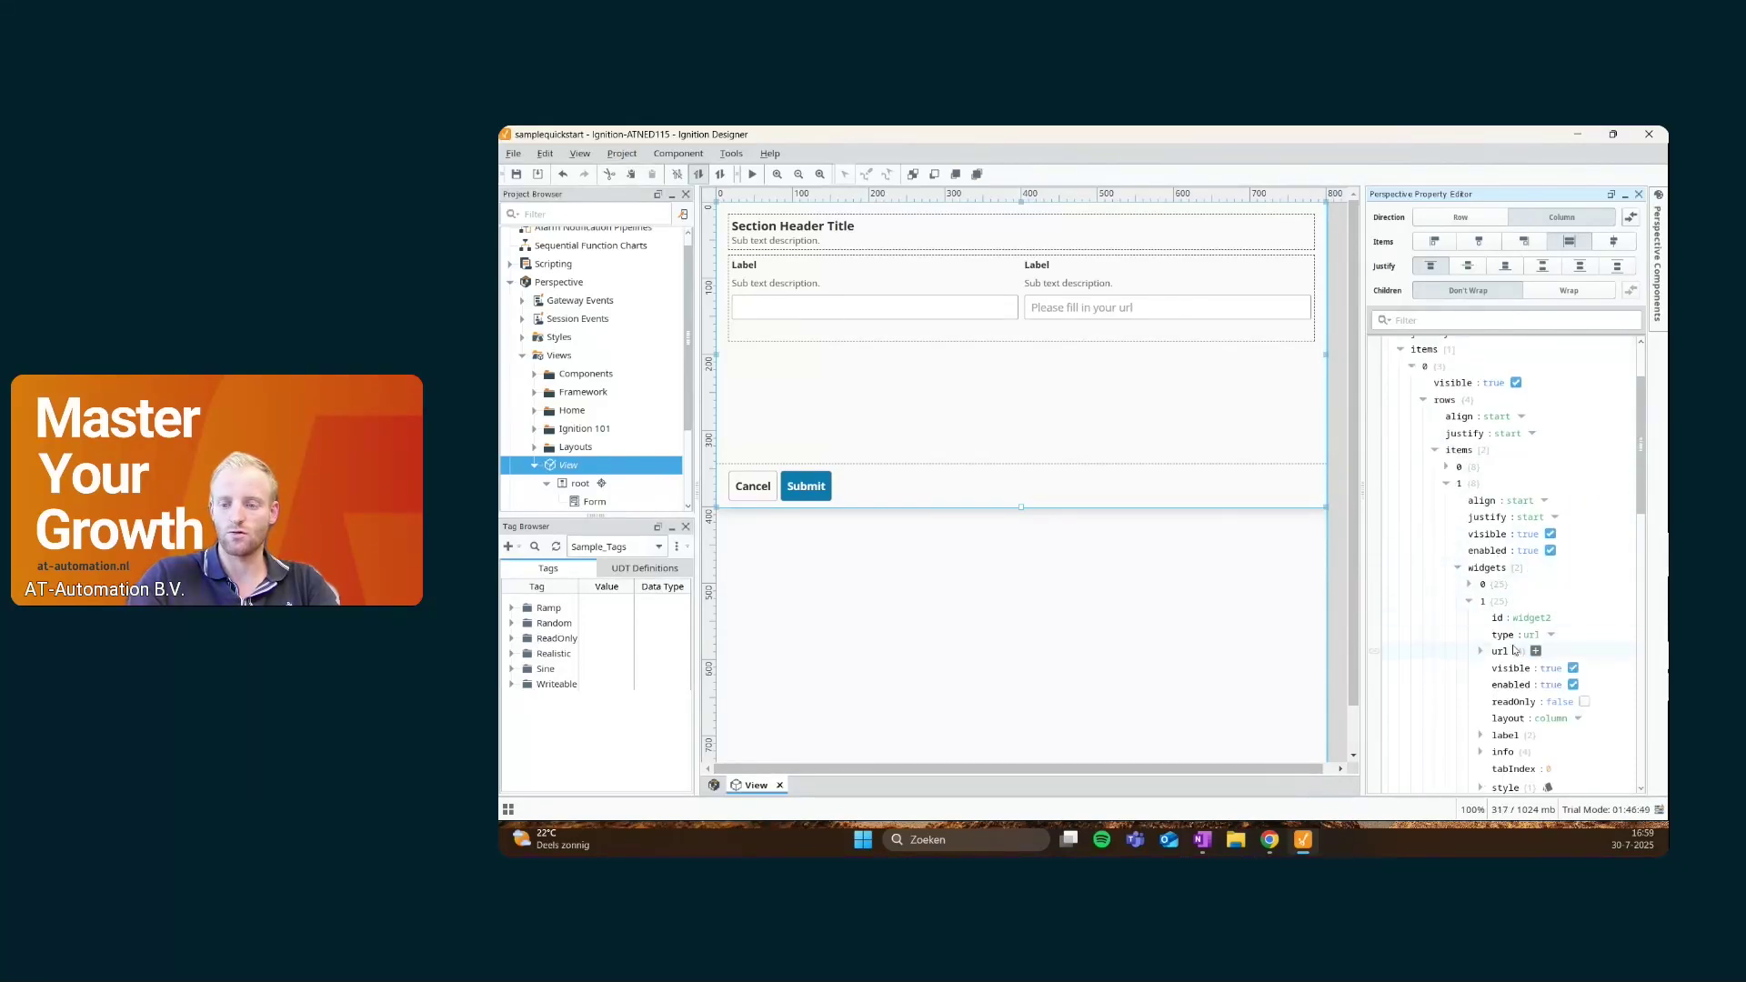
# Change widget2's type from url to radio, then to slider, and collapse the columns settings
pyautogui.click(1547, 634)
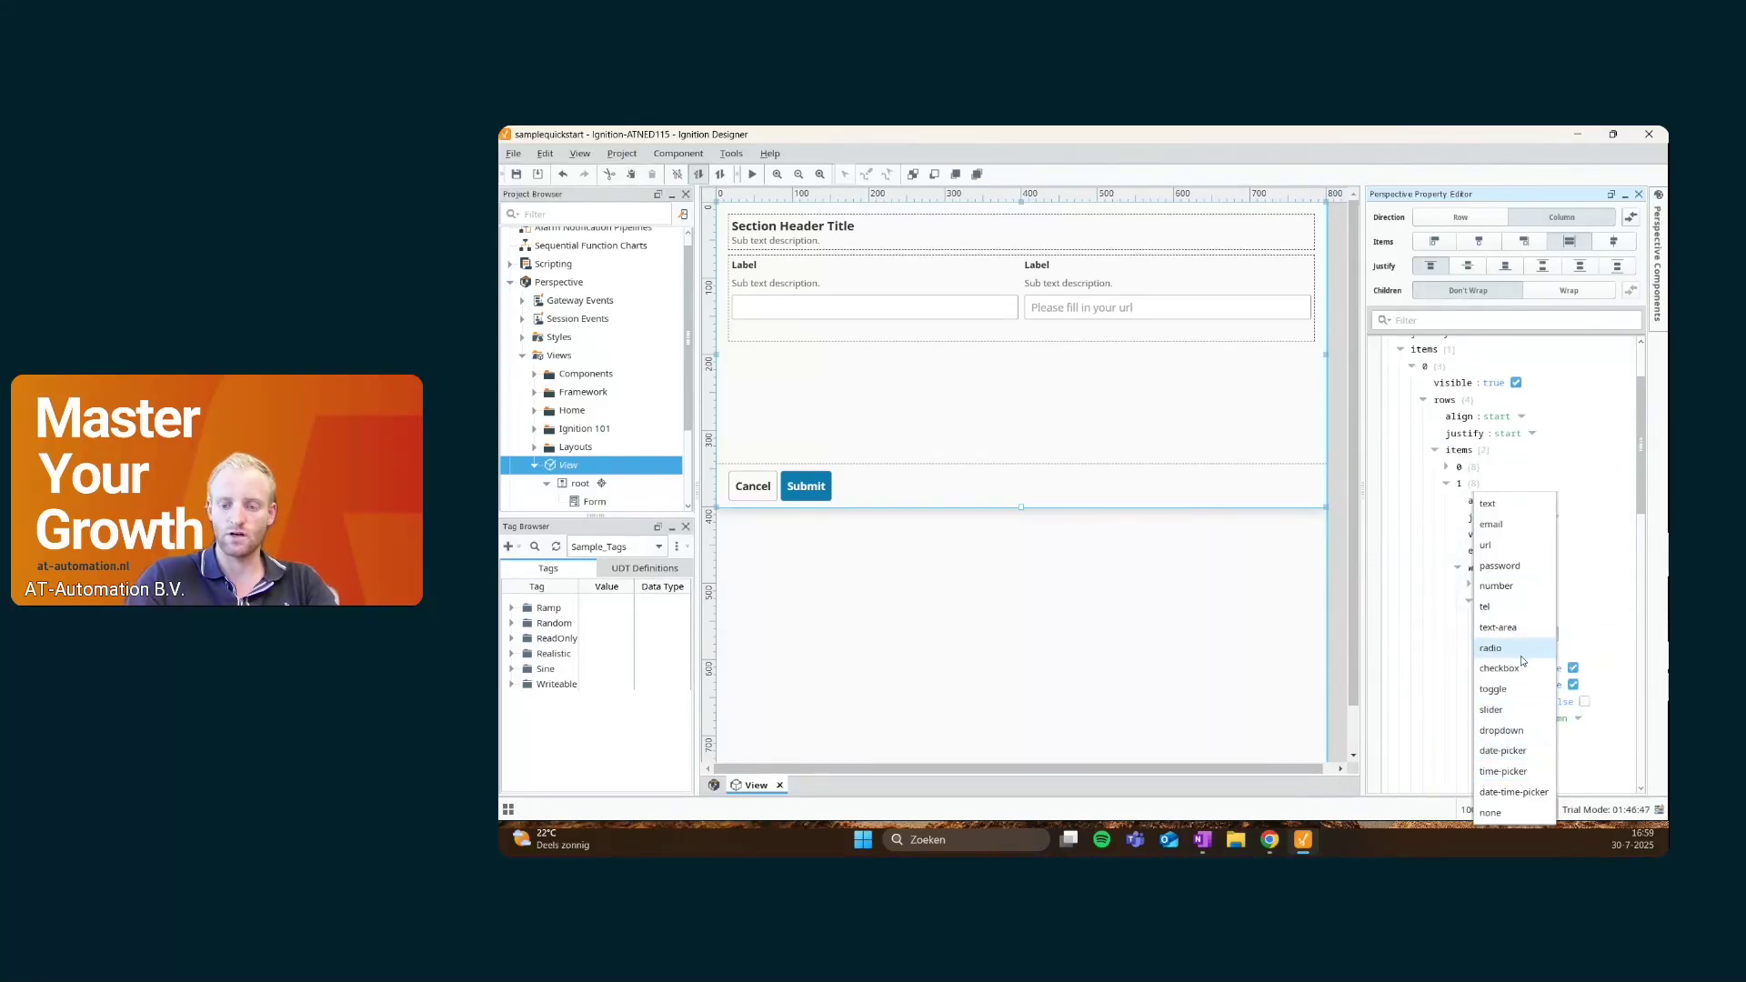
pyautogui.click(1518, 655)
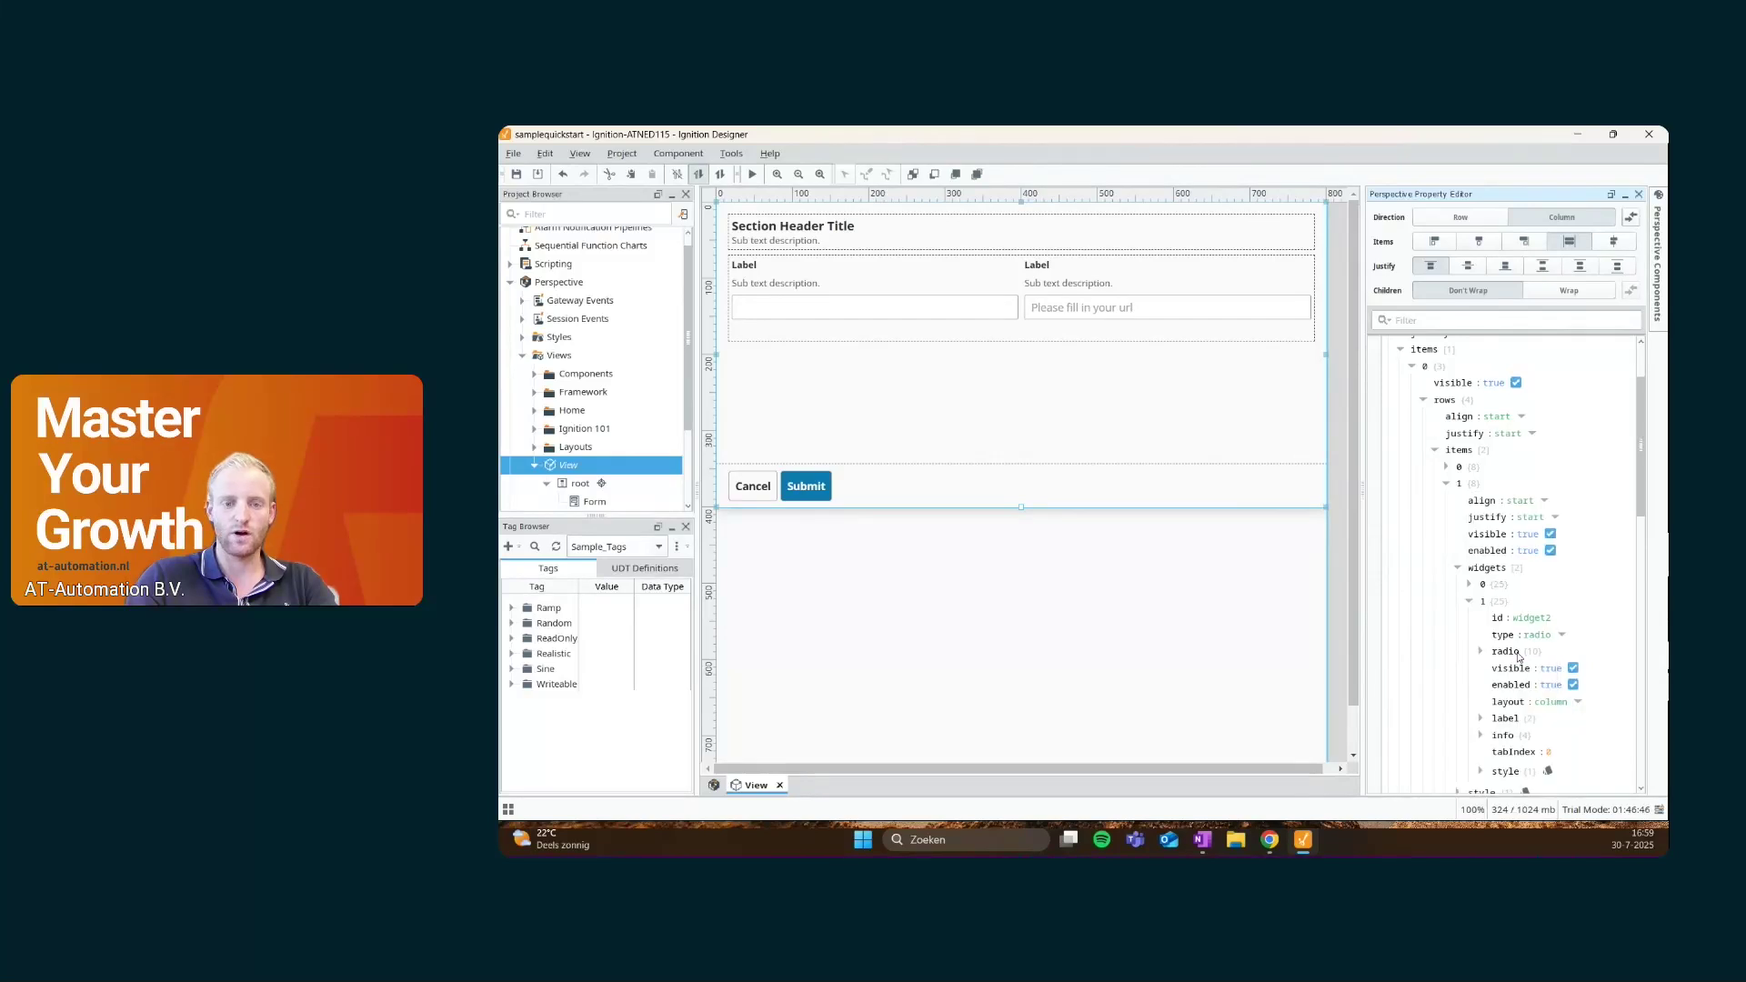
pyautogui.click(1562, 634)
pyautogui.click(1536, 709)
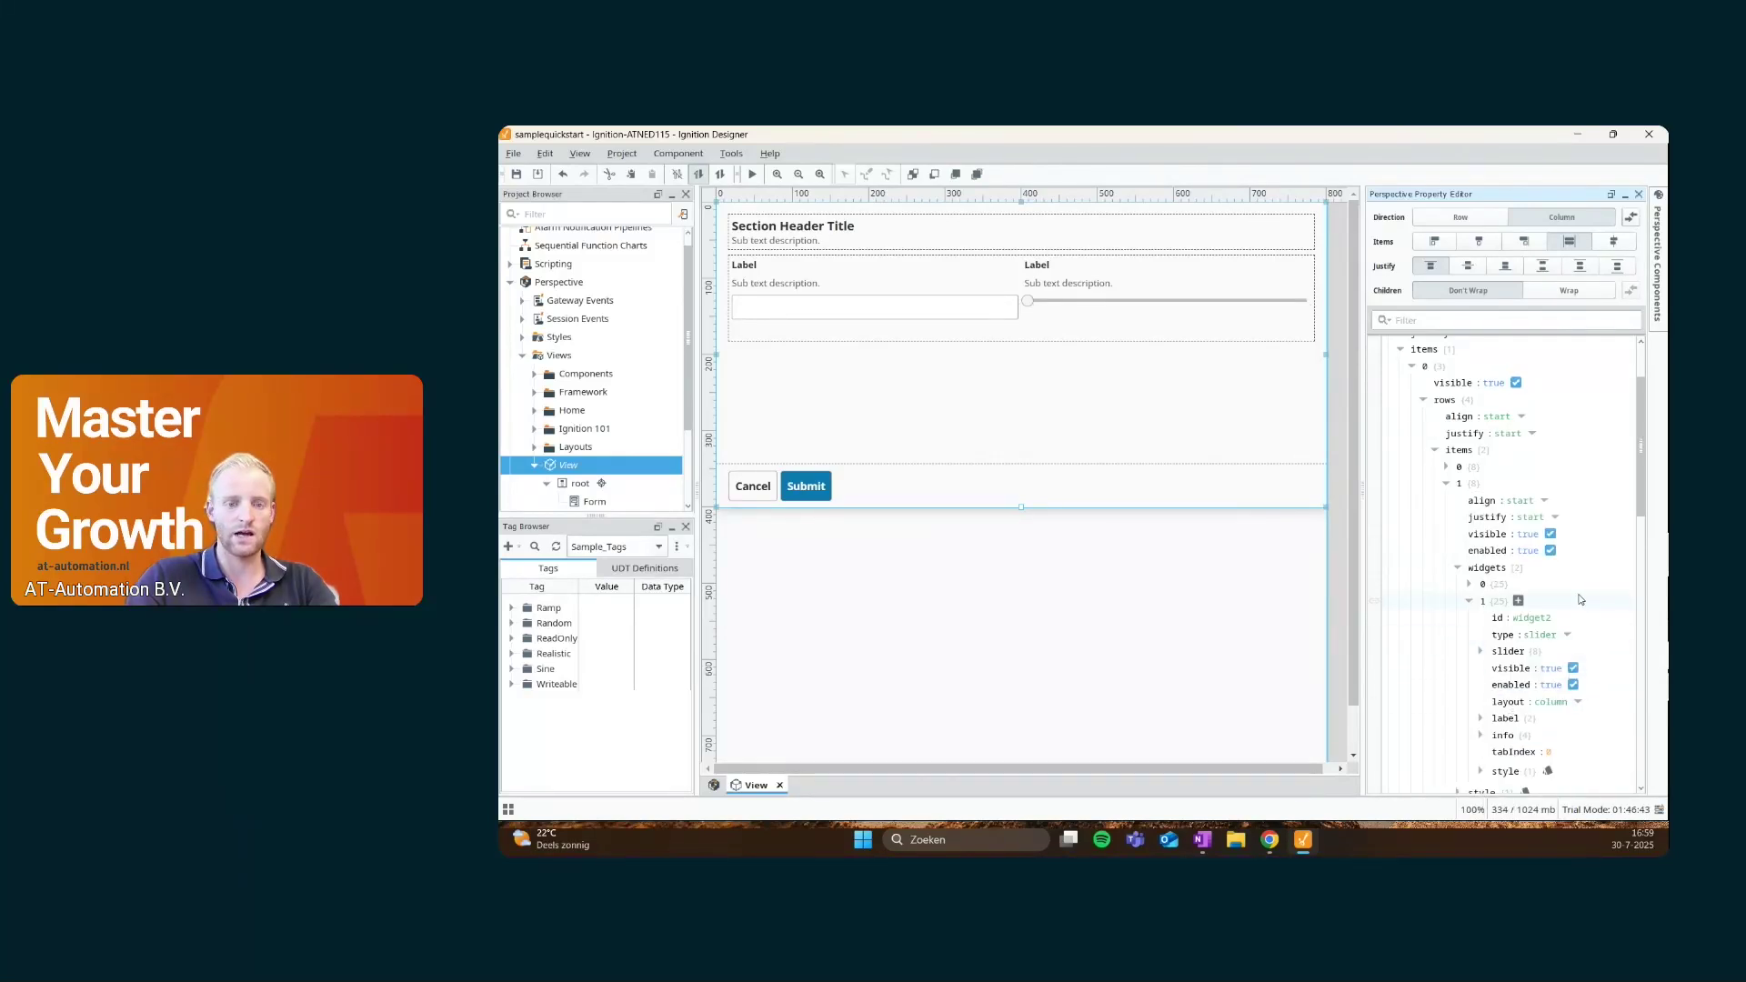
pyautogui.click(1553, 632)
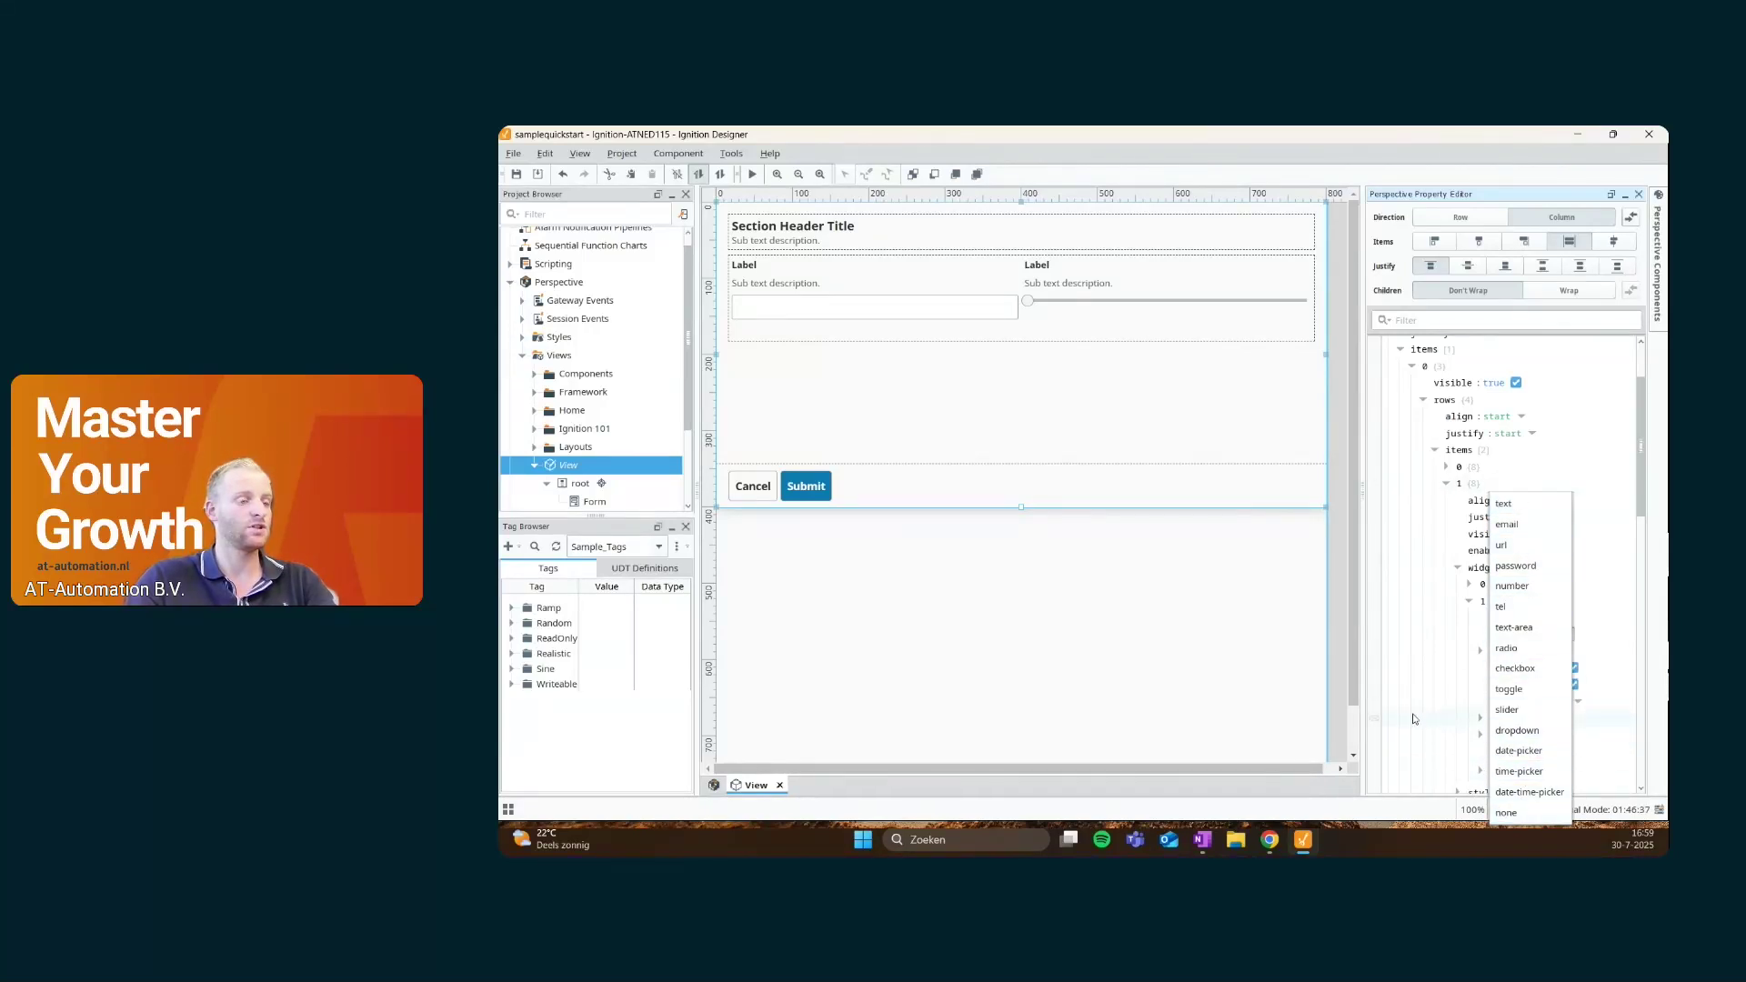
pyautogui.click(1132, 401)
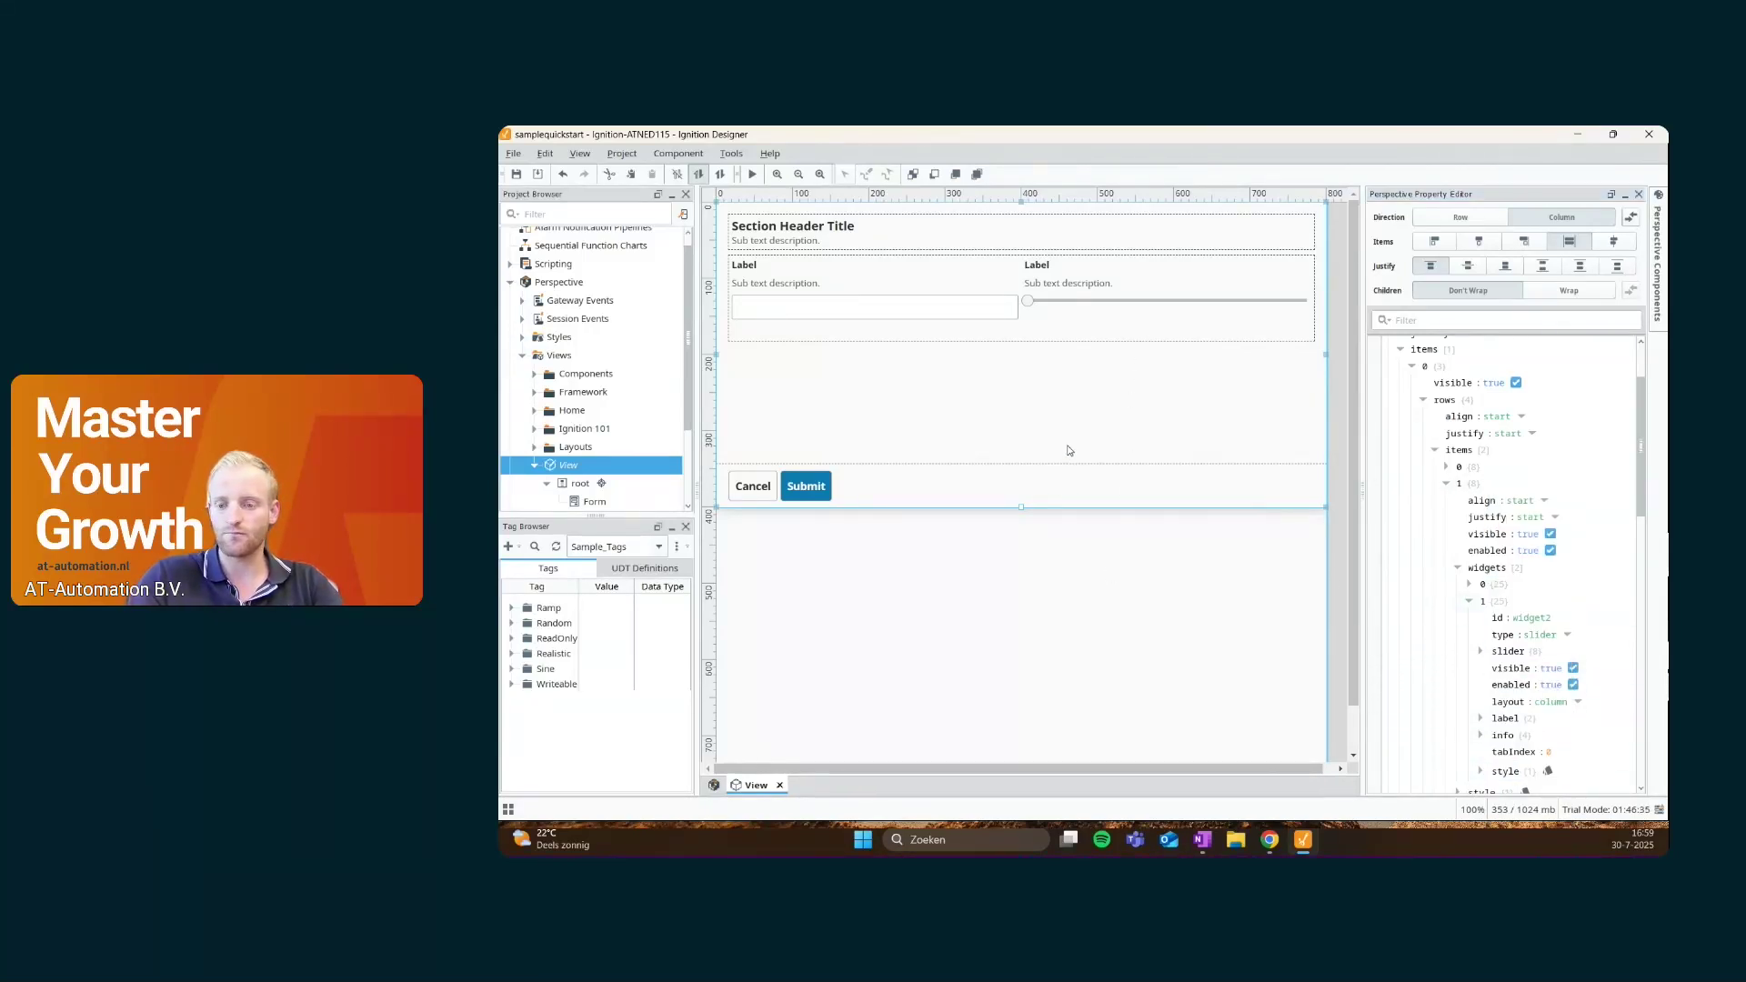
pyautogui.scroll(5, 1488, 455)
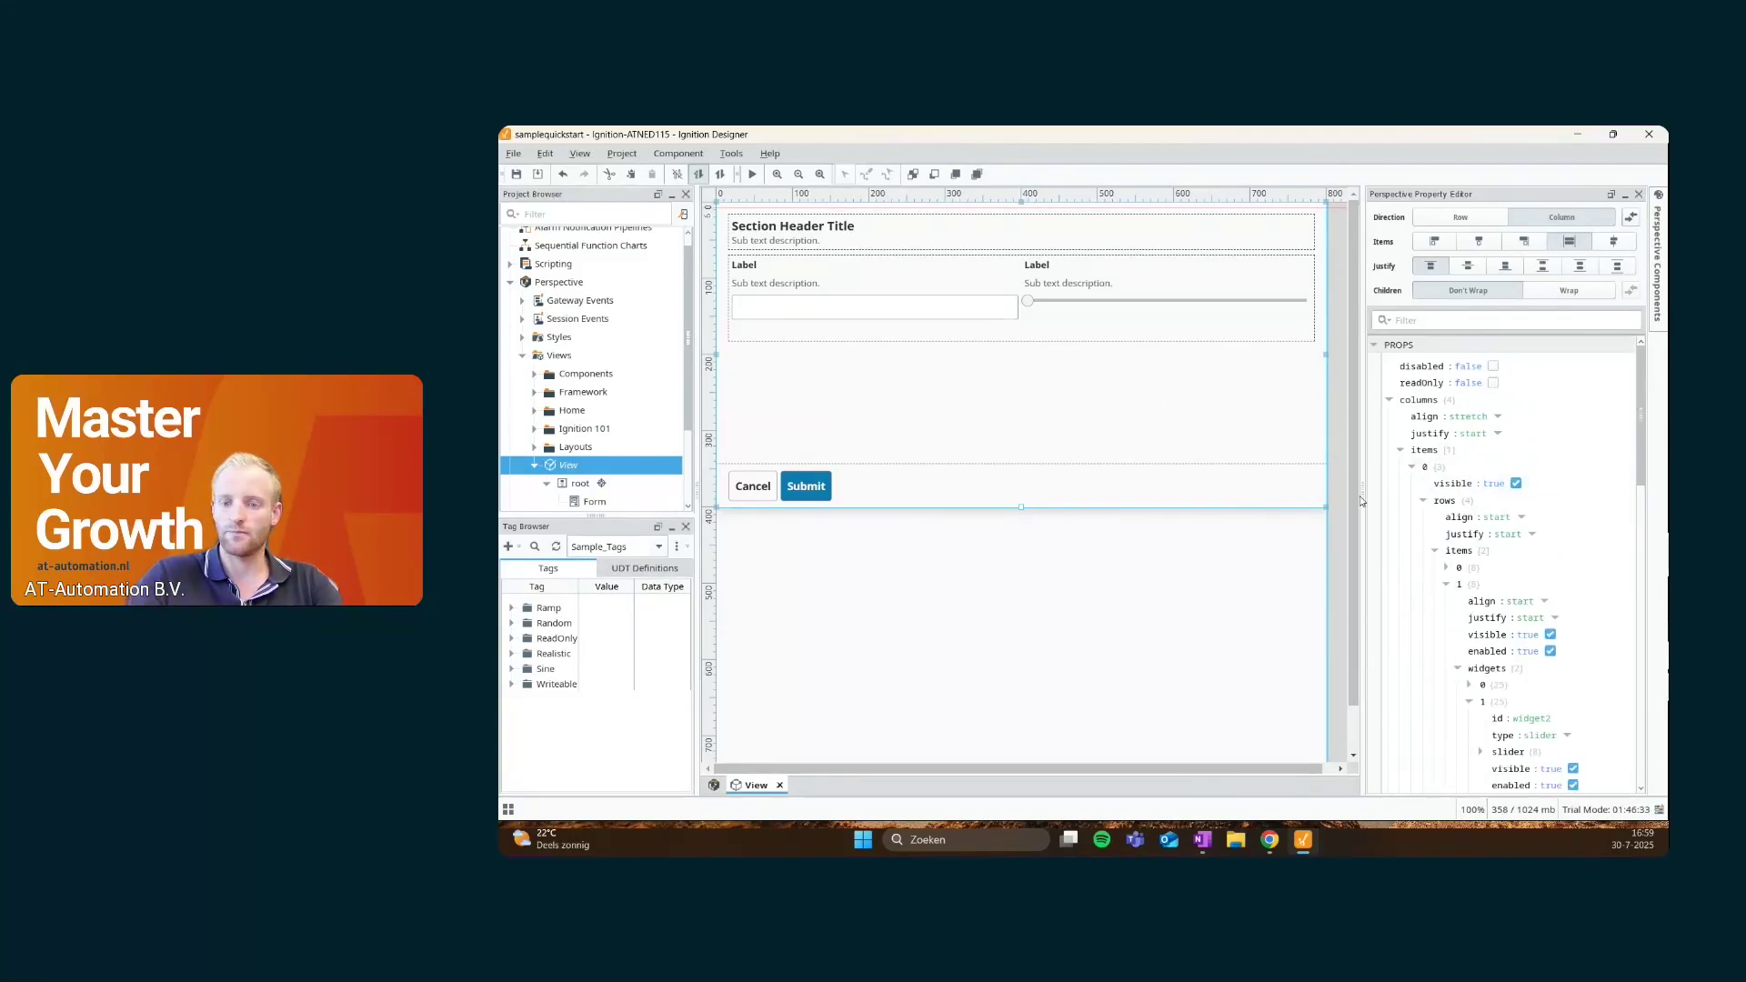
pyautogui.click(1390, 400)
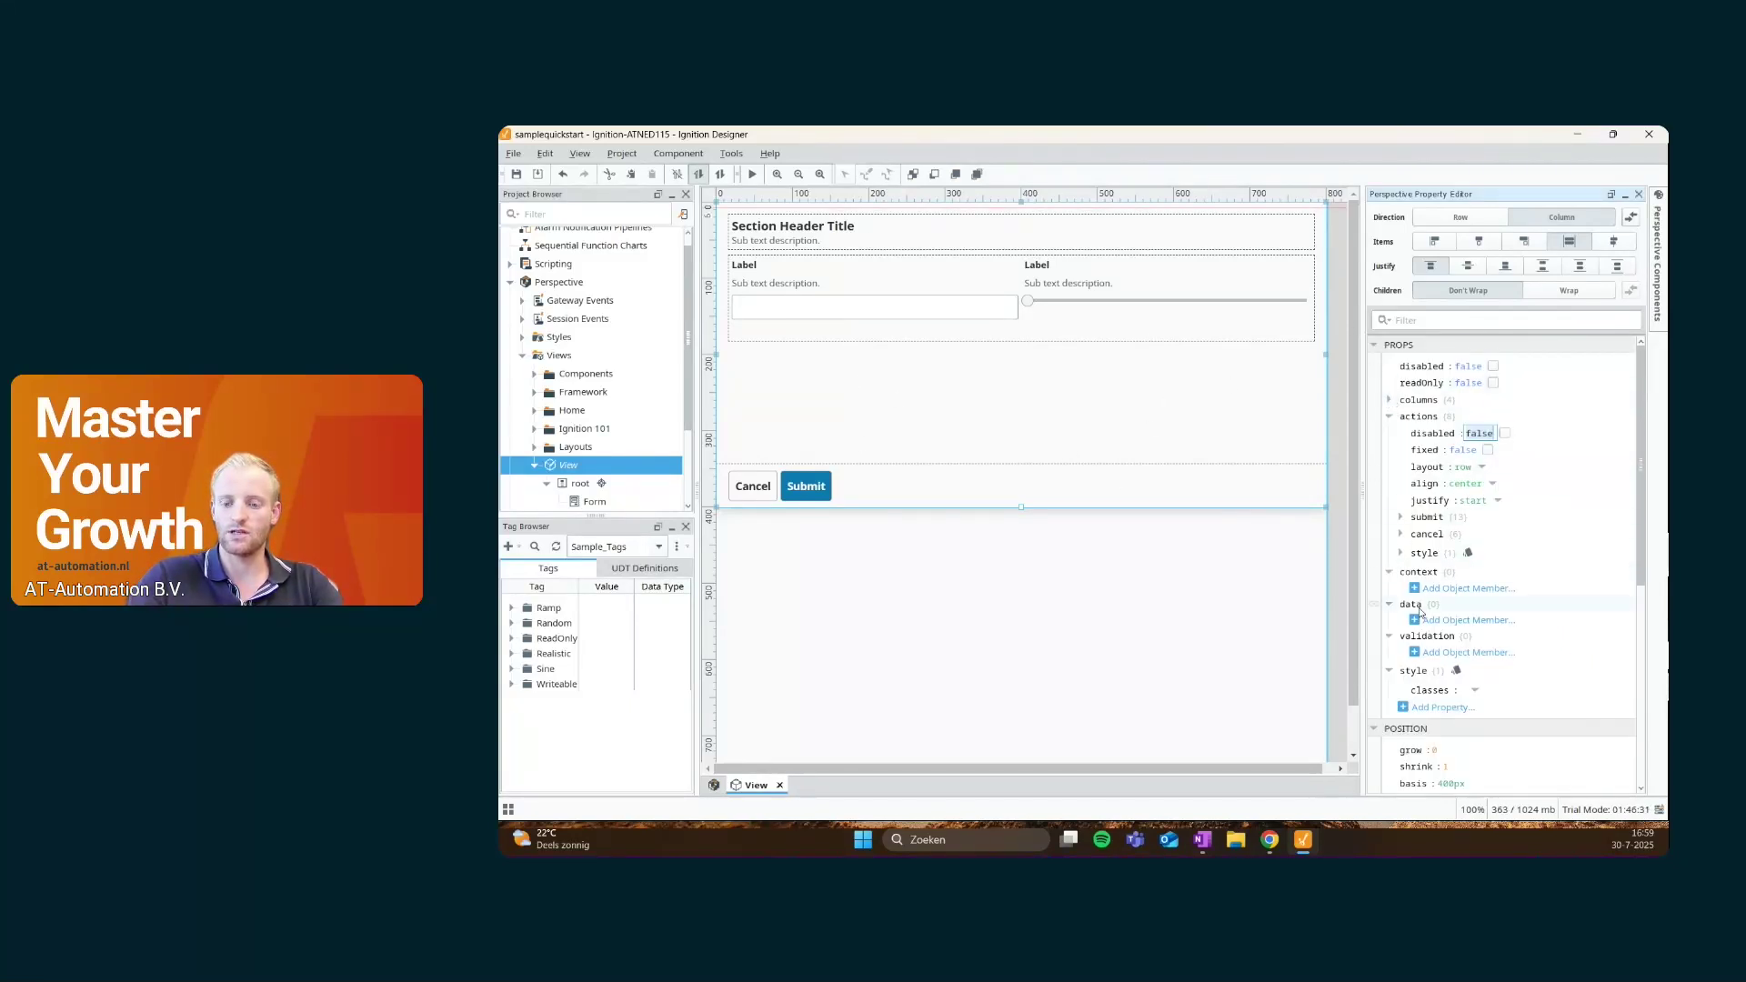
# Preview the form, drag the slider until widget2 records 51, then exit Preview Mode
pyautogui.click(753, 175)
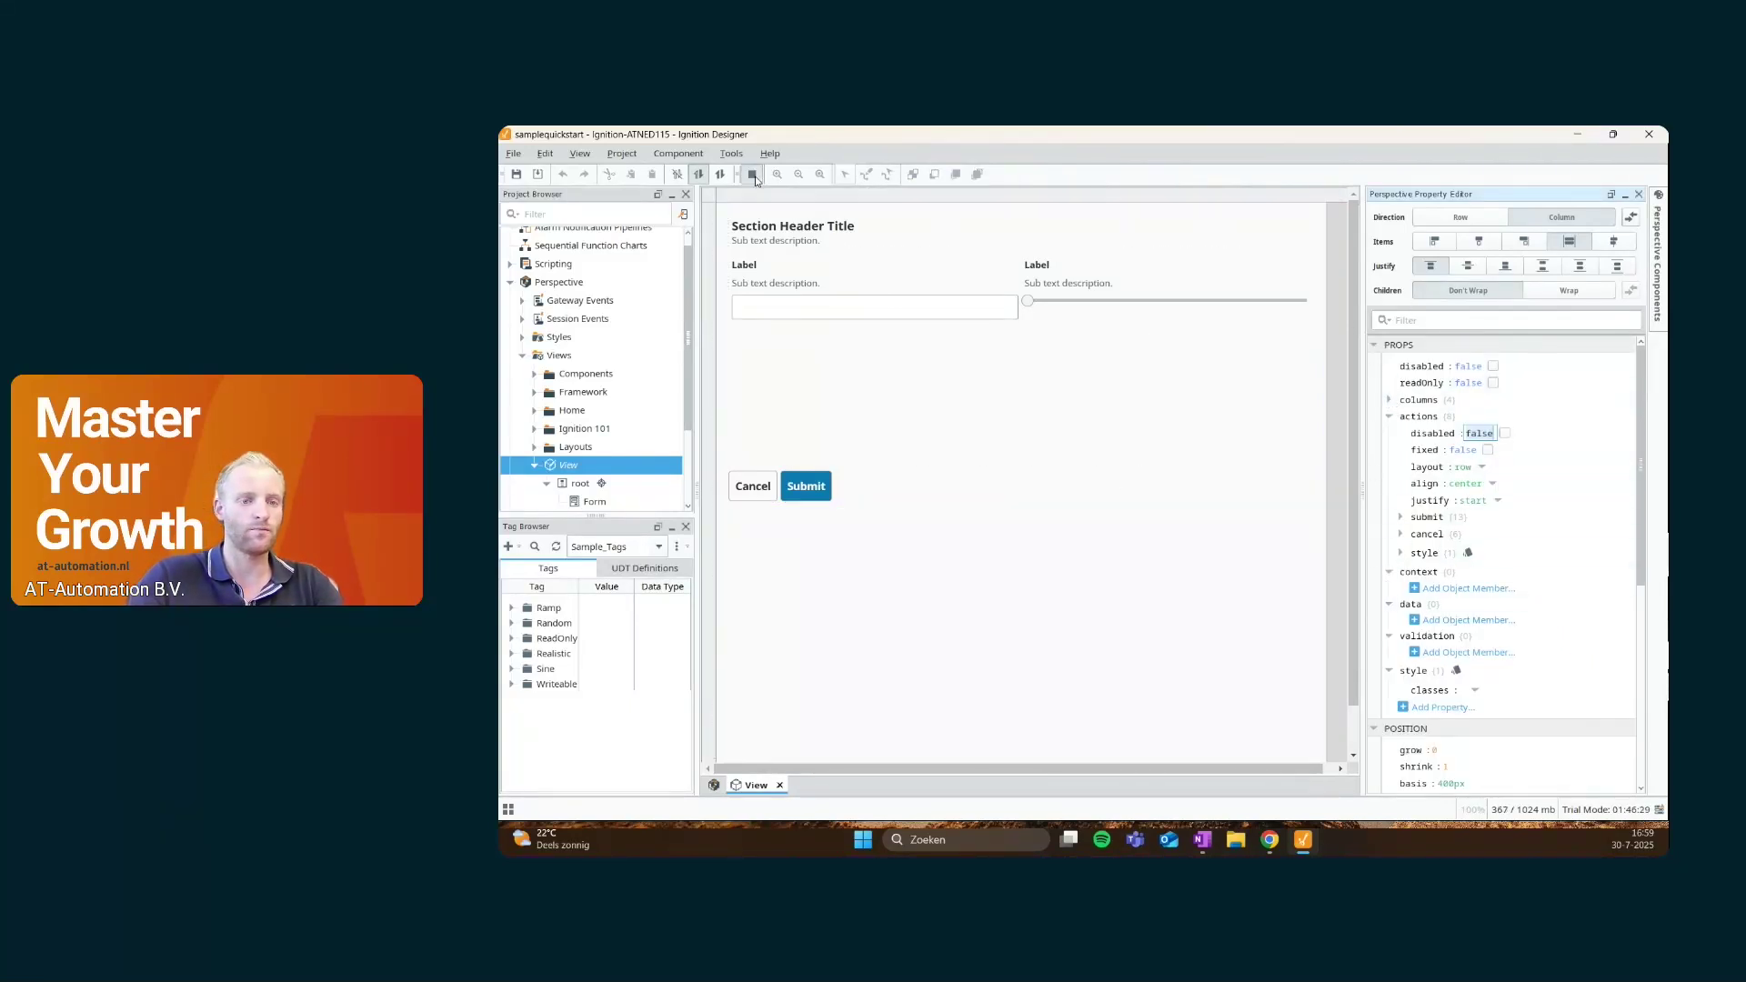
pyautogui.click(784, 304)
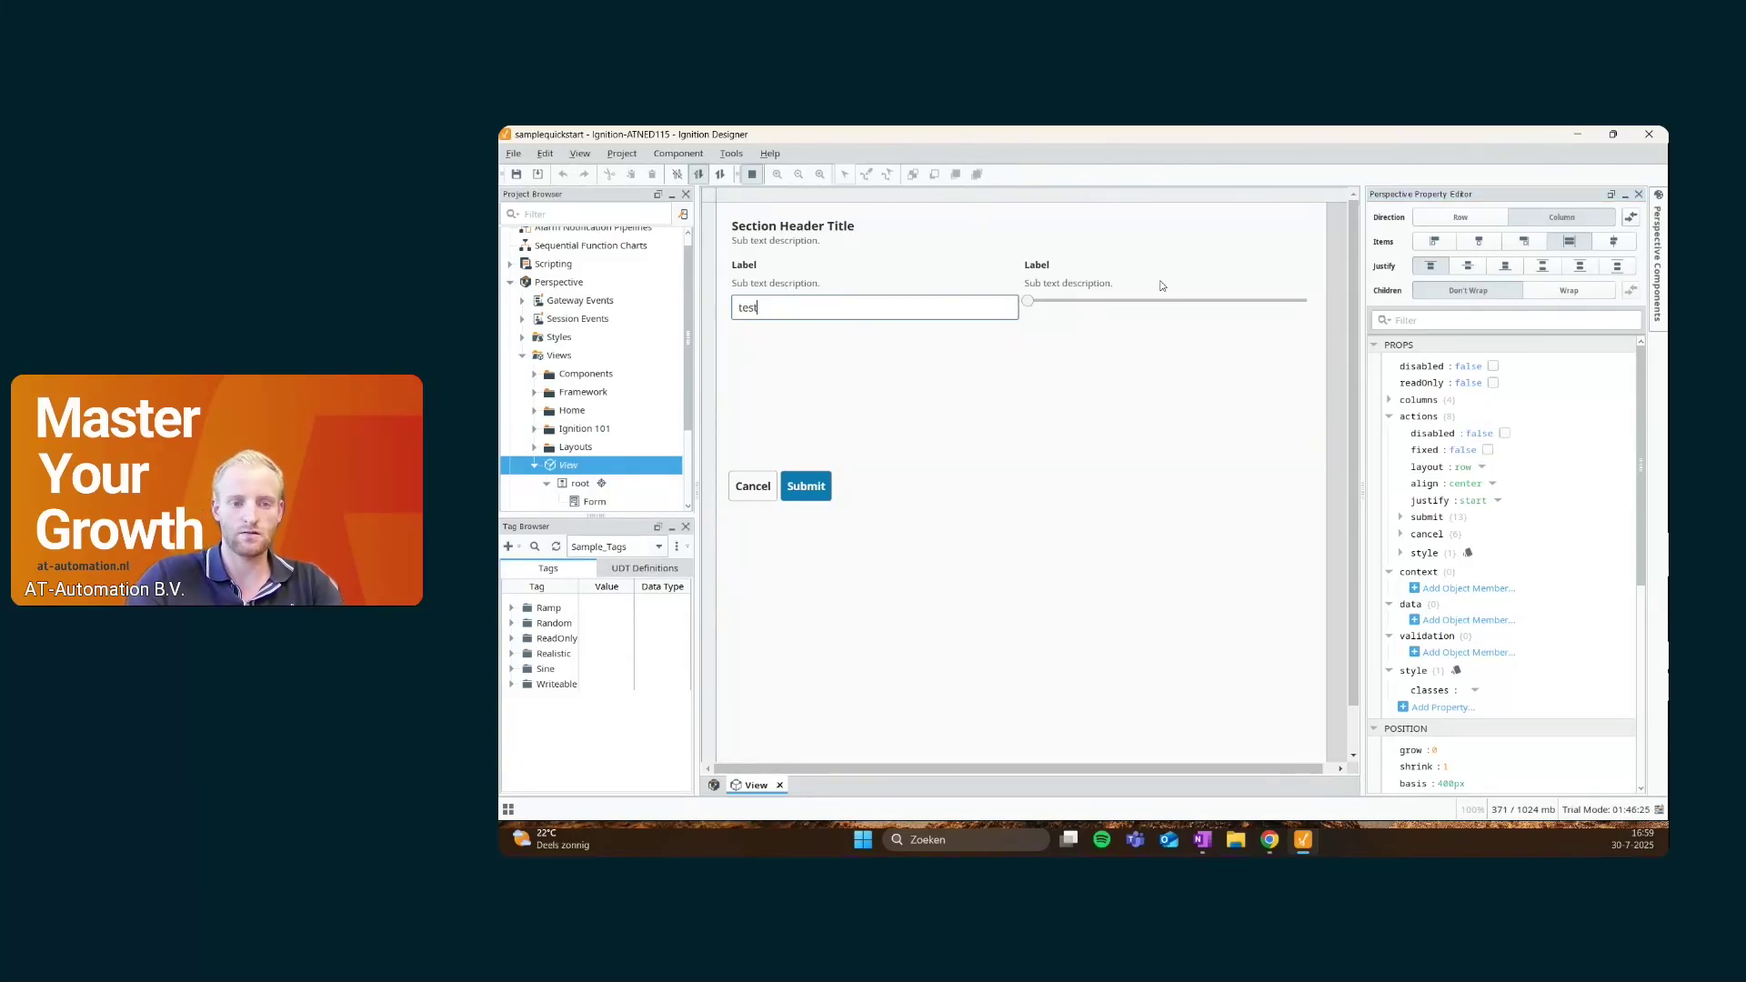
pyautogui.moveTo(1031, 301); pyautogui.dragTo(1075, 301)
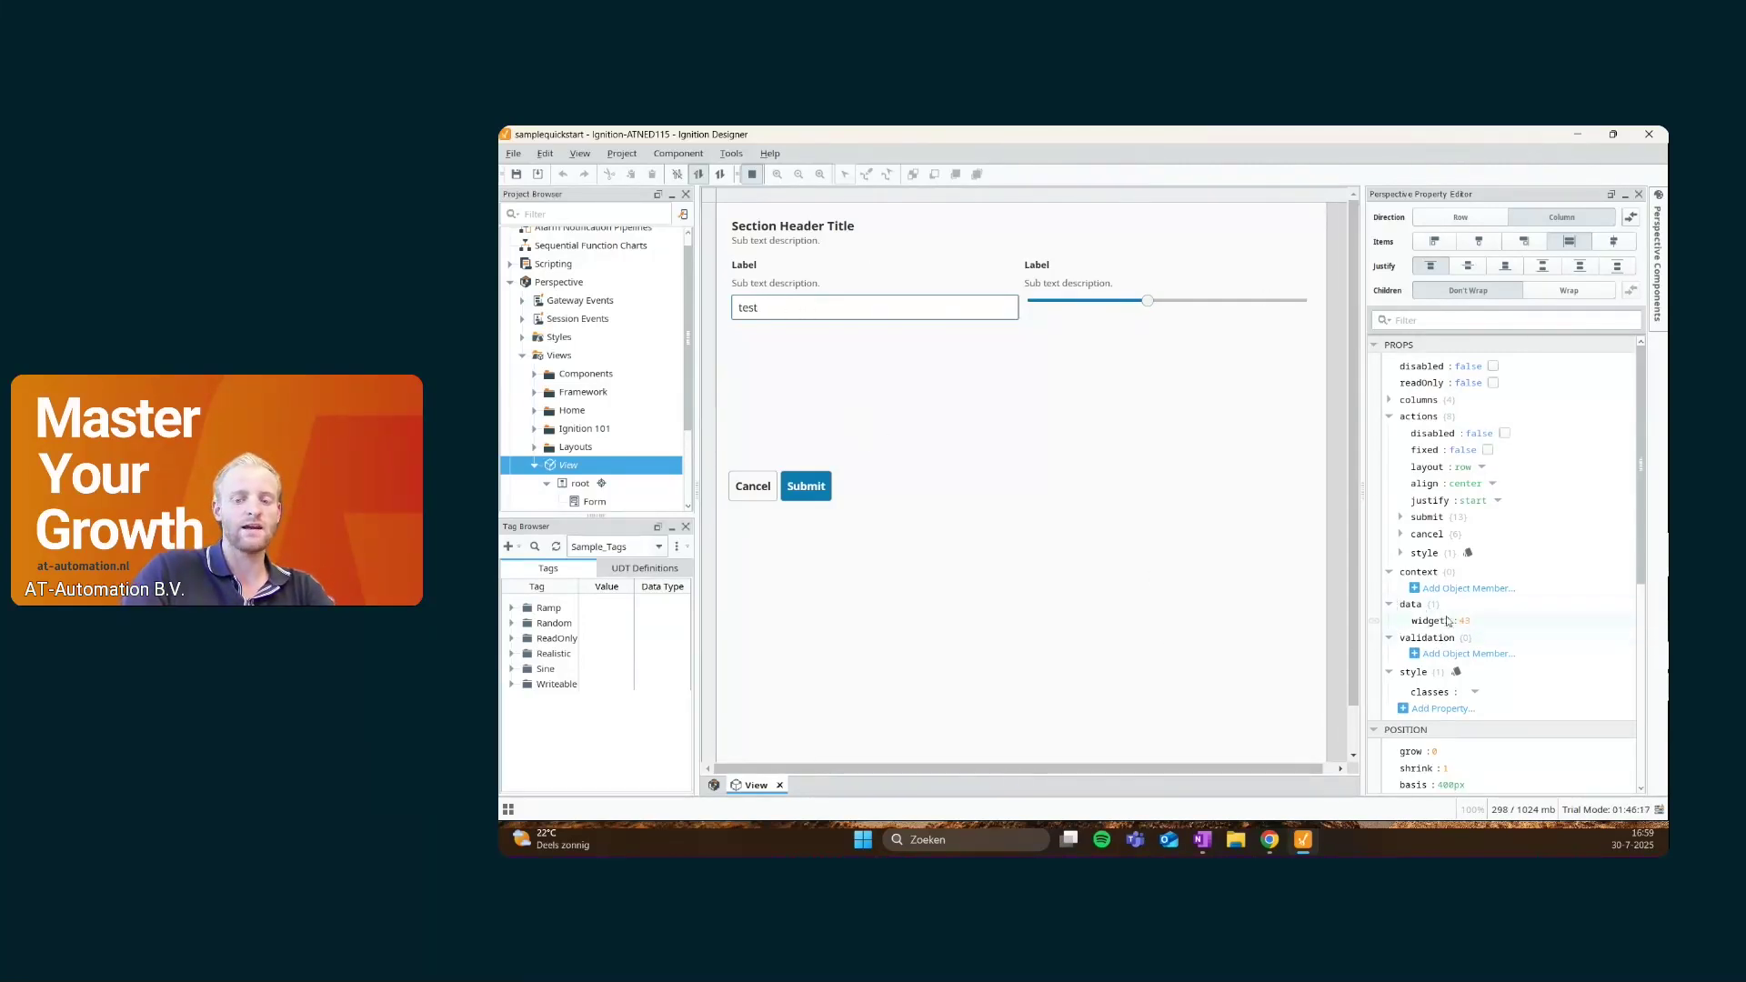
pyautogui.moveTo(1151, 303); pyautogui.dragTo(1197, 303)
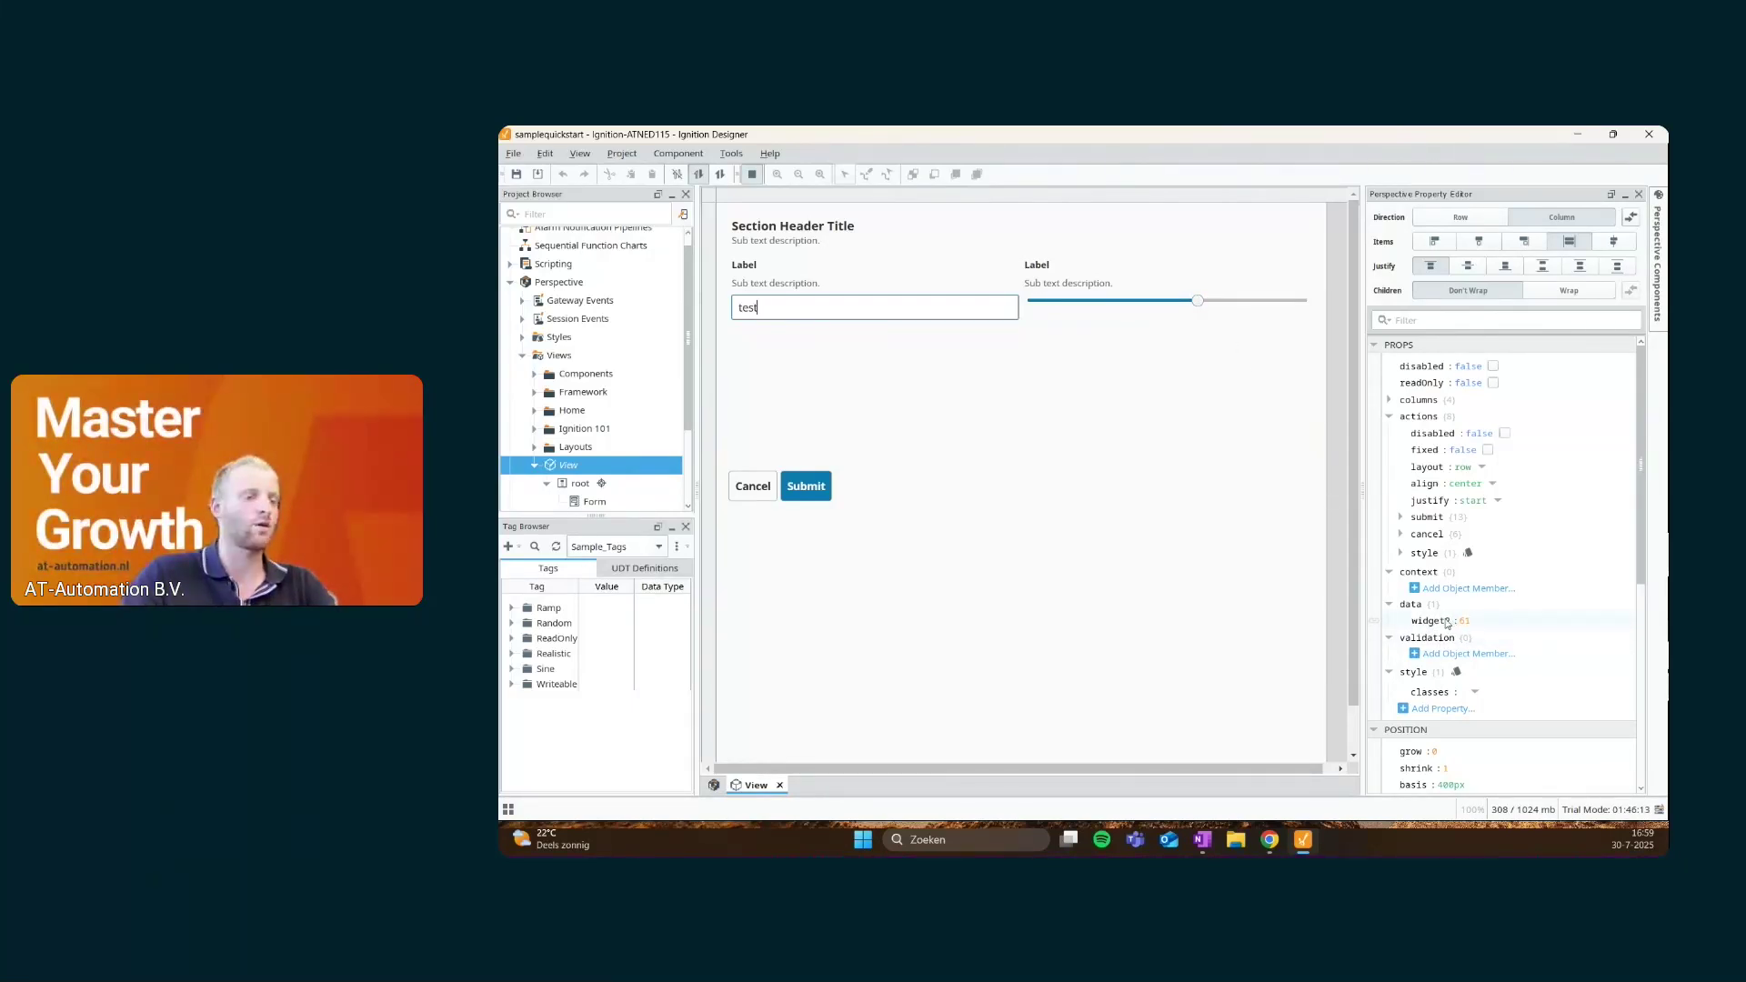
pyautogui.click(752, 174)
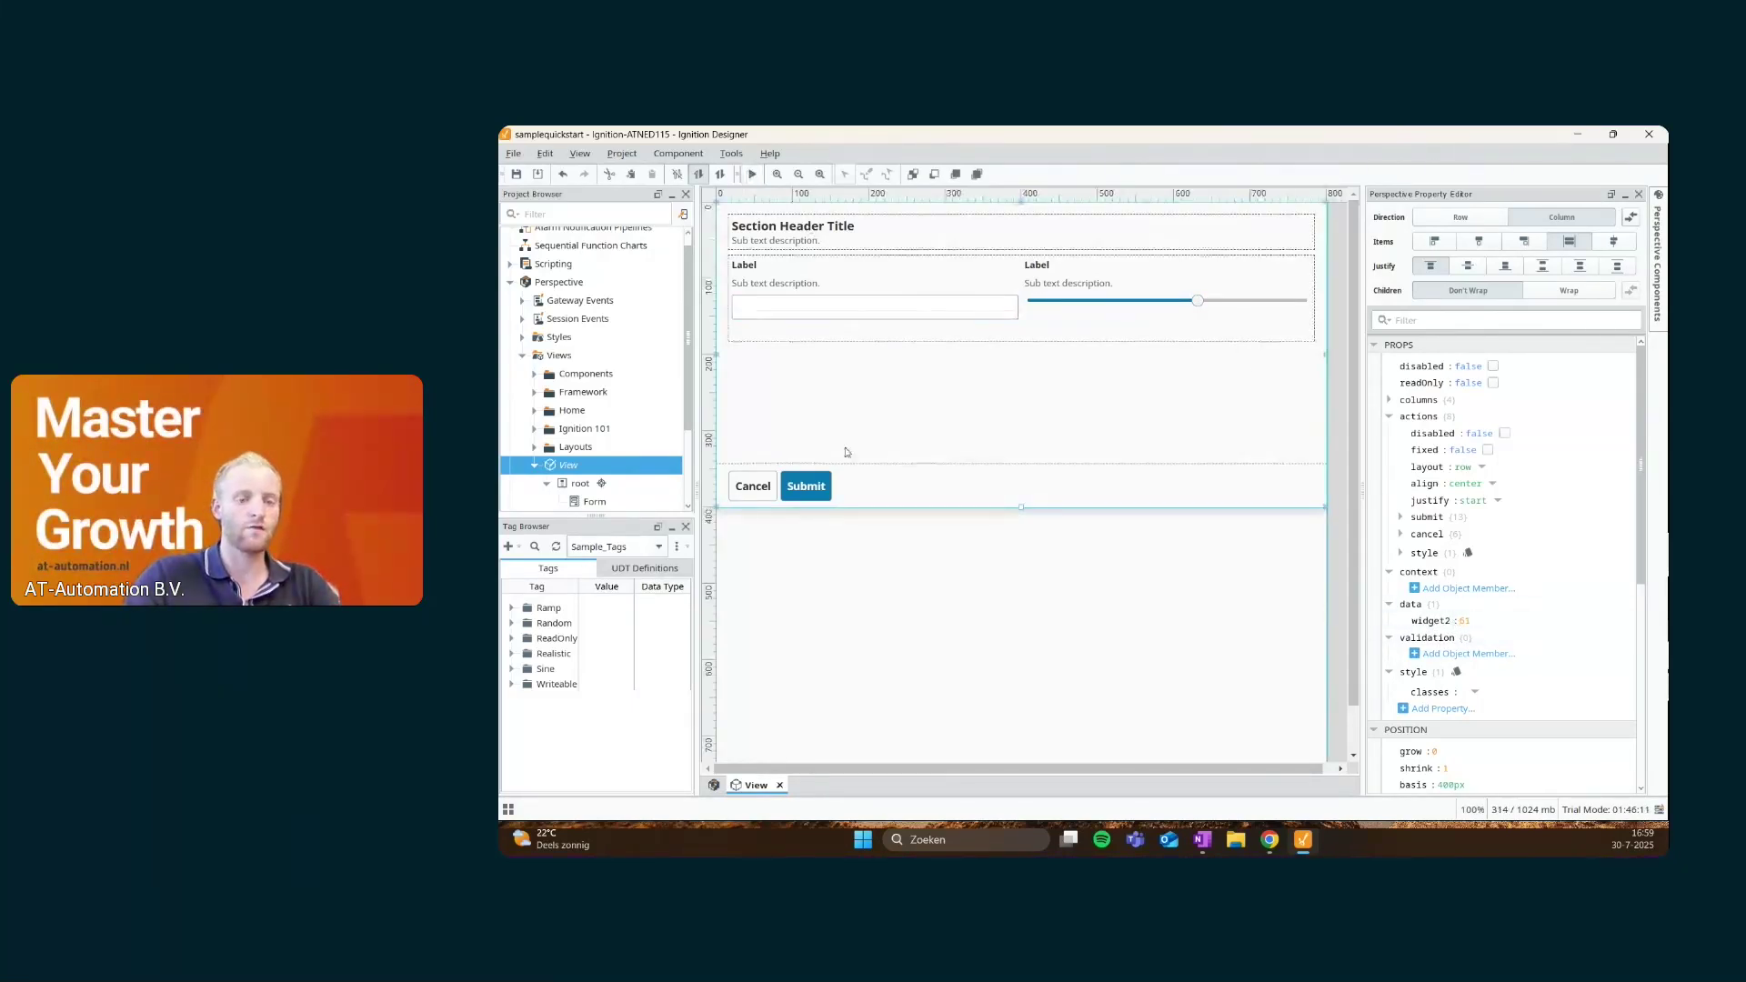
pyautogui.rightClick(803, 456)
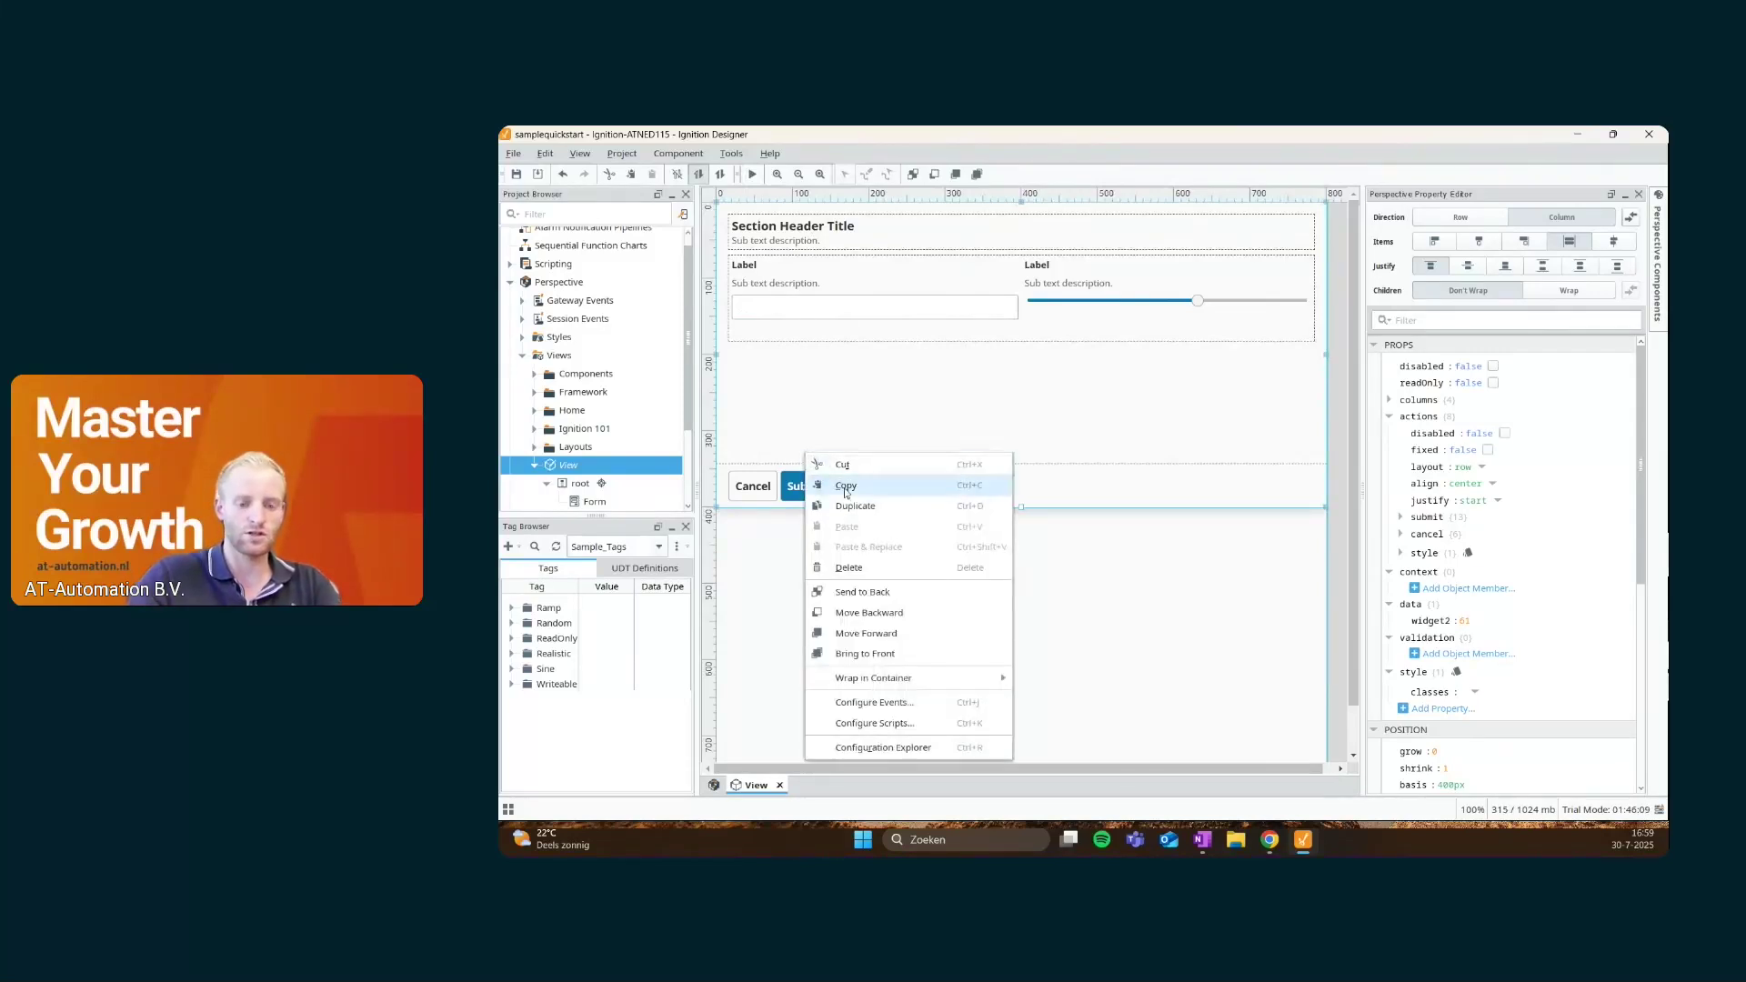
pyautogui.click(889, 705)
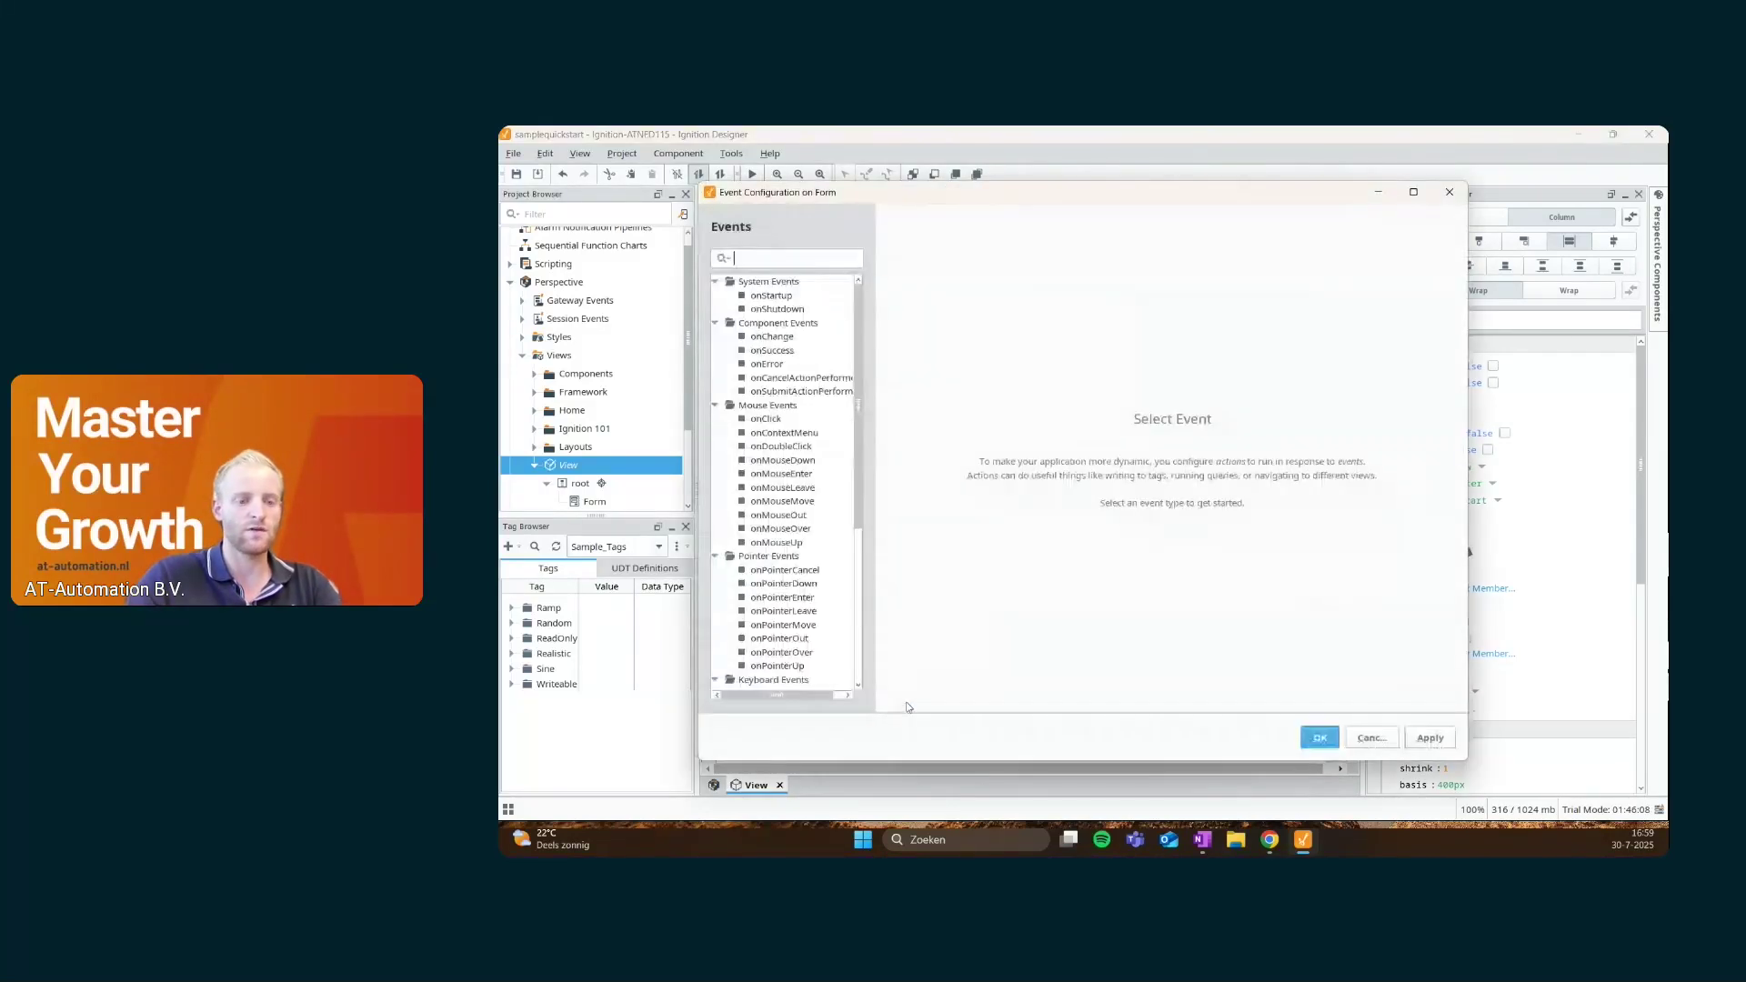
pyautogui.click(808, 392)
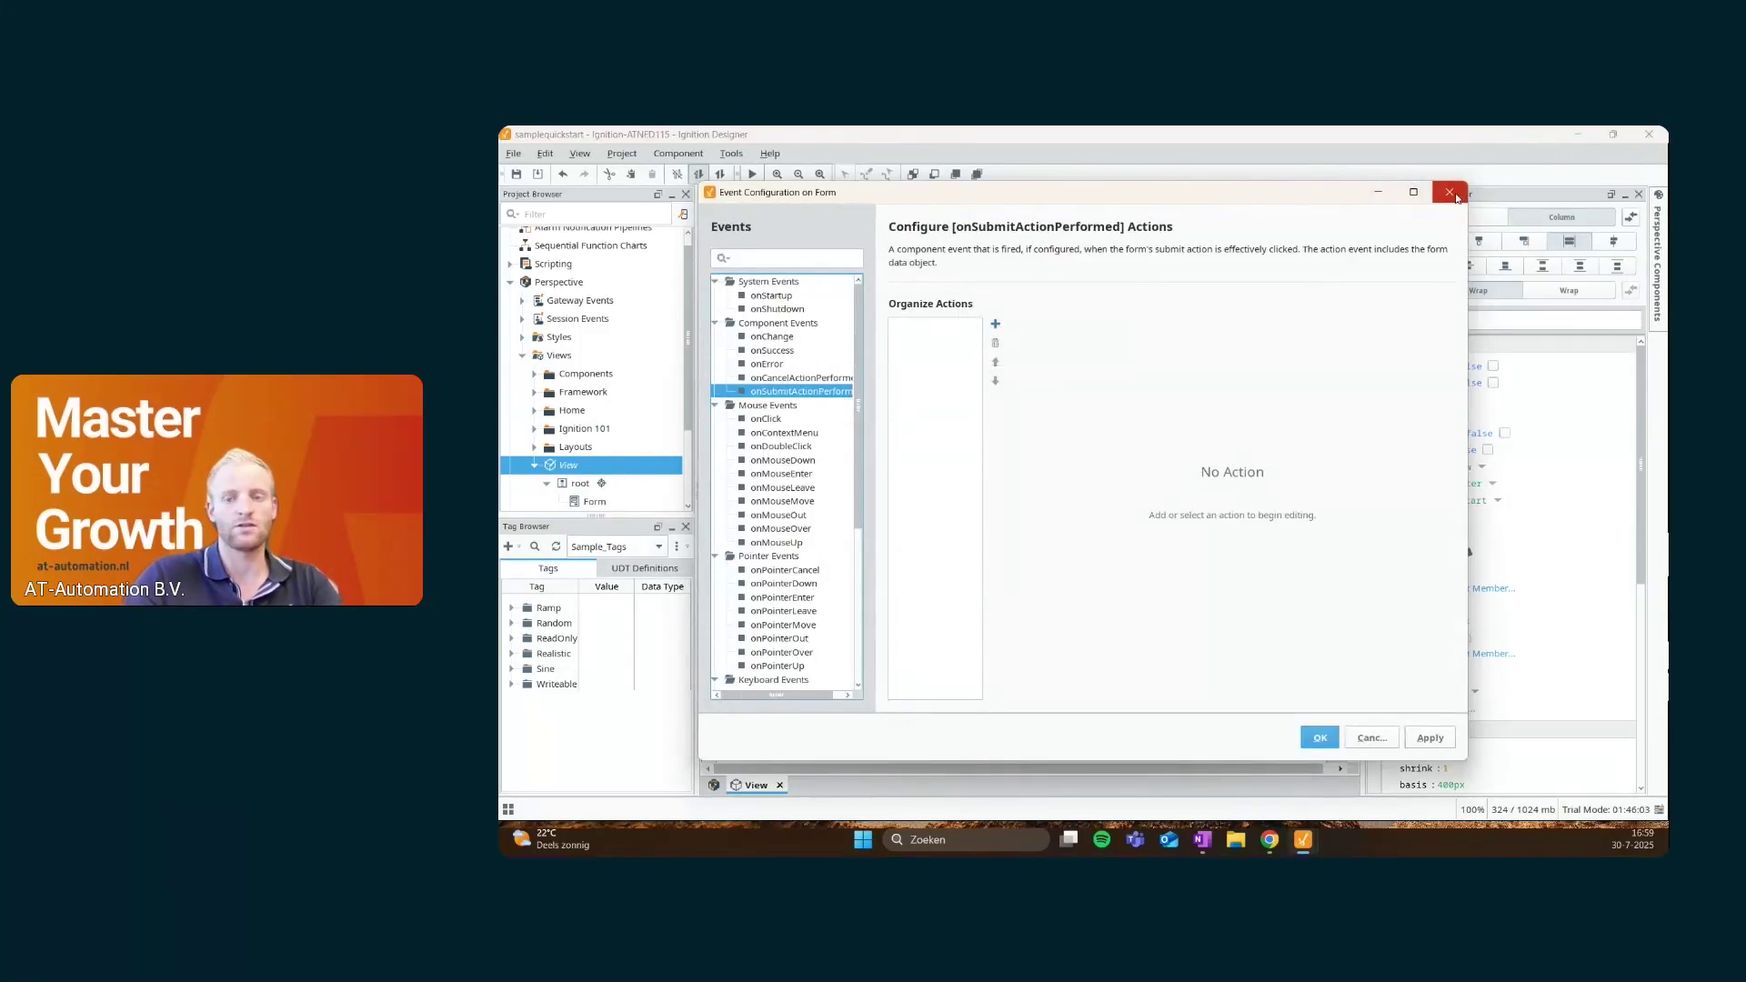
pyautogui.click(1450, 192)
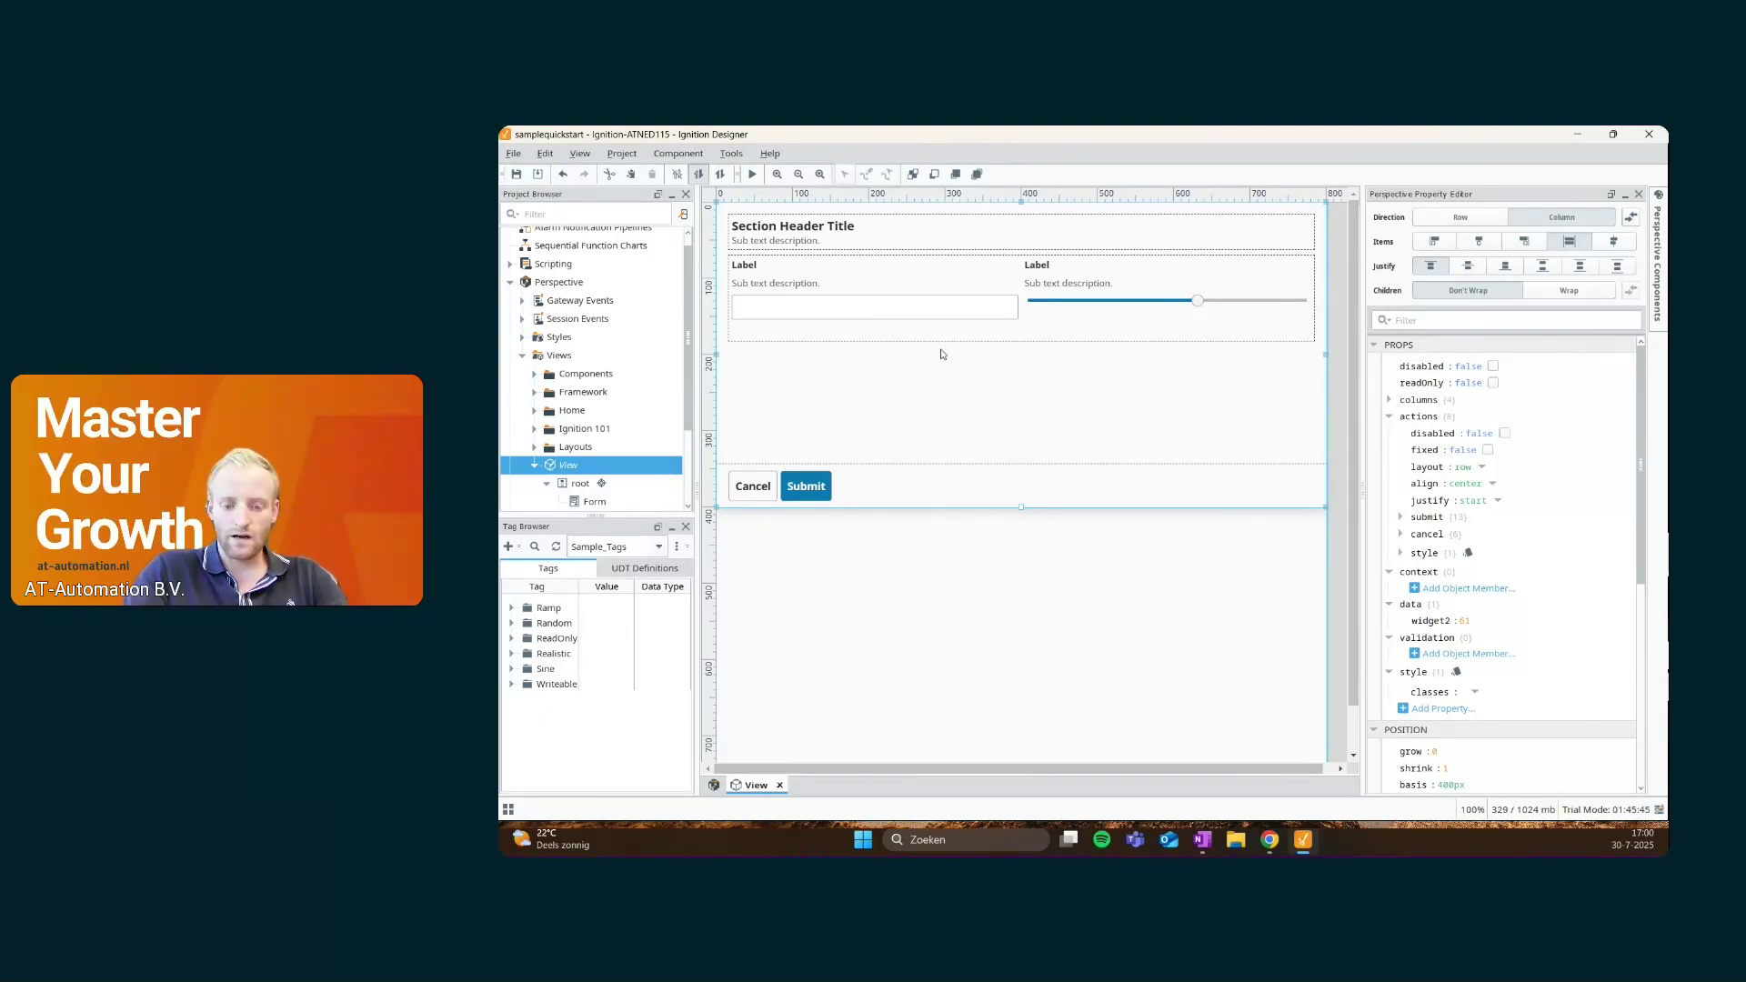
# Bring the Gateway window forward and go to Connections > Devices > Connections
pyautogui.moveTo(1269, 839)
pyautogui.click(1371, 752)
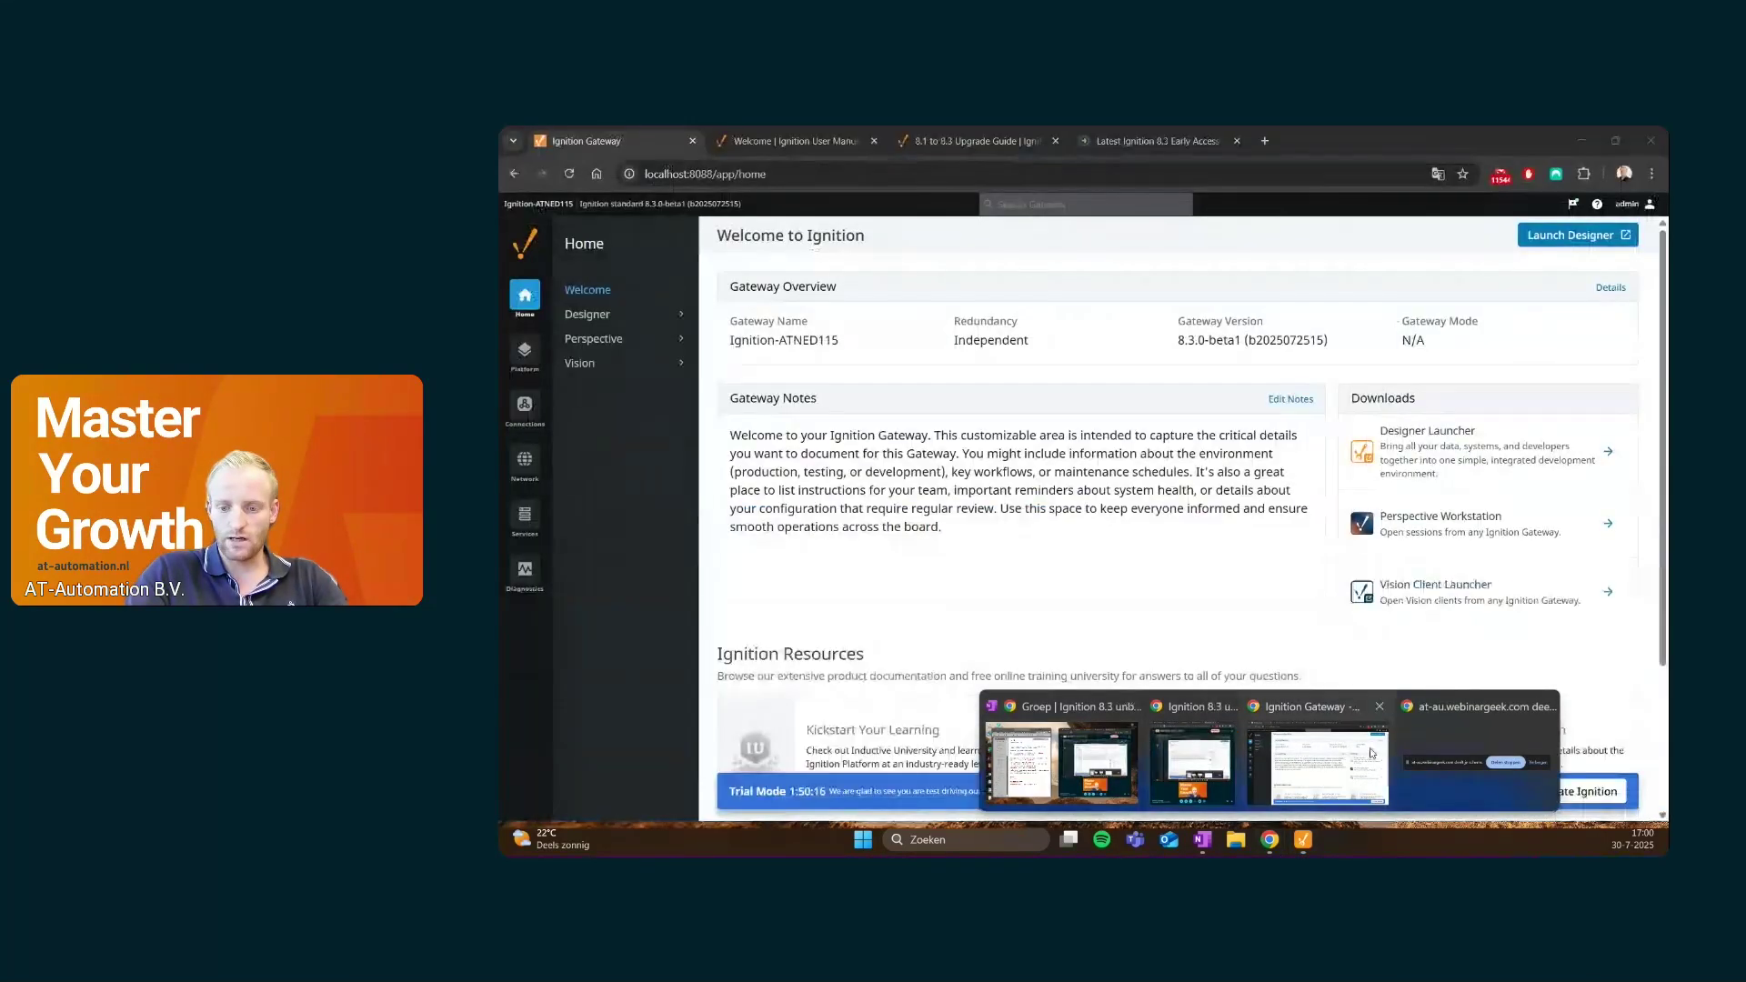
pyautogui.click(1318, 764)
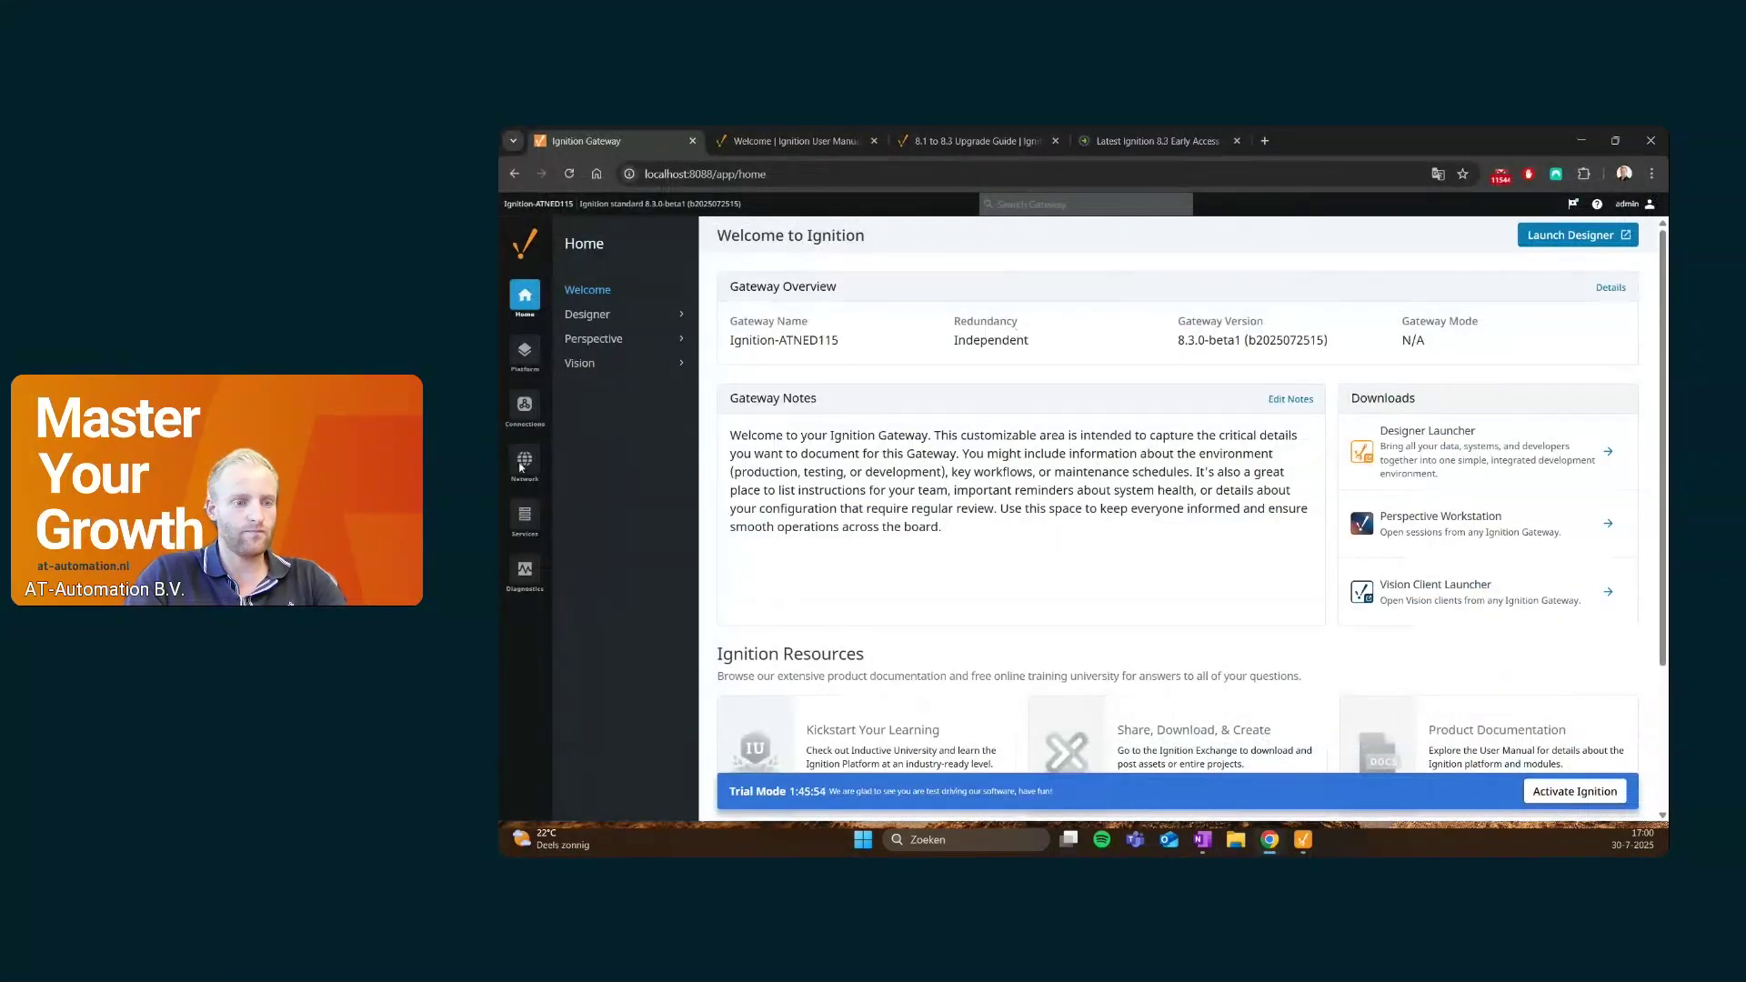
pyautogui.click(526, 407)
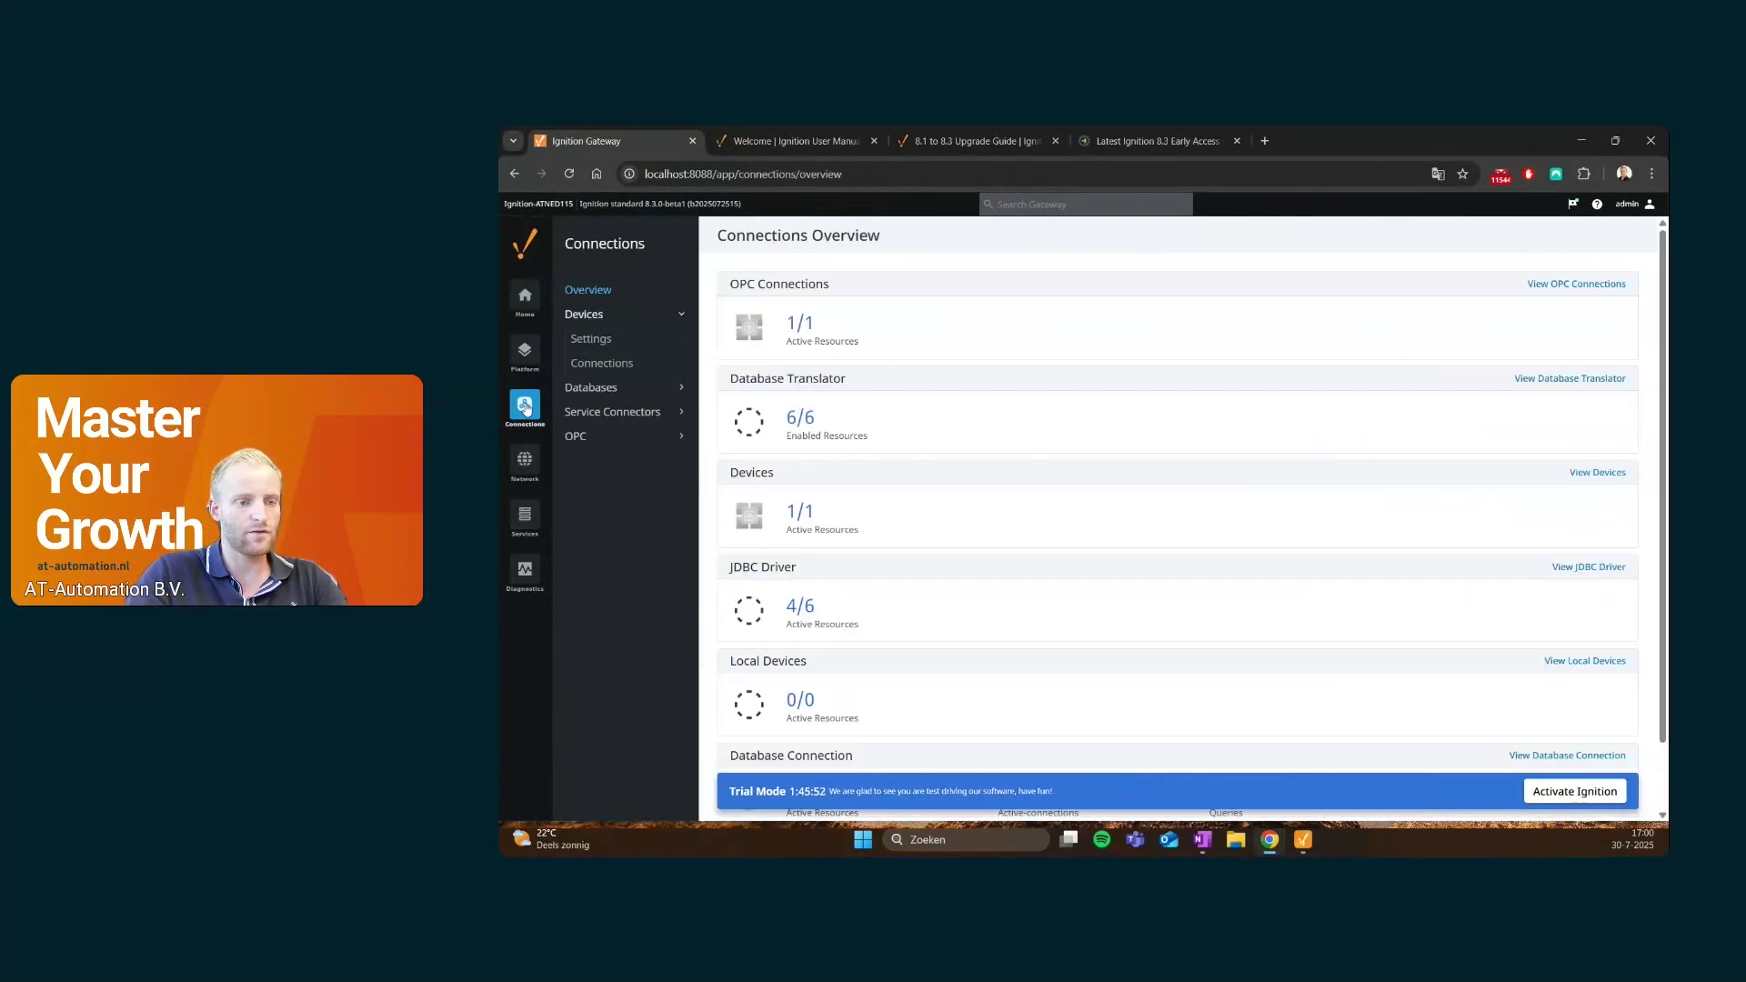
pyautogui.click(585, 365)
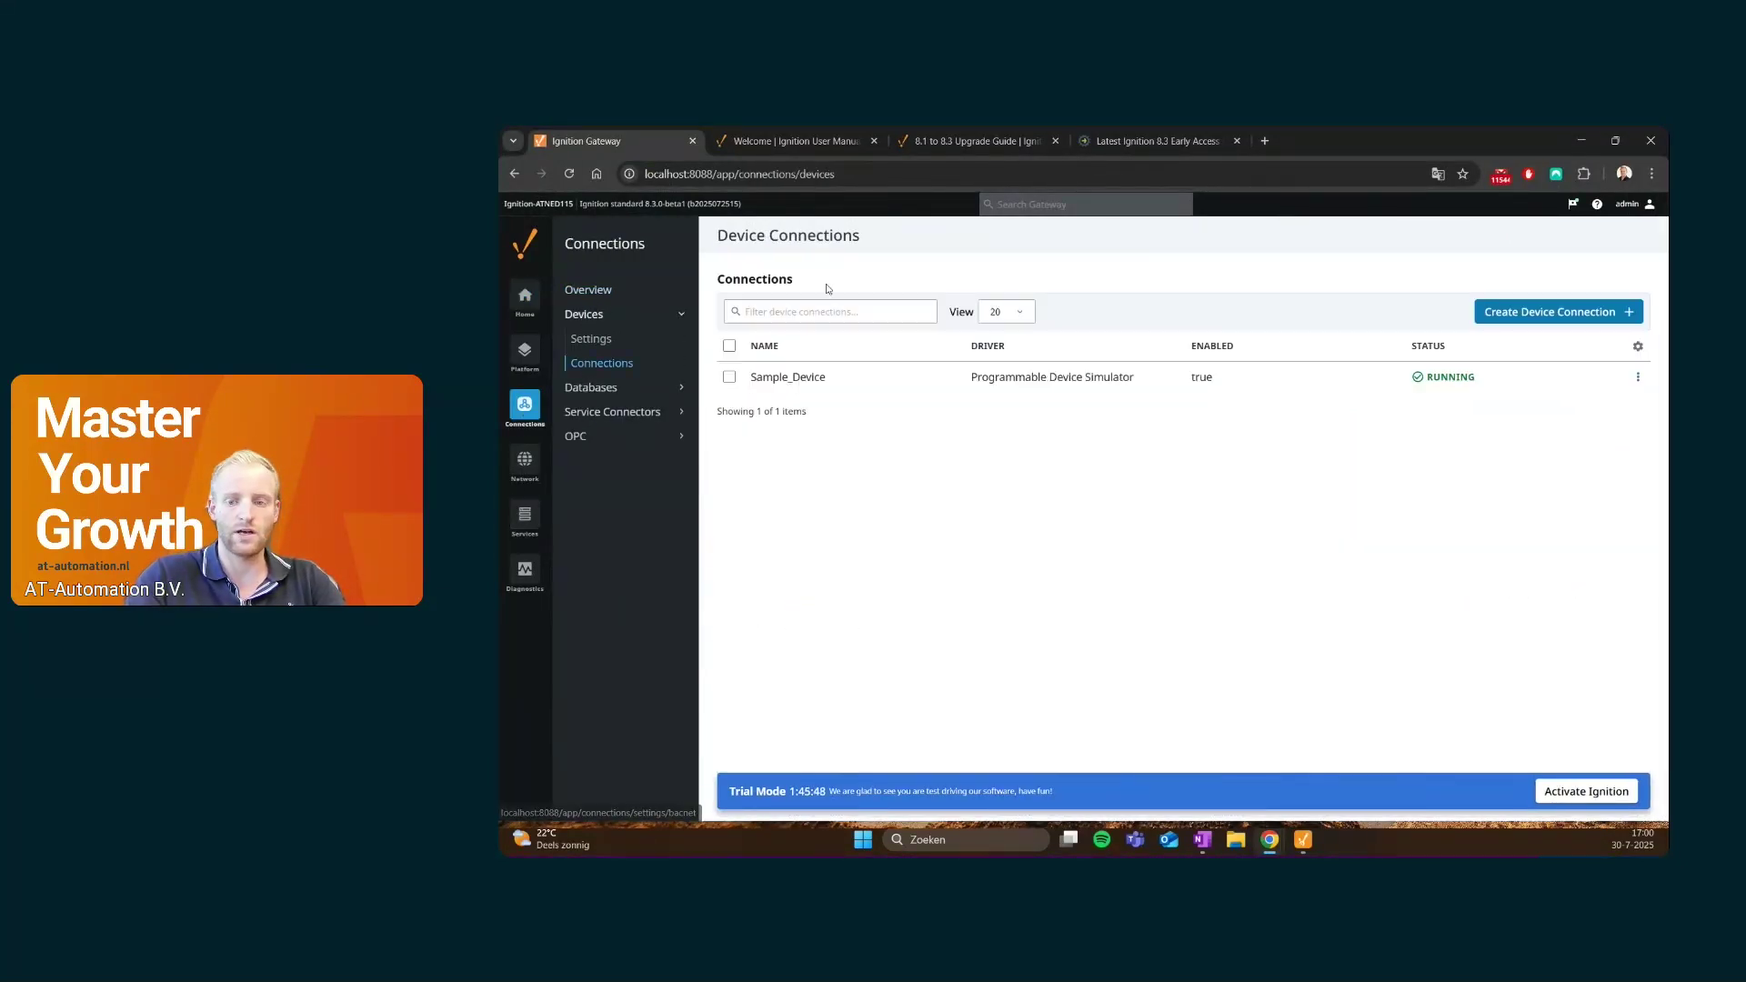
# Start a new device connection and select the Siemens Driver
pyautogui.click(1558, 312)
pyautogui.scroll(-3, 1027, 524)
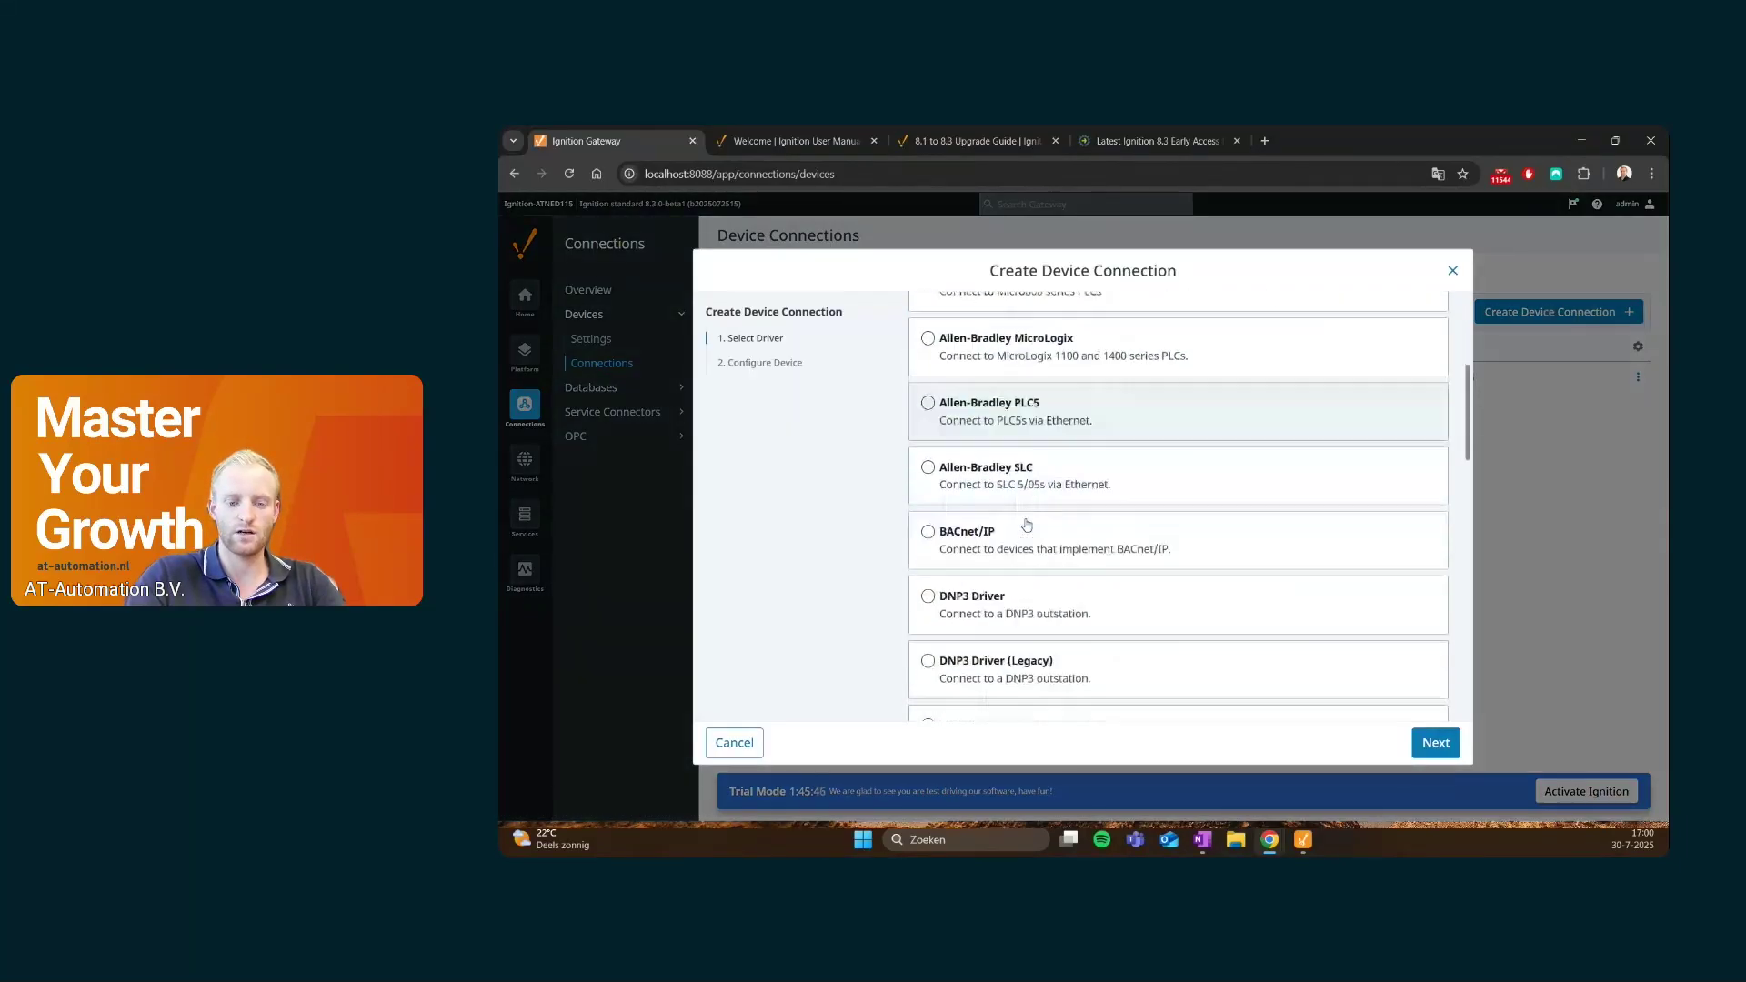
pyautogui.scroll(-6, 1027, 525)
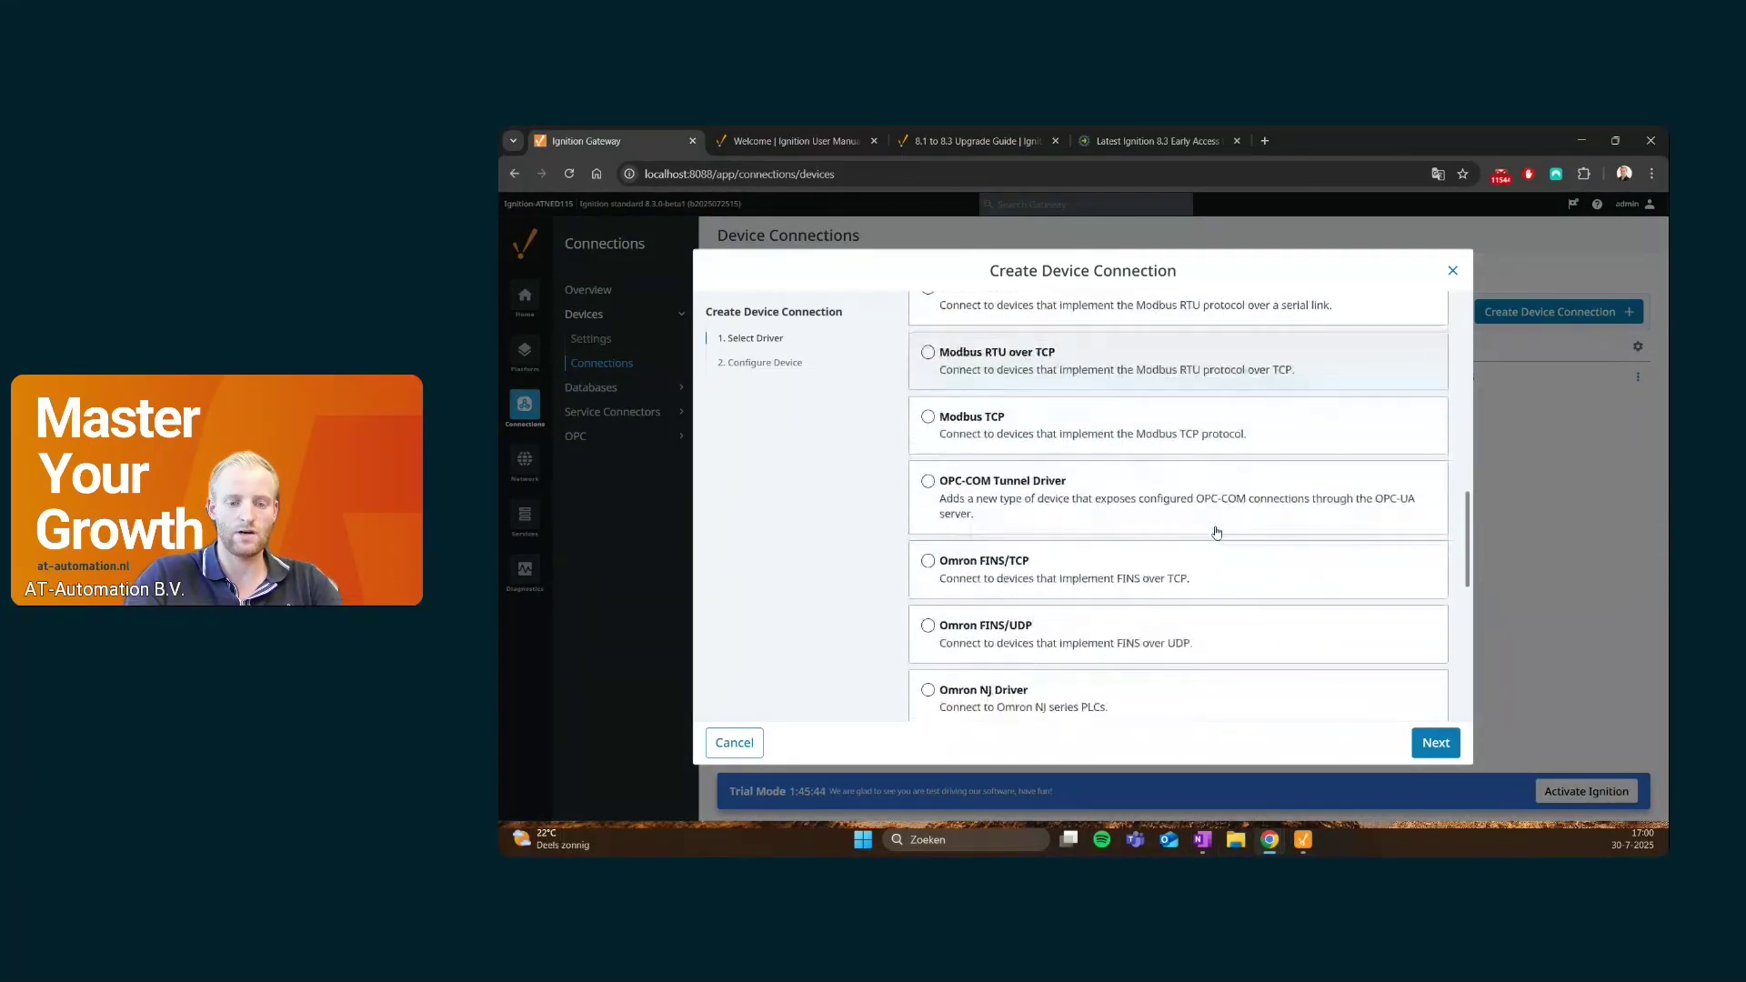
pyautogui.scroll(-4, 1217, 533)
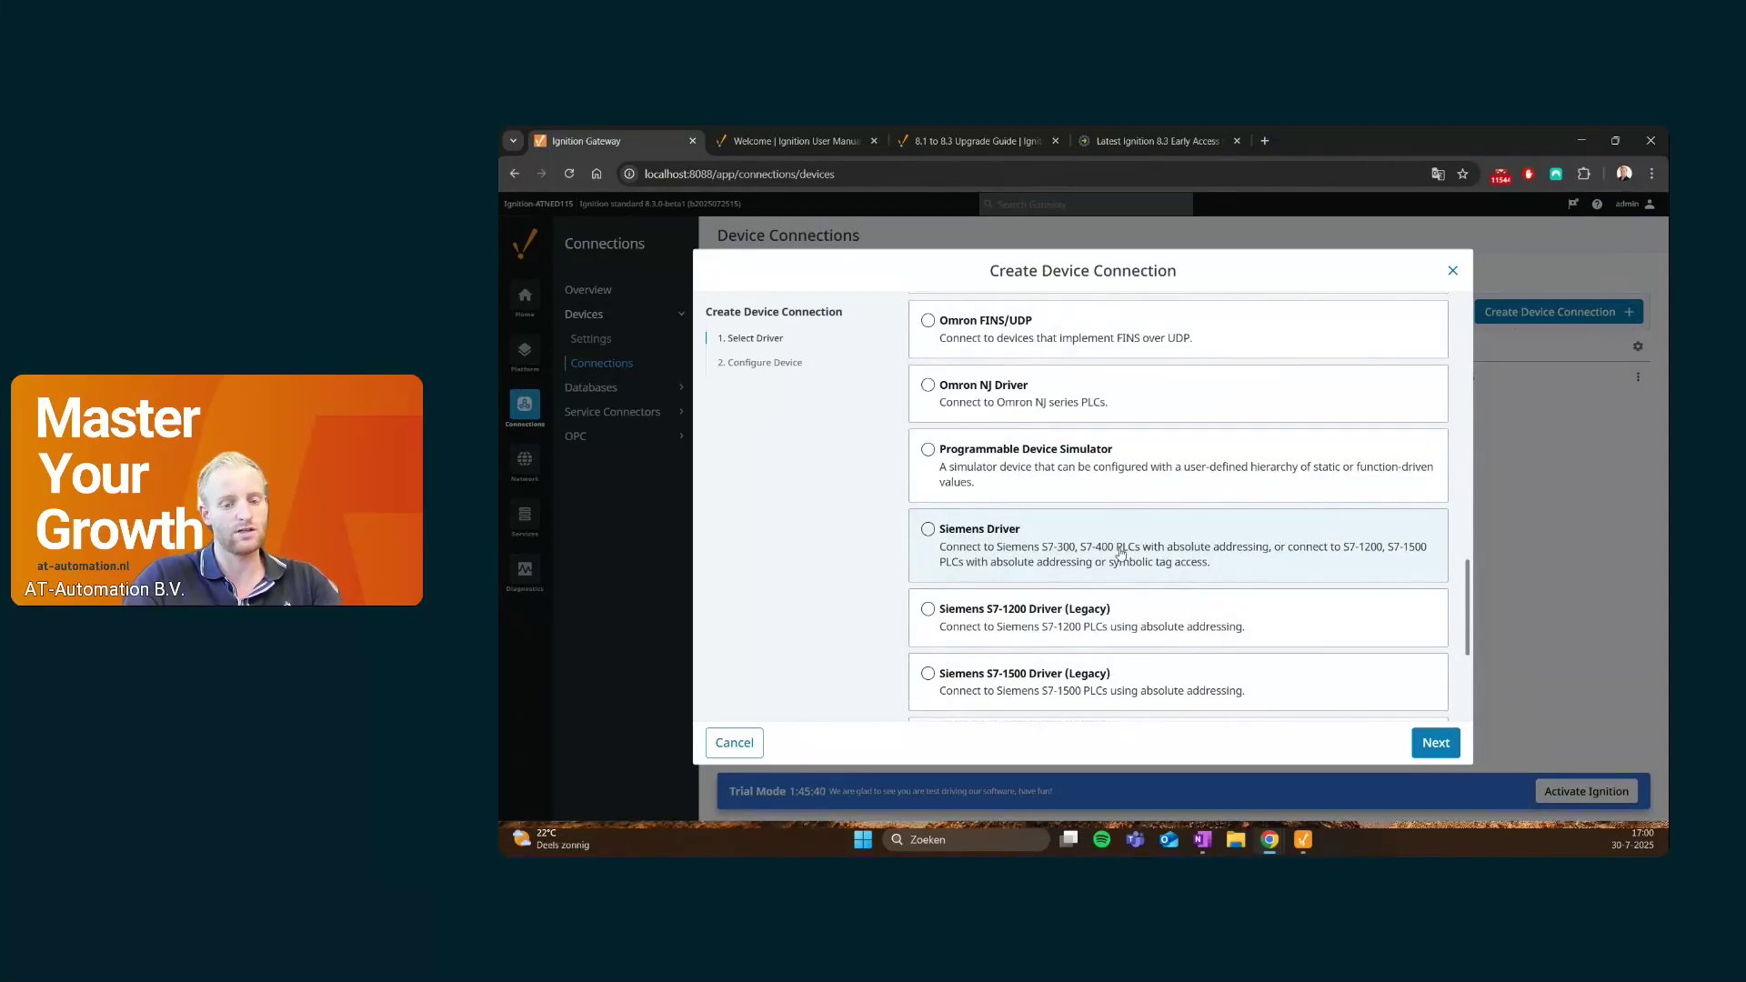
pyautogui.scroll(-3, 1121, 552)
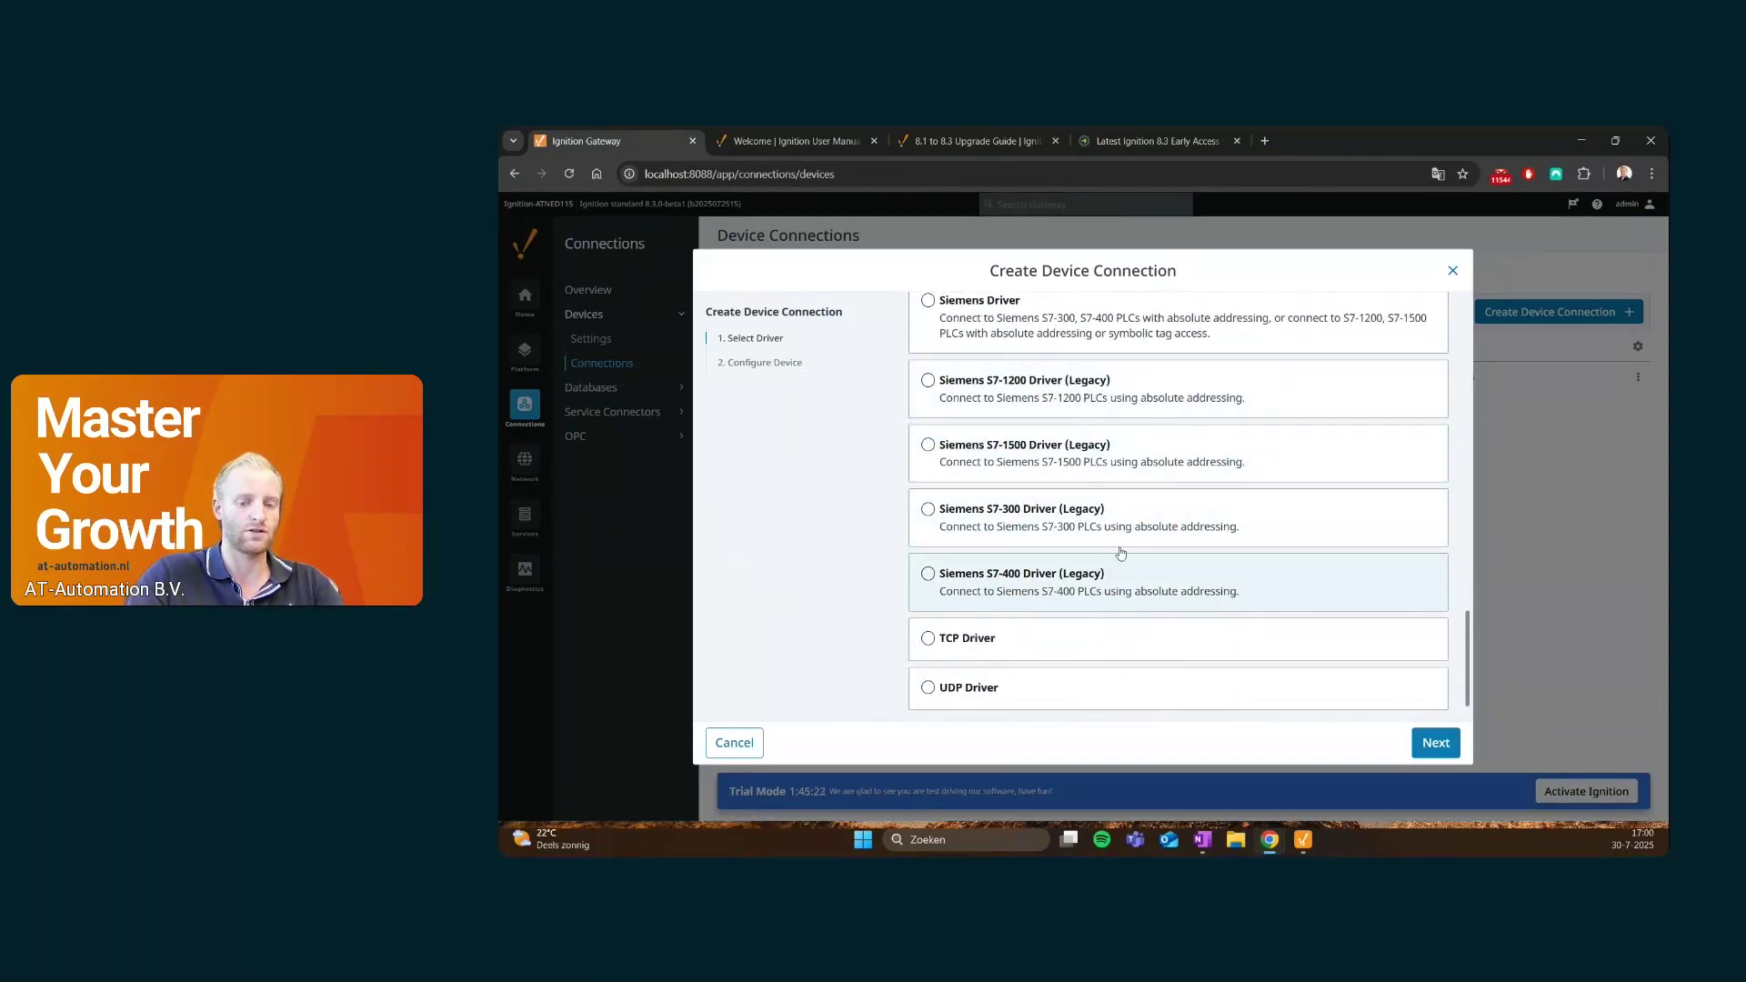
pyautogui.scroll(1, 1121, 552)
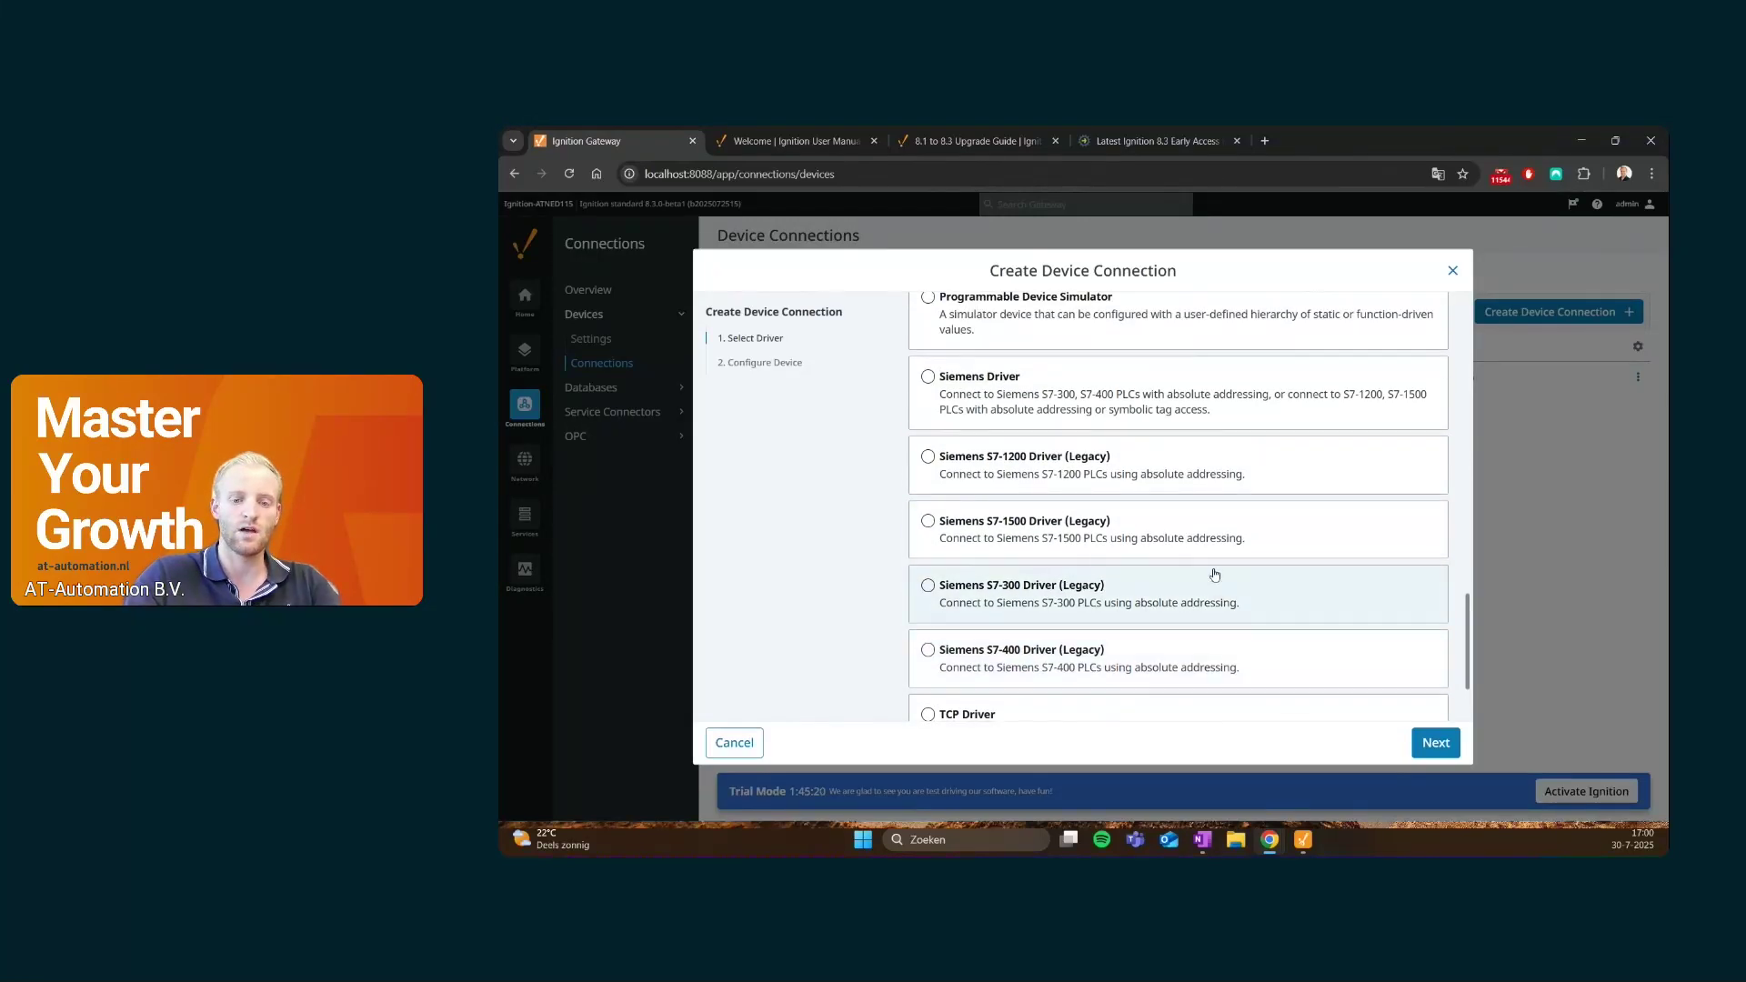
pyautogui.click(1018, 391)
# Name the Siemens device test with hostname 192.168.1.240
pyautogui.click(1433, 742)
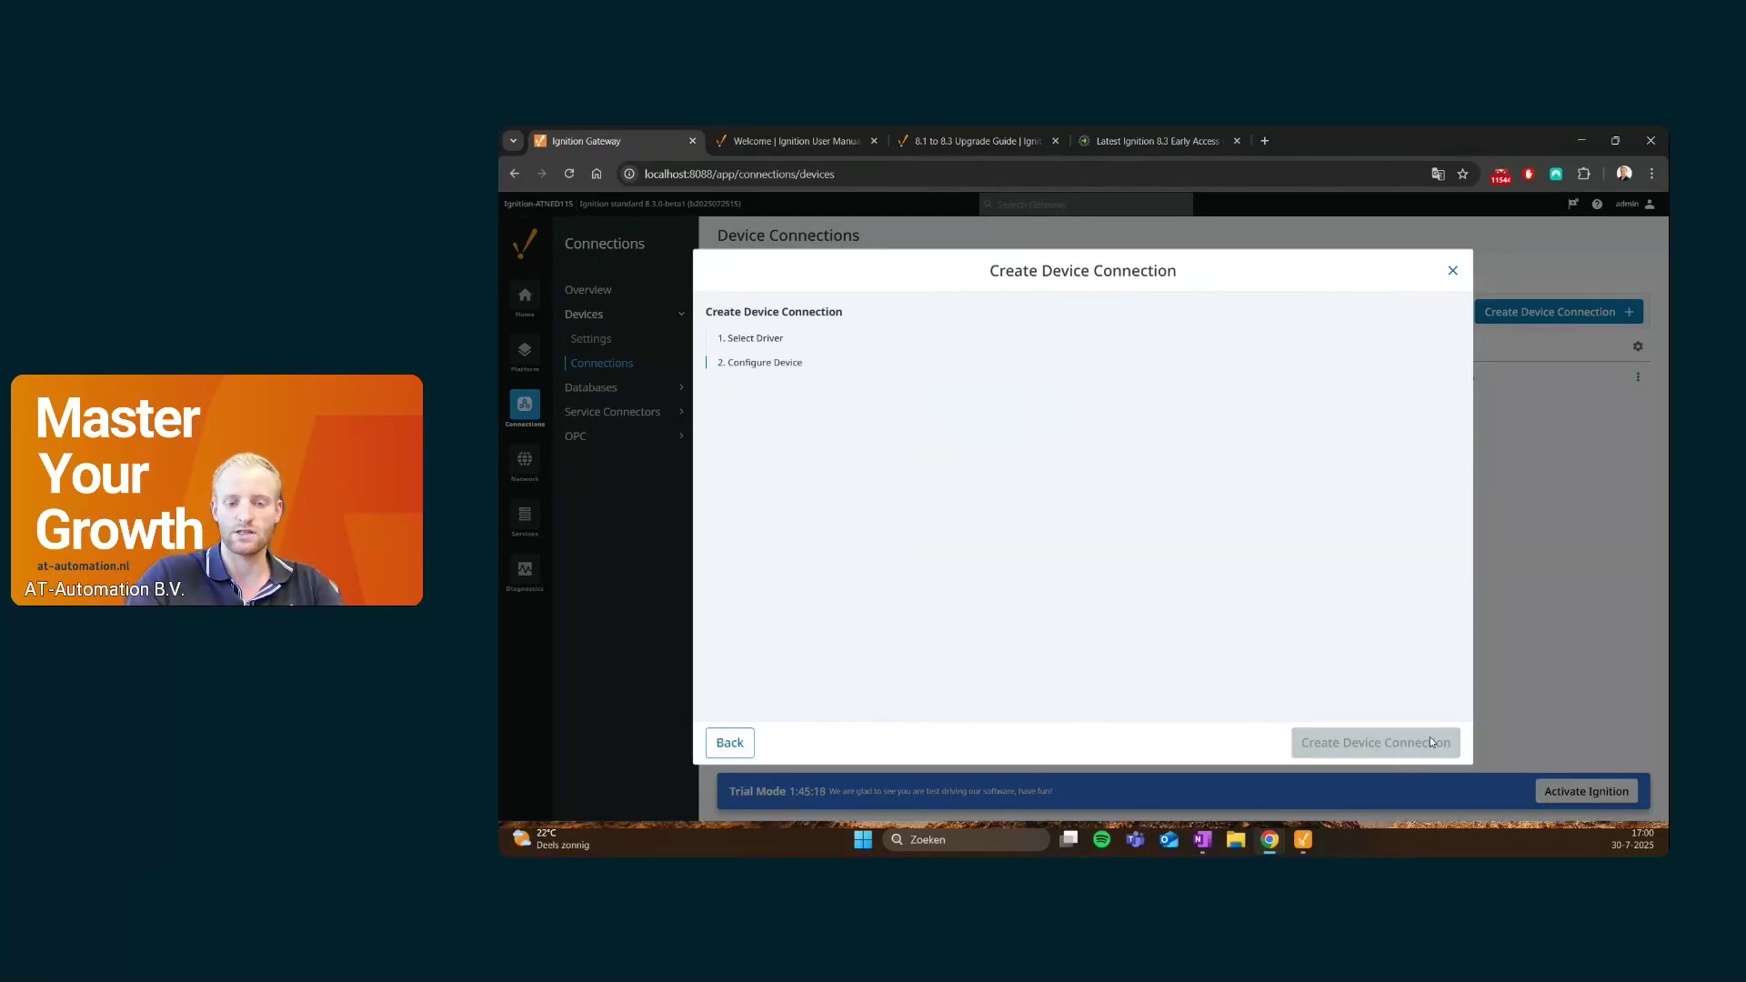
pyautogui.click(962, 375)
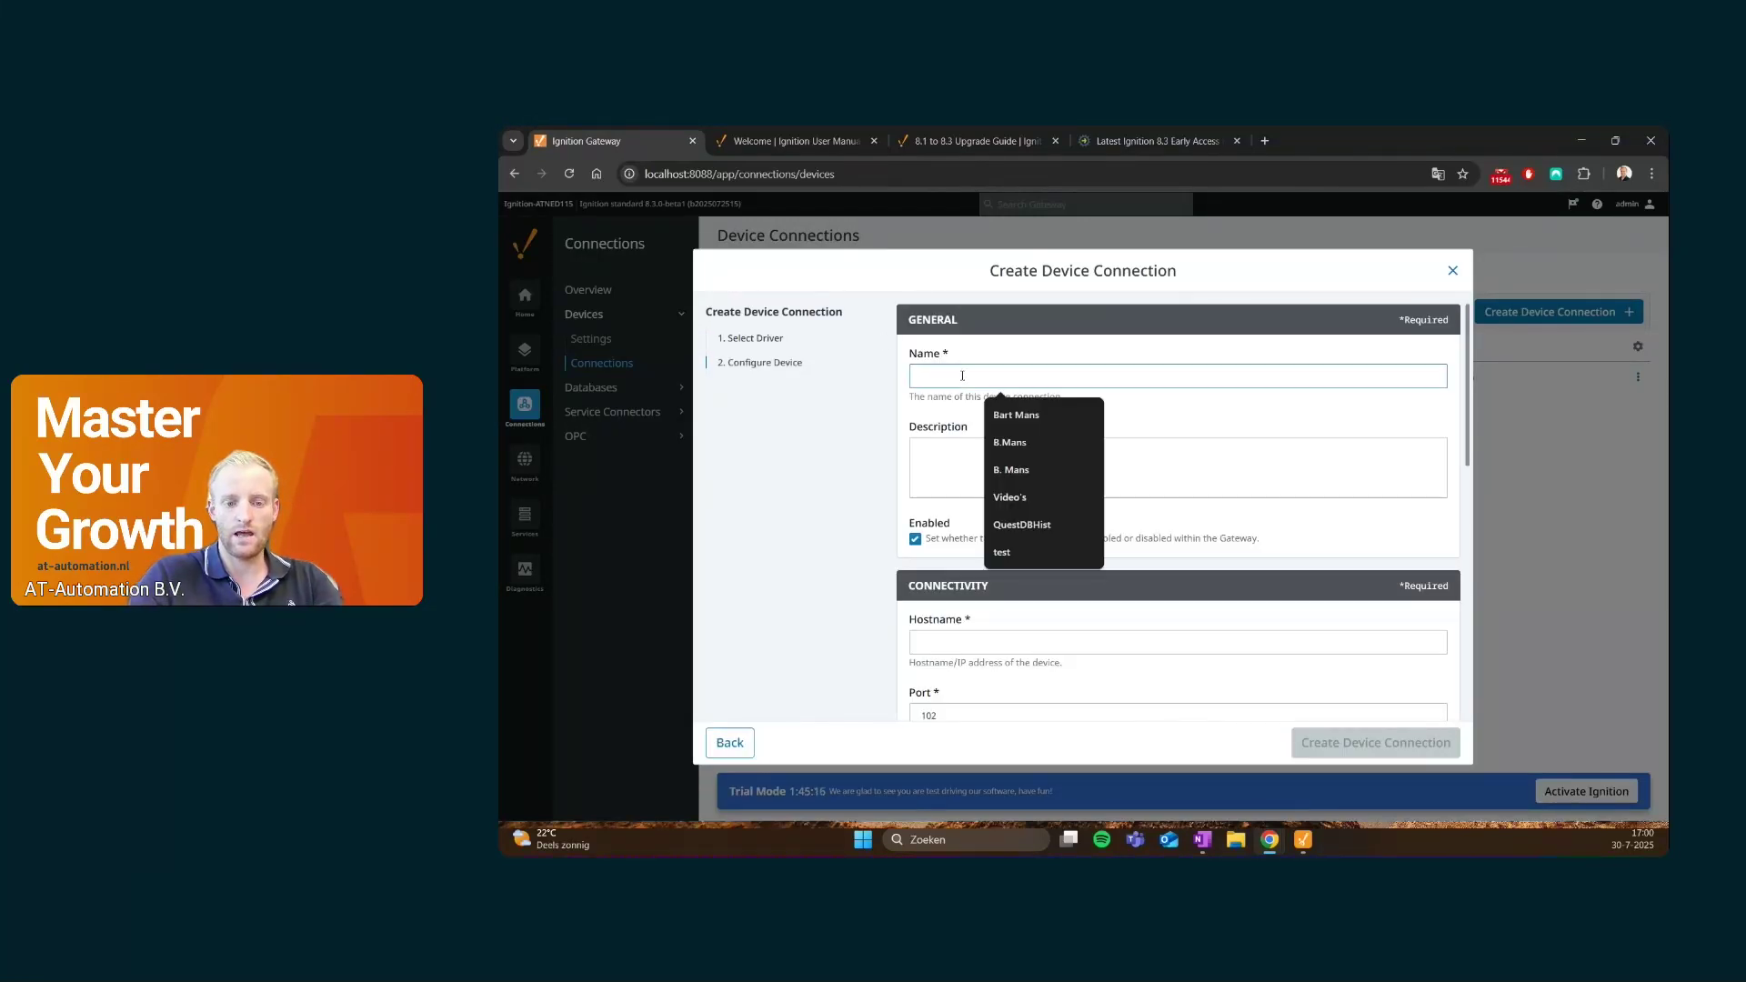
pyautogui.write('test')
pyautogui.scroll(-1, 977, 524)
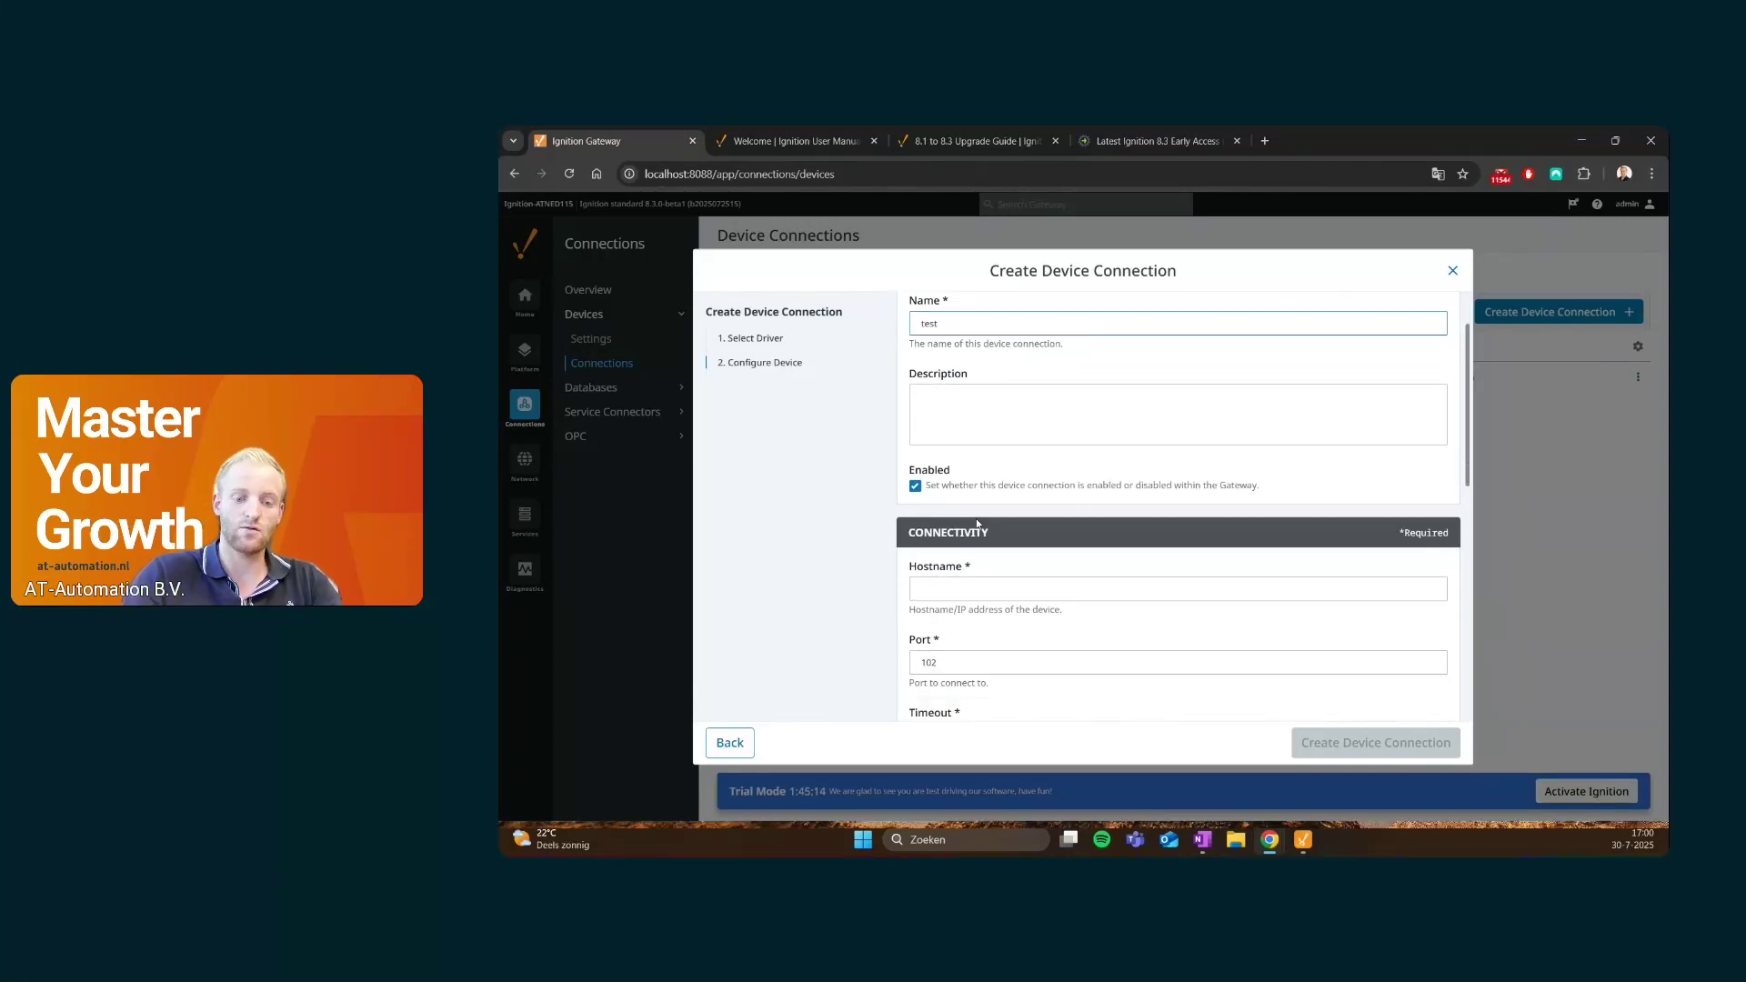
pyautogui.scroll(-1, 978, 525)
pyautogui.click(1056, 562)
pyautogui.press('Down')
pyautogui.press('Return')
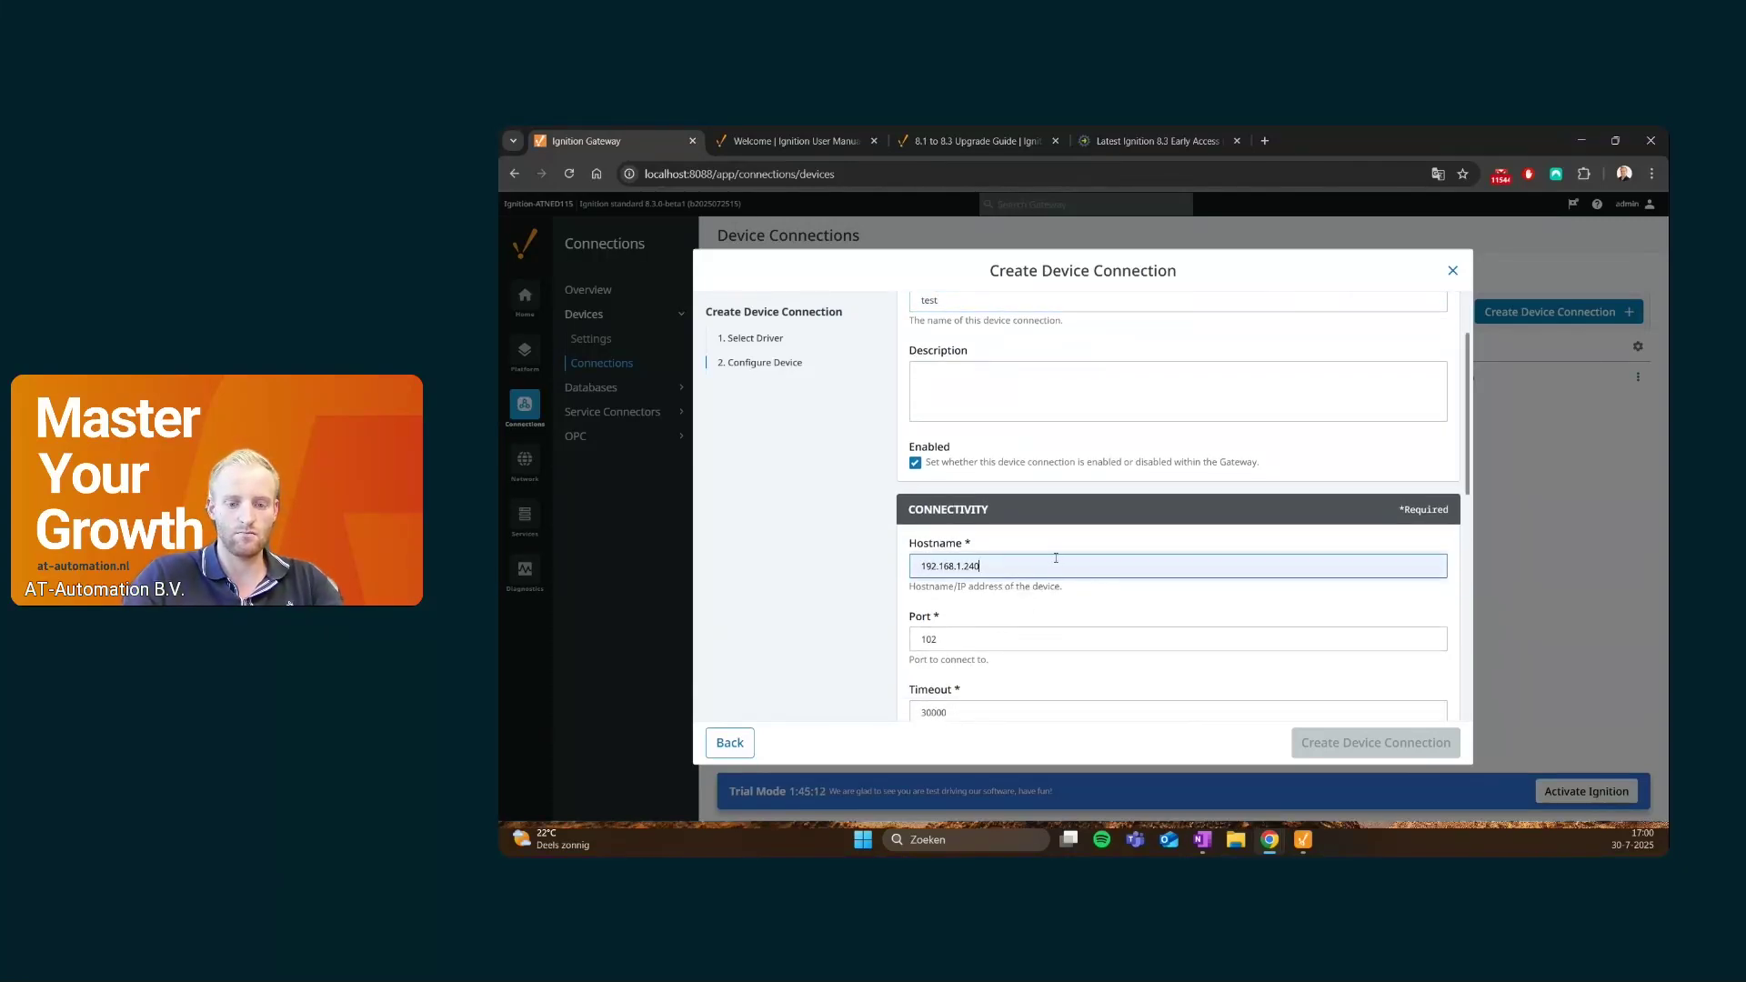
# Set device type S7_1200 and address type SYMBOLIC, create the connection, then return to Designer
pyautogui.scroll(-4, 1001, 519)
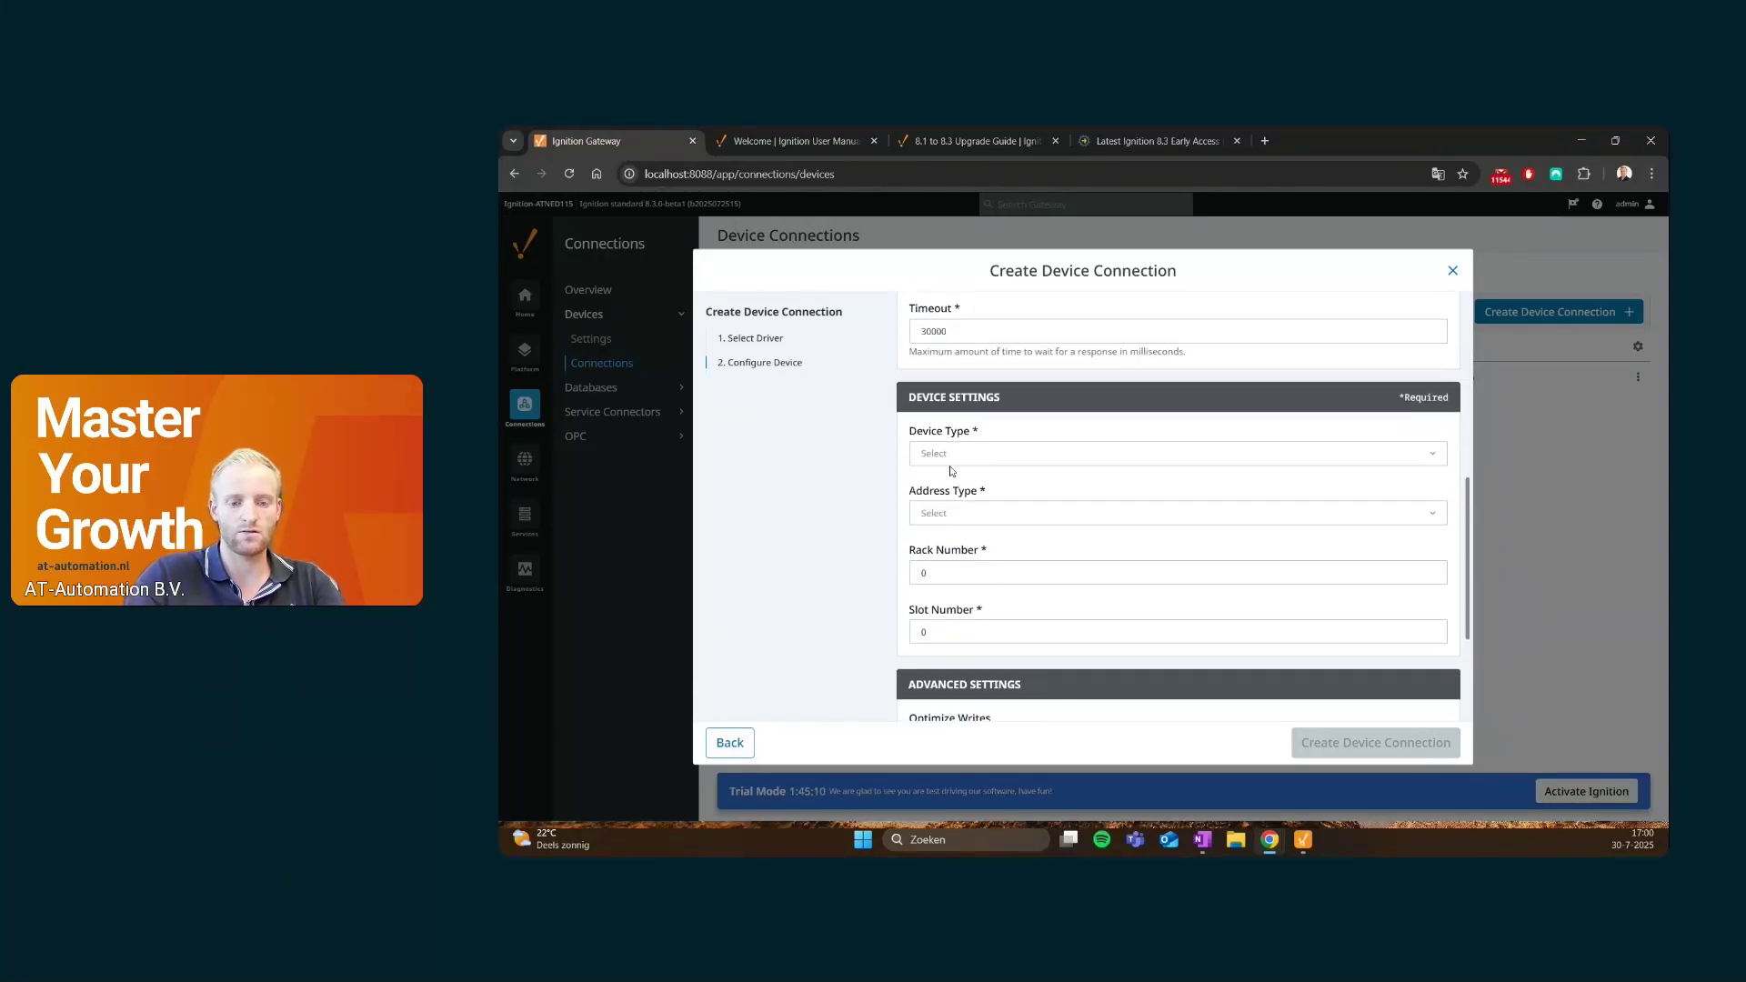
pyautogui.click(953, 456)
pyautogui.click(953, 534)
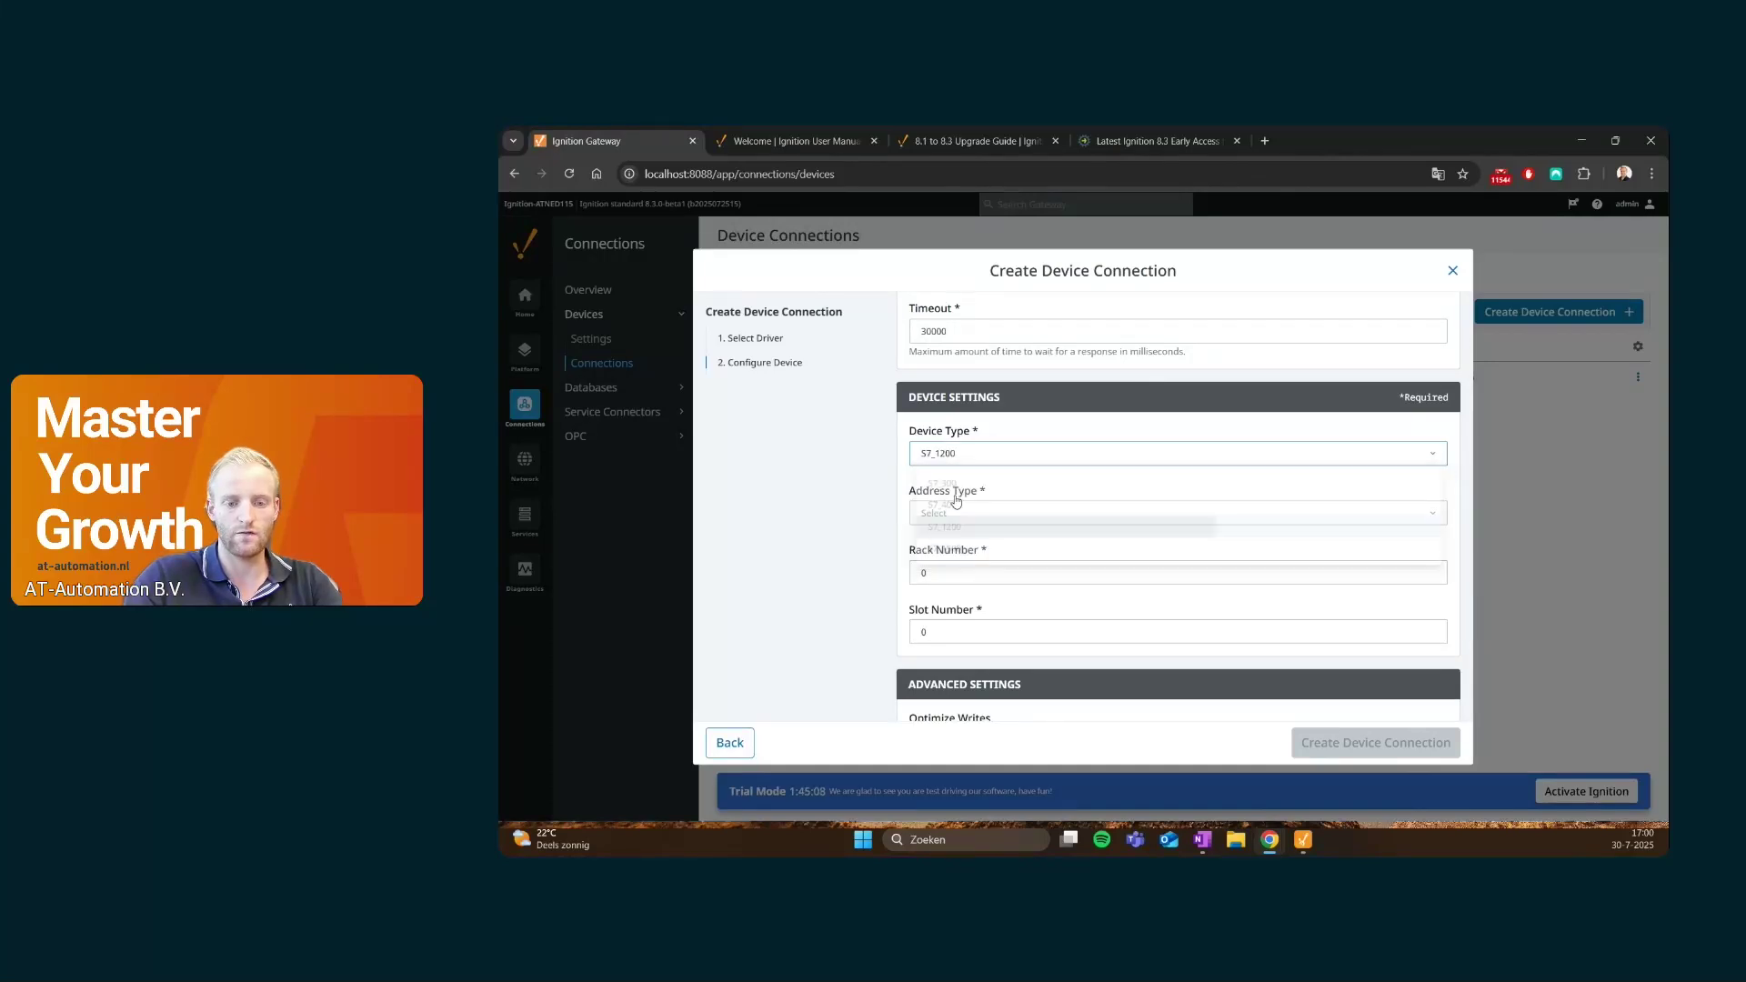
pyautogui.scroll(1, 951, 482)
pyautogui.scroll(-2, 941, 446)
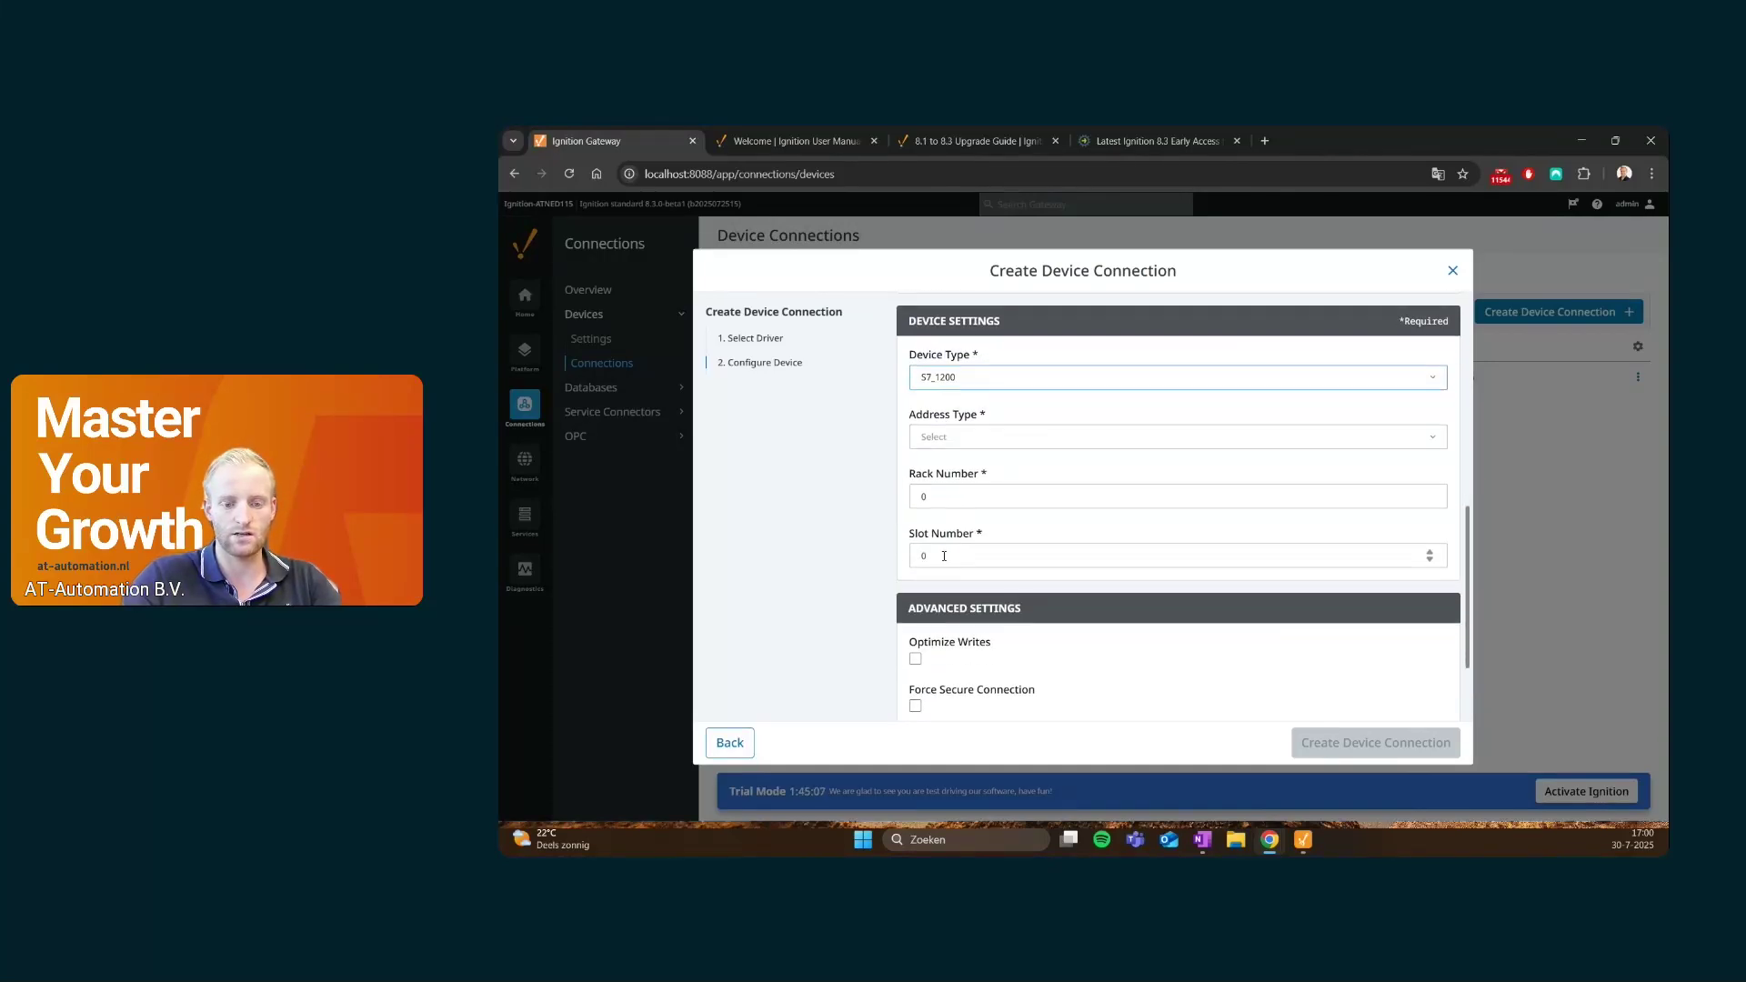
pyautogui.click(935, 435)
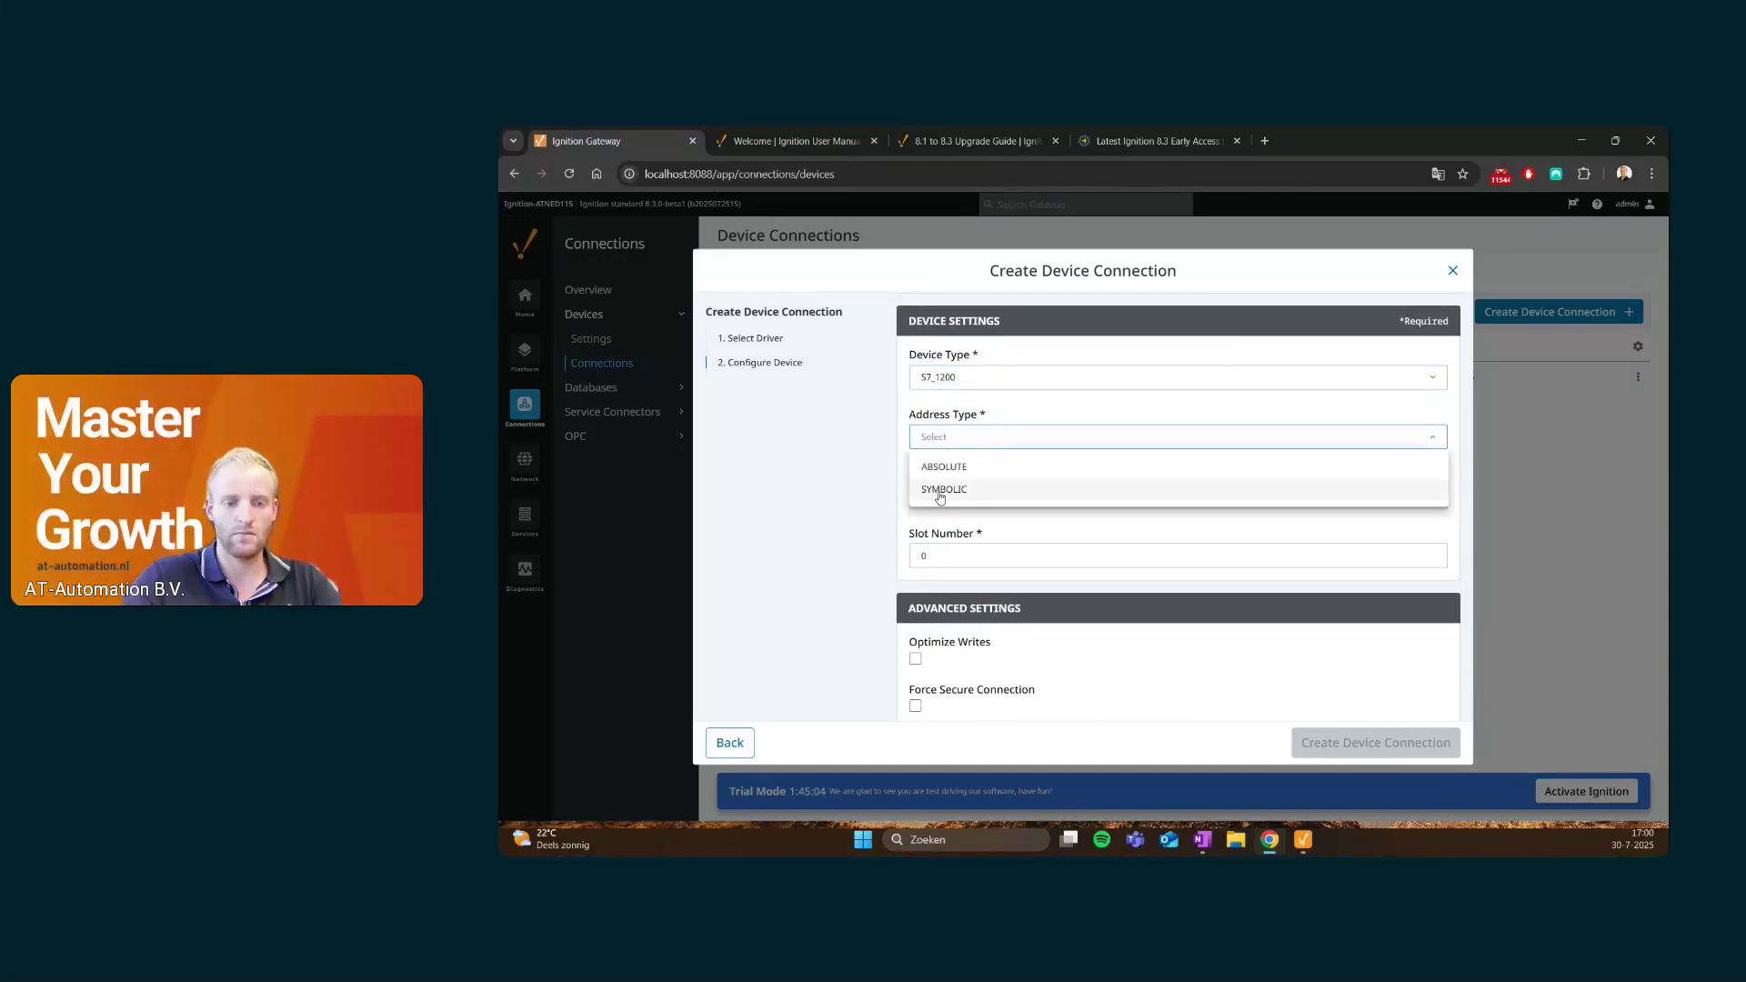
pyautogui.click(940, 495)
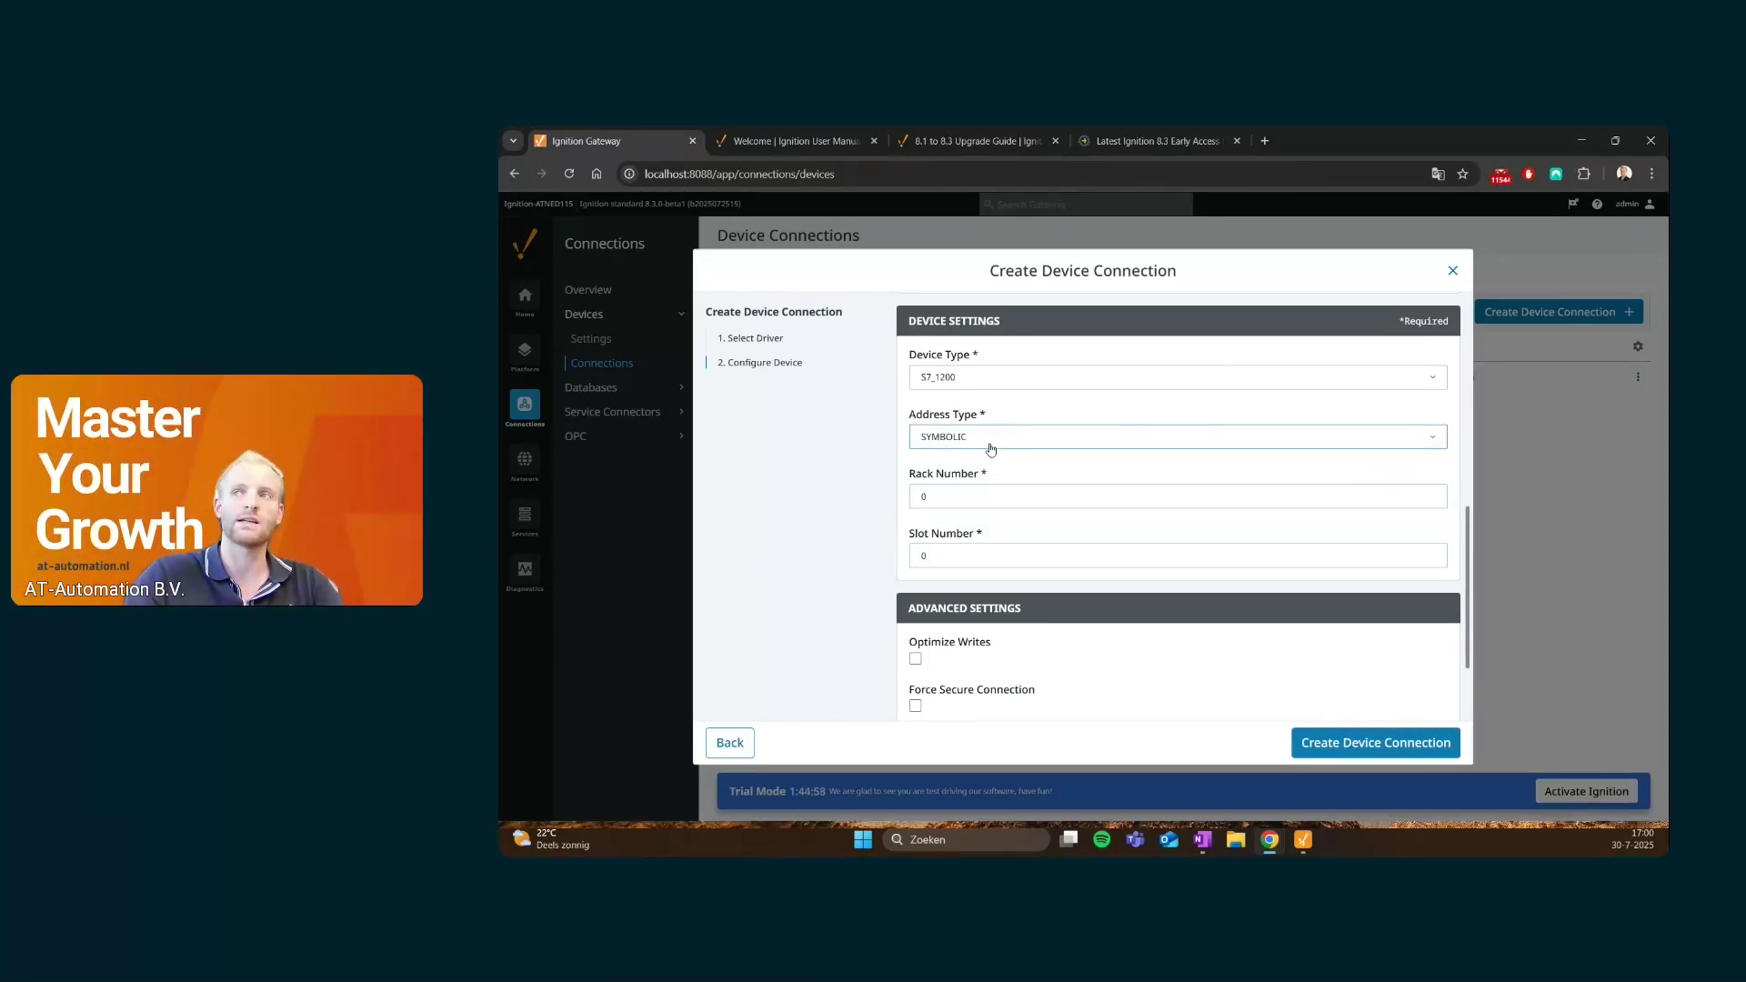
pyautogui.scroll(-2, 989, 447)
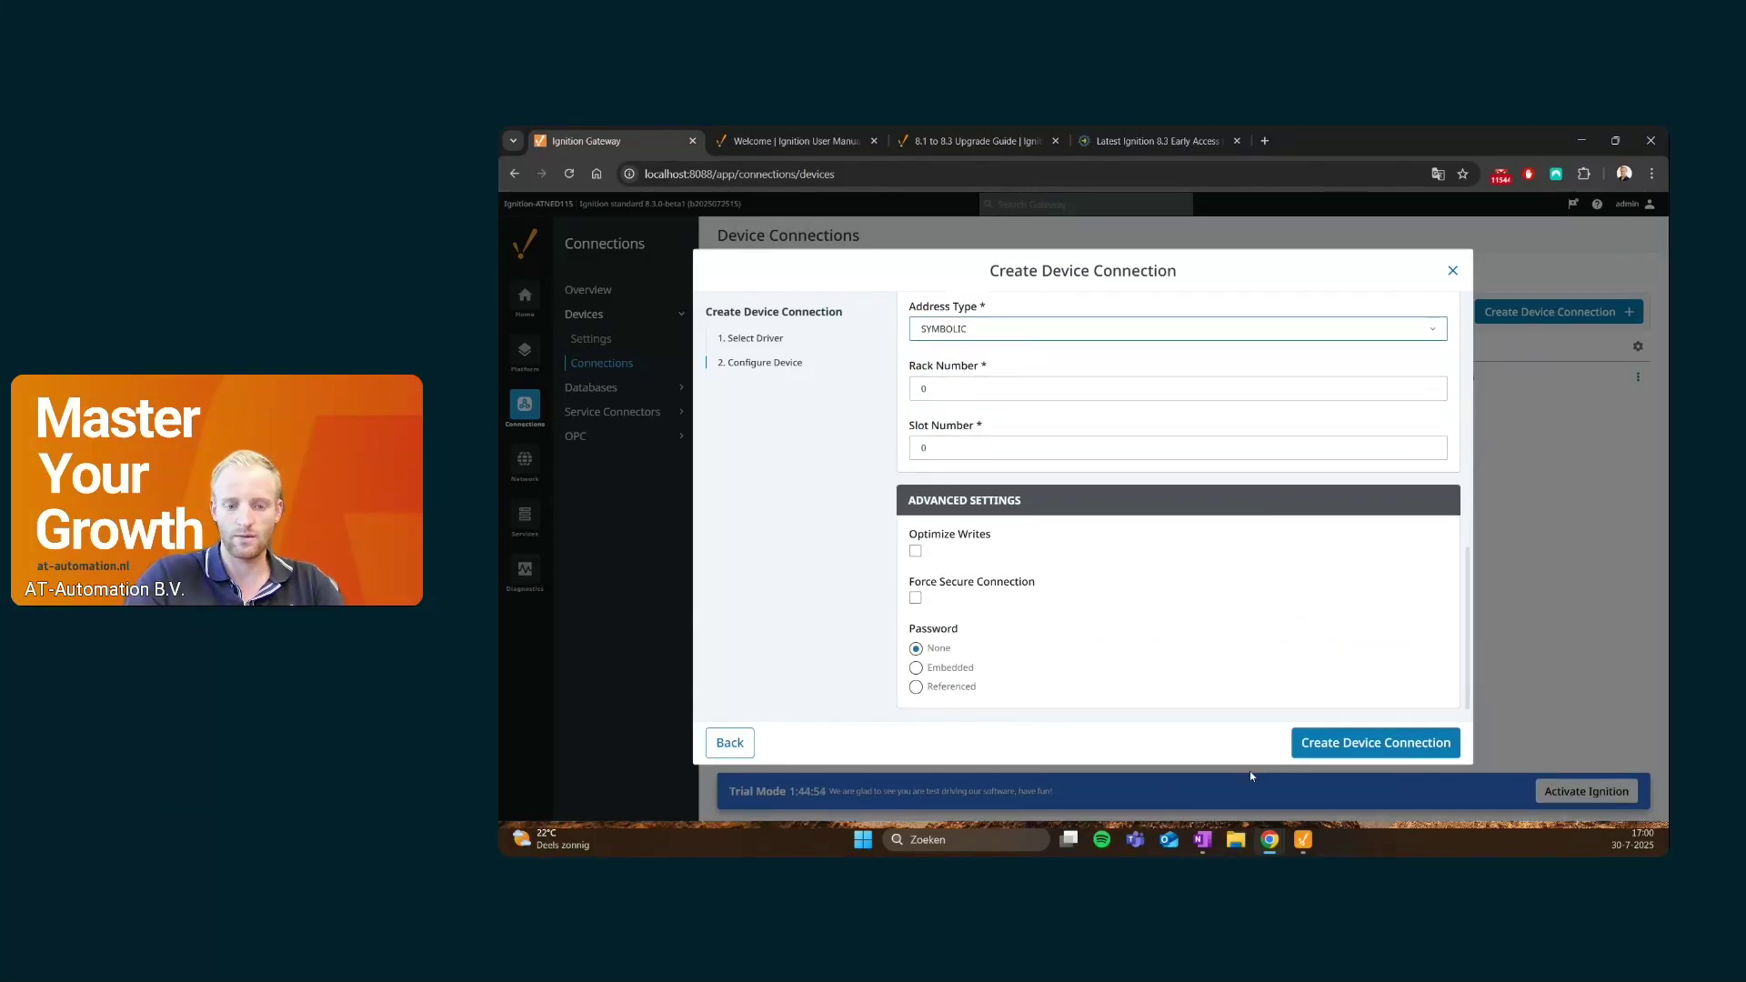
pyautogui.click(1355, 742)
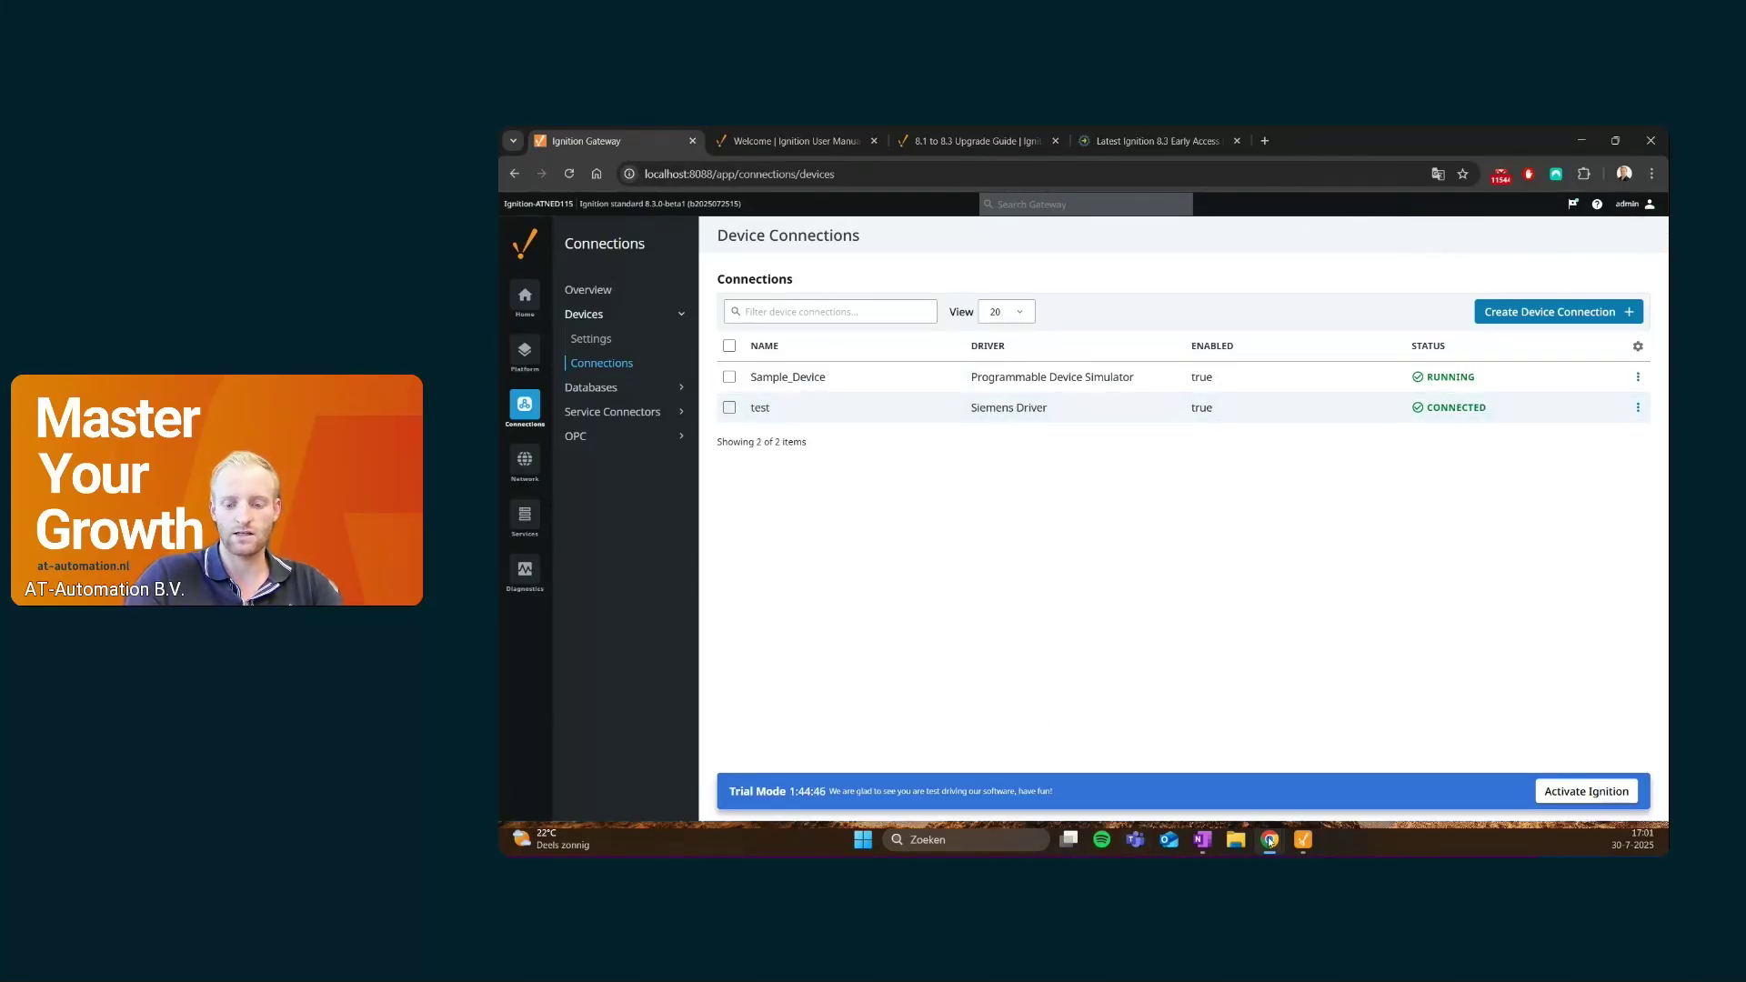
pyautogui.click(1303, 840)
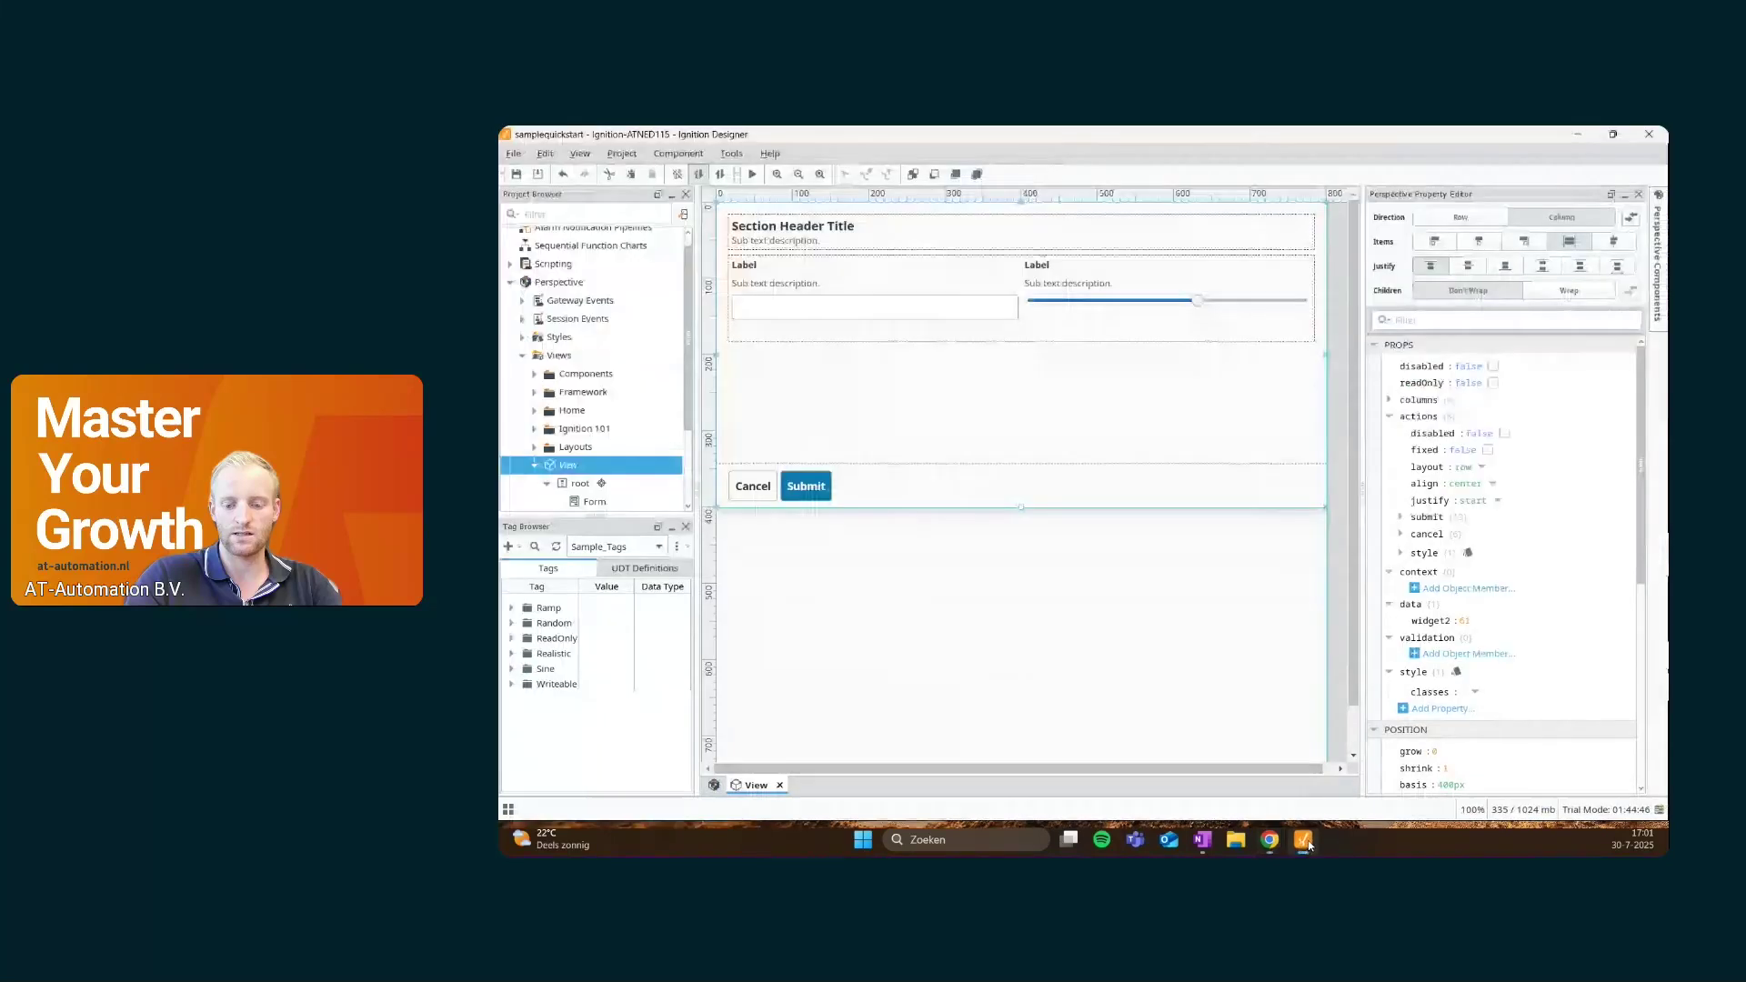
# Open the Connected Devices tag import and browse the test device's PLC folders
pyautogui.click(508, 546)
pyautogui.click(562, 569)
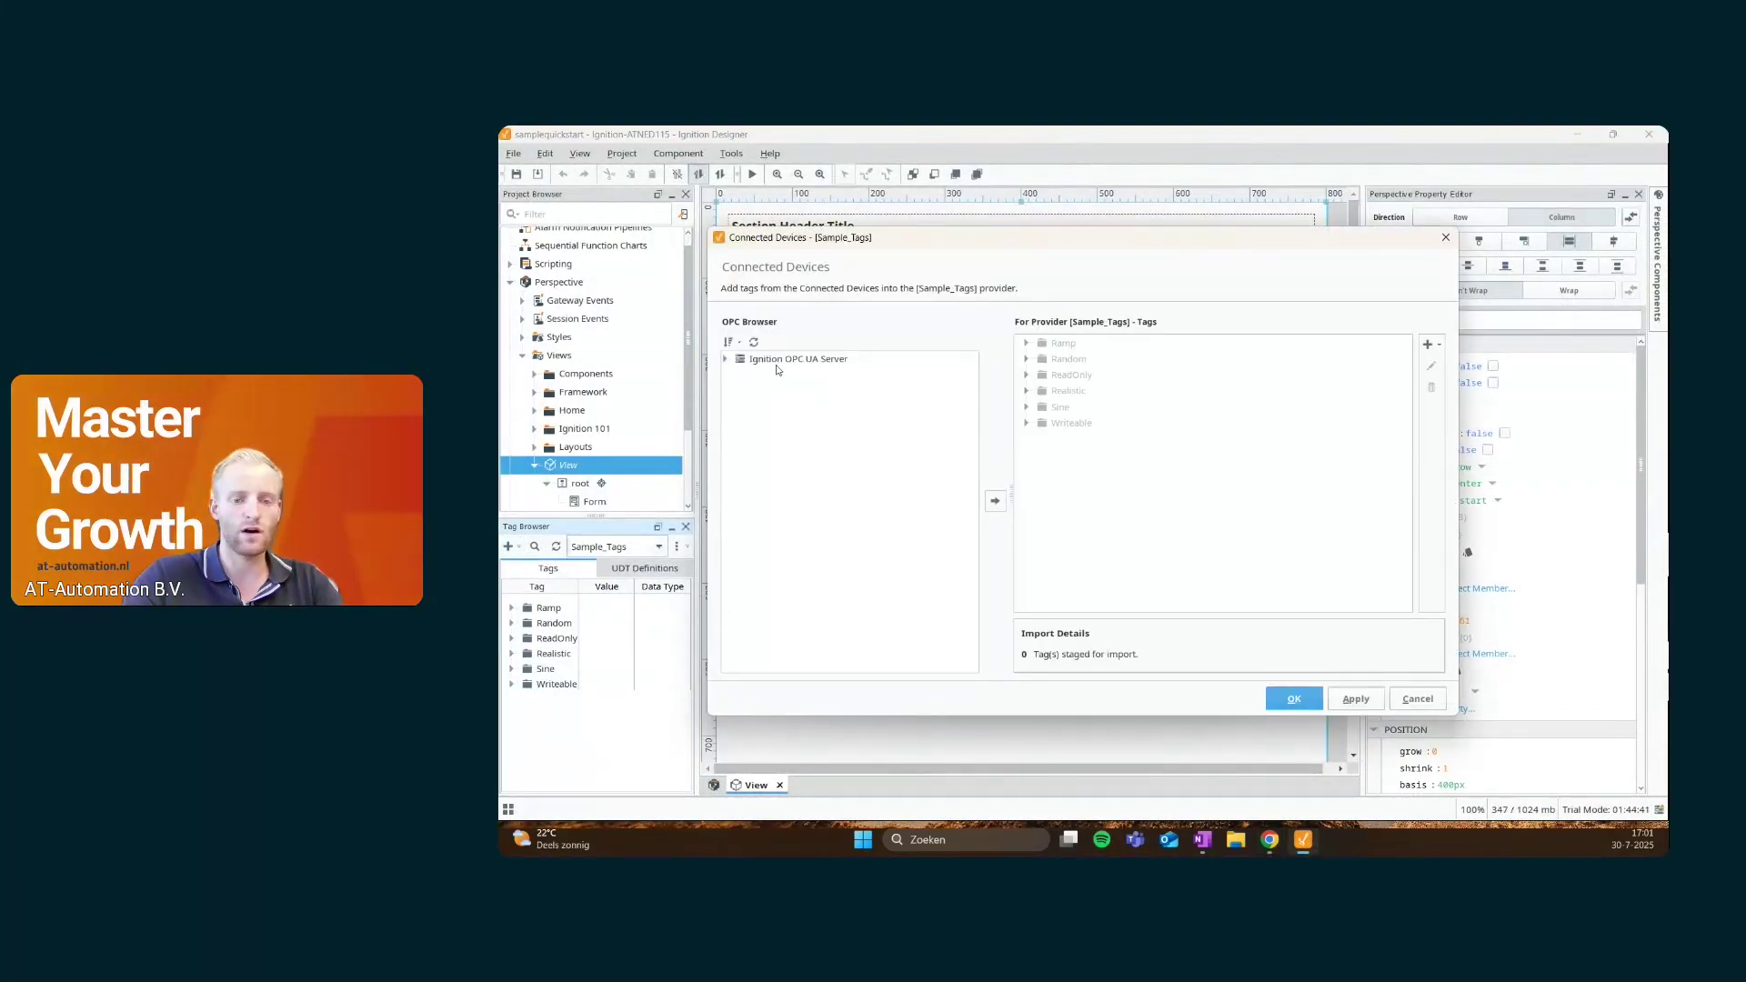
pyautogui.click(725, 360)
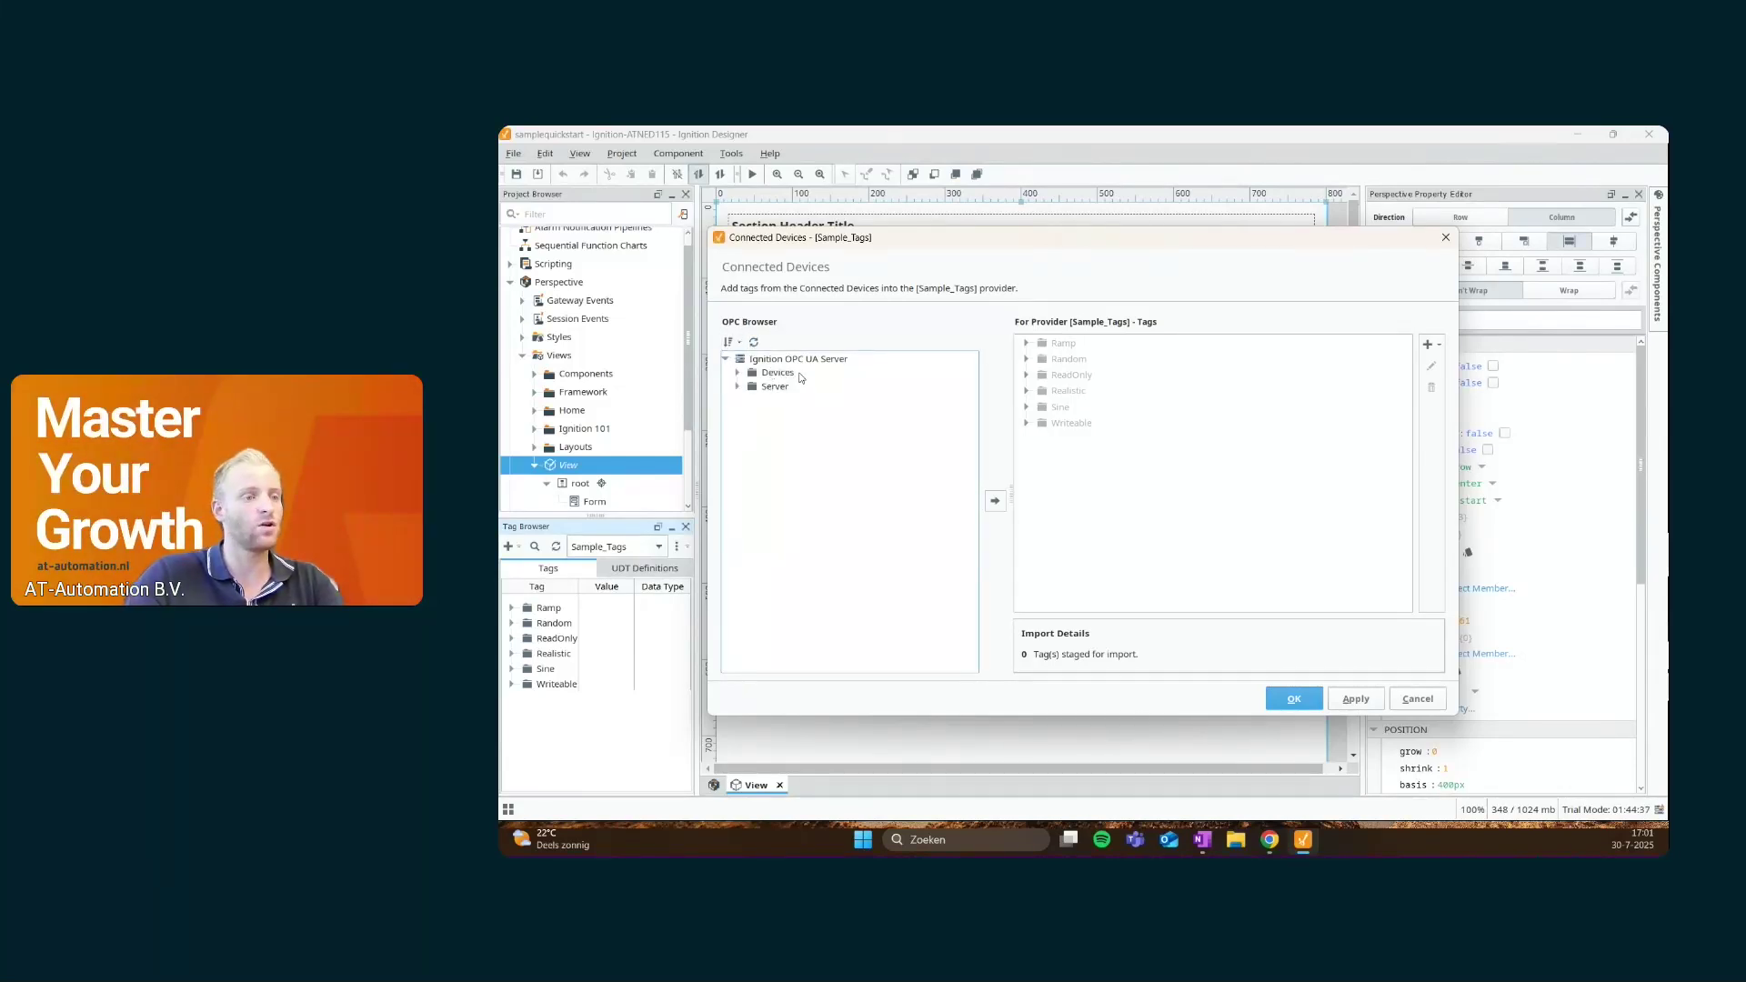
pyautogui.click(738, 373)
pyautogui.click(750, 400)
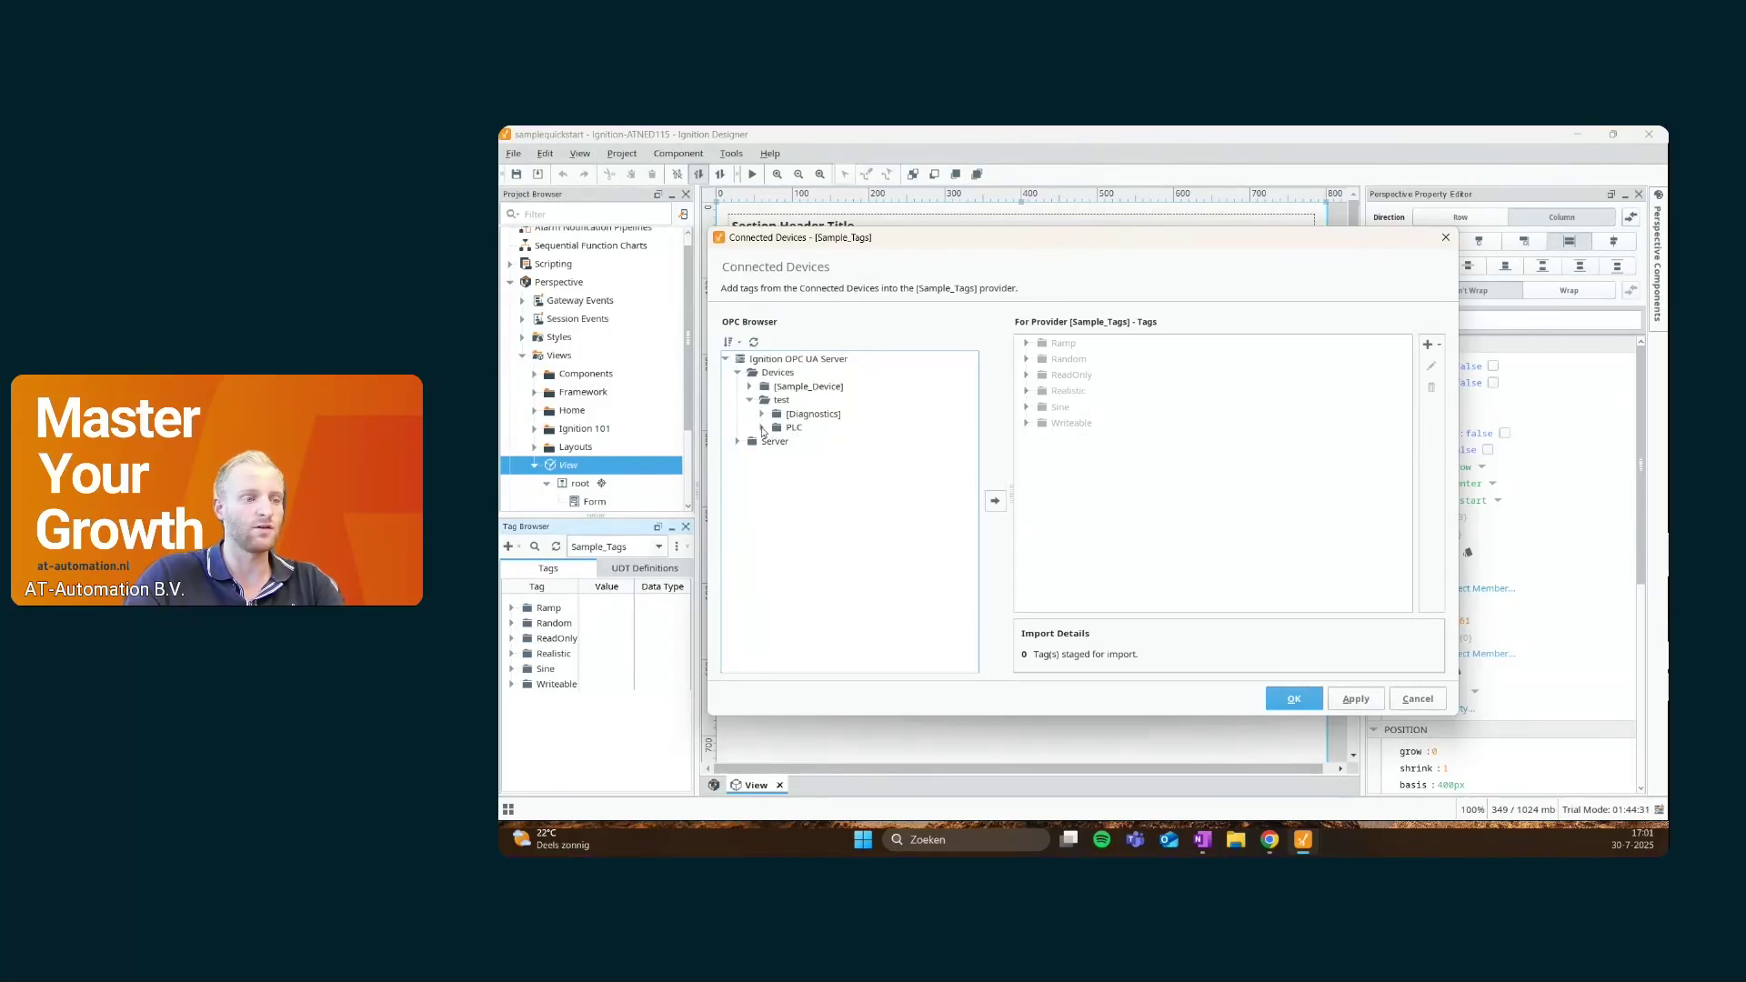
pyautogui.click(763, 428)
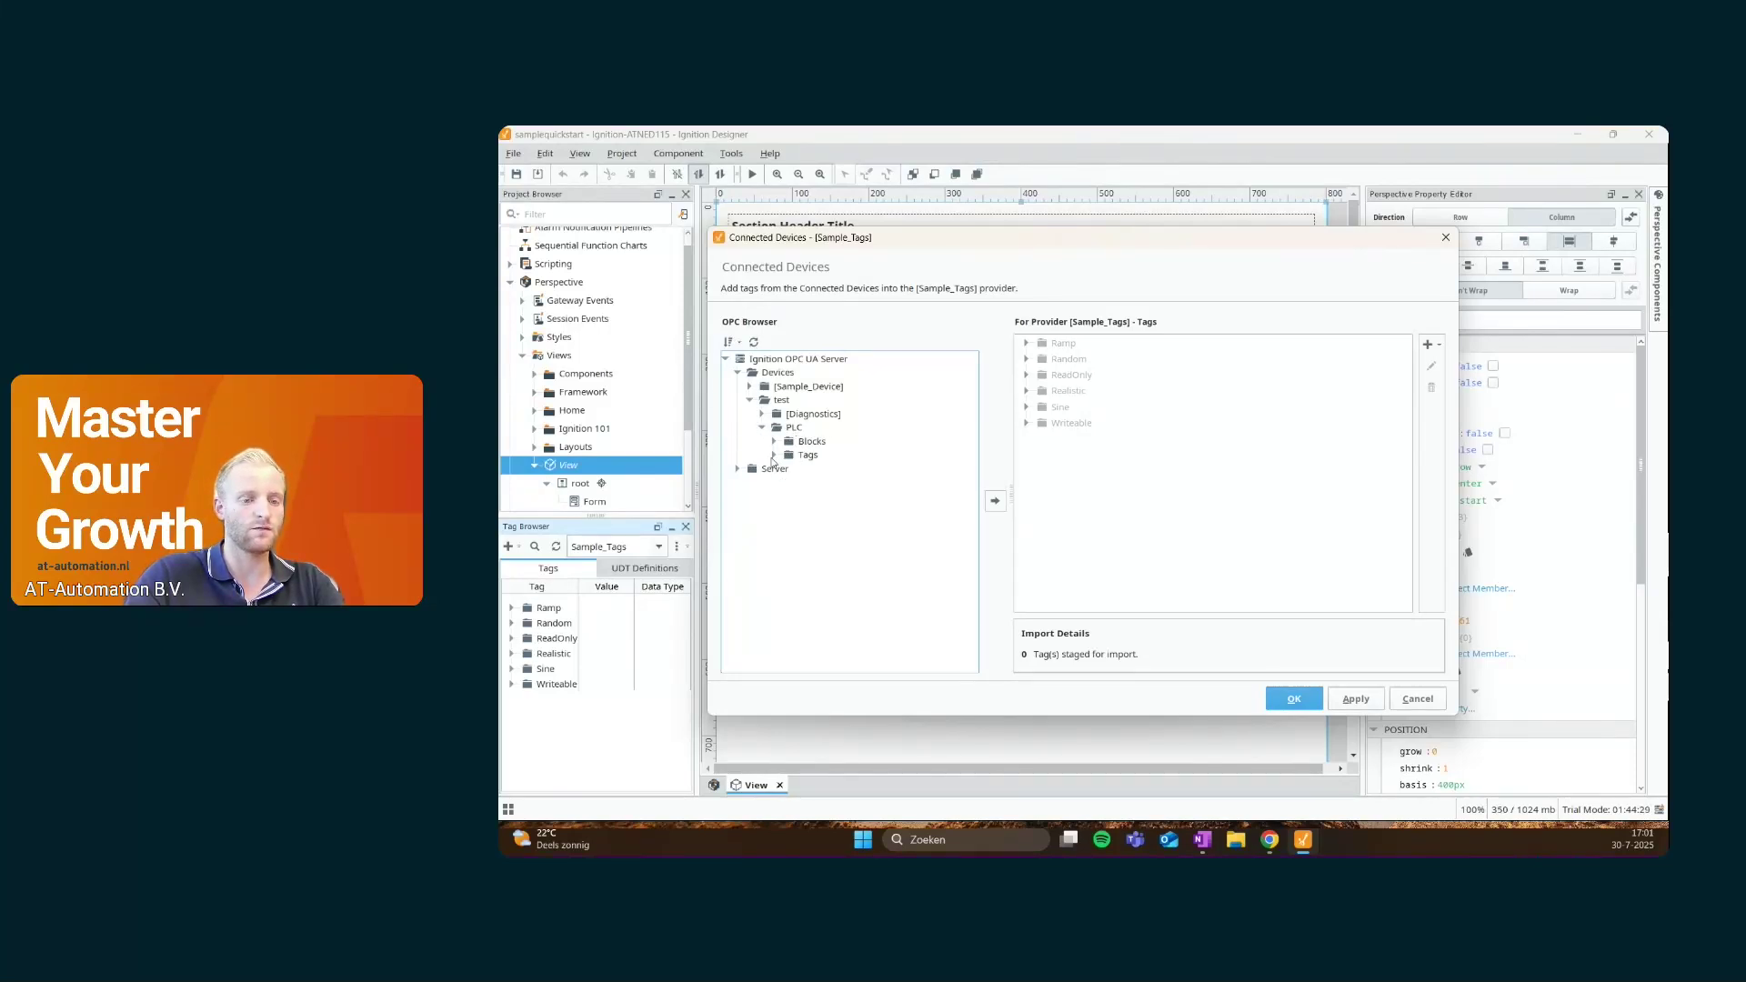
pyautogui.click(774, 442)
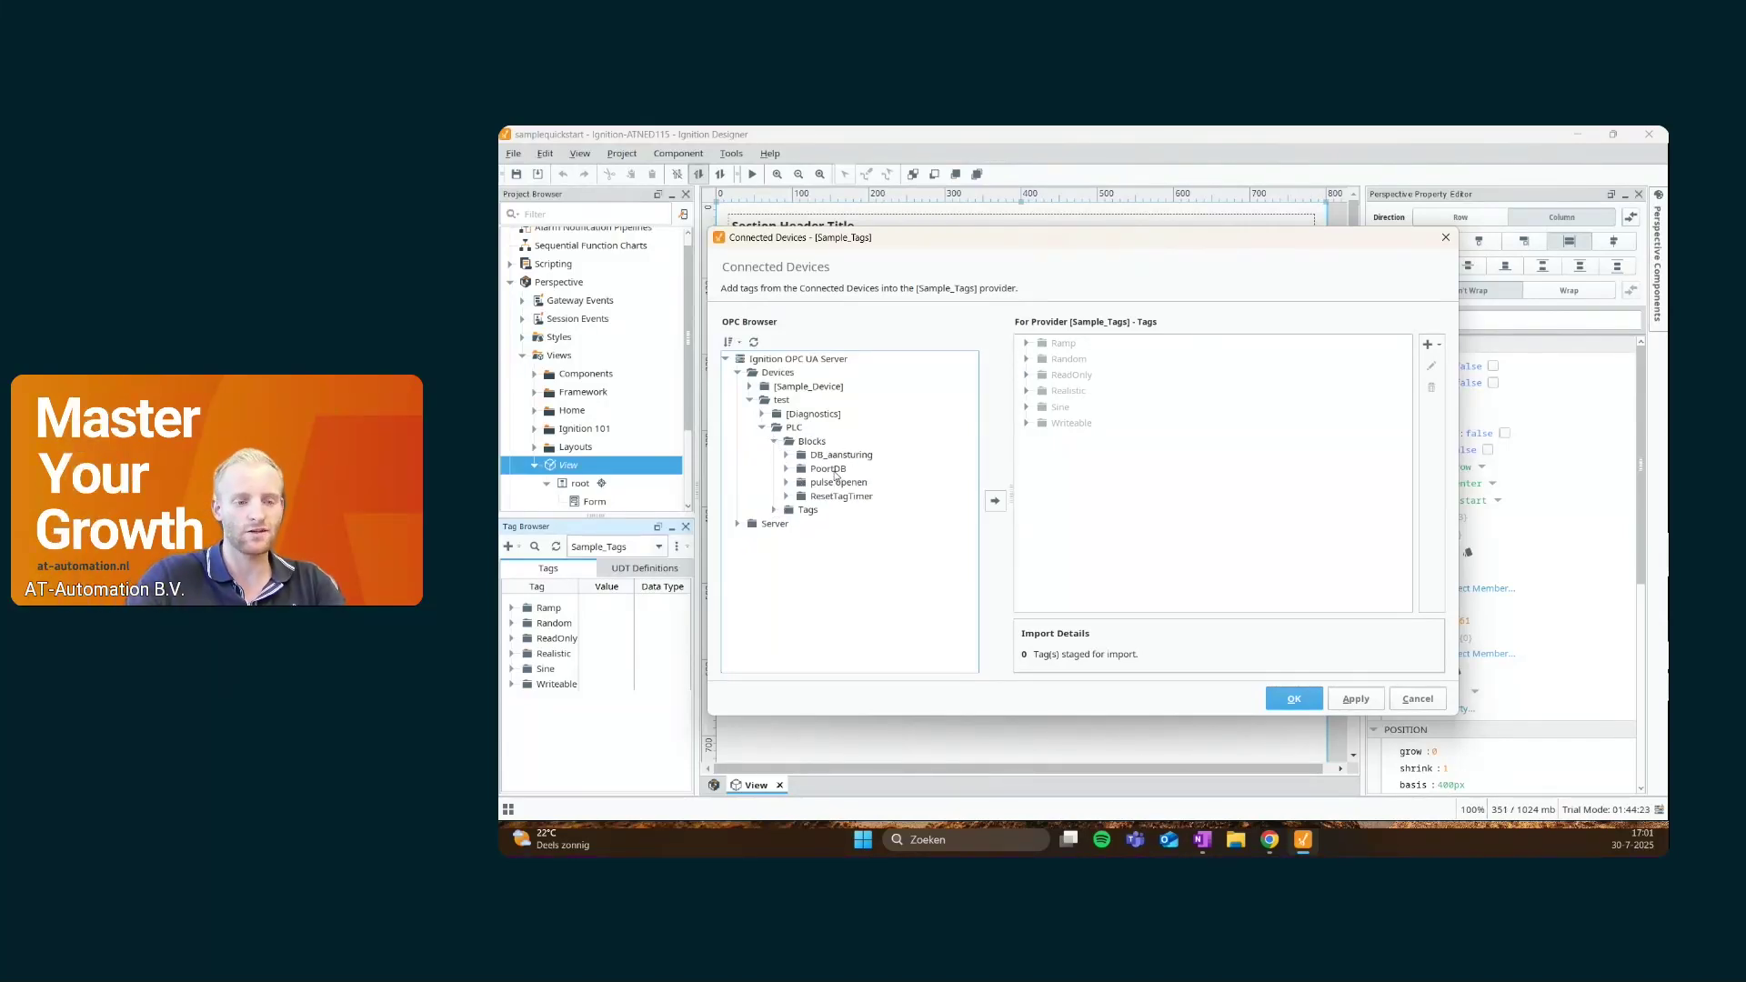
pyautogui.click(775, 511)
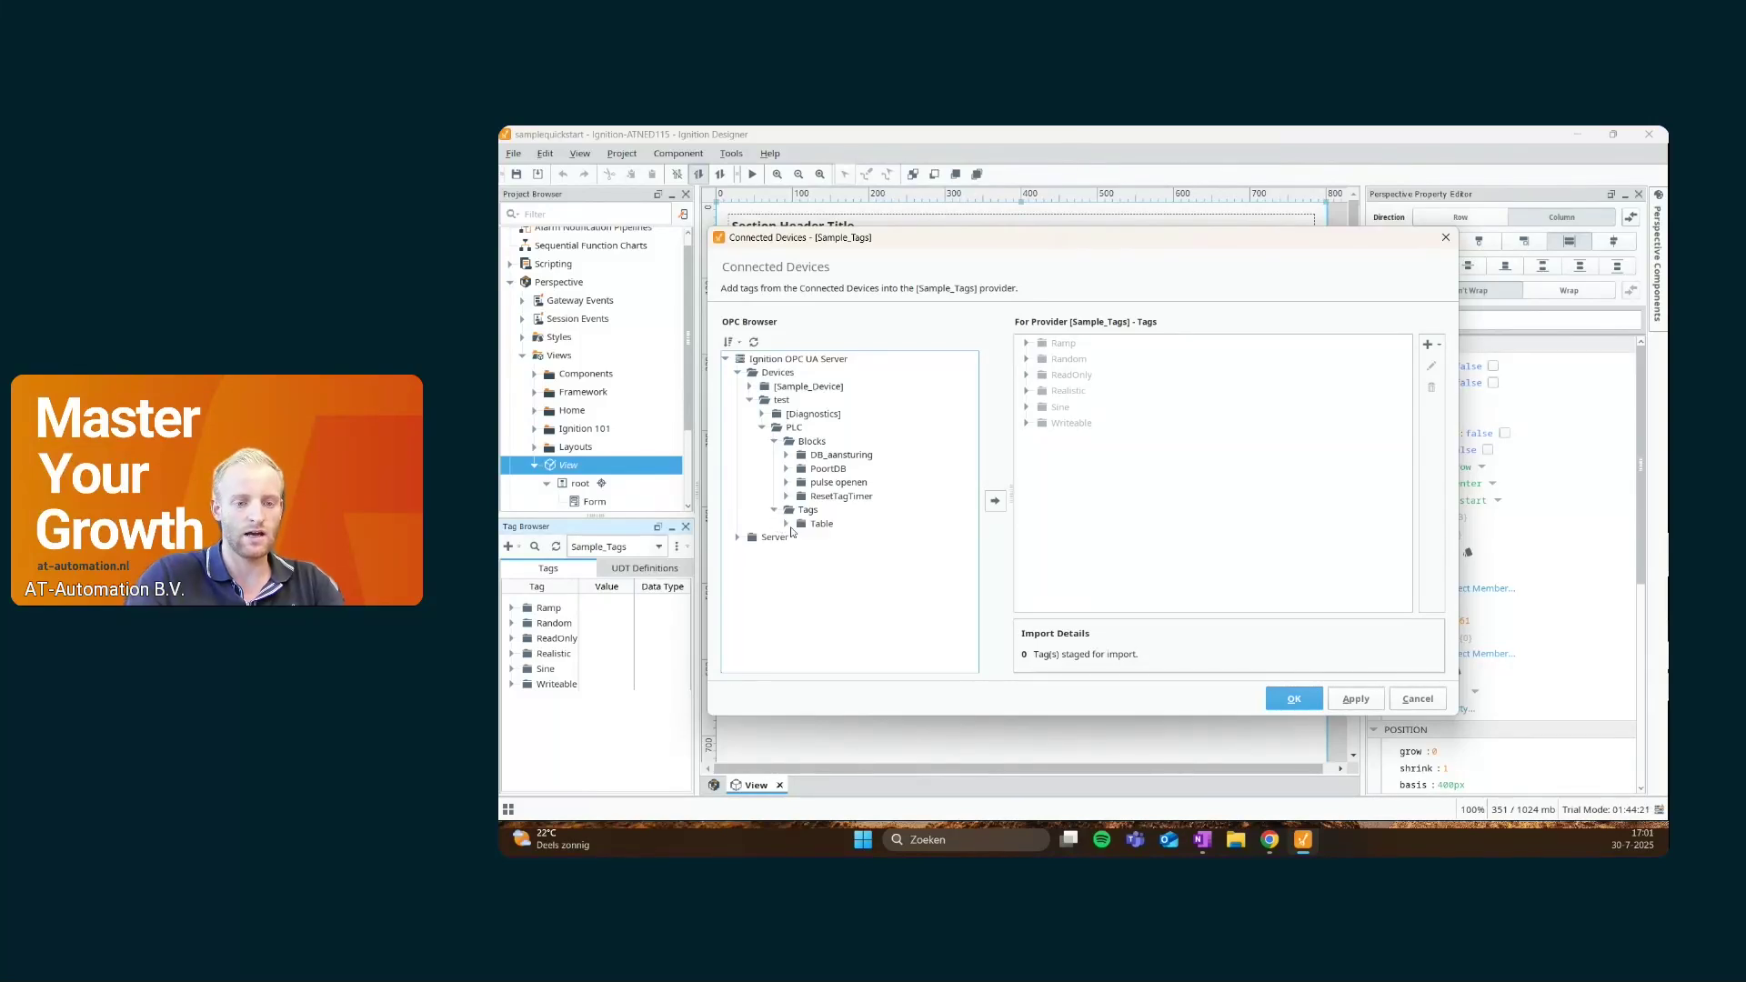
pyautogui.click(786, 523)
# Stage the PLC's Blocks folder into Sample_Tags and import its 64 tags
pyautogui.scroll(2, 859, 593)
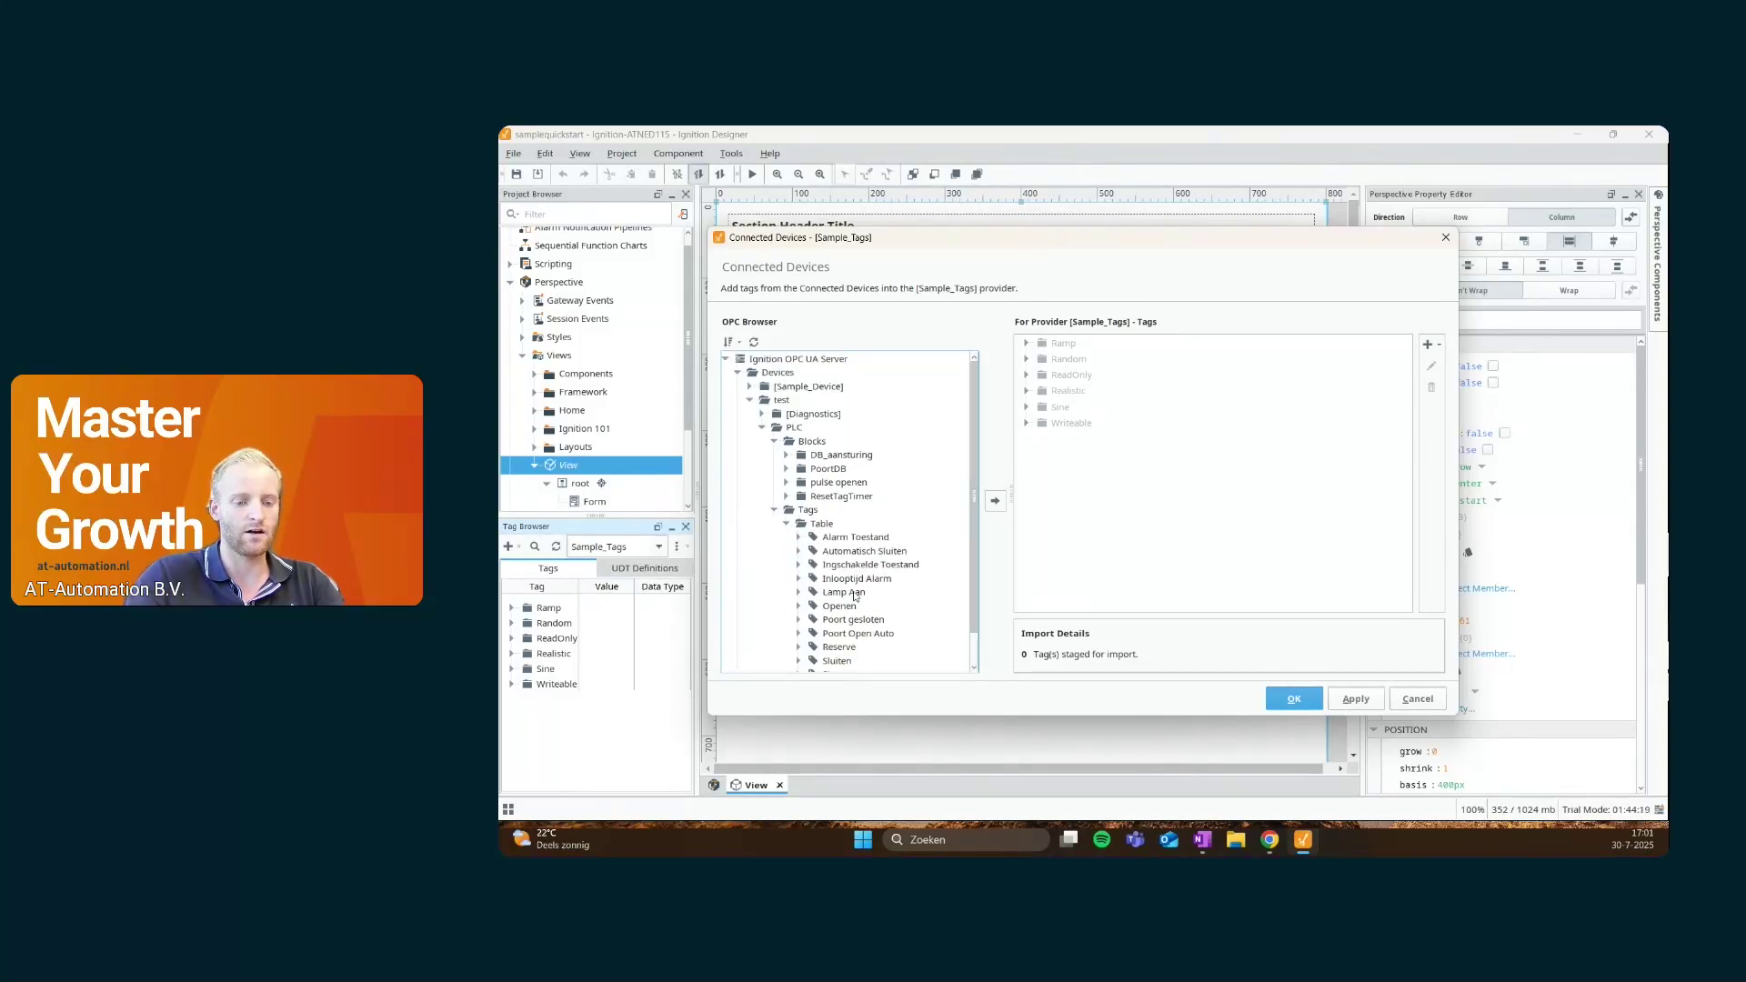
pyautogui.click(774, 511)
pyautogui.click(802, 440)
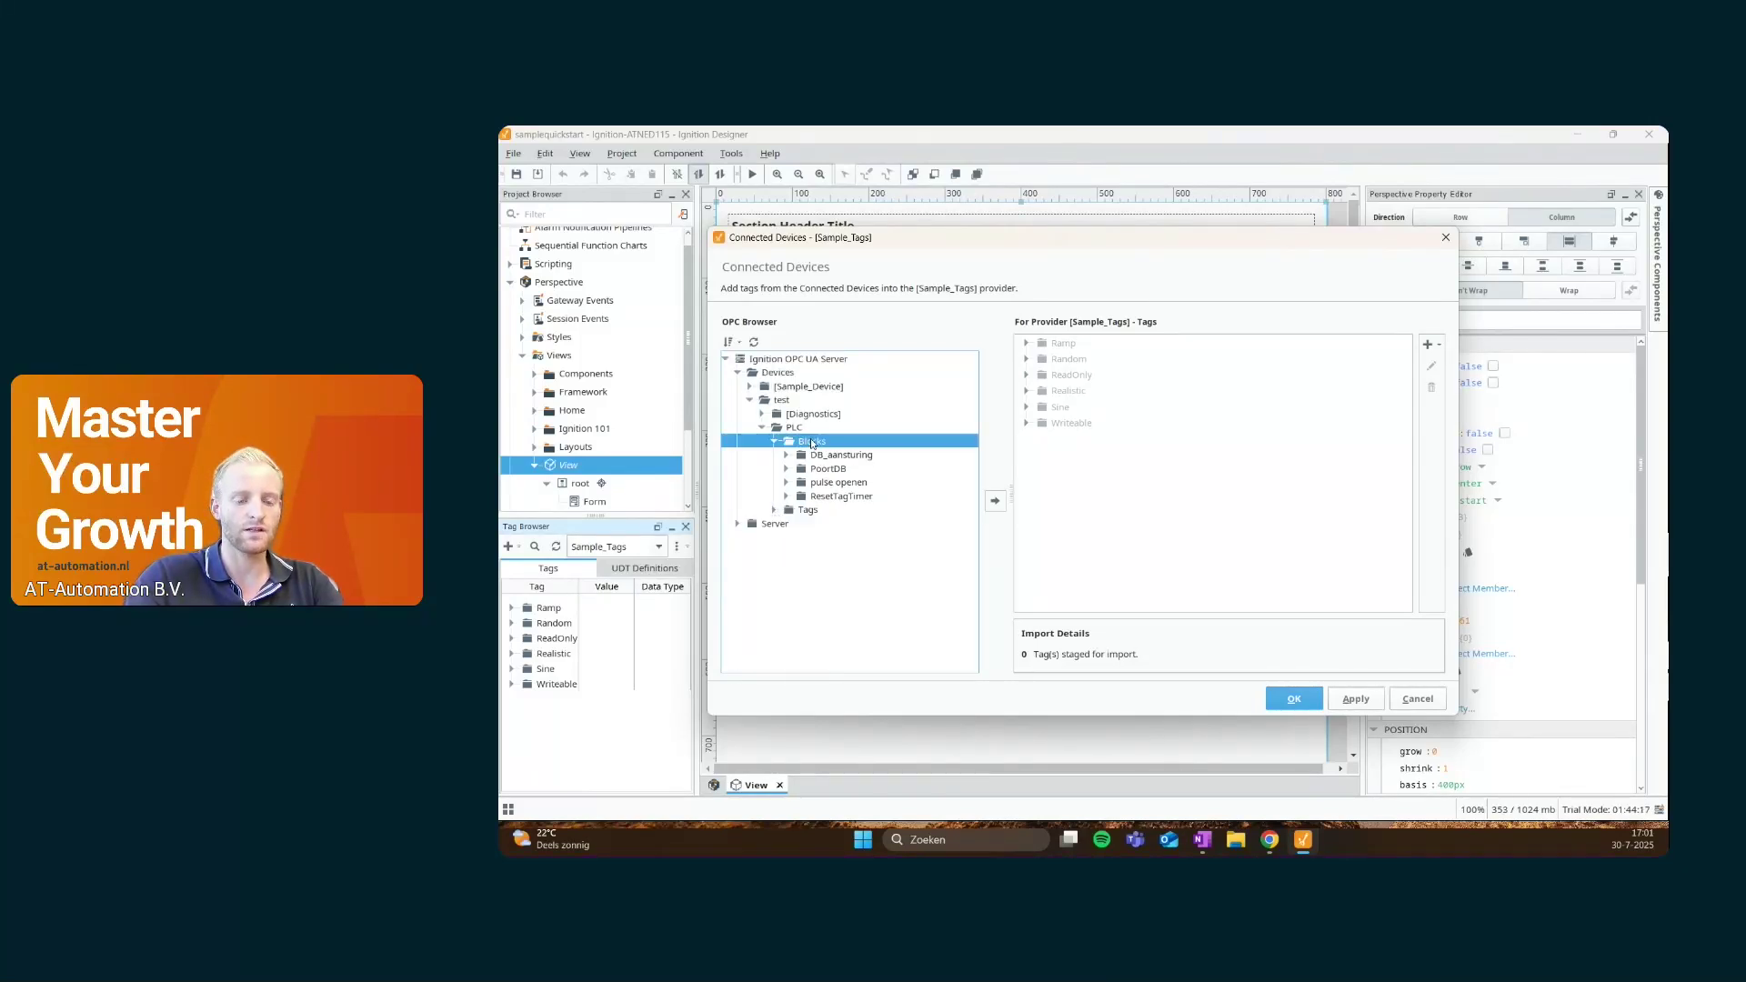
pyautogui.click(994, 500)
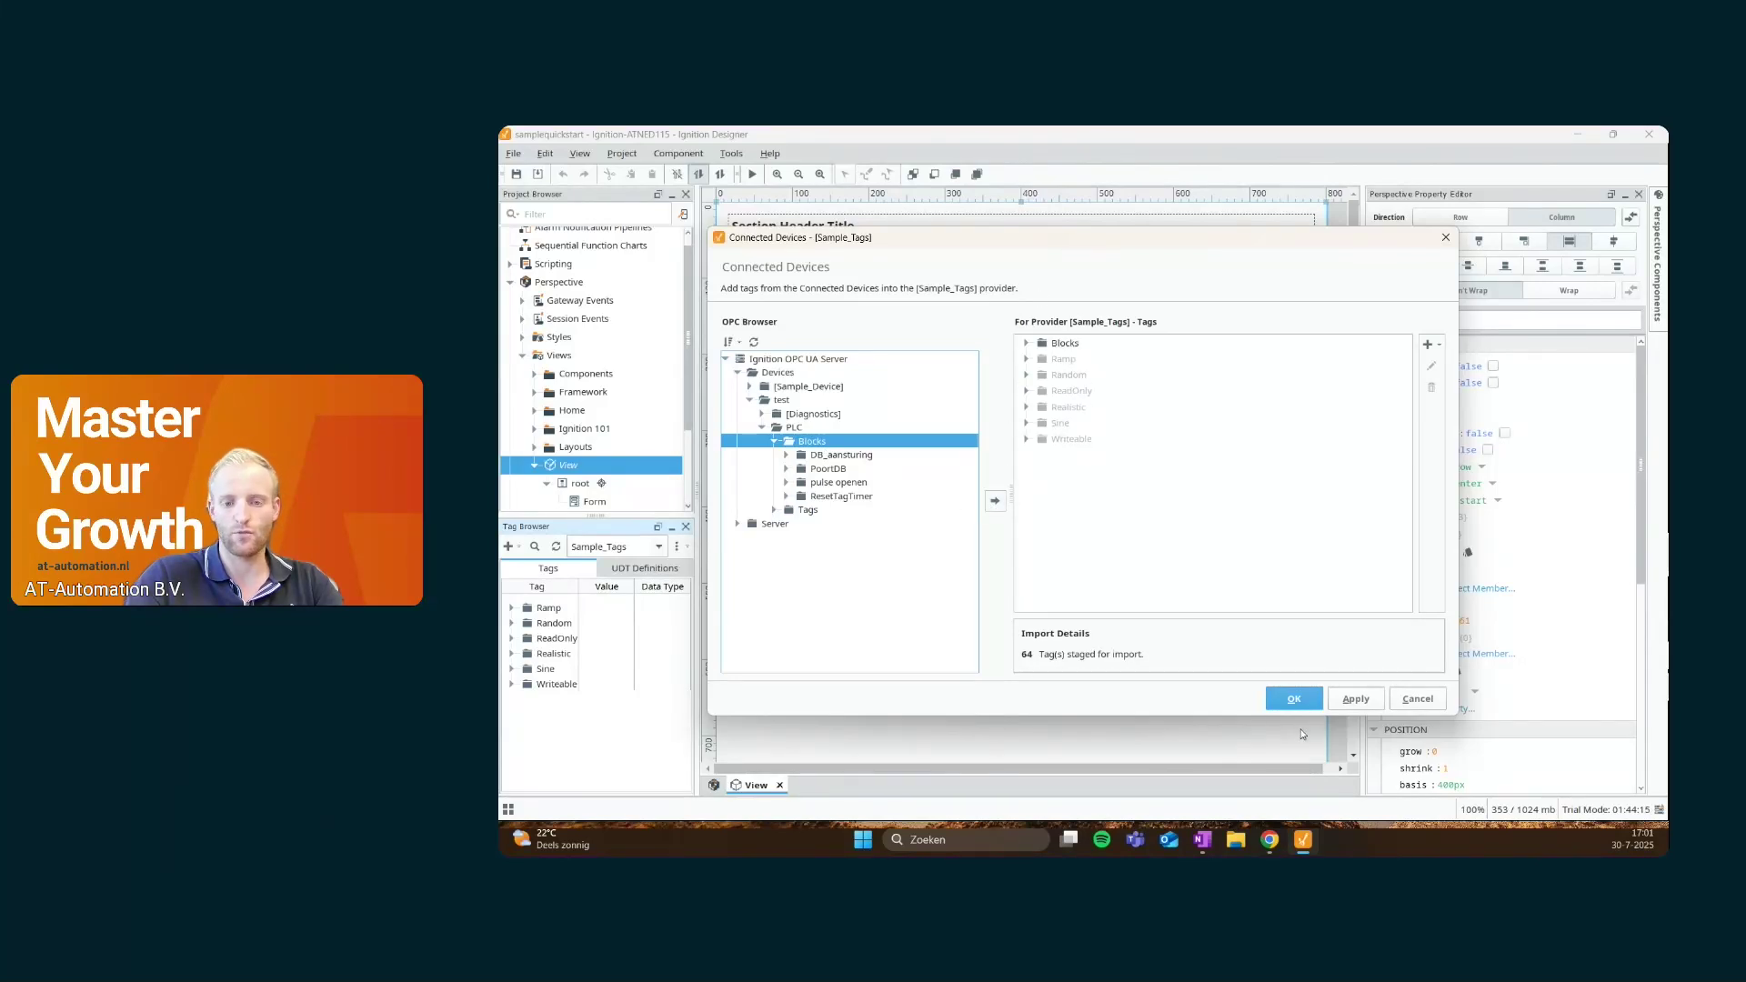
pyautogui.click(1294, 697)
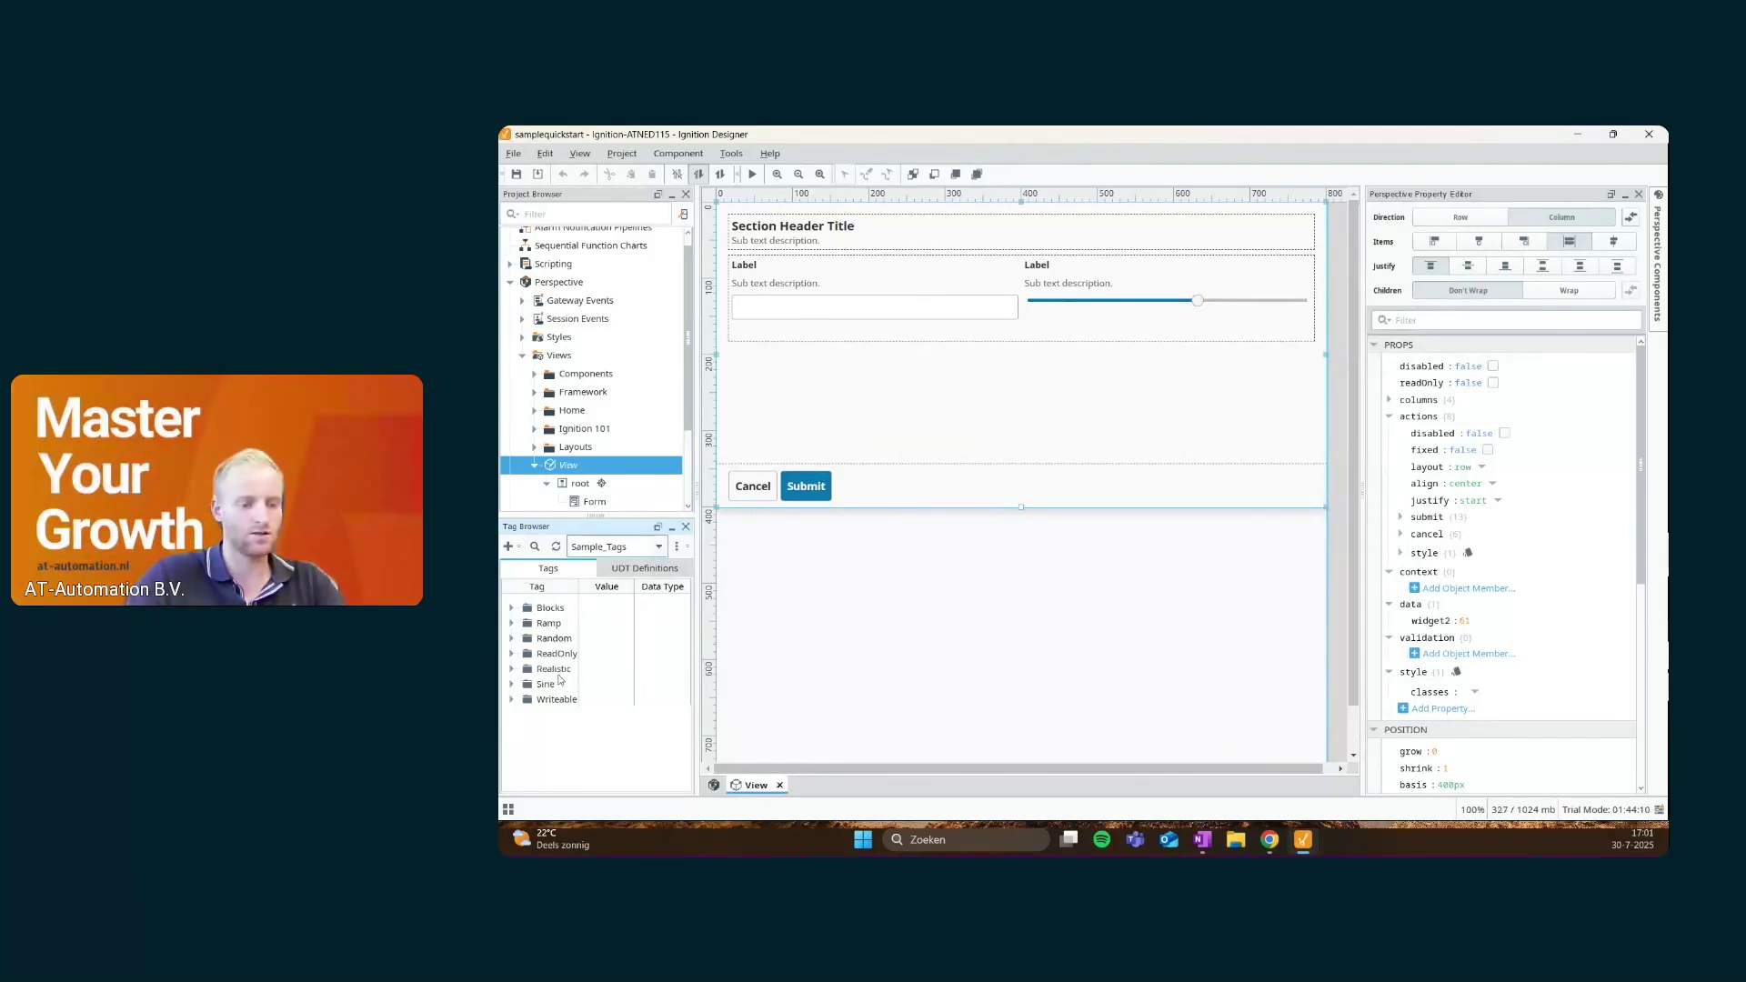
# Inspect the openen tag in Blocks > DB_aansturing, then bring the gateway's Device Connections page forward
pyautogui.click(513, 610)
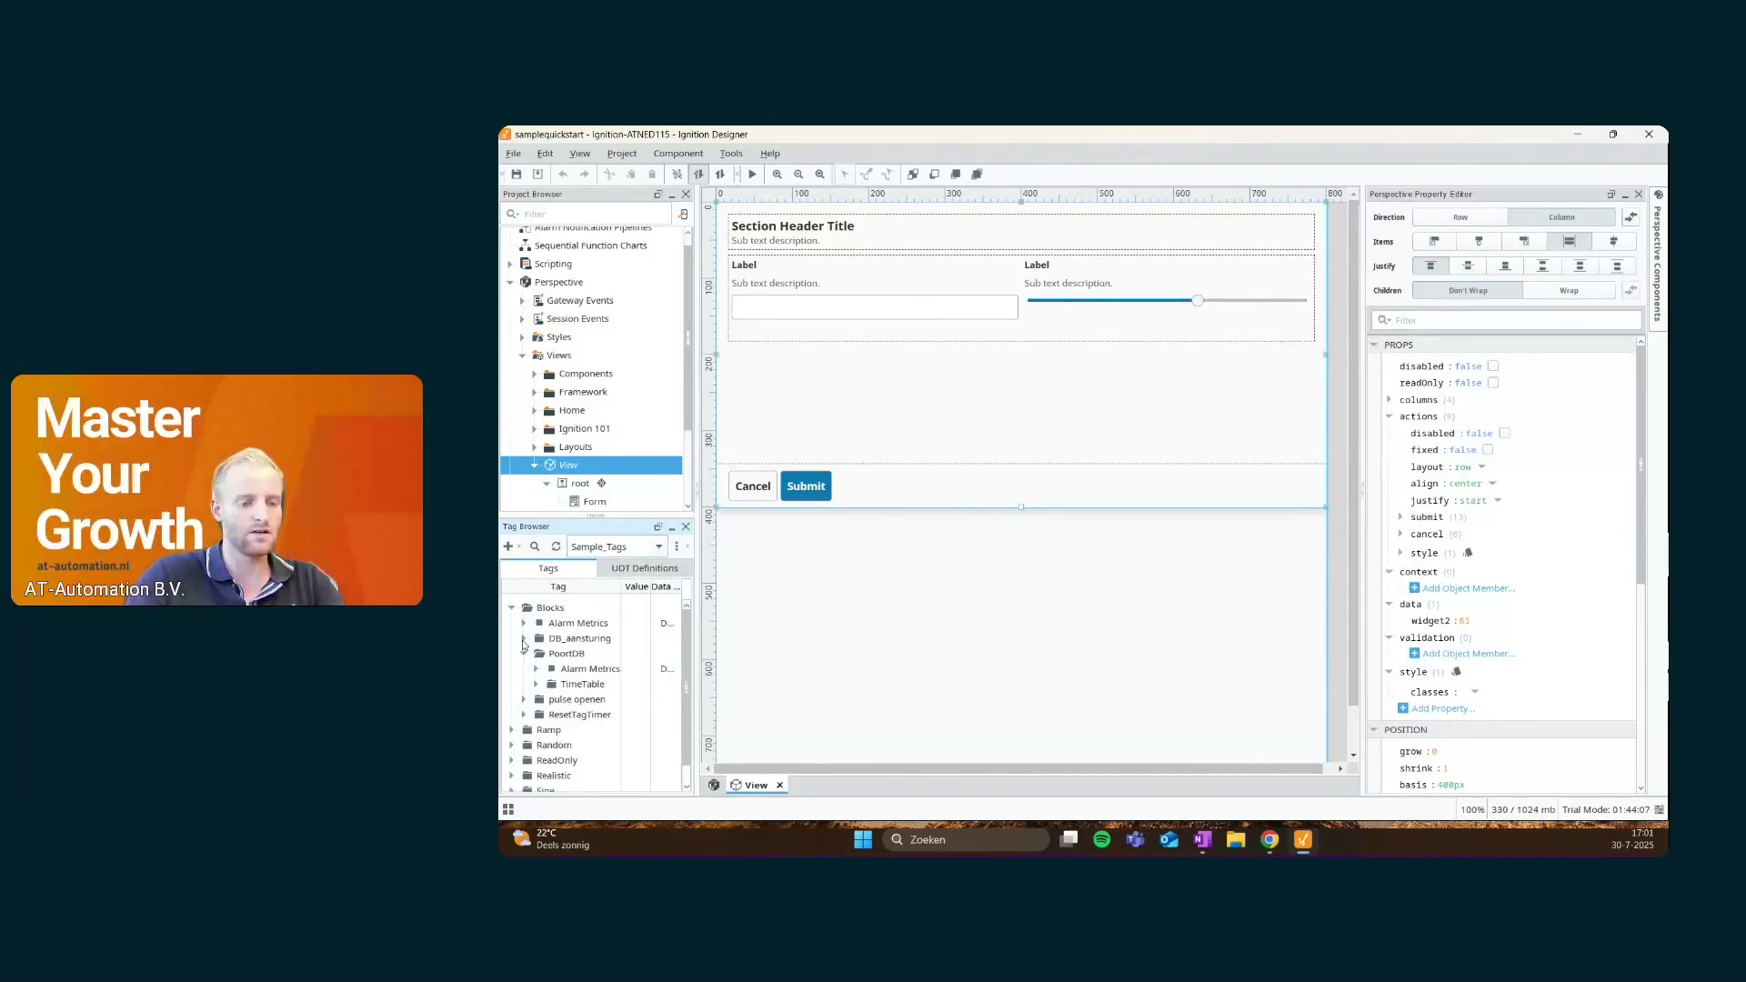
pyautogui.click(523, 639)
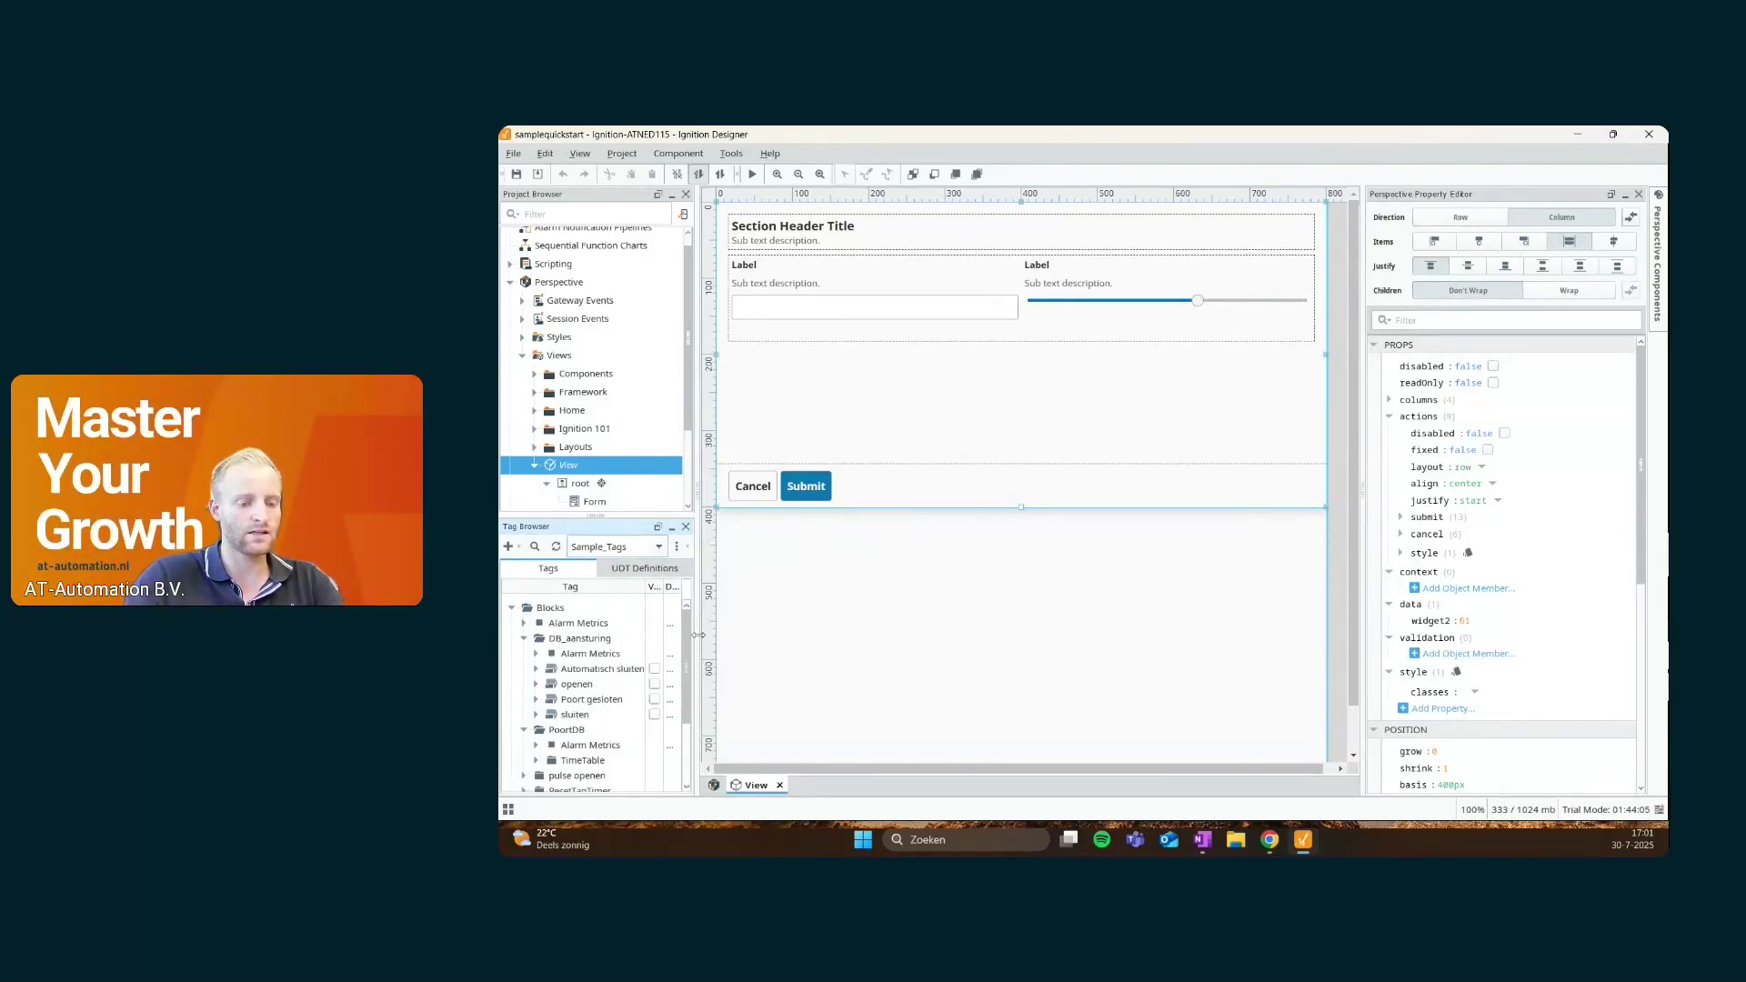
pyautogui.moveTo(697, 634); pyautogui.dragTo(923, 635)
pyautogui.click(571, 688)
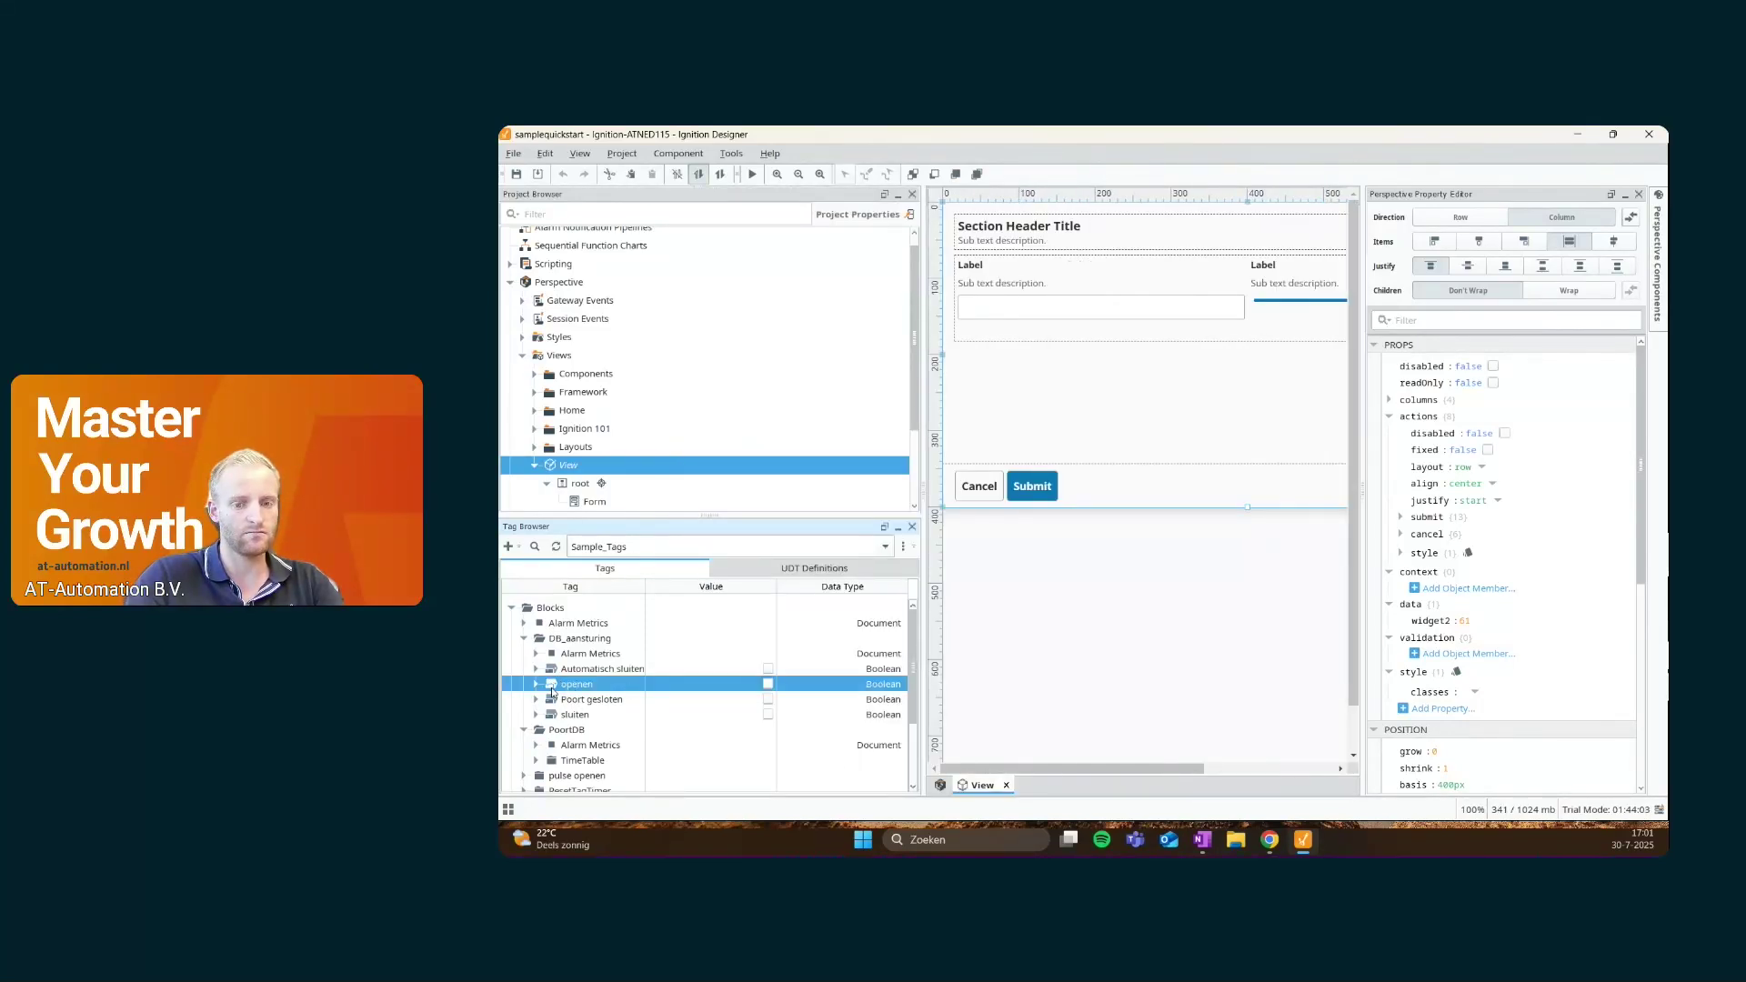
pyautogui.doubleClick(555, 688)
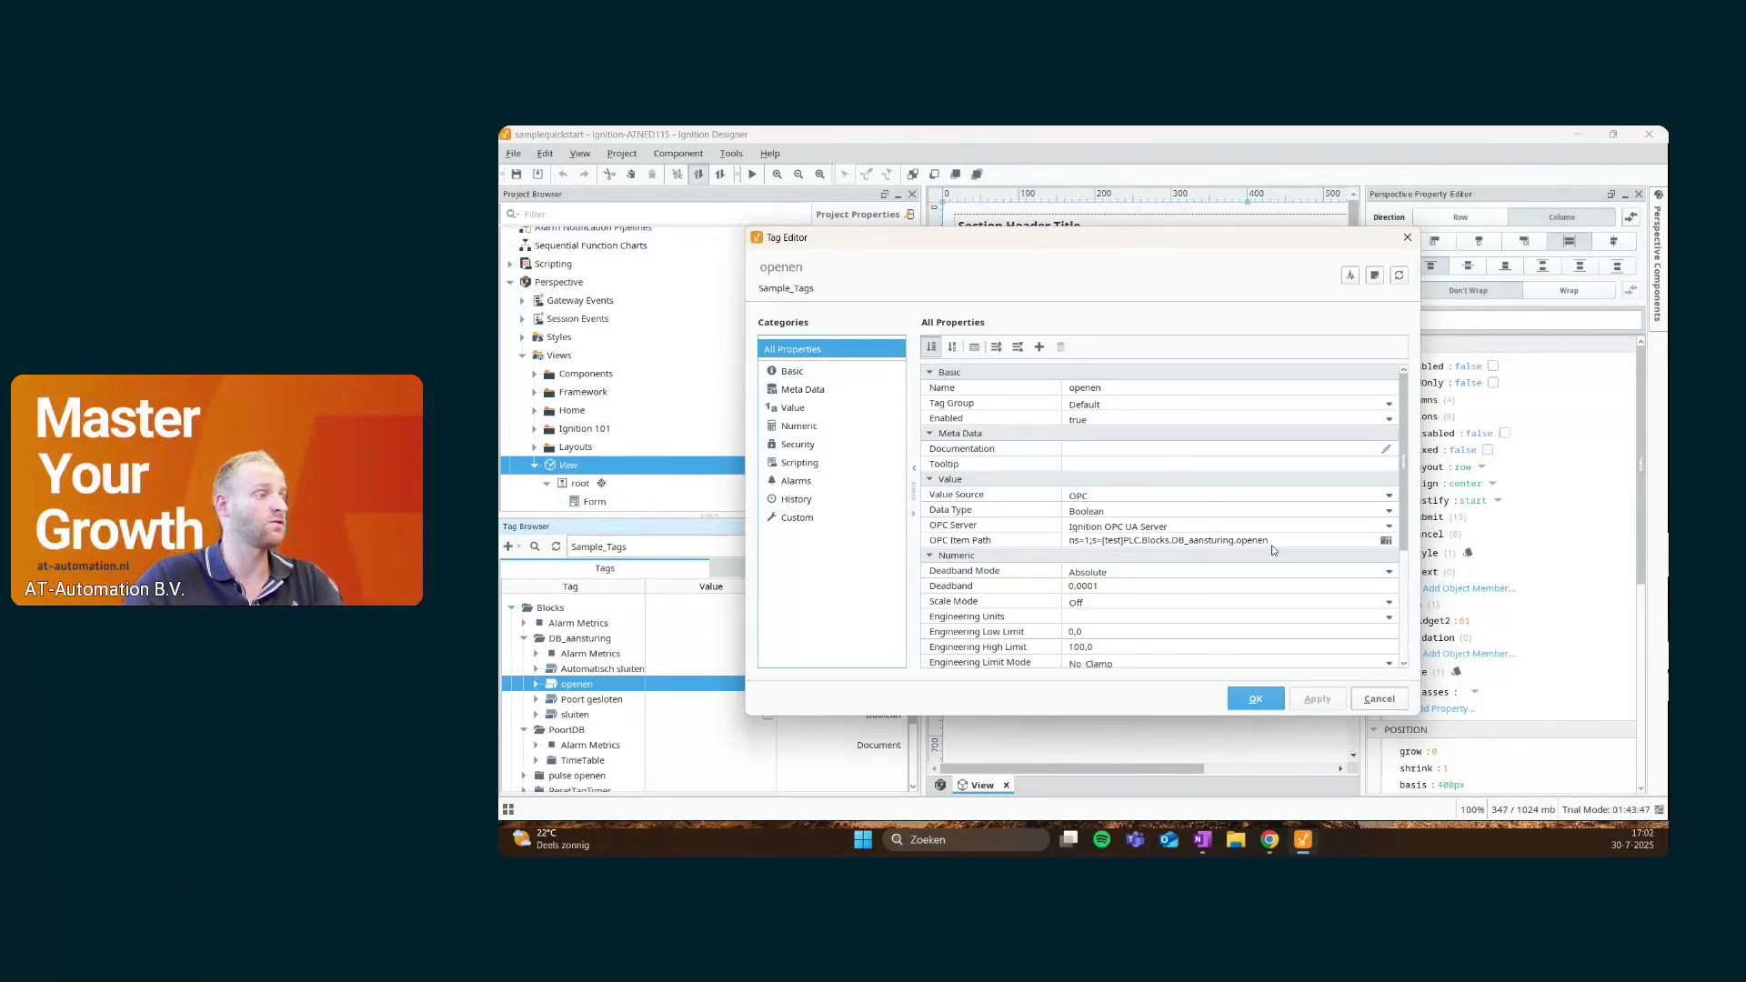
pyautogui.click(1405, 238)
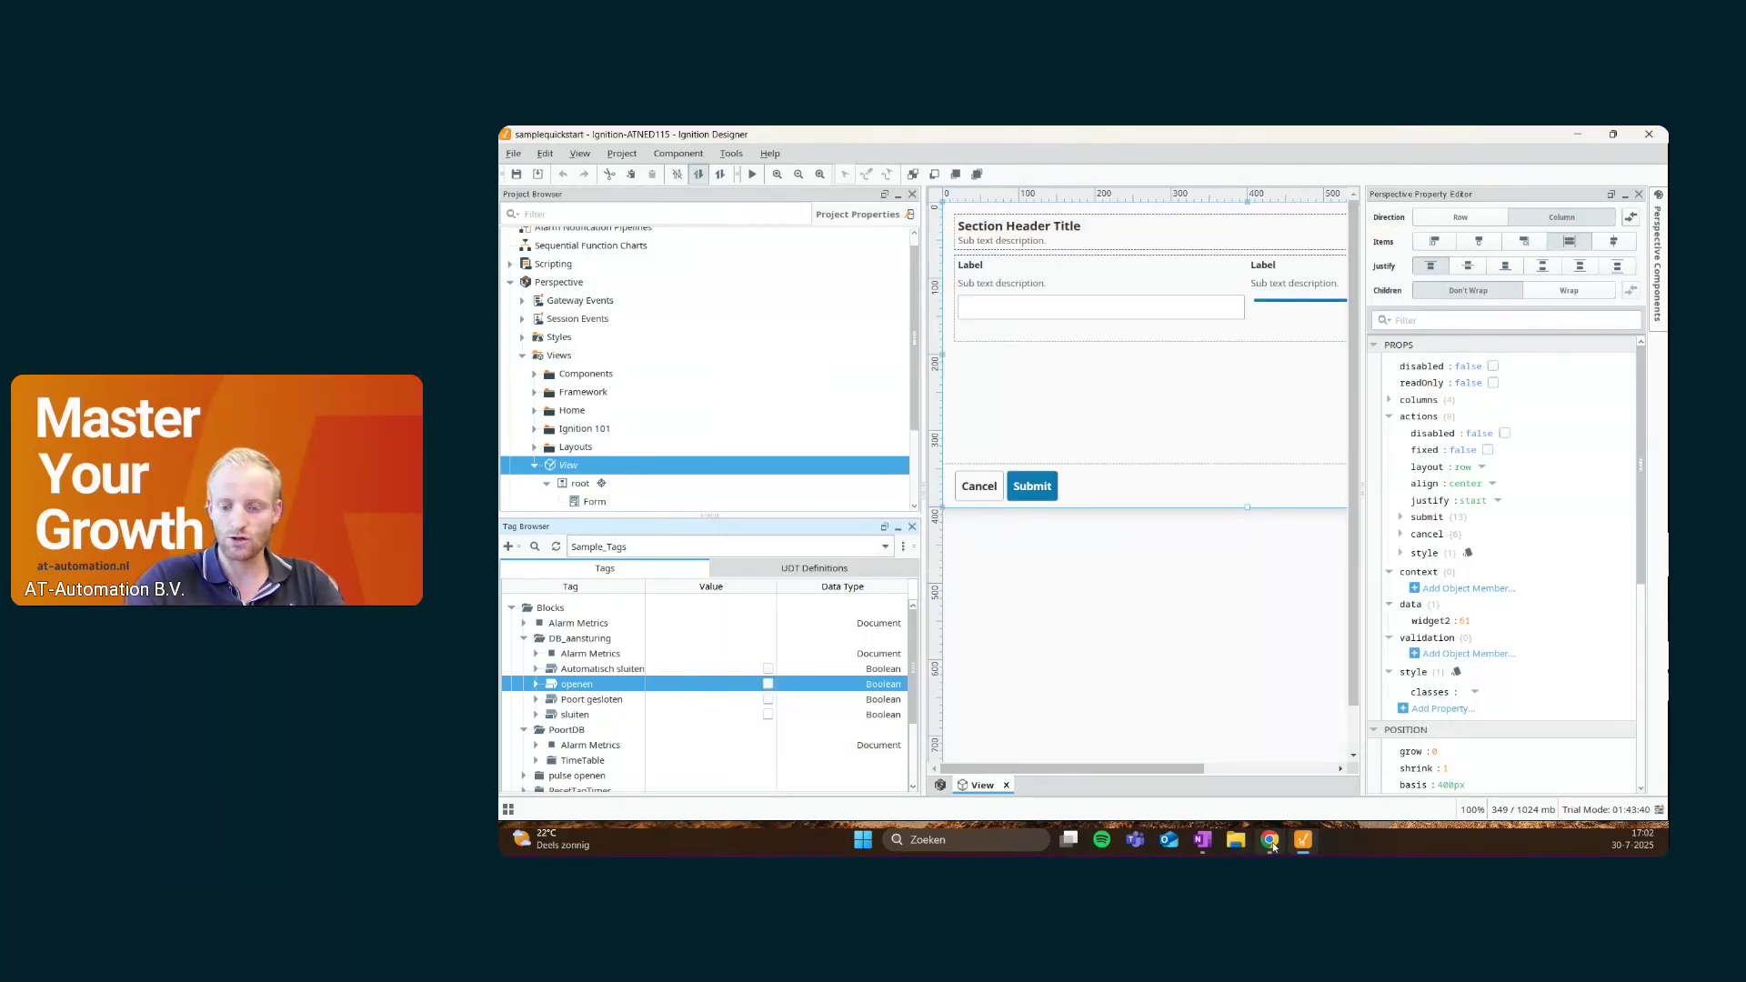
pyautogui.moveTo(1269, 839)
pyautogui.click(1319, 764)
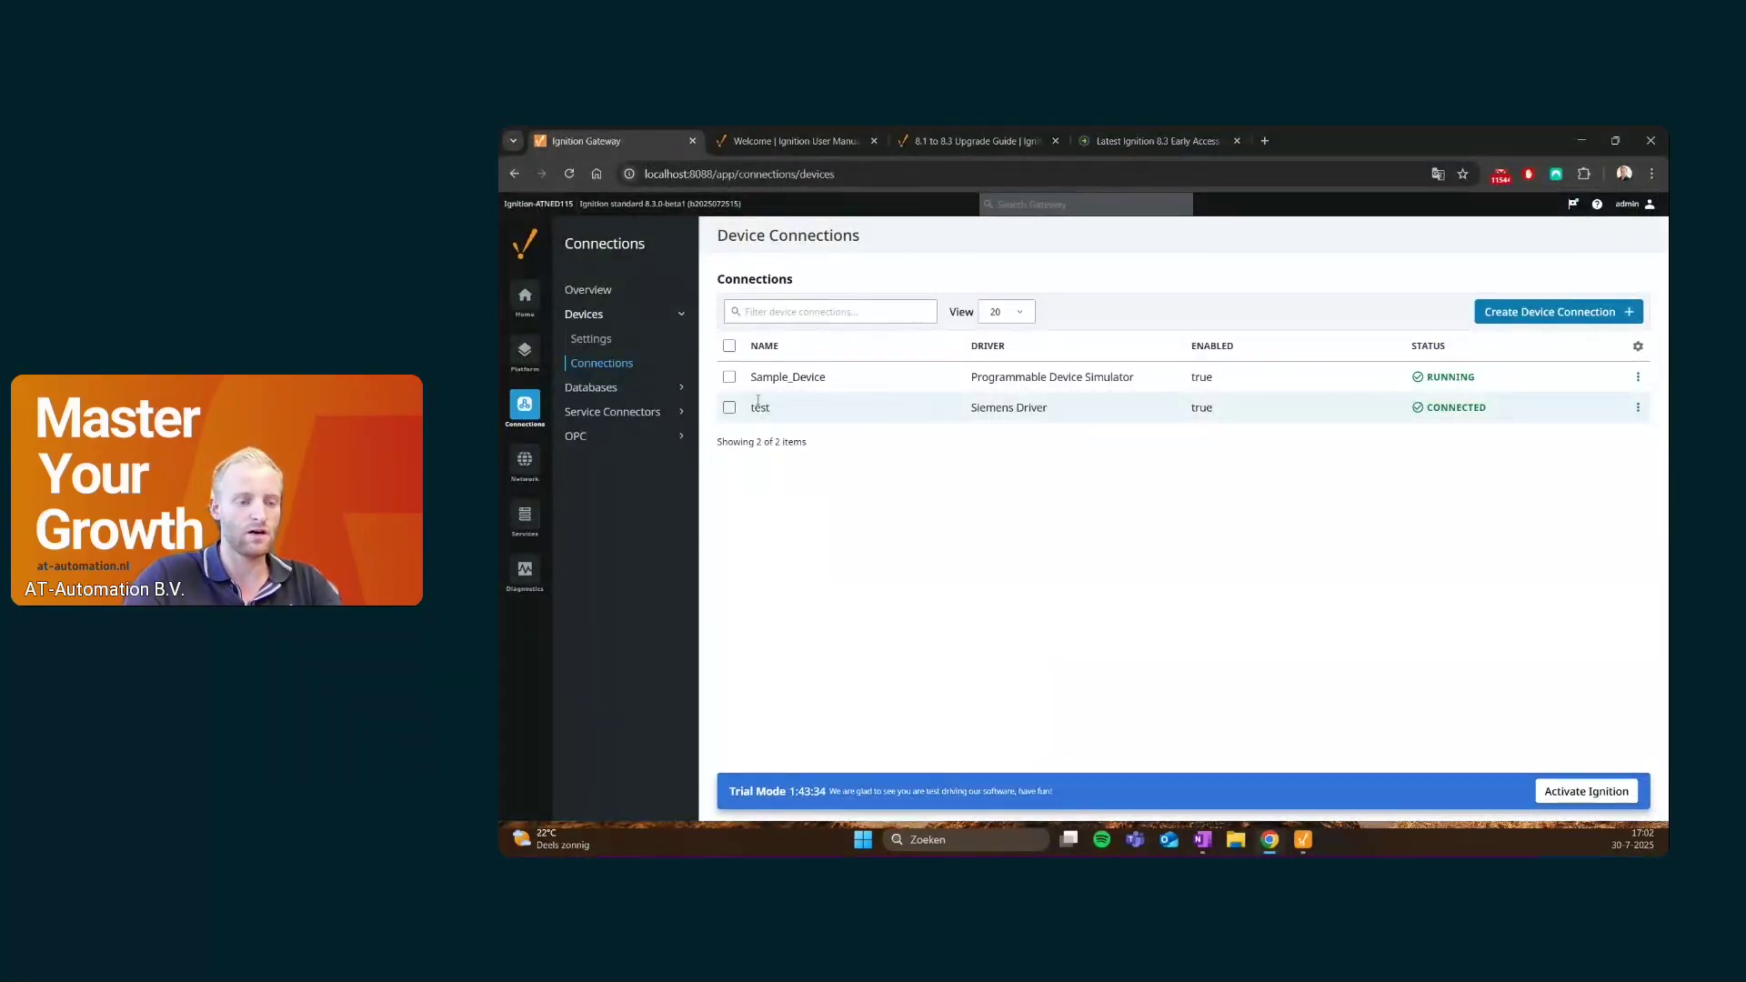
# Create a deployment mode named production under Platform > System > Modes
pyautogui.click(525, 351)
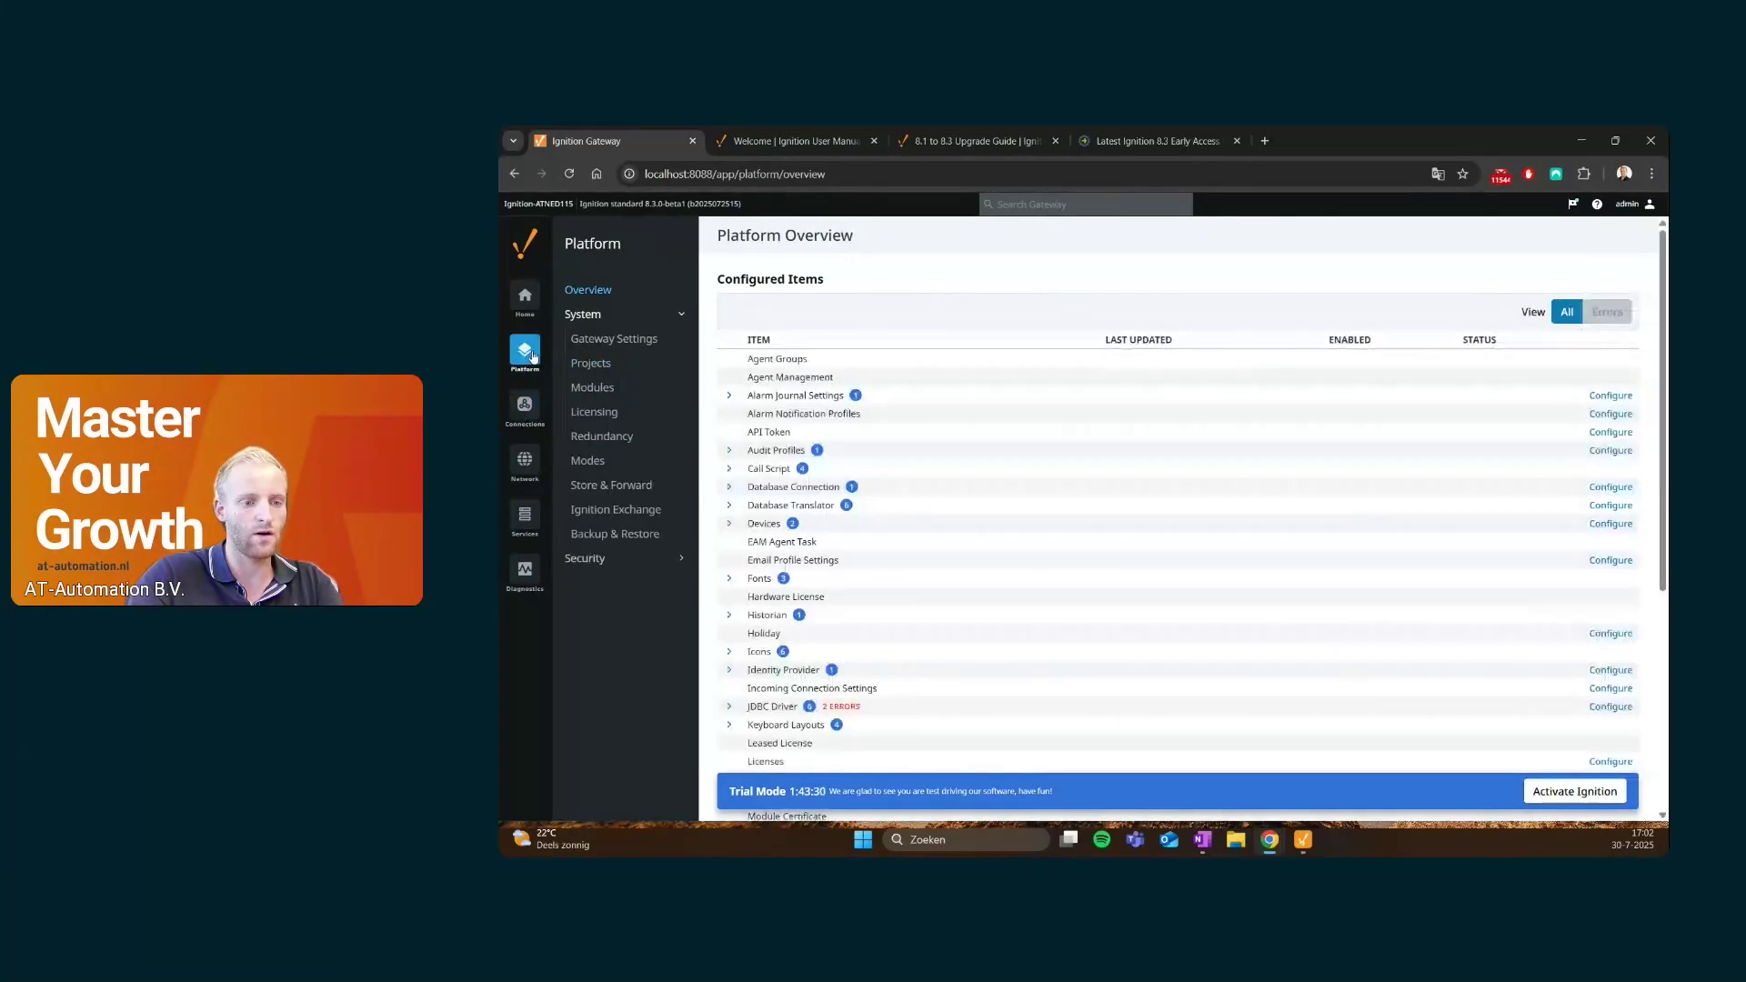
pyautogui.click(587, 460)
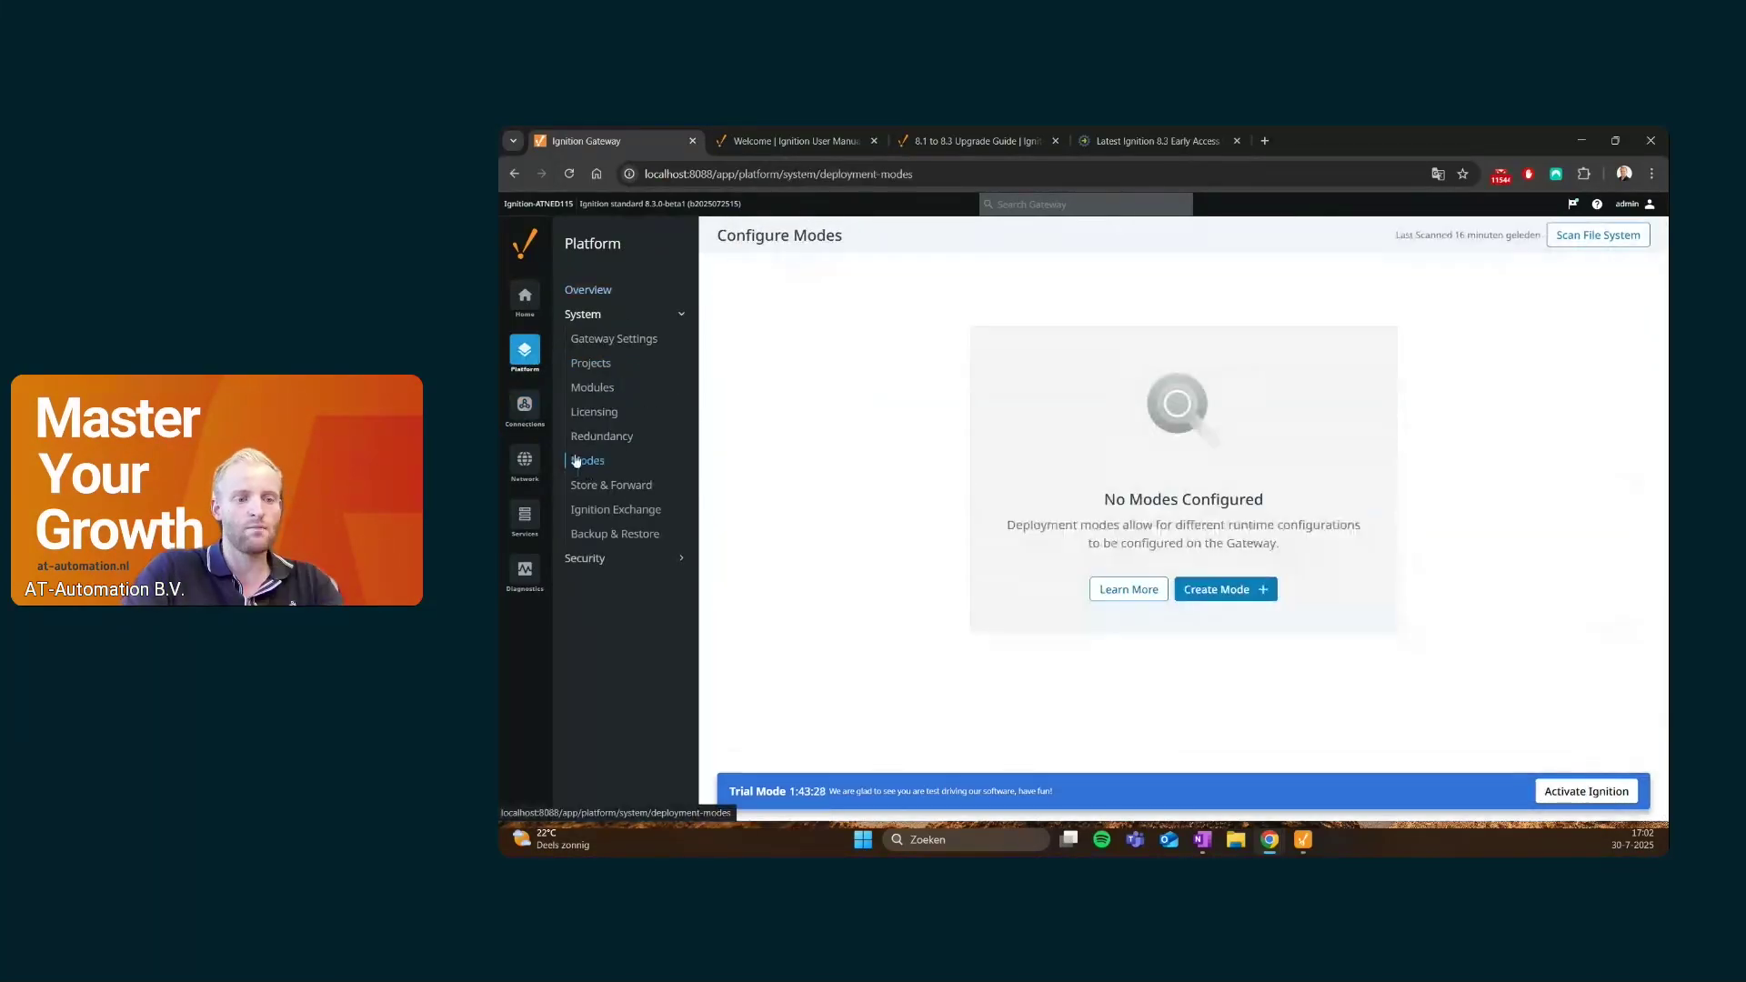
pyautogui.click(1209, 590)
pyautogui.click(970, 403)
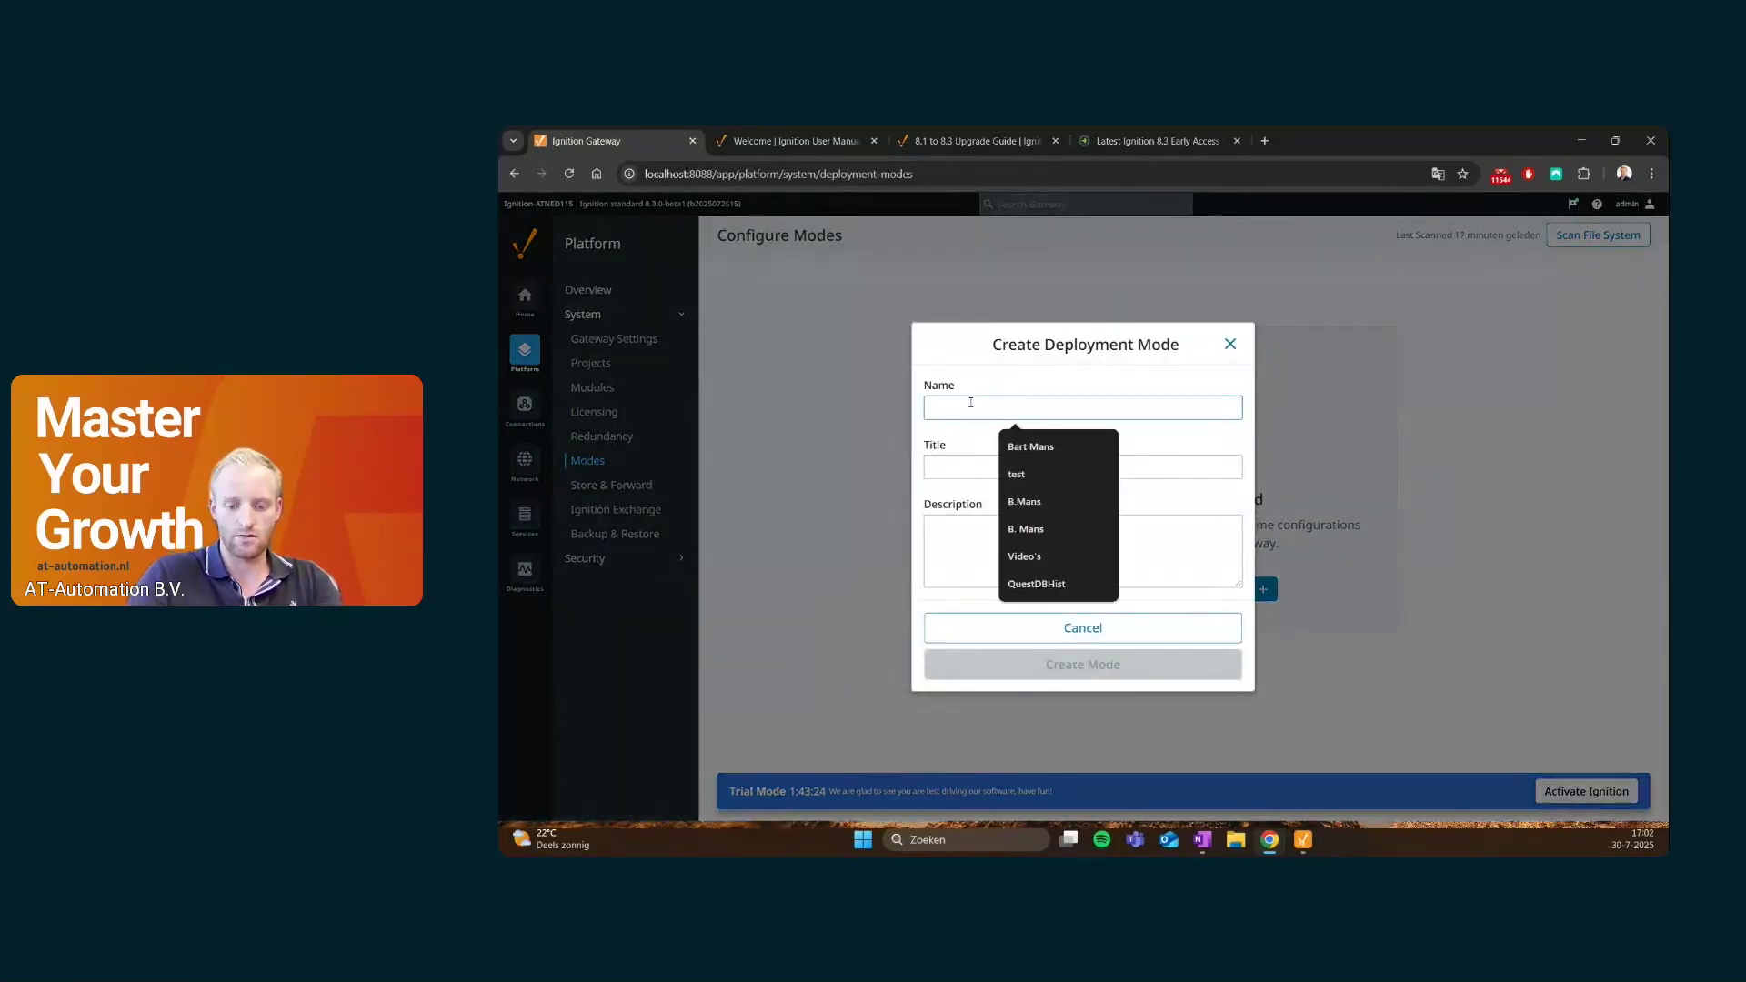
pyautogui.write('production')
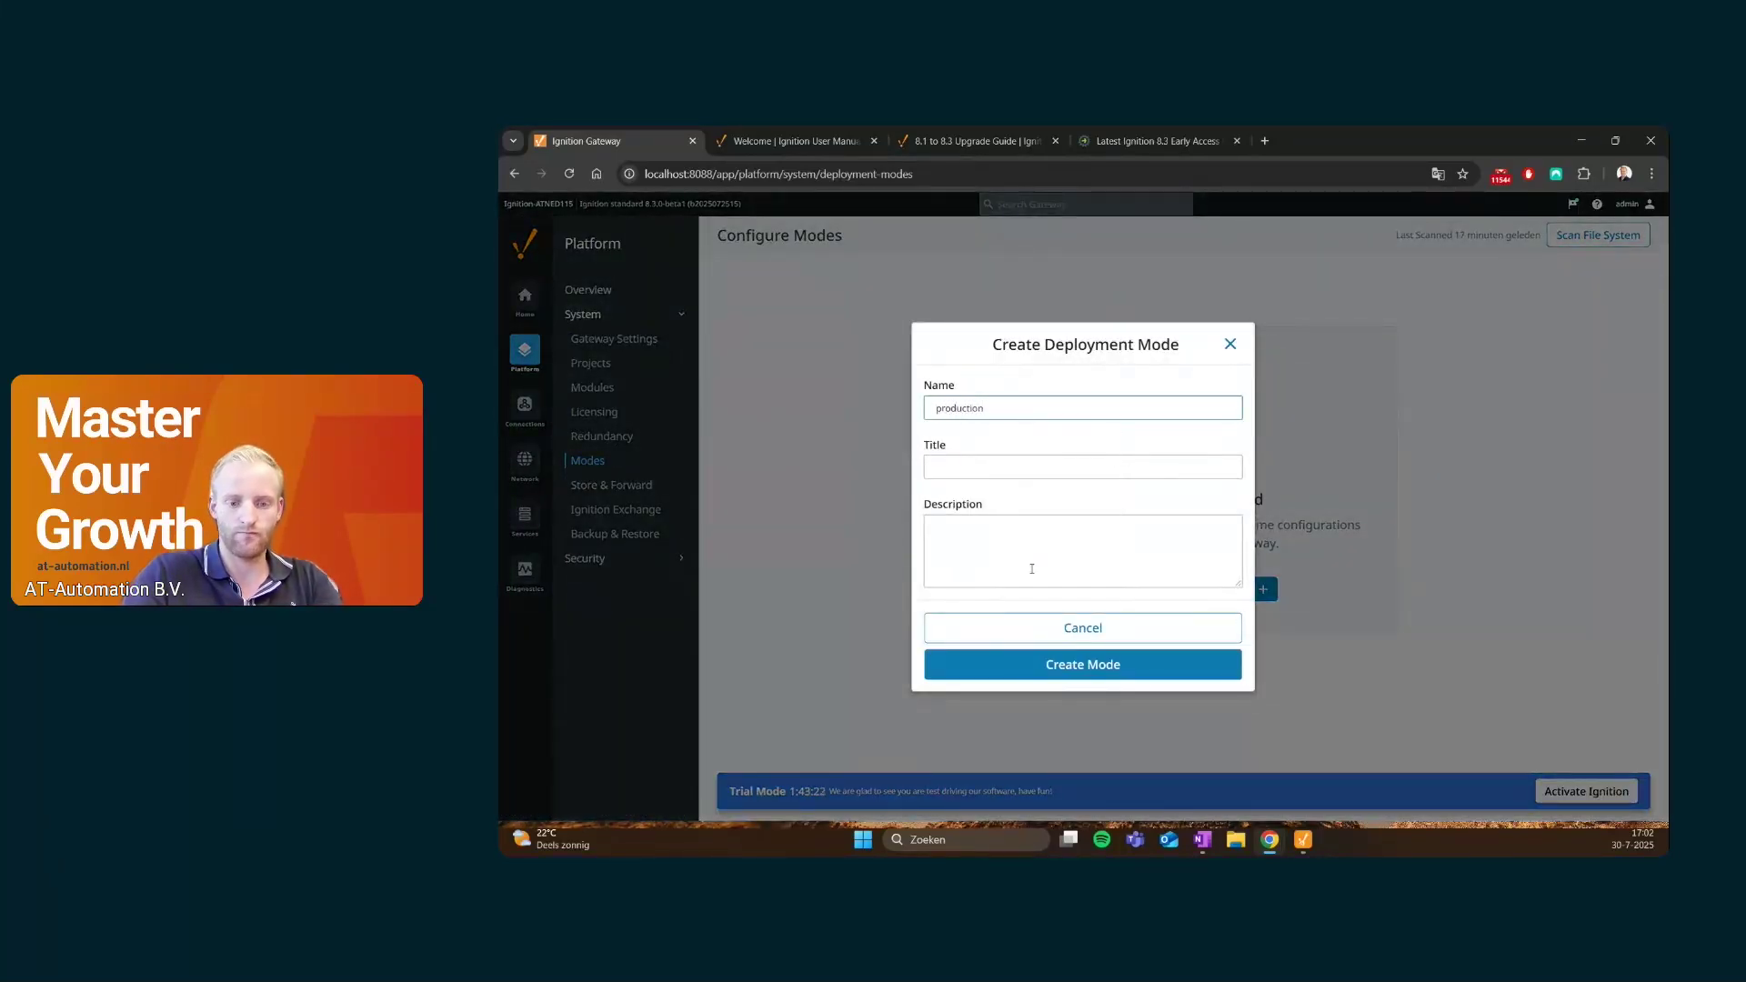
pyautogui.click(1081, 666)
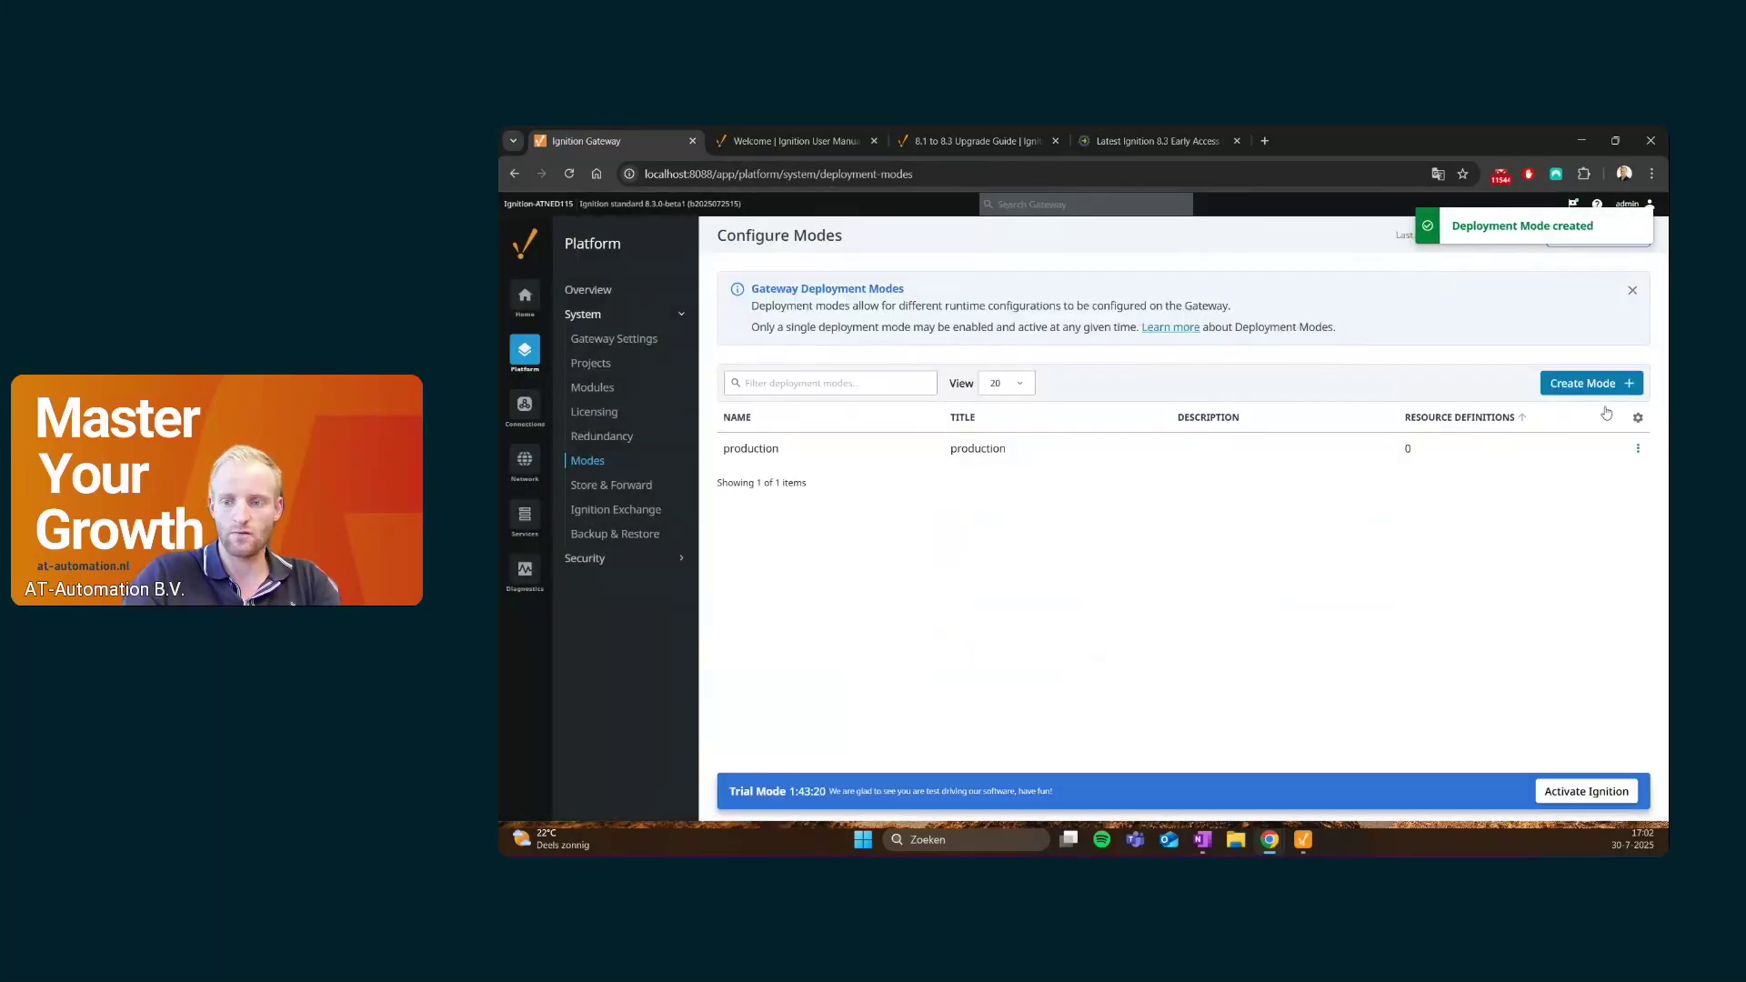
# Create a second deployment mode named test, then open the Device Connections list
pyautogui.click(1585, 385)
pyautogui.click(946, 409)
pyautogui.write('test')
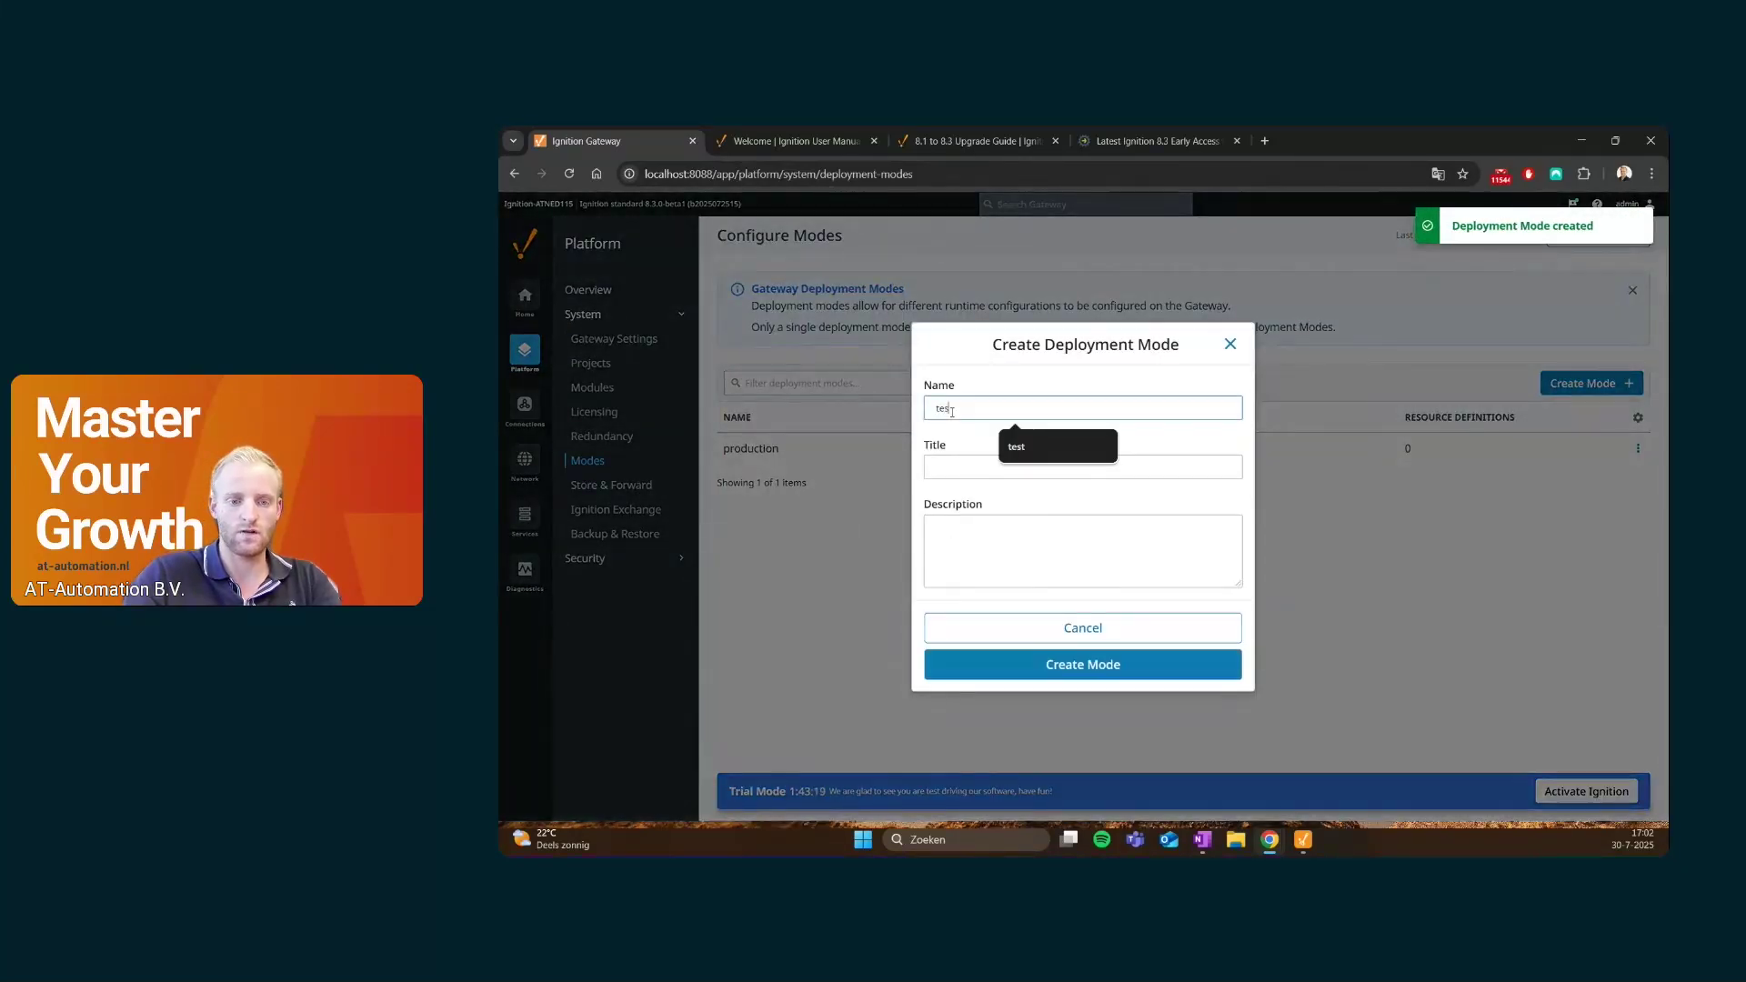
pyautogui.click(1083, 675)
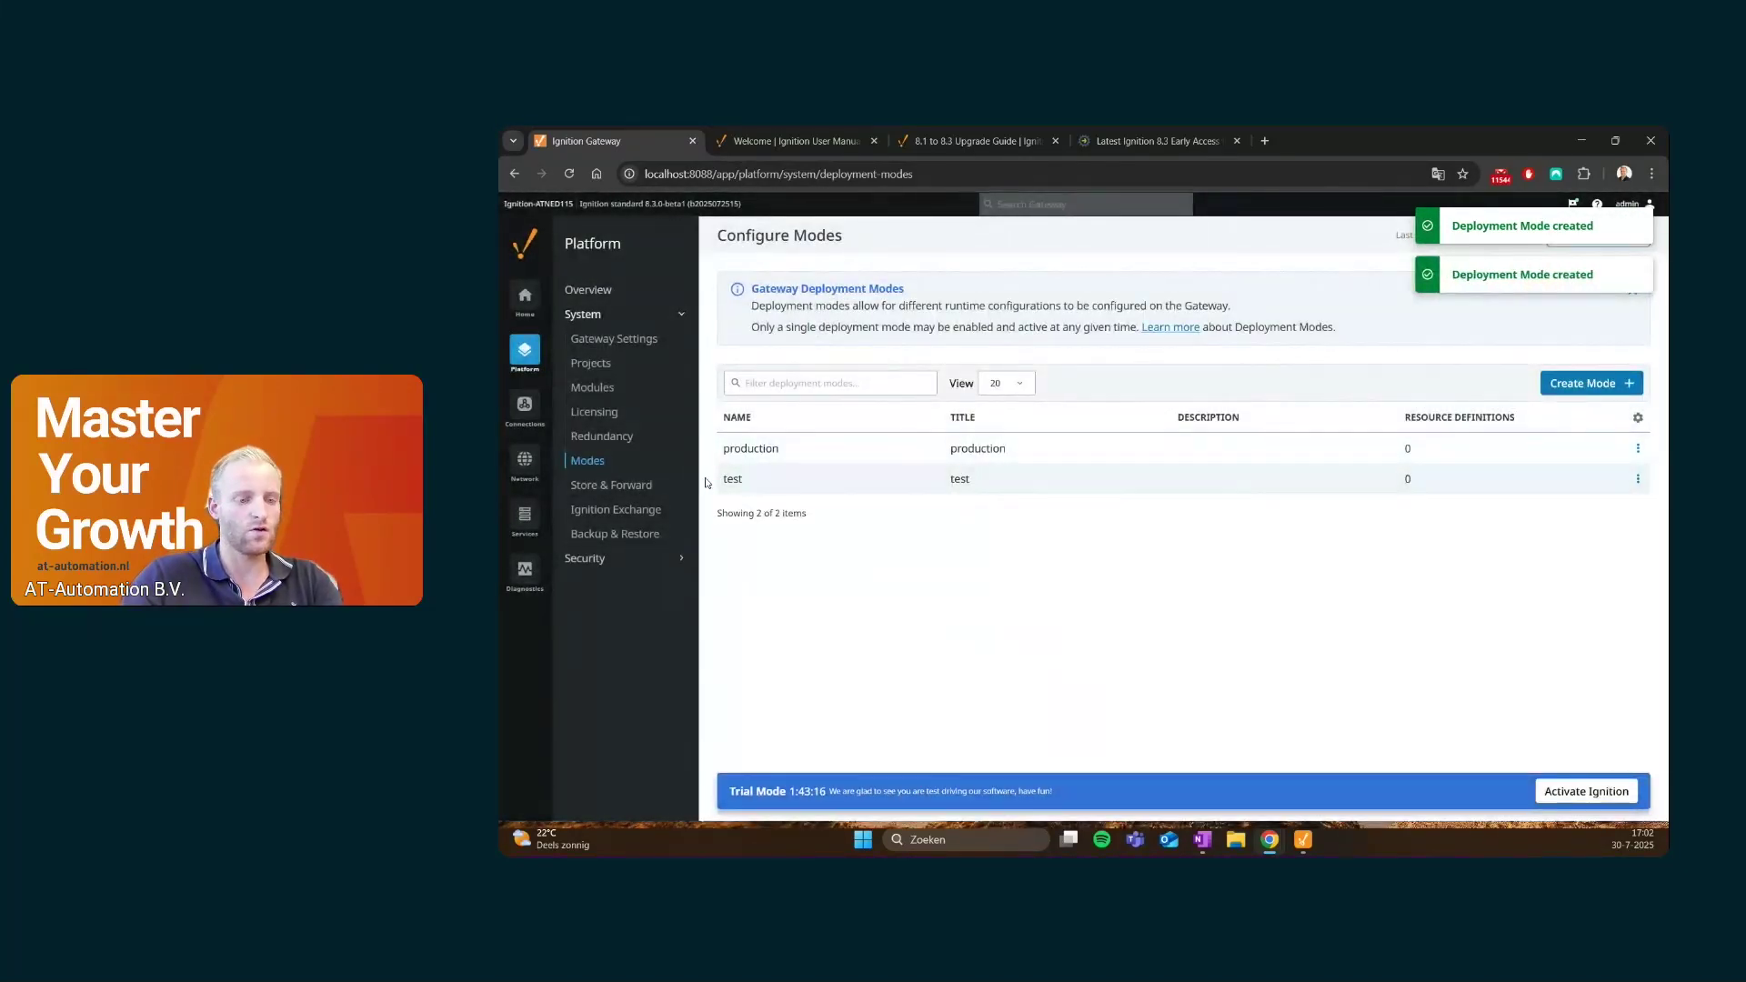
pyautogui.click(524, 403)
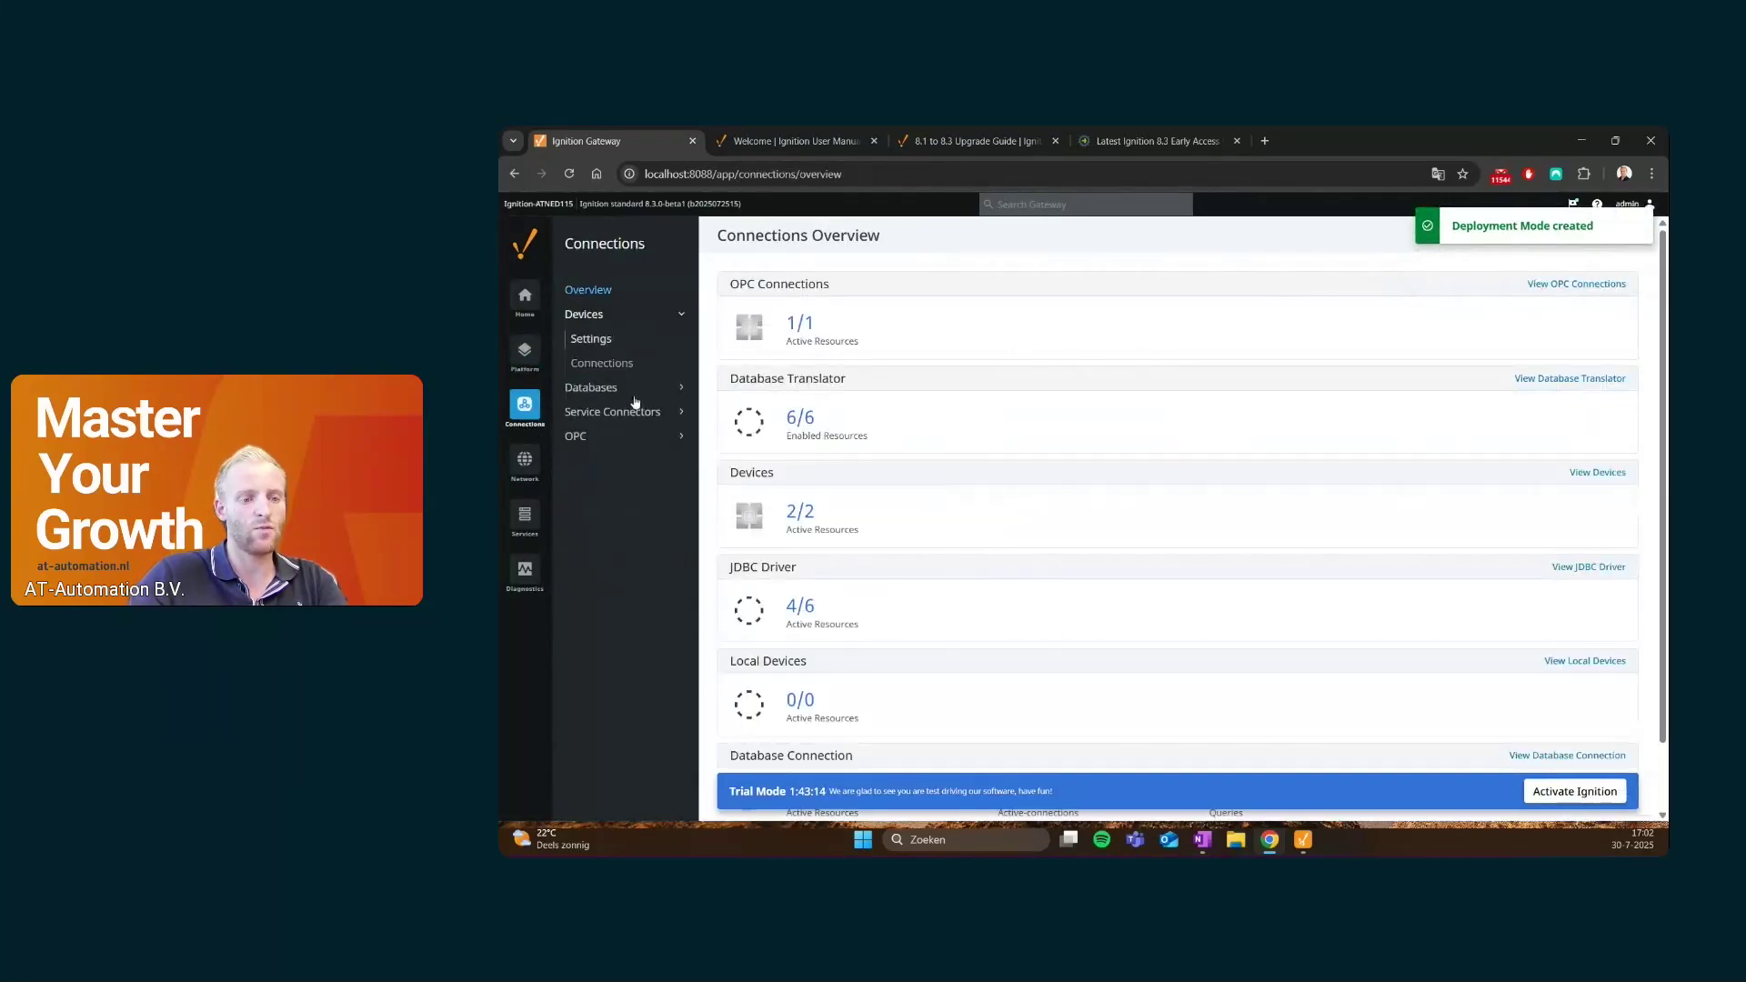
pyautogui.click(586, 363)
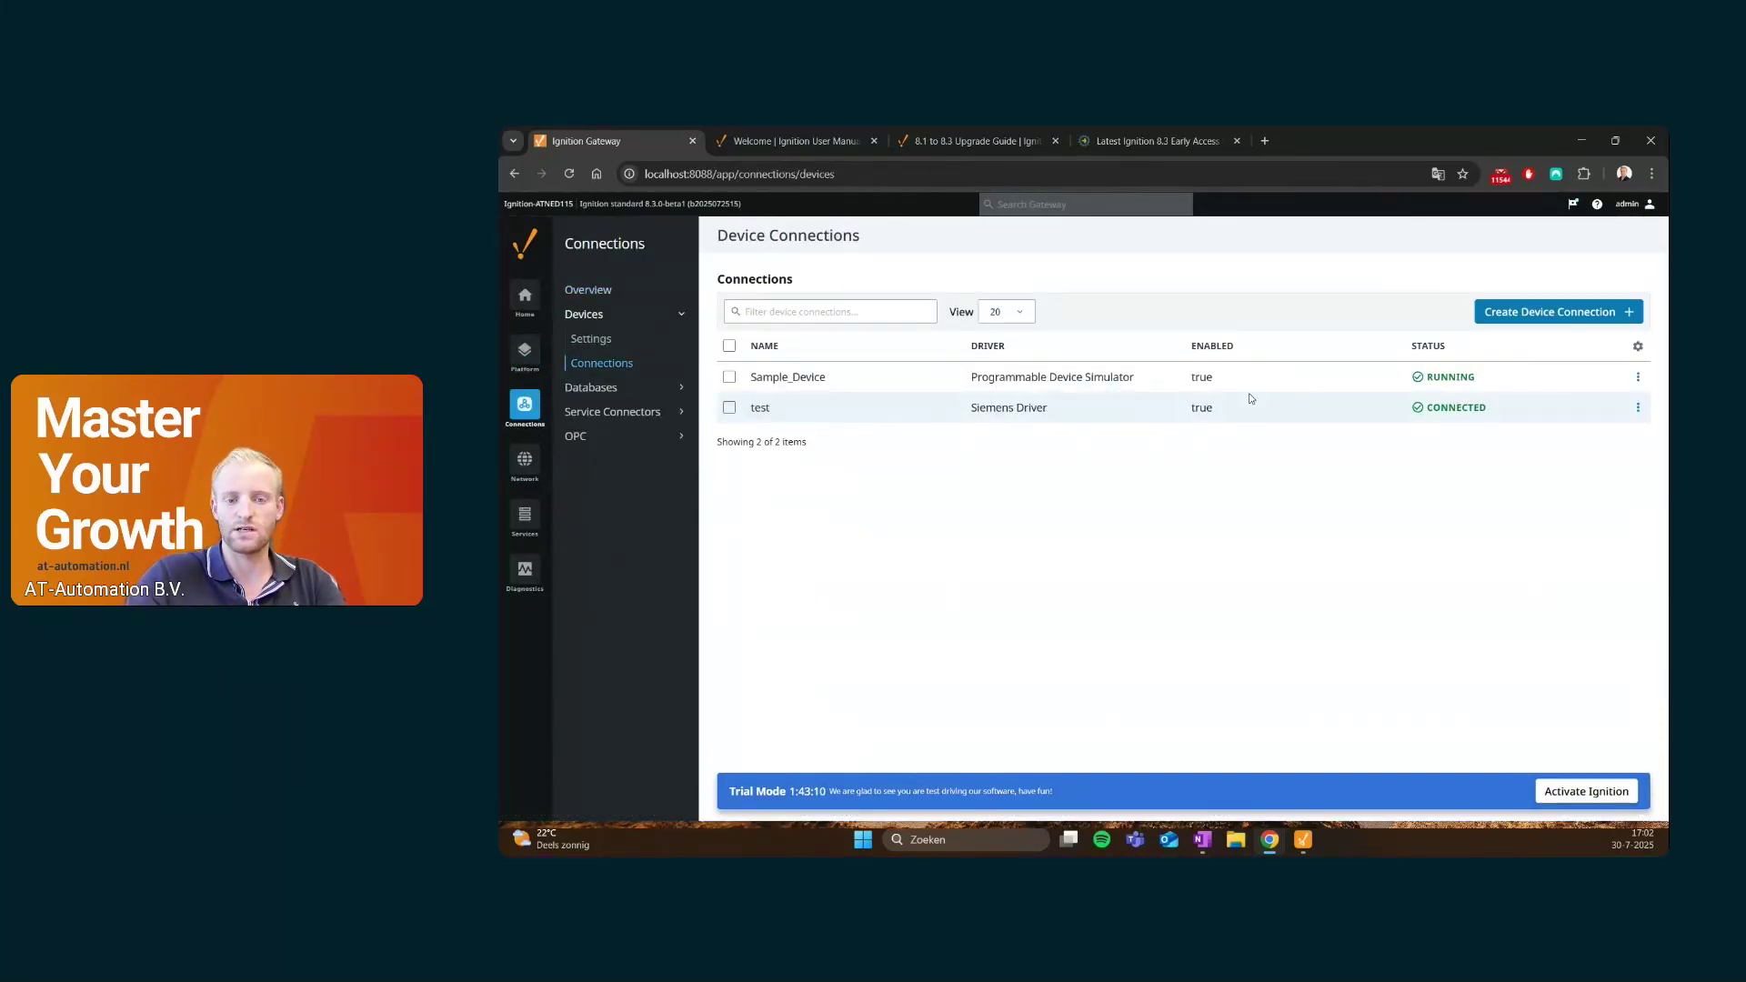
# Override the test Siemens device in the test collection and show all resource definitions
pyautogui.click(1637, 407)
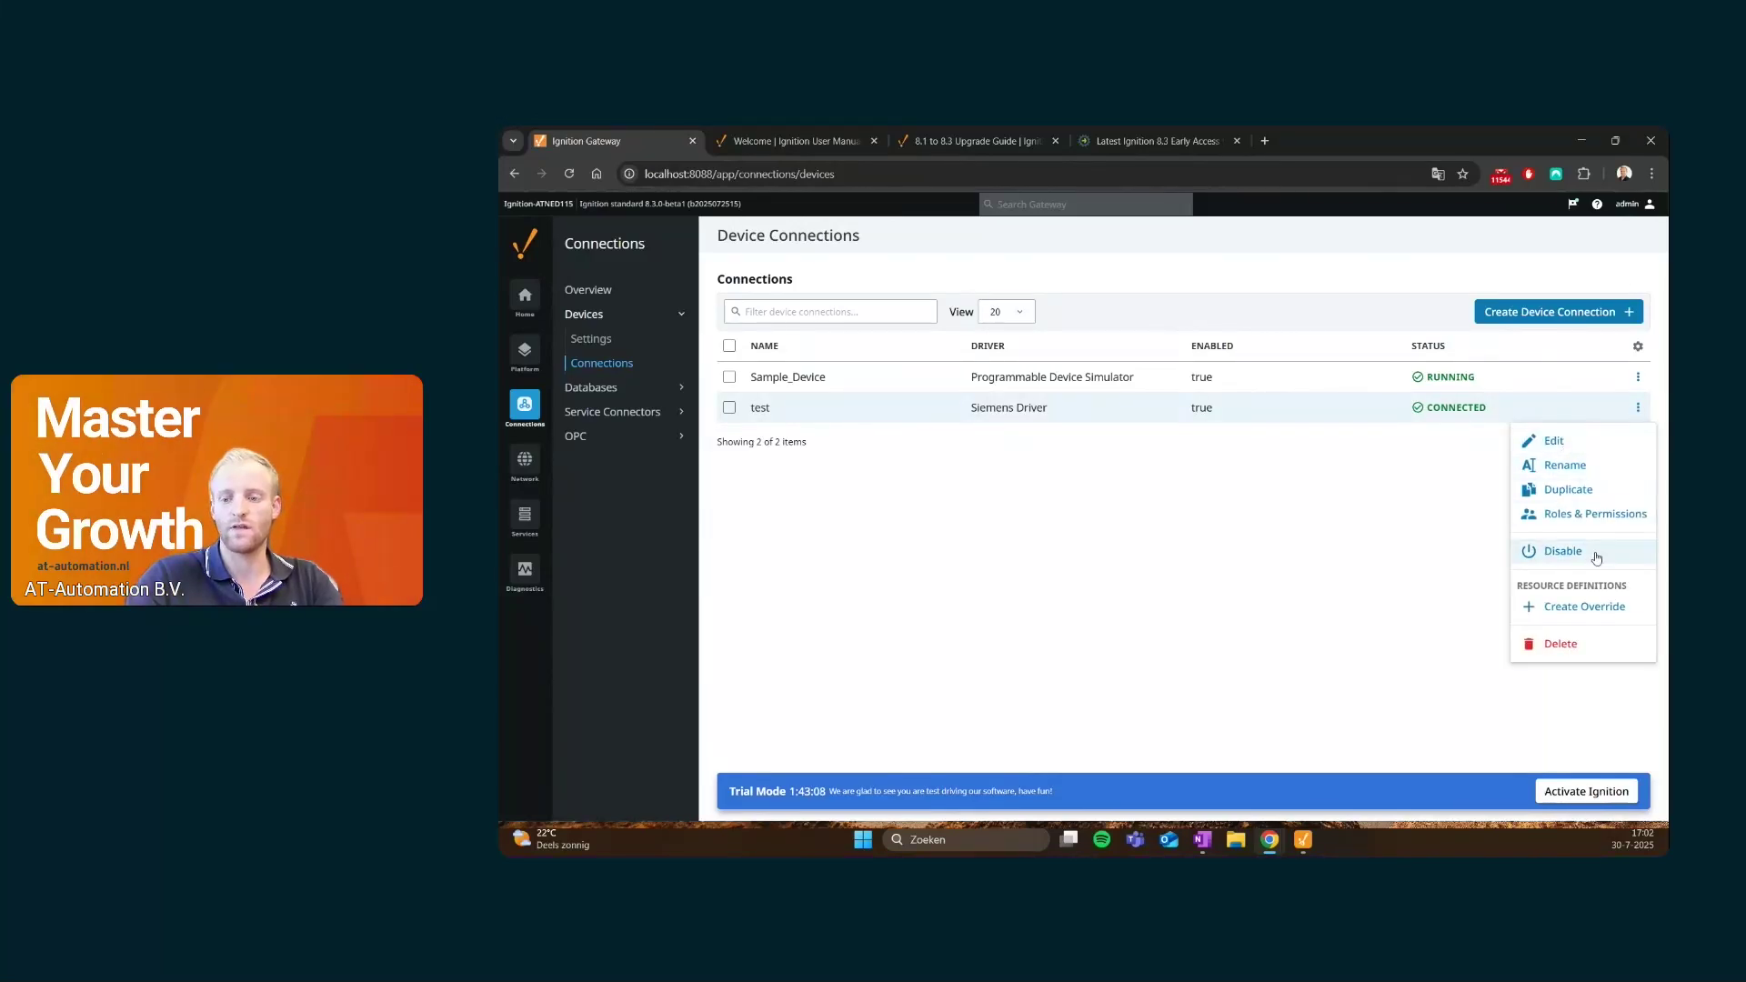
pyautogui.click(1593, 611)
pyautogui.click(999, 544)
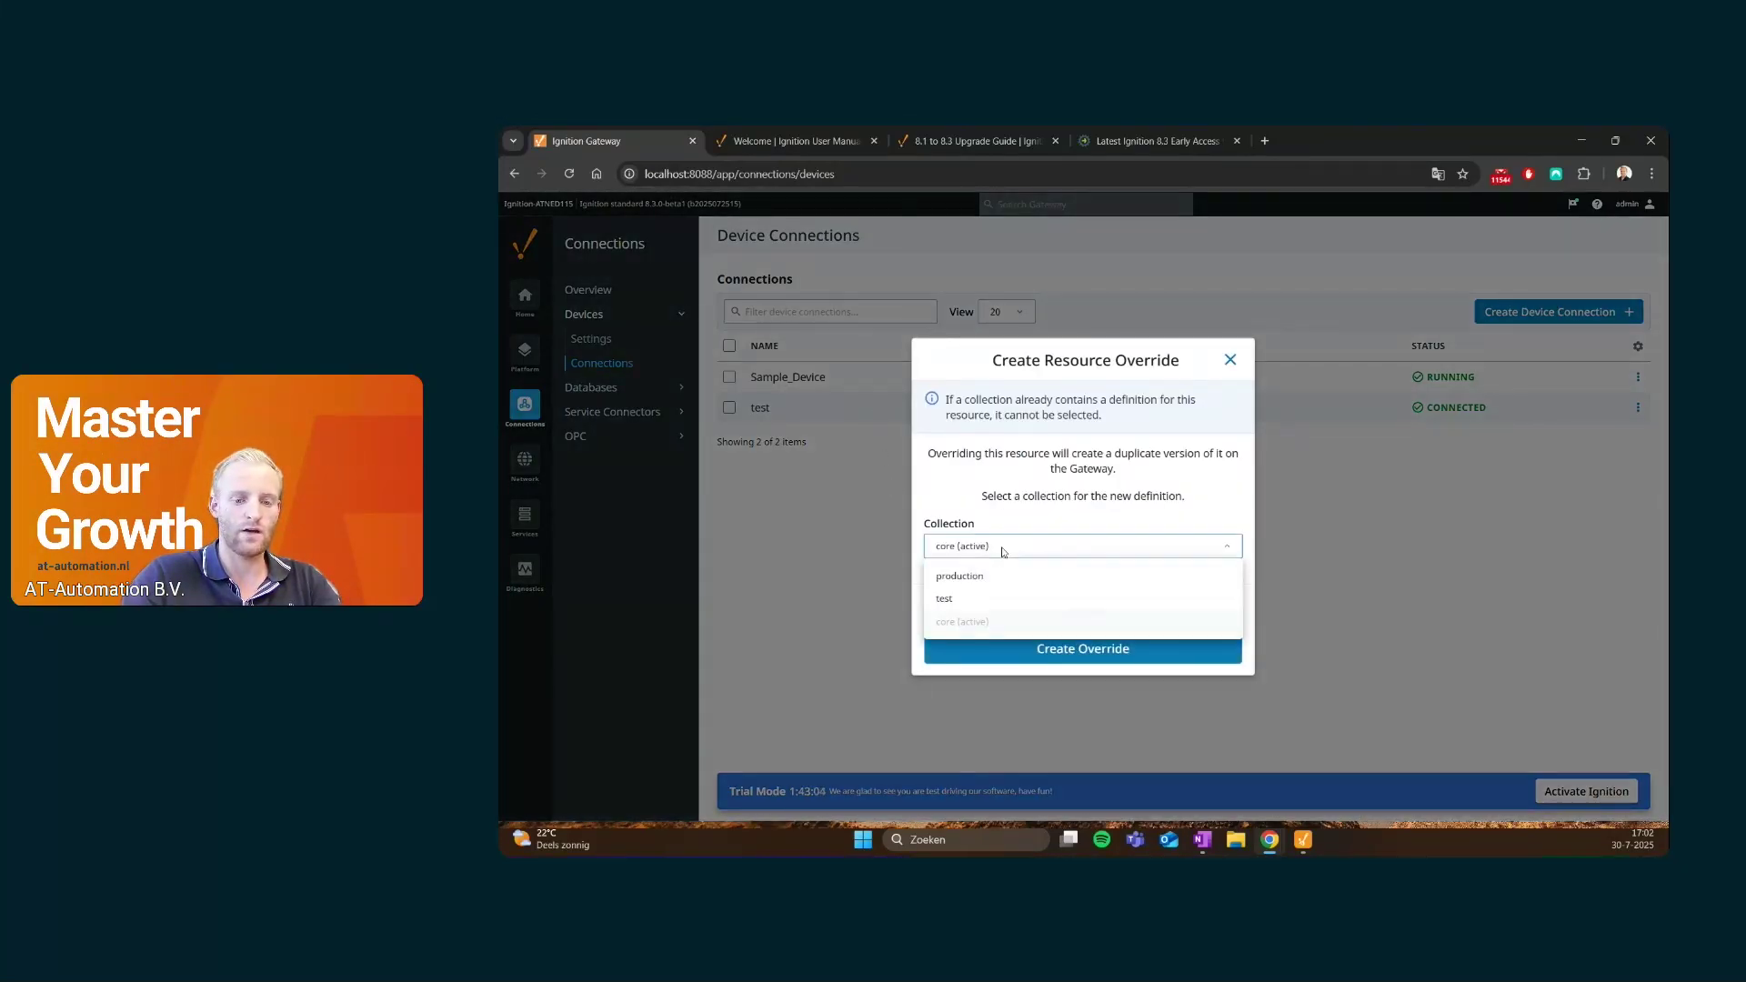
pyautogui.click(953, 602)
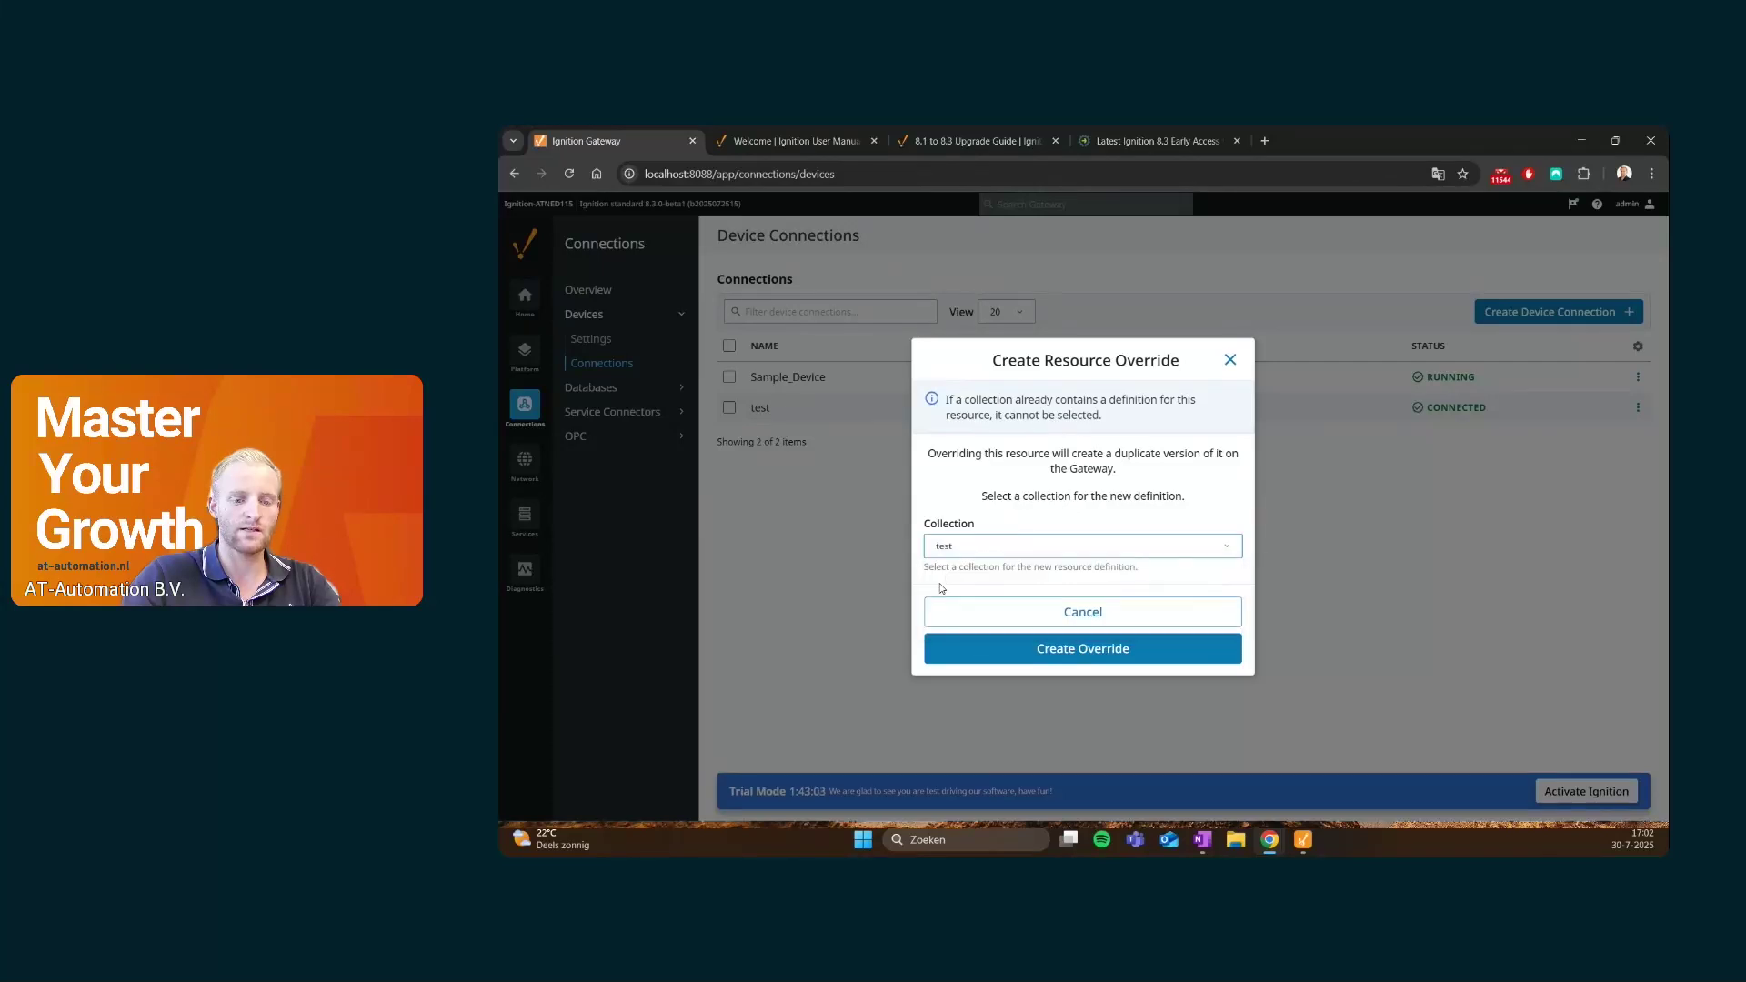
pyautogui.click(1069, 657)
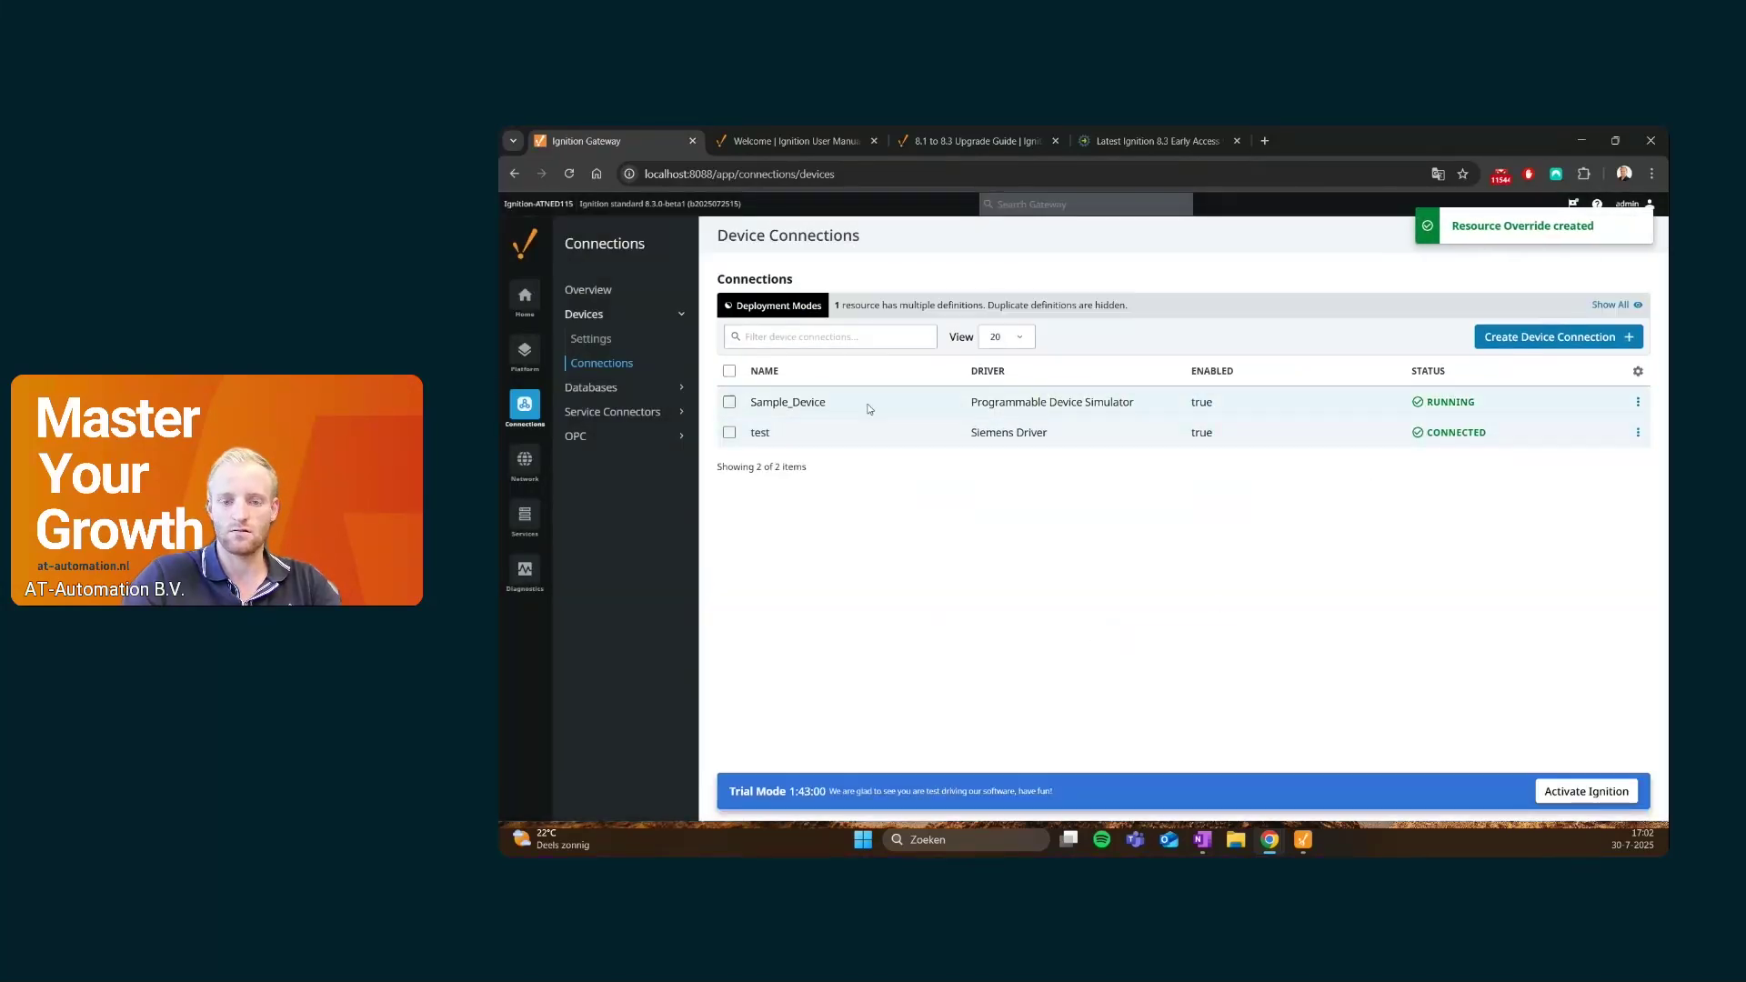
pyautogui.click(1610, 307)
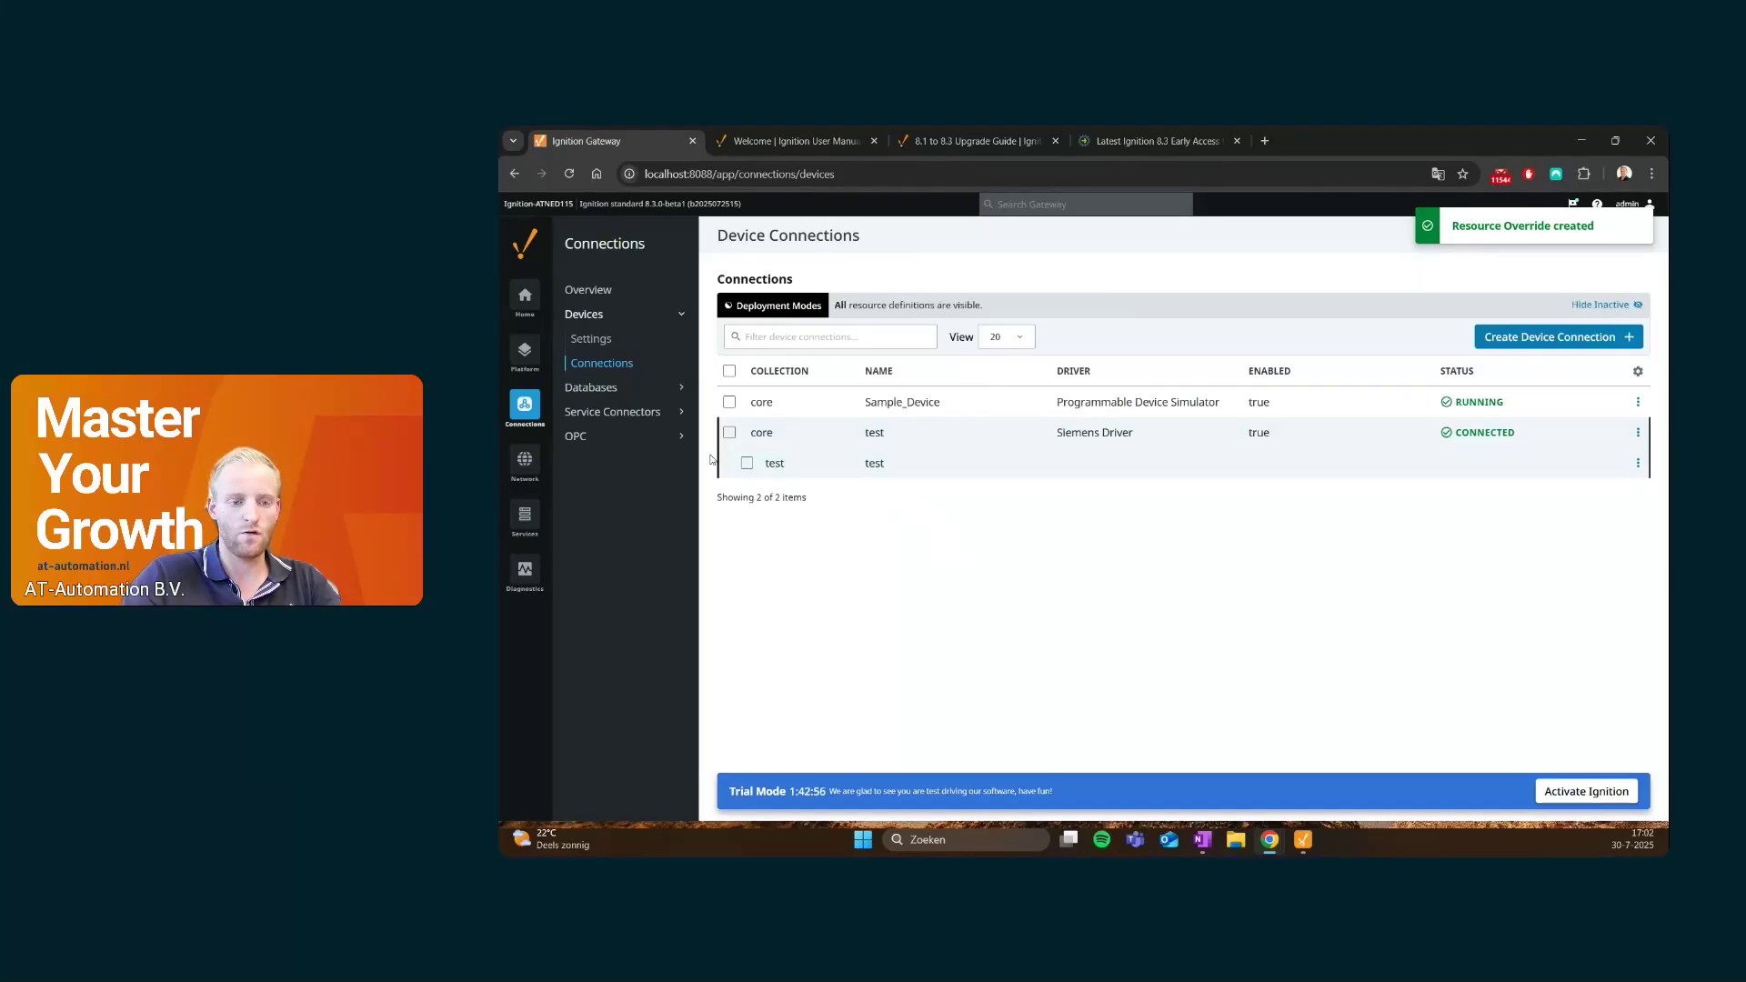
# Edit the test override's hostname, changing the 240 ending to 192.168.1.230, and save
pyautogui.click(1637, 464)
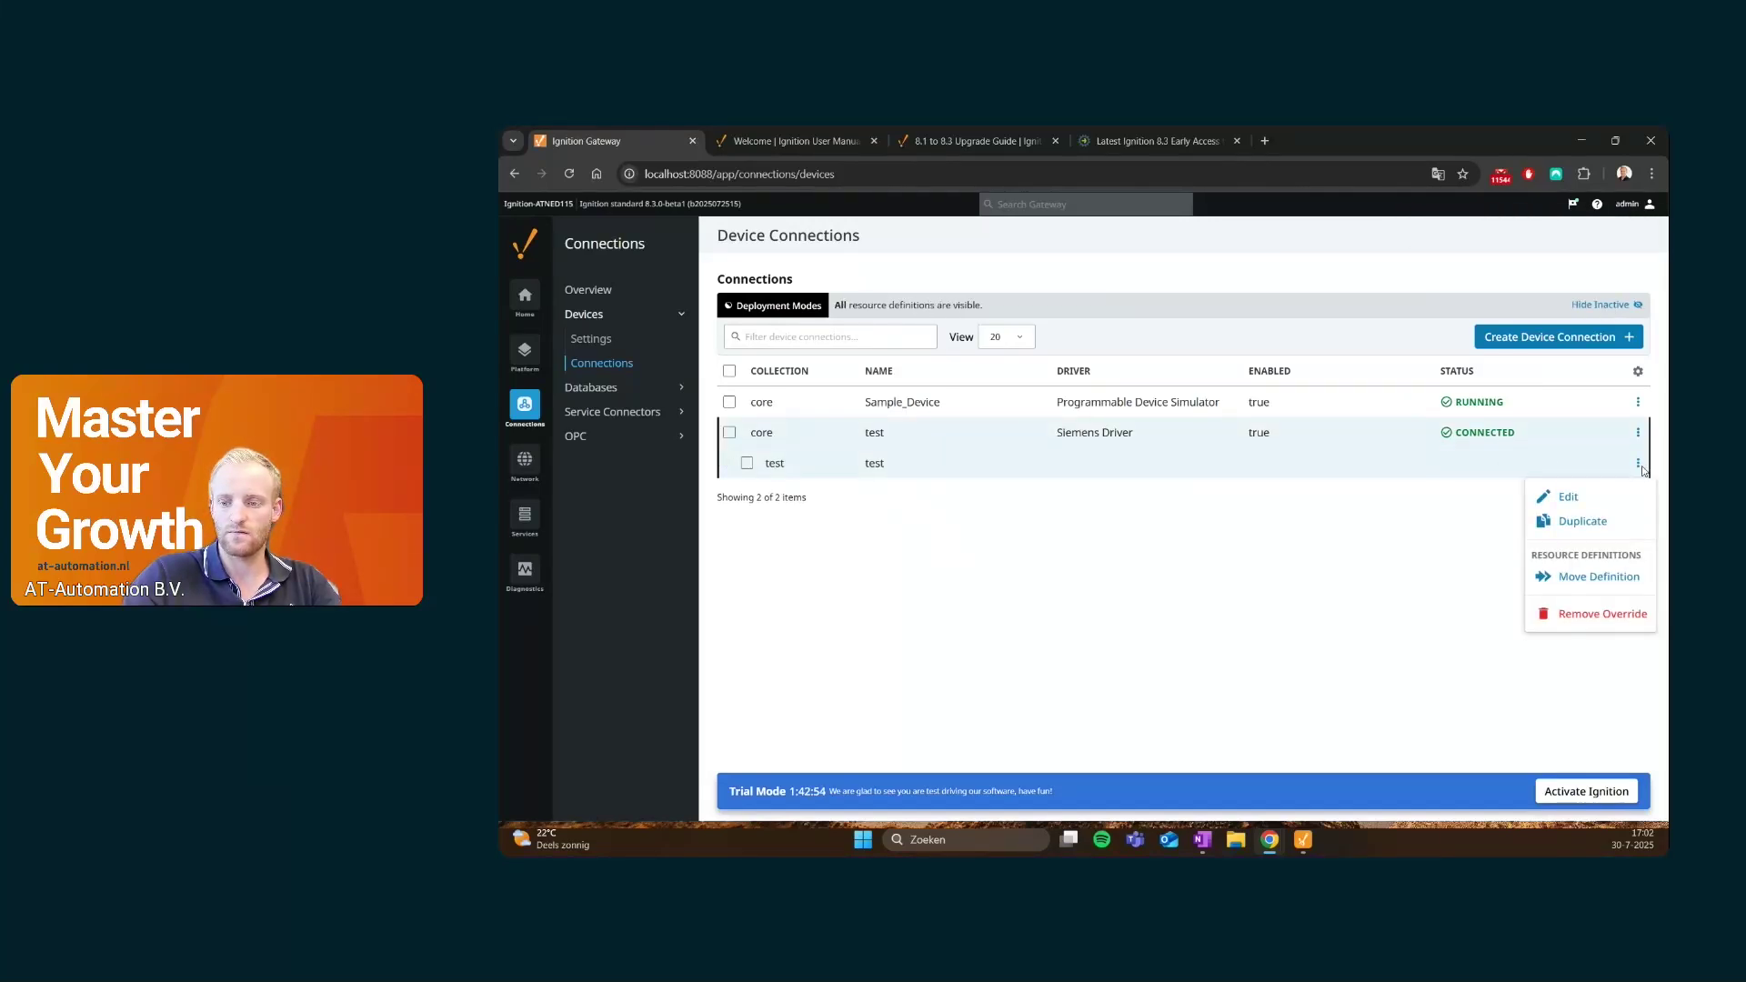
pyautogui.click(1562, 497)
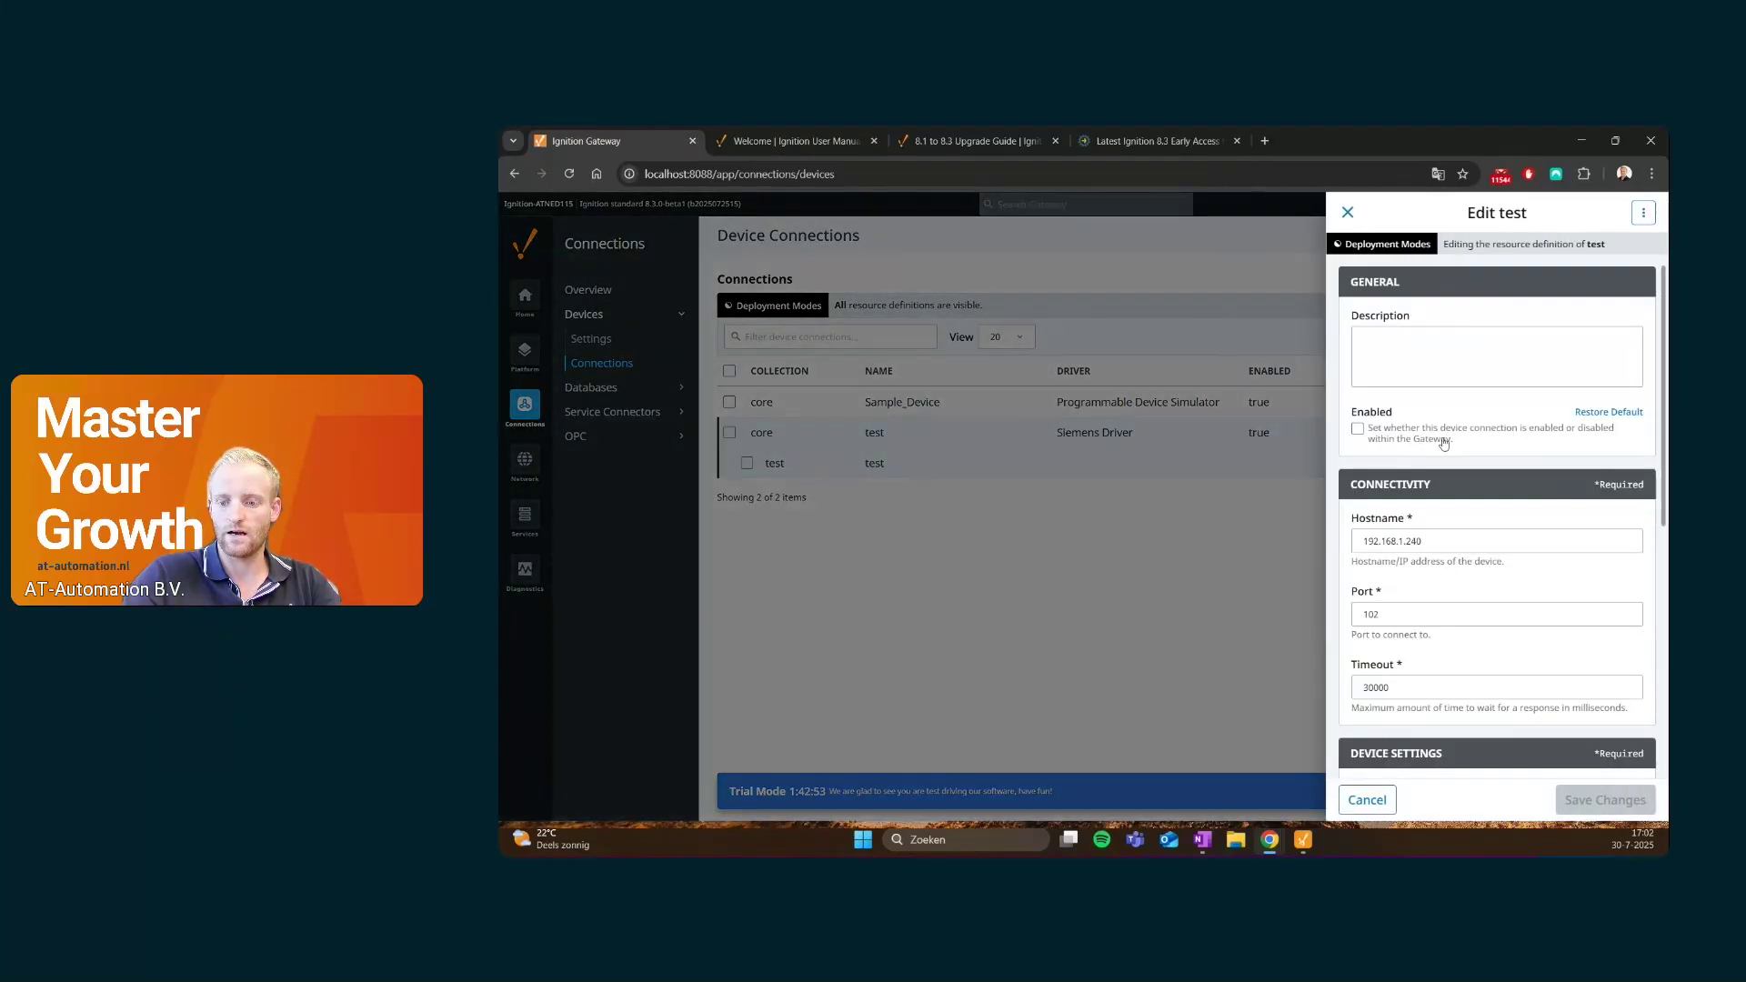
pyautogui.scroll(-1, 1444, 443)
pyautogui.click(1452, 465)
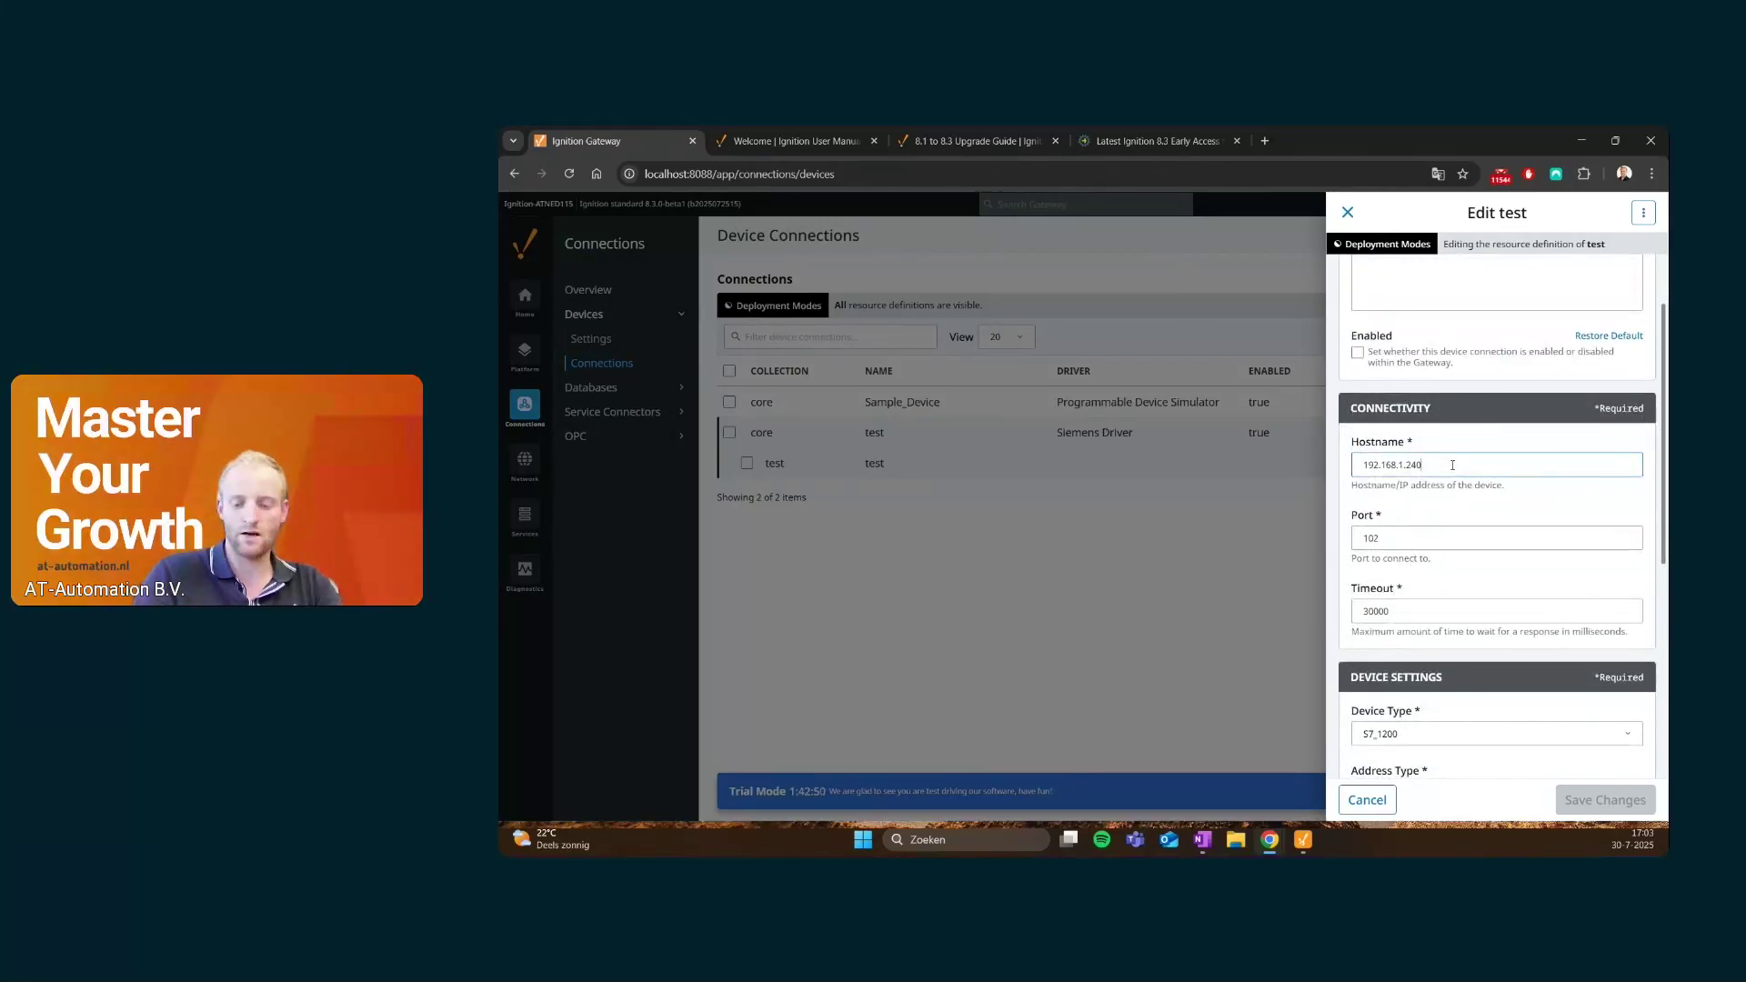
pyautogui.press('BackSpace')
pyautogui.press('BackSpace')
pyautogui.press('BackSpace')
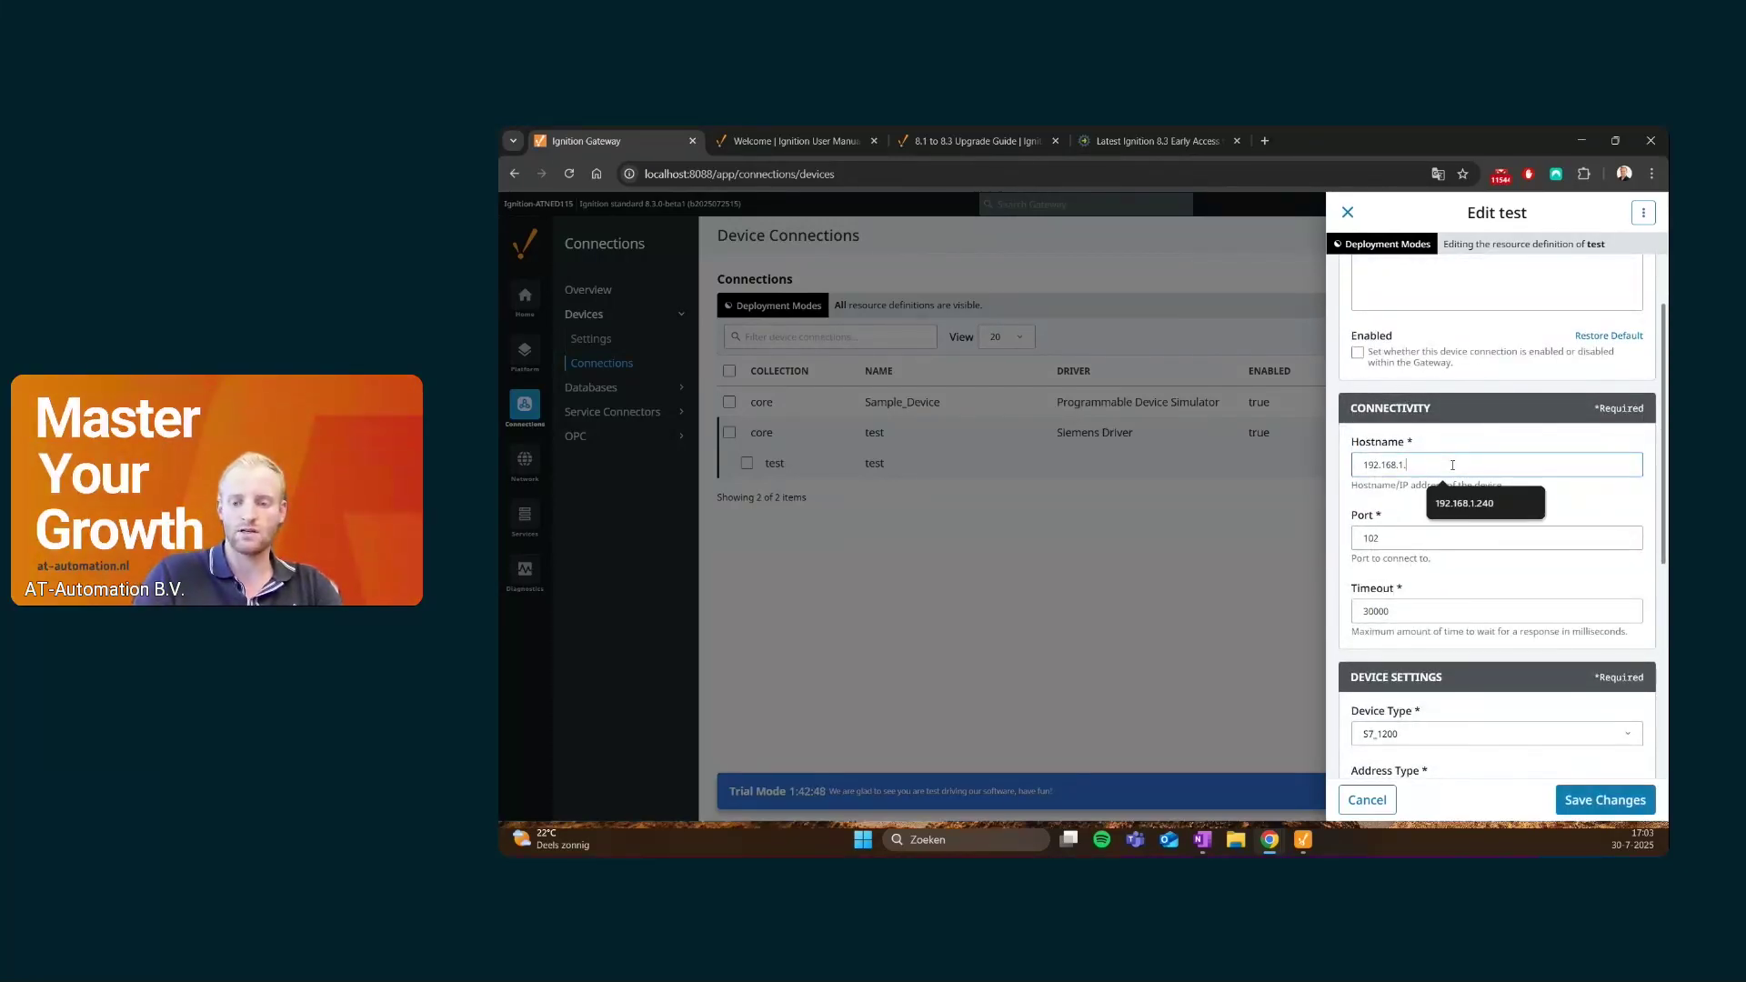
pyautogui.write('230')
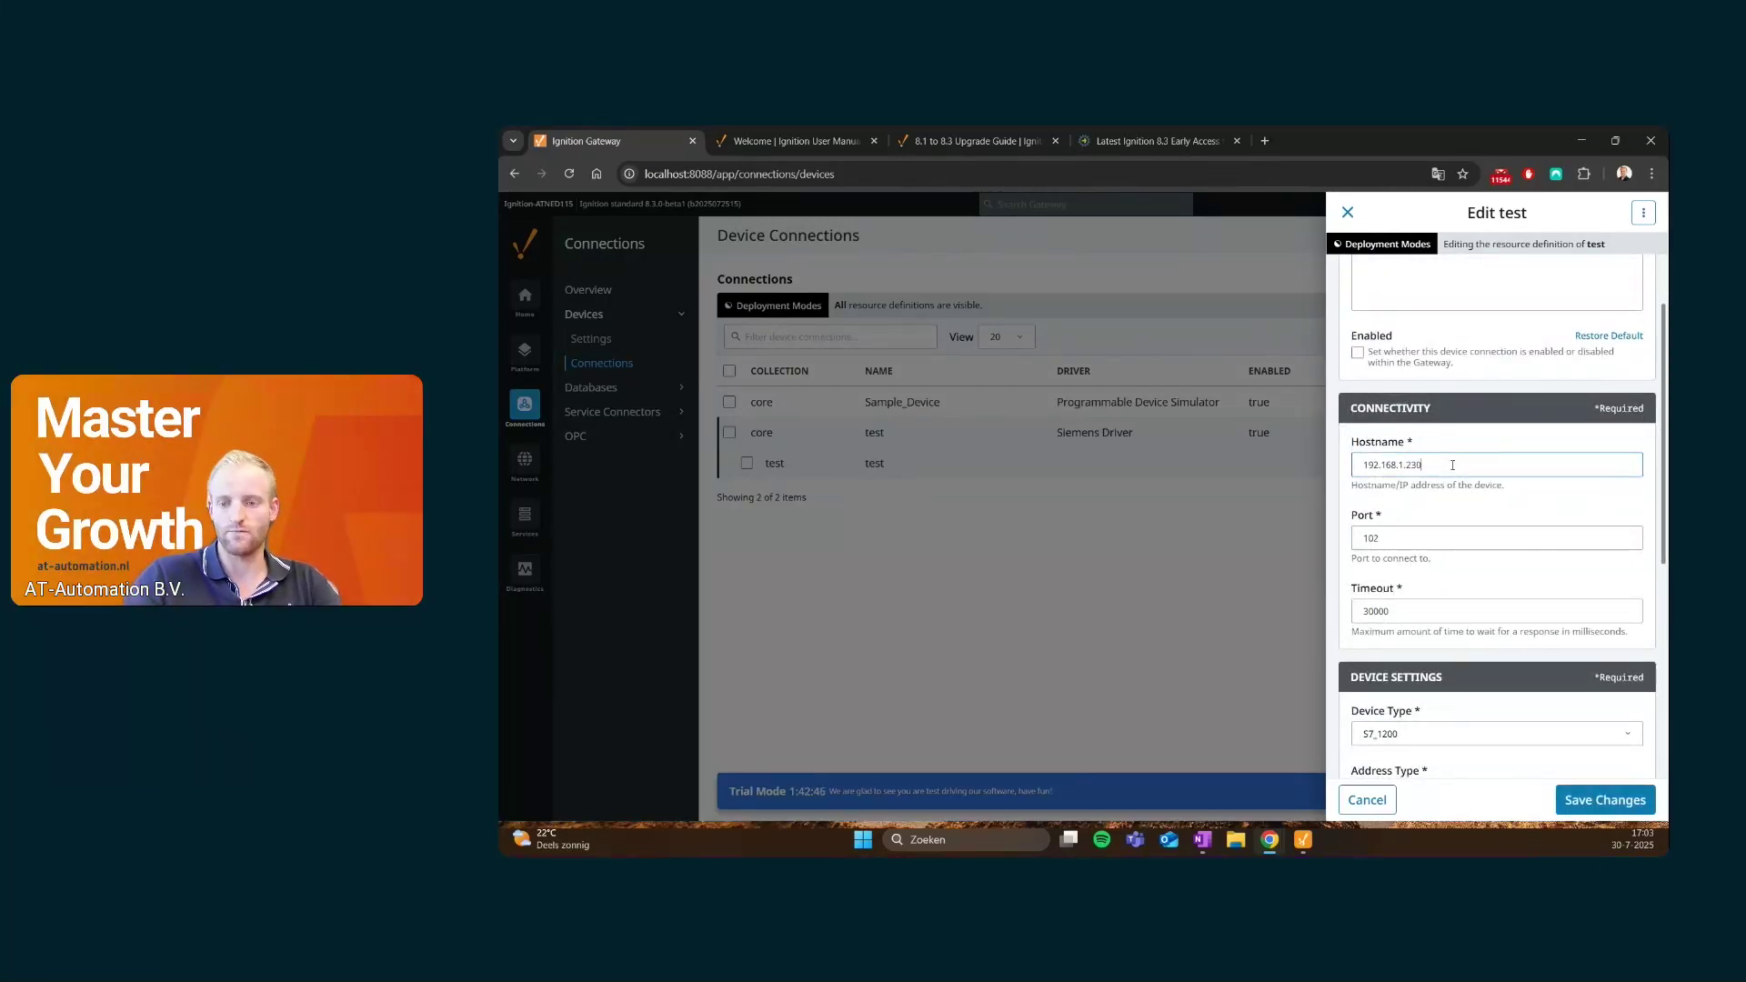
pyautogui.click(1605, 800)
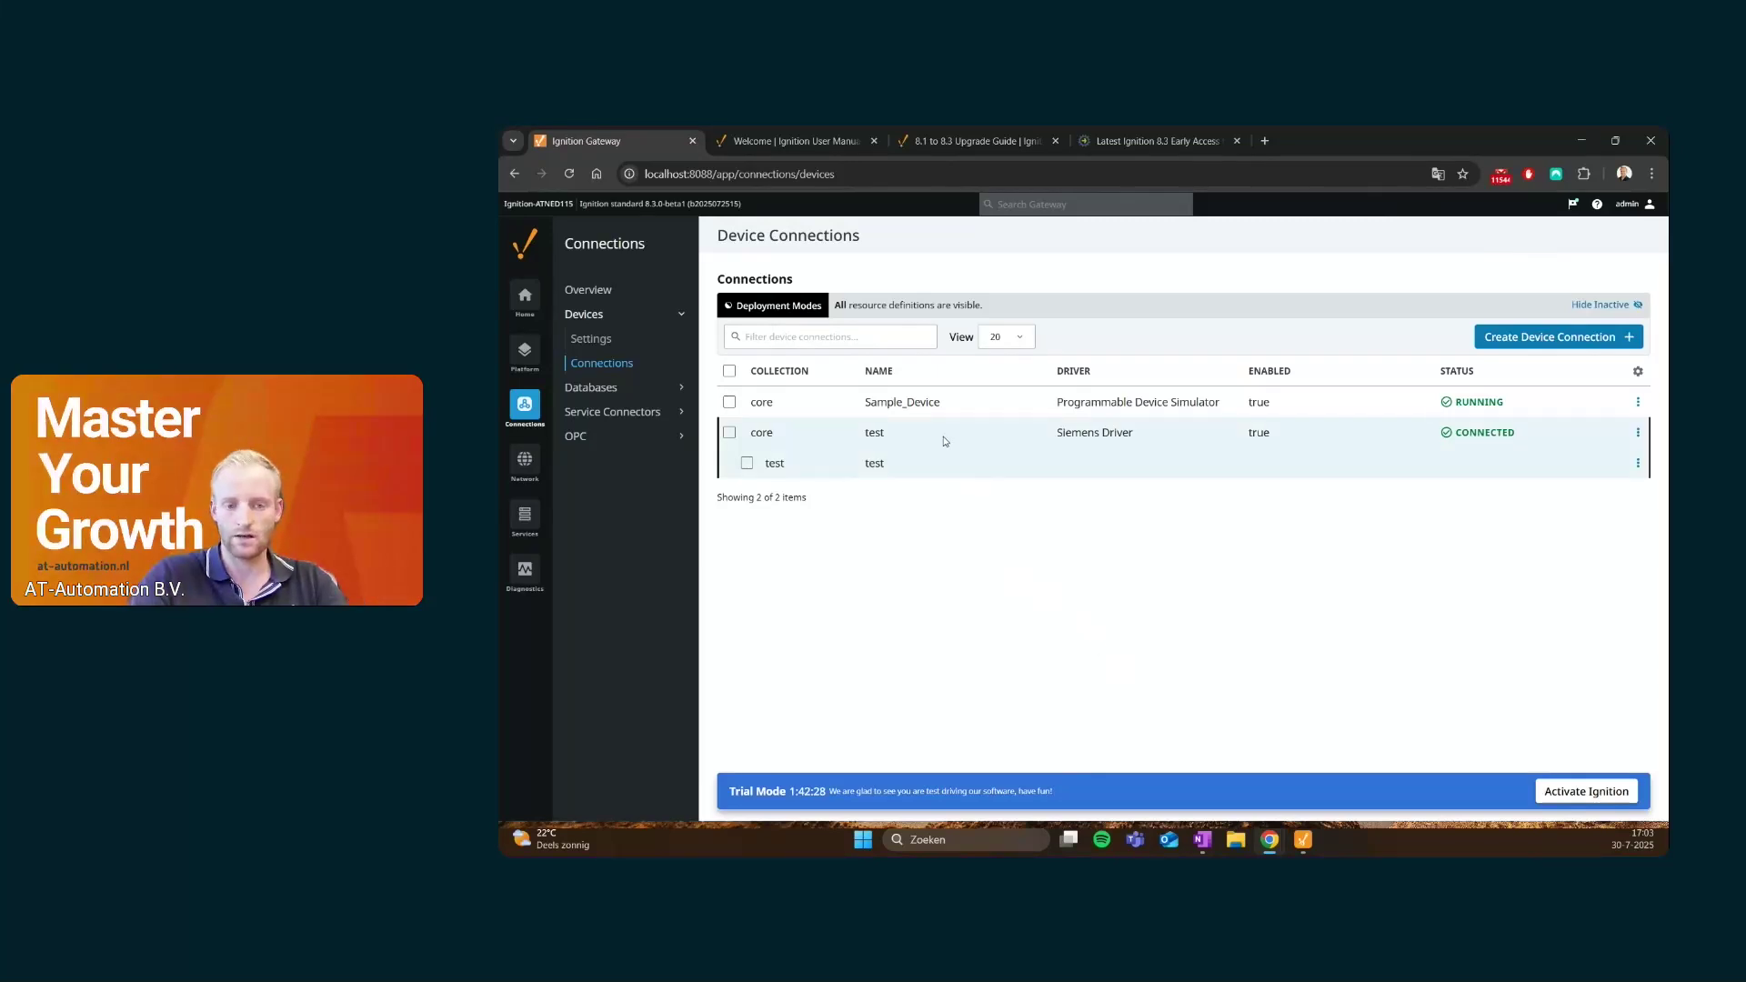
pyautogui.moveTo(1310, 847)
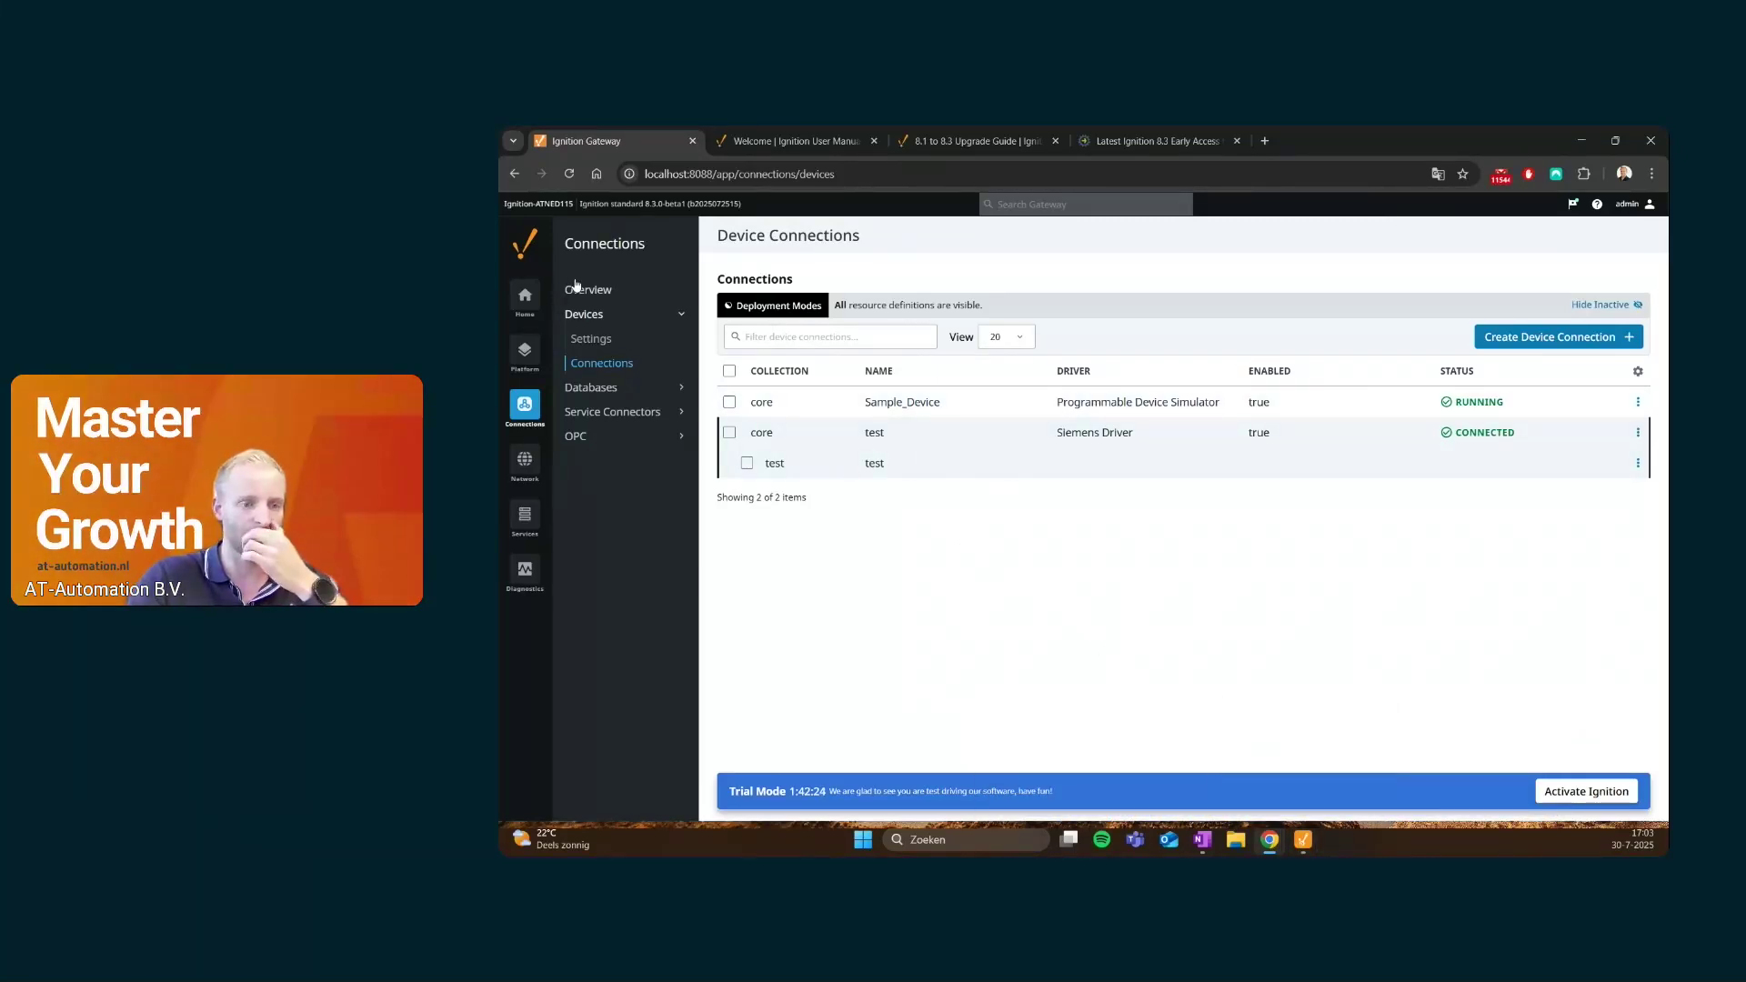
# From the Historians list, start a new historian of type Internal Historian - QuestDB
pyautogui.click(524, 516)
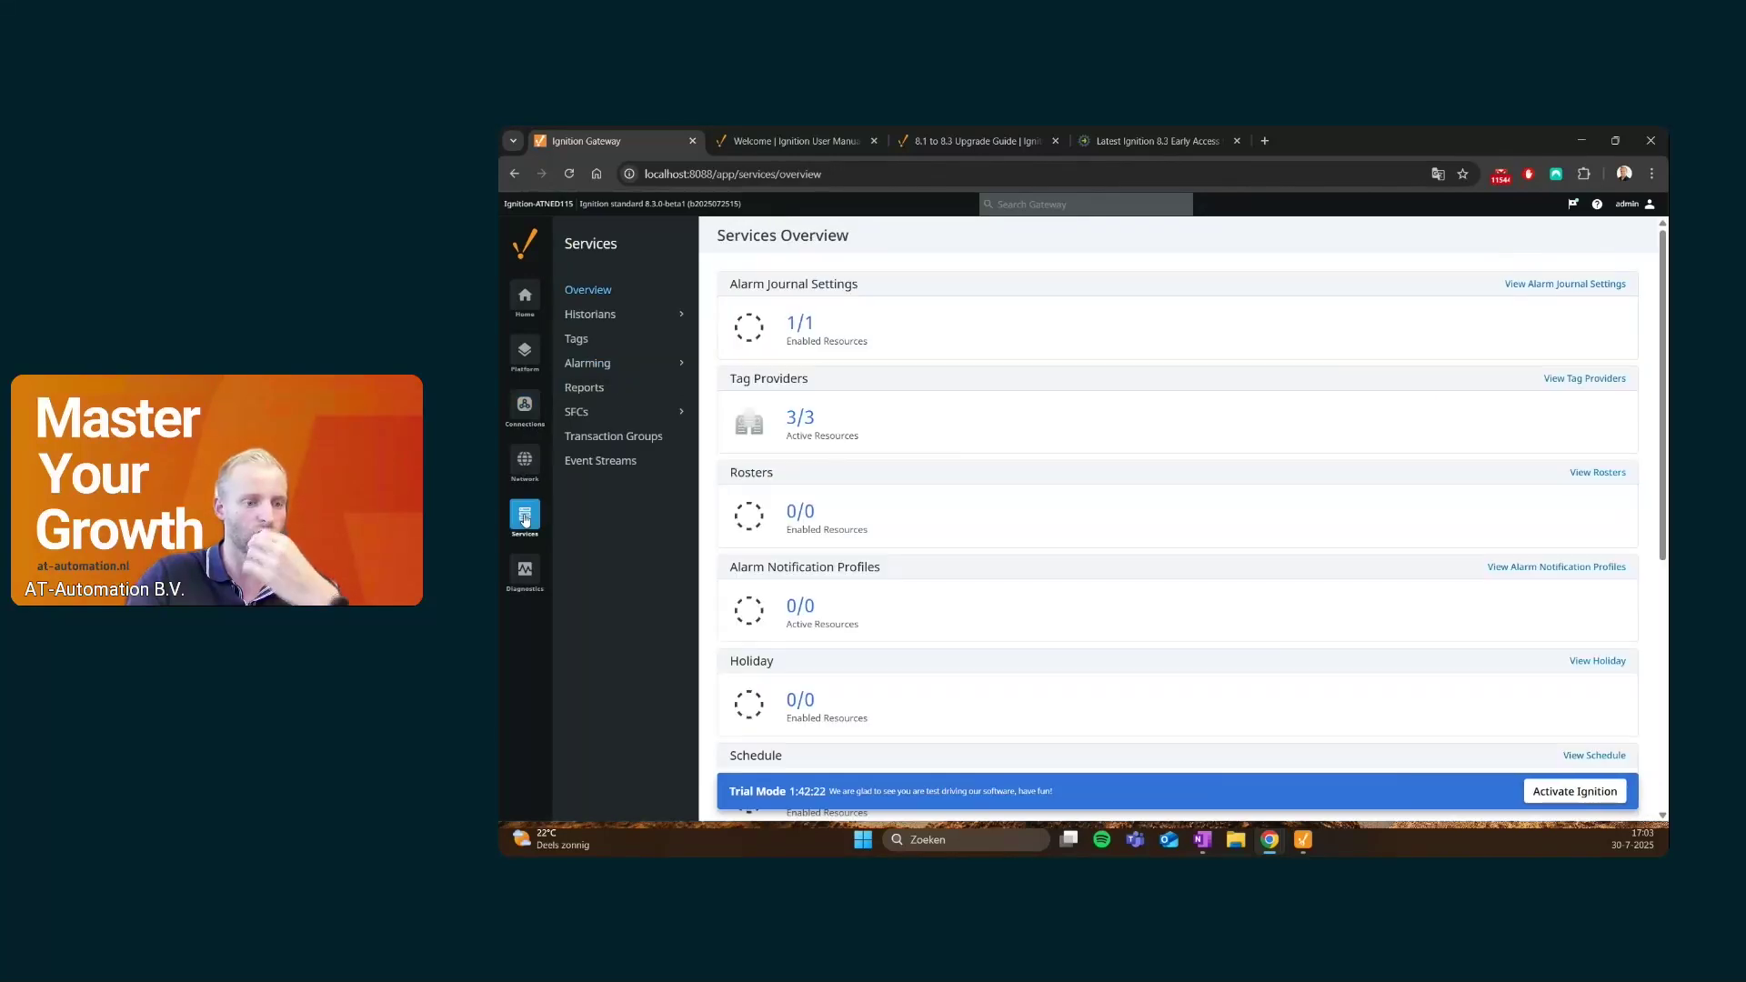
pyautogui.click(591, 314)
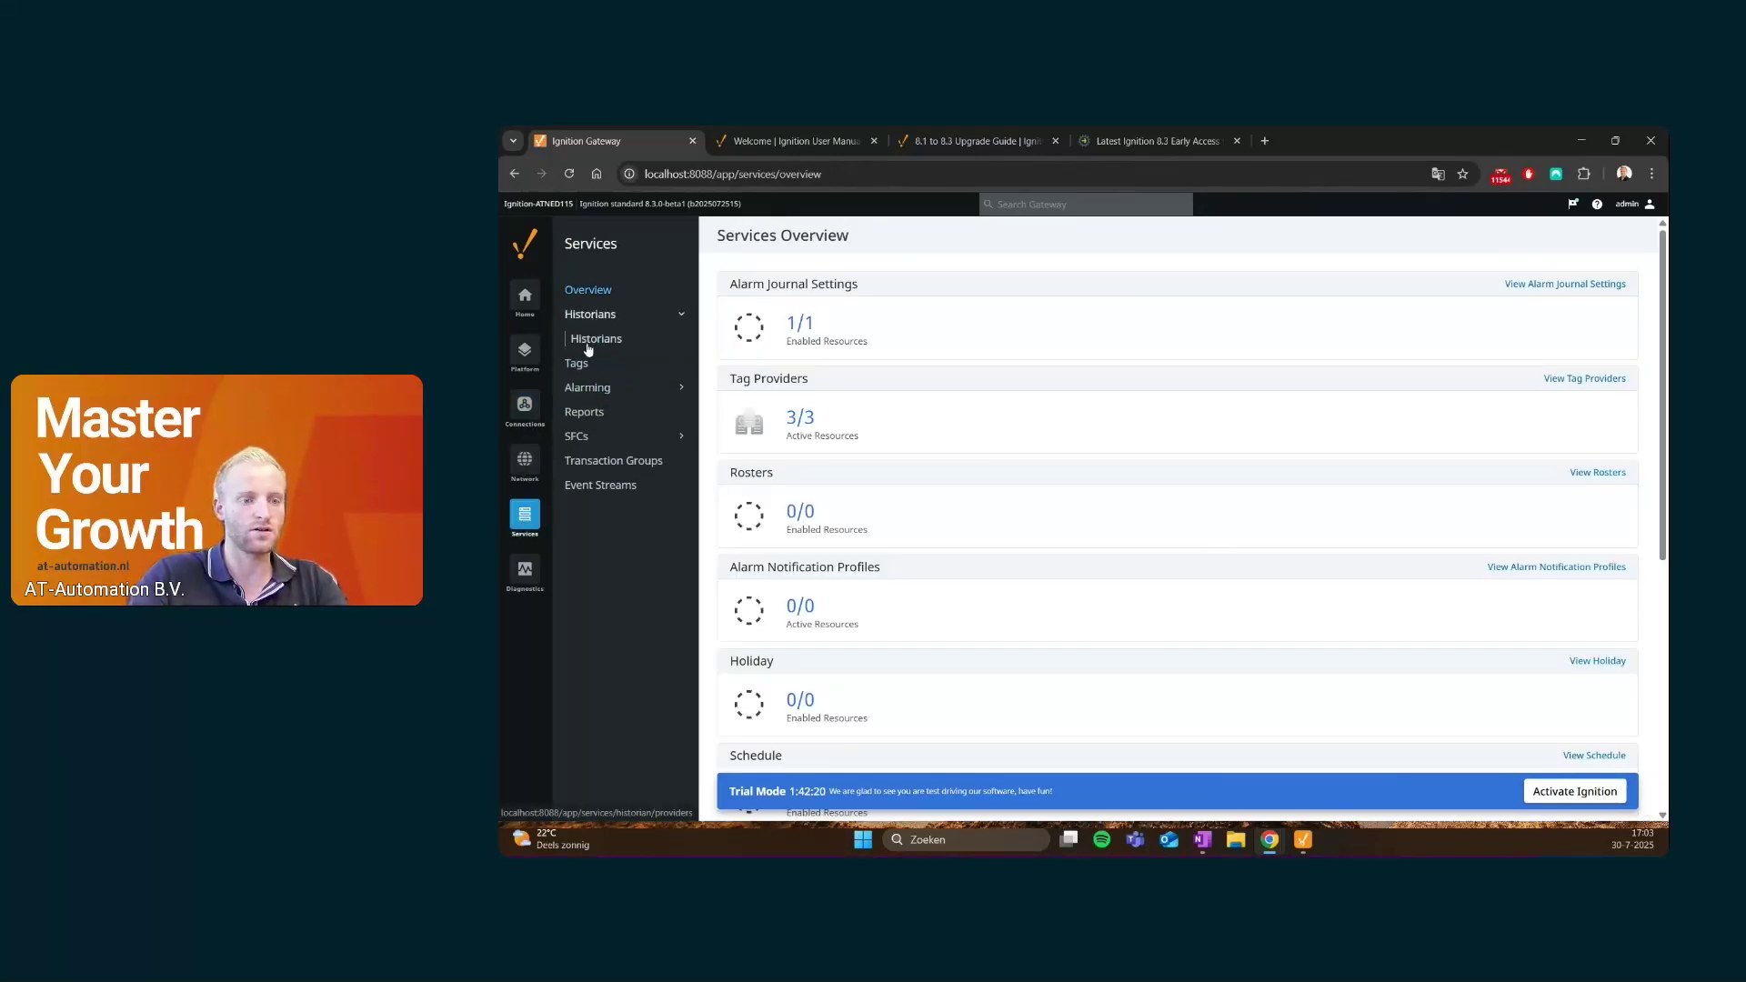
pyautogui.click(596, 339)
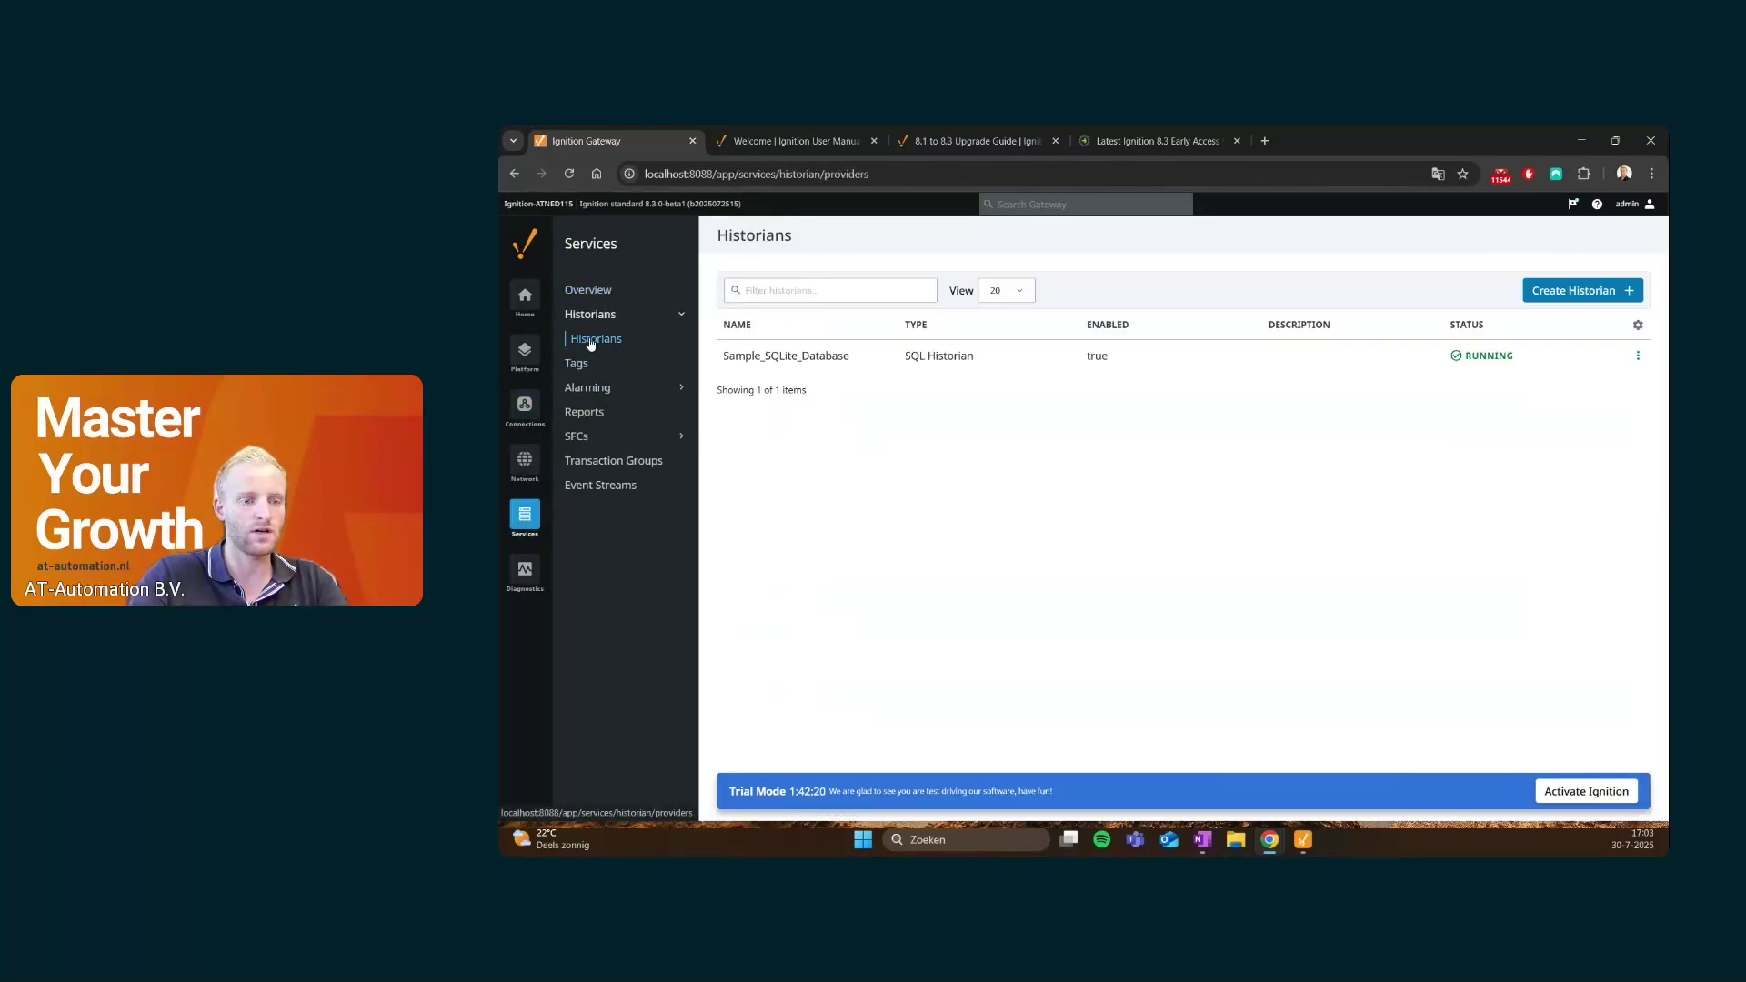
pyautogui.click(1593, 290)
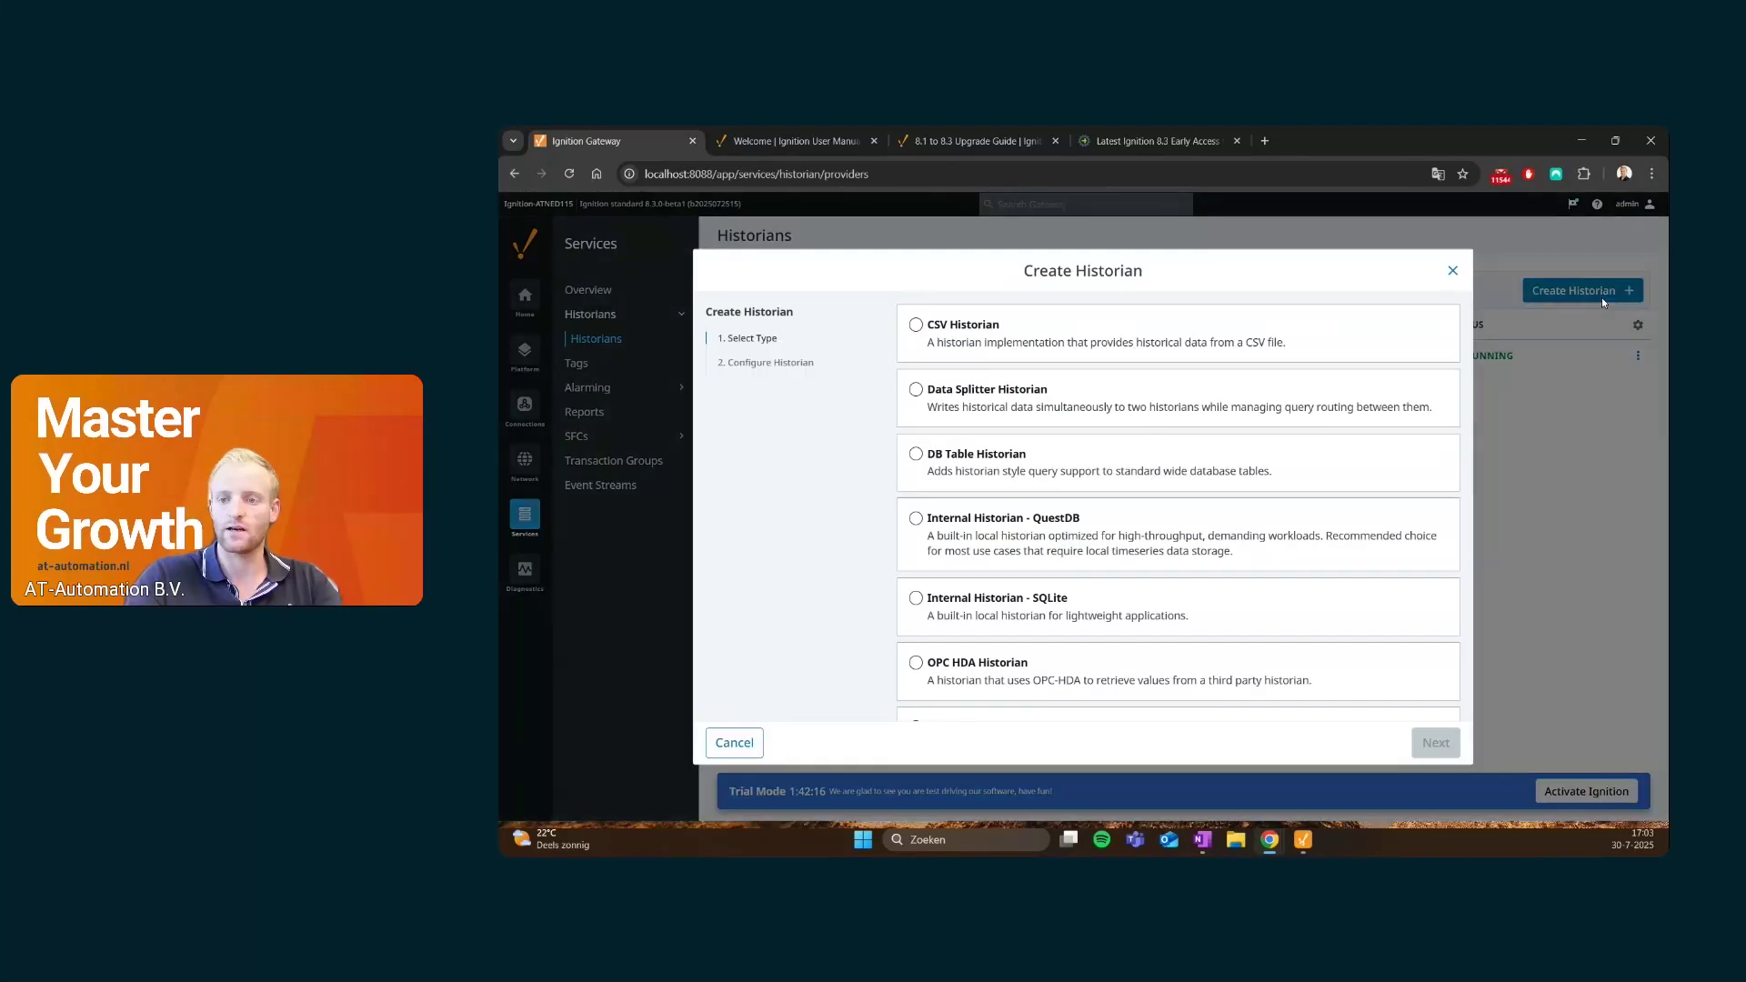
pyautogui.scroll(-1, 1051, 534)
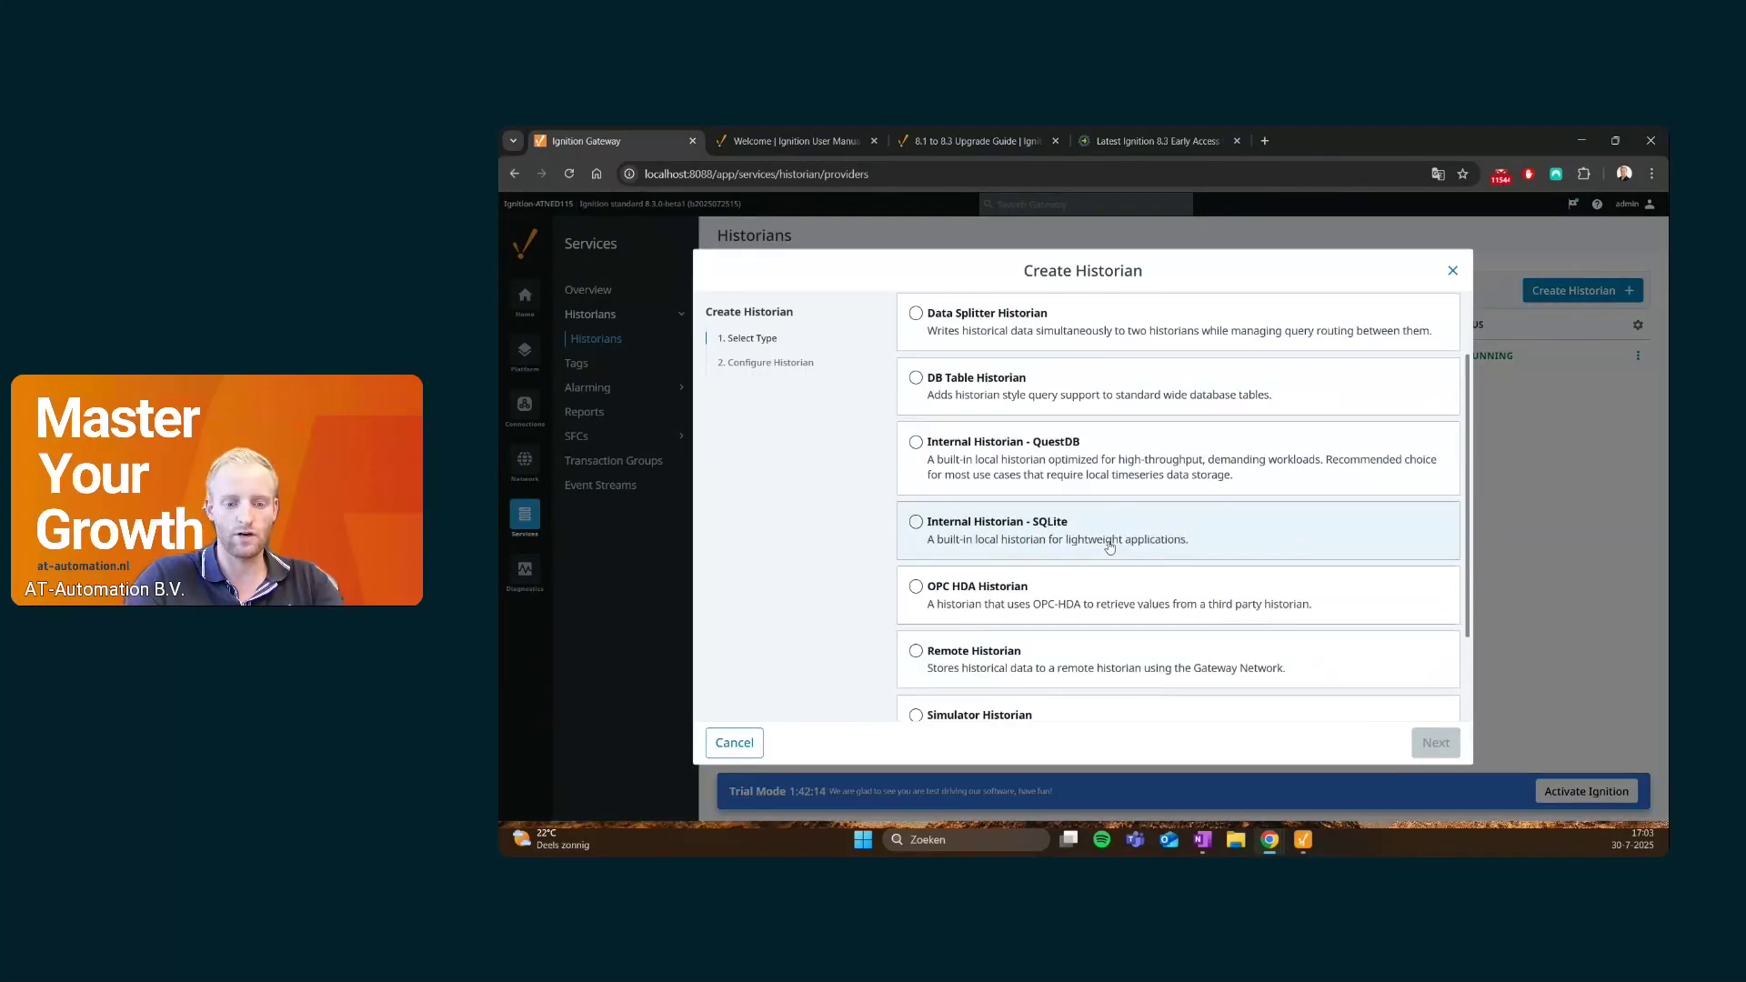
pyautogui.click(985, 455)
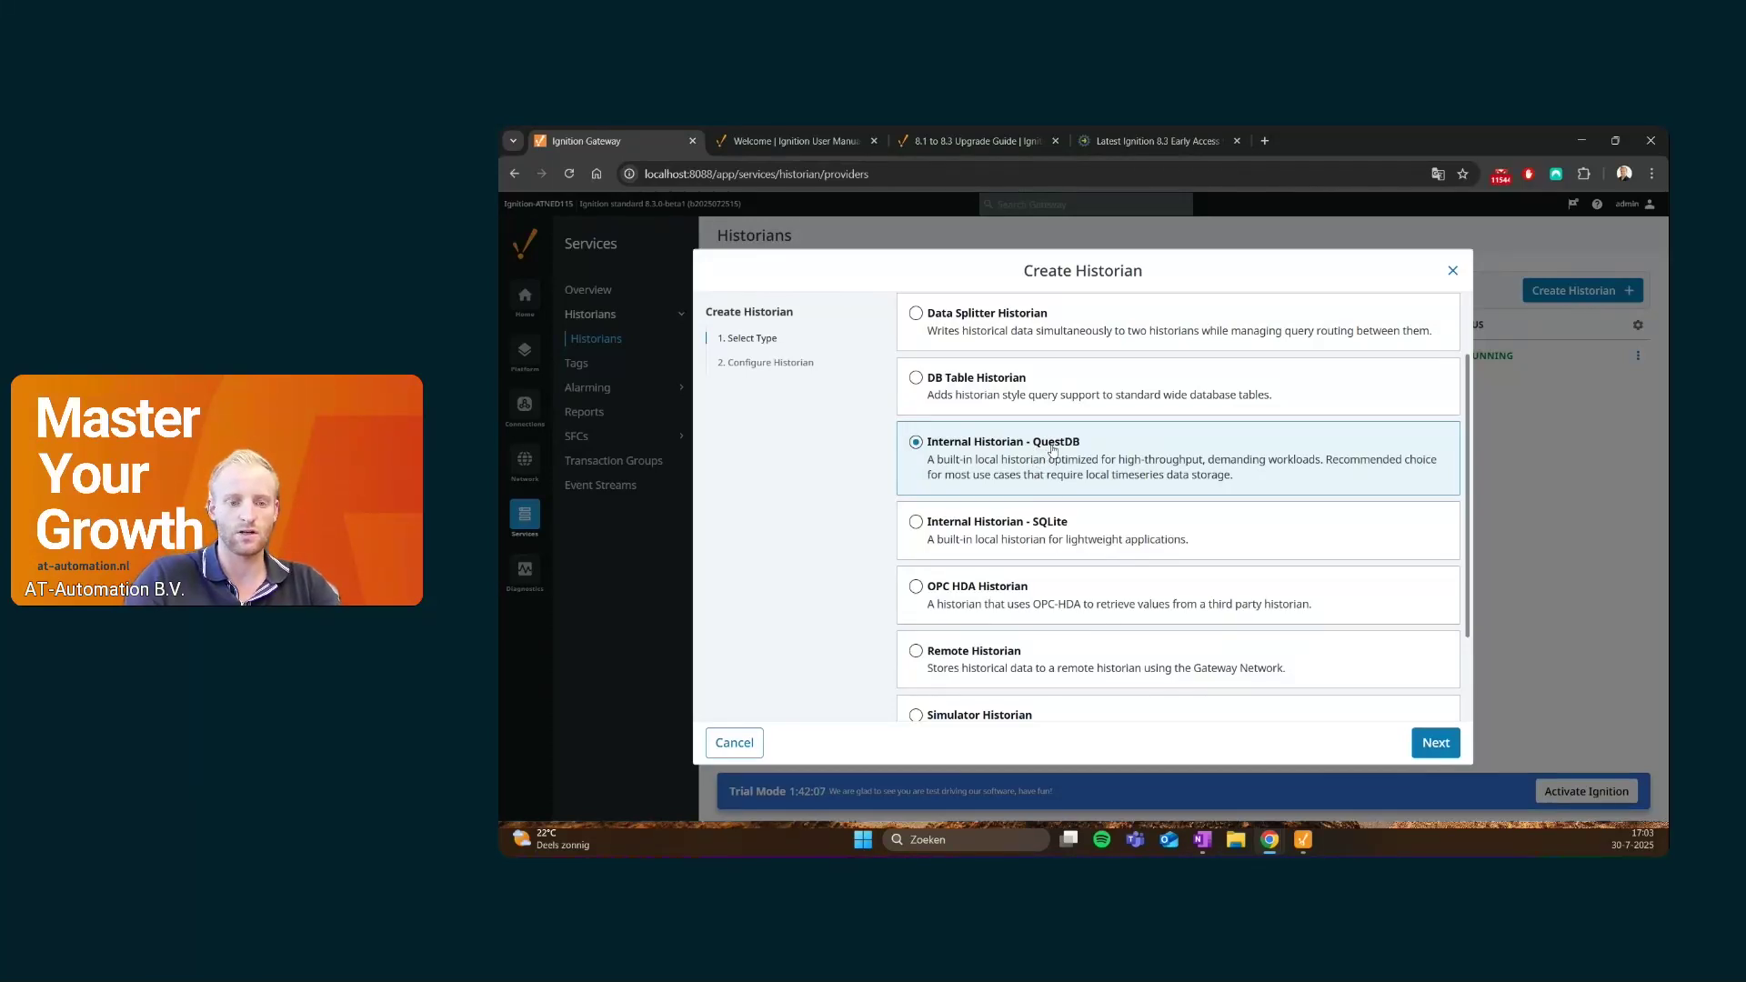
pyautogui.click(1435, 743)
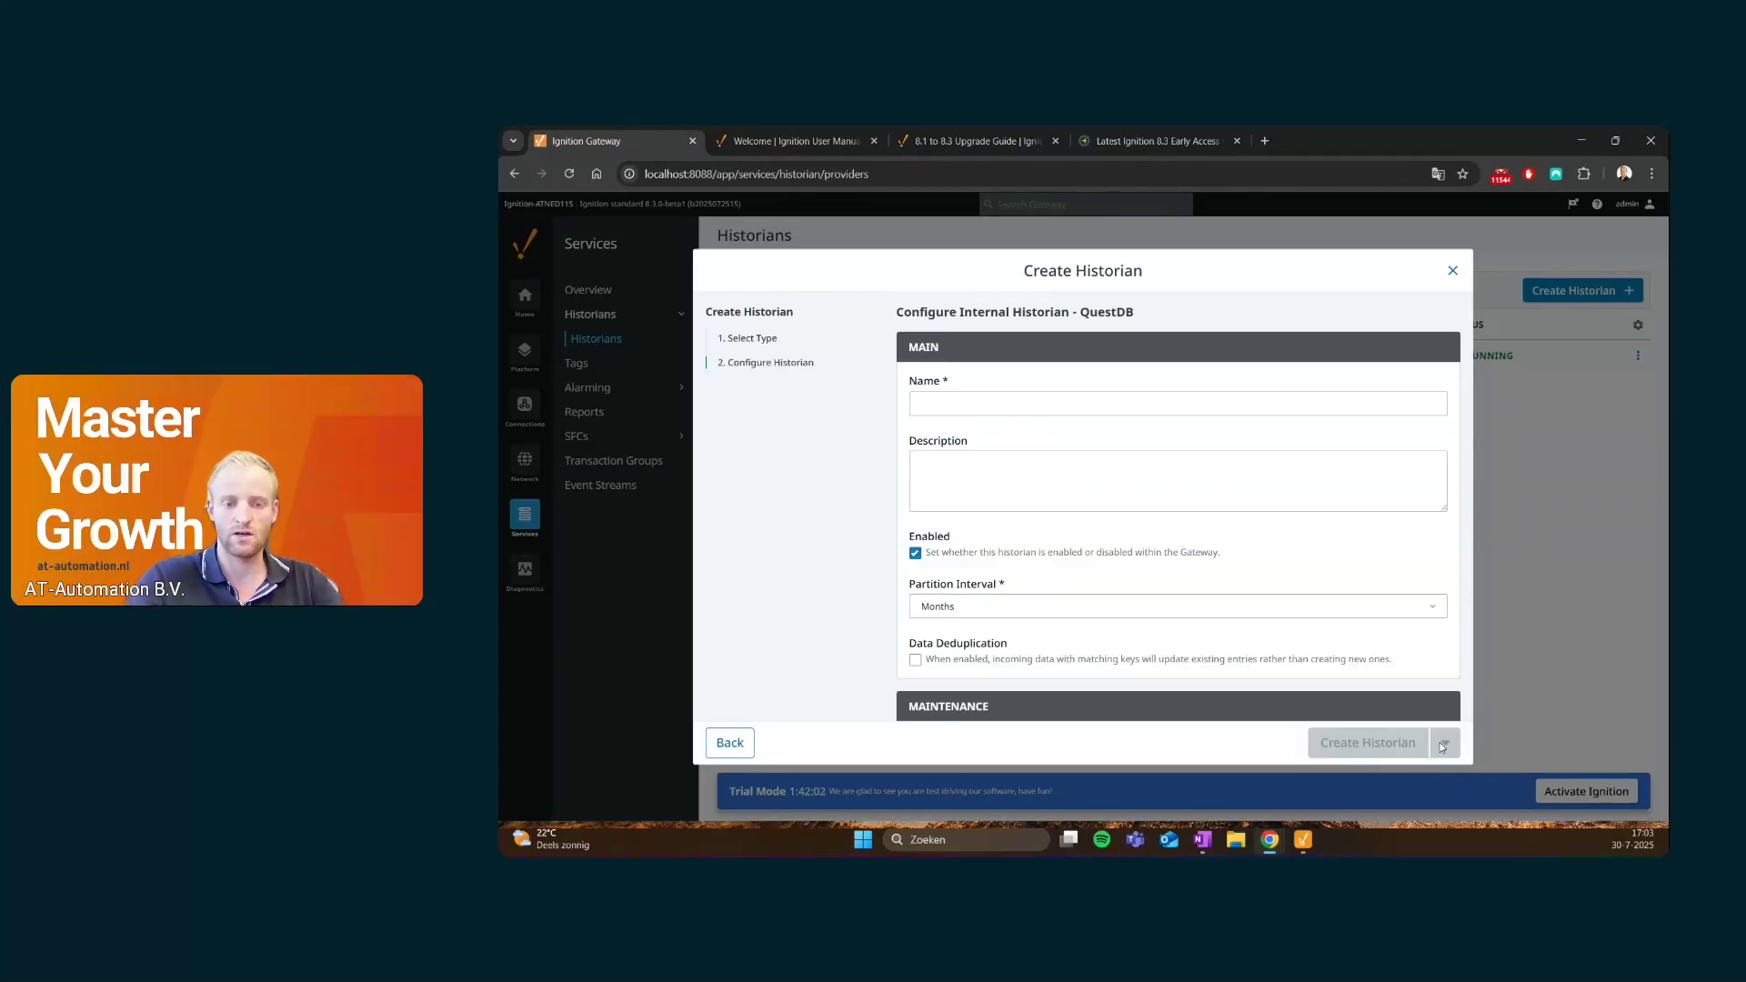
# Name it internalhistorian, keep 6 Months prune maintenance, and create the historian
pyautogui.click(982, 406)
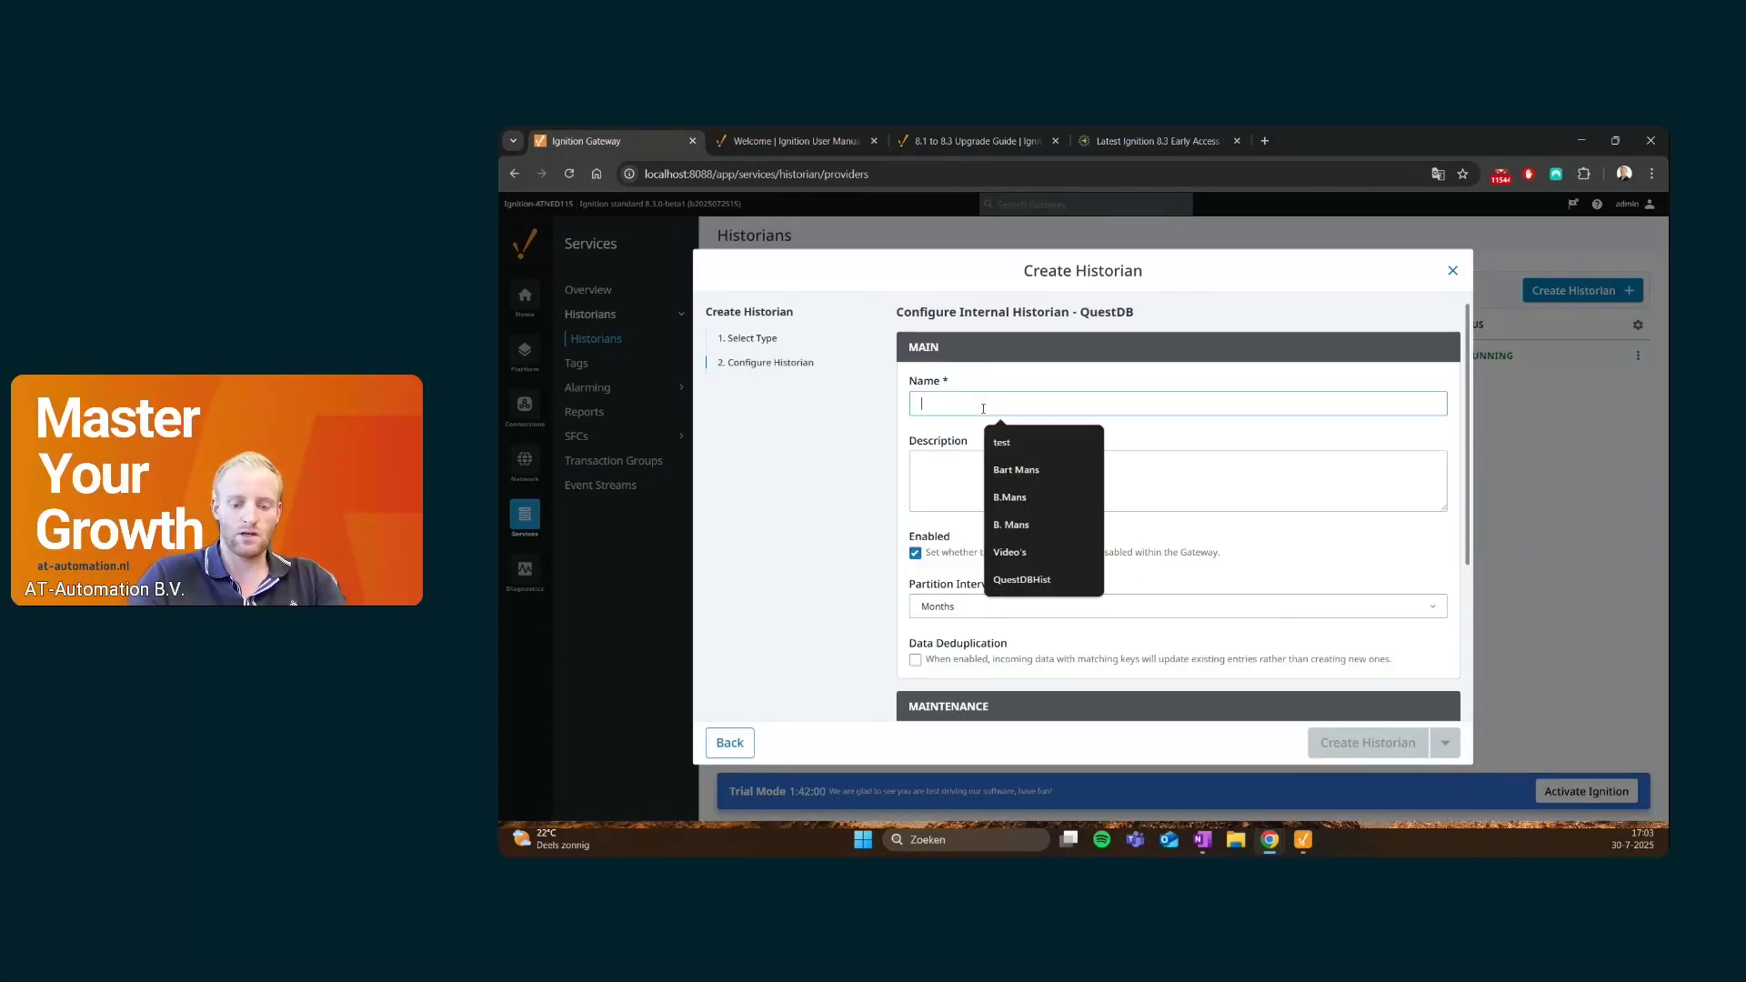
pyautogui.write('internal')
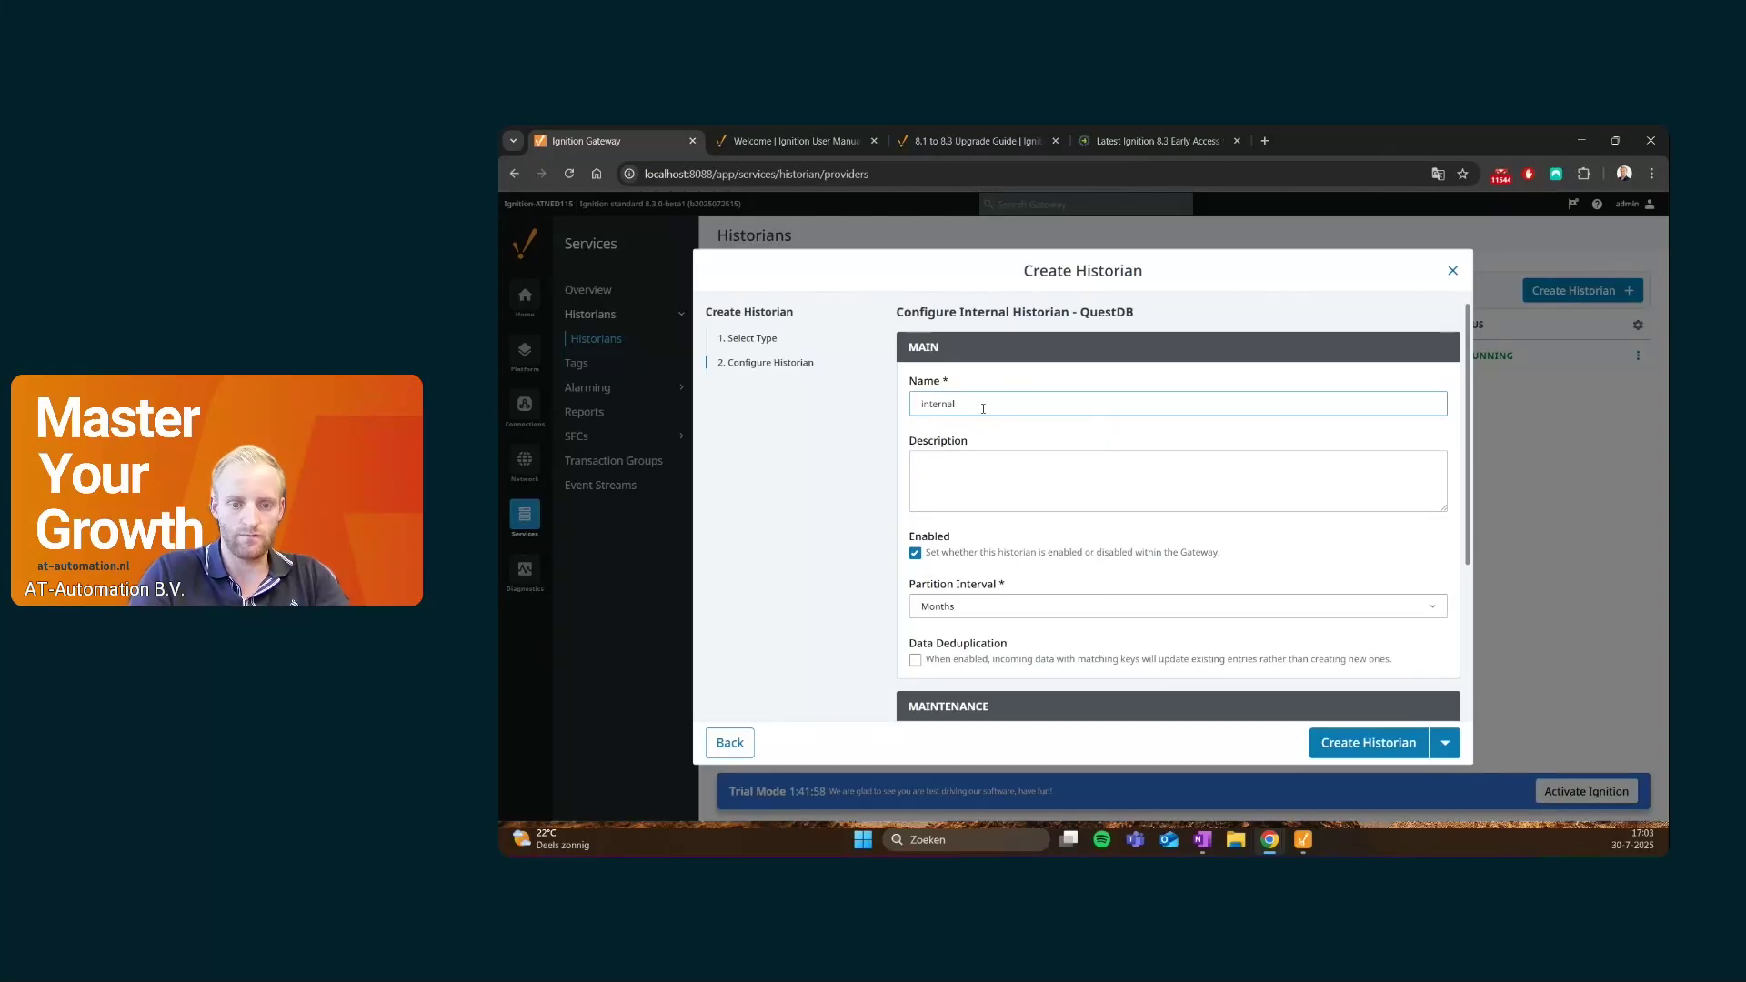
pyautogui.write('historian')
pyautogui.scroll(-3, 1000, 427)
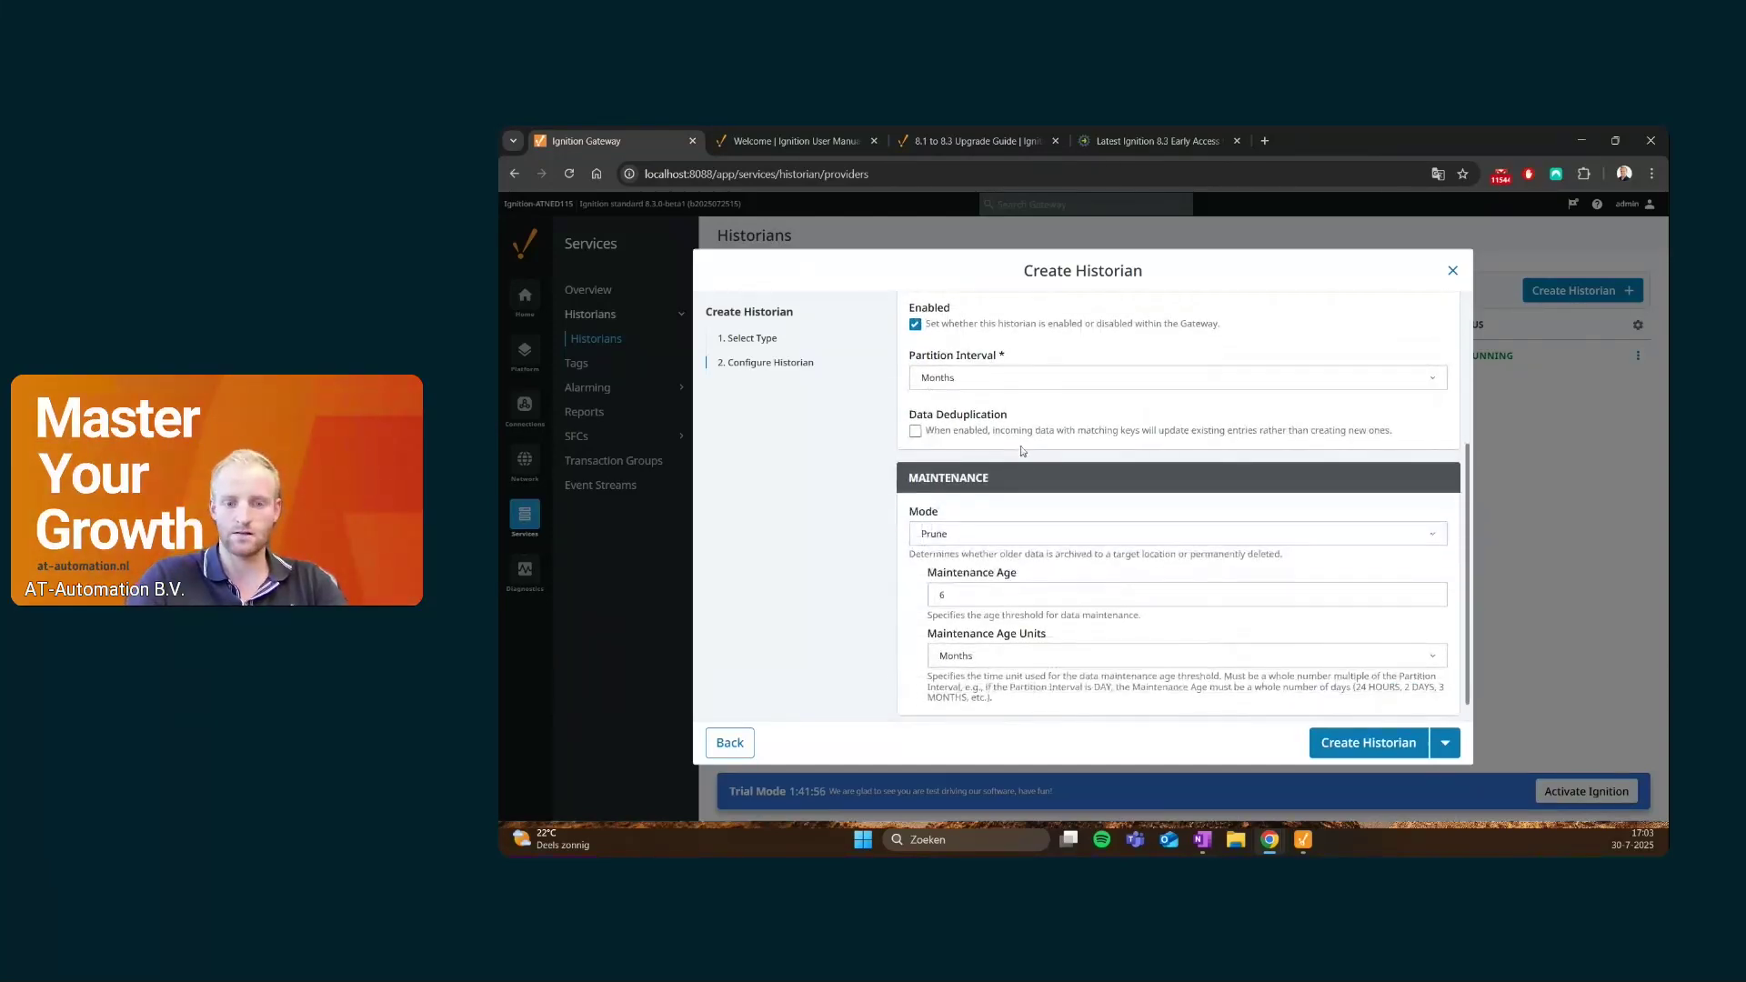
pyautogui.scroll(-1, 1021, 450)
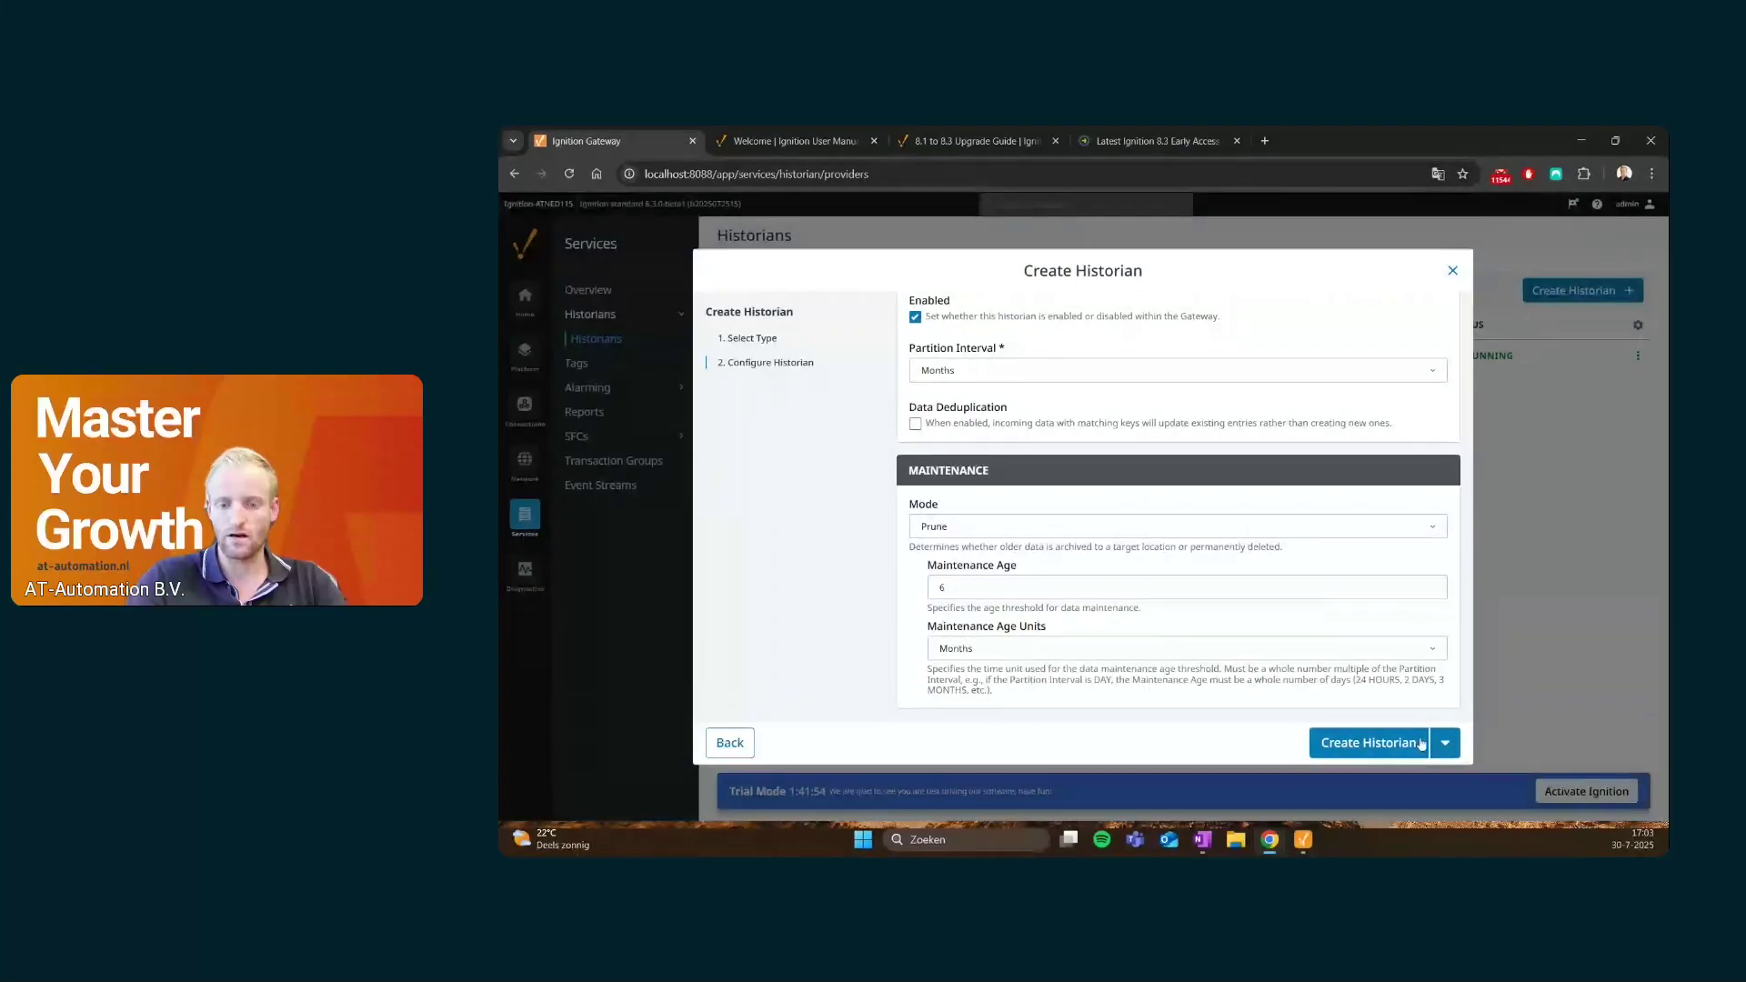
pyautogui.click(1368, 748)
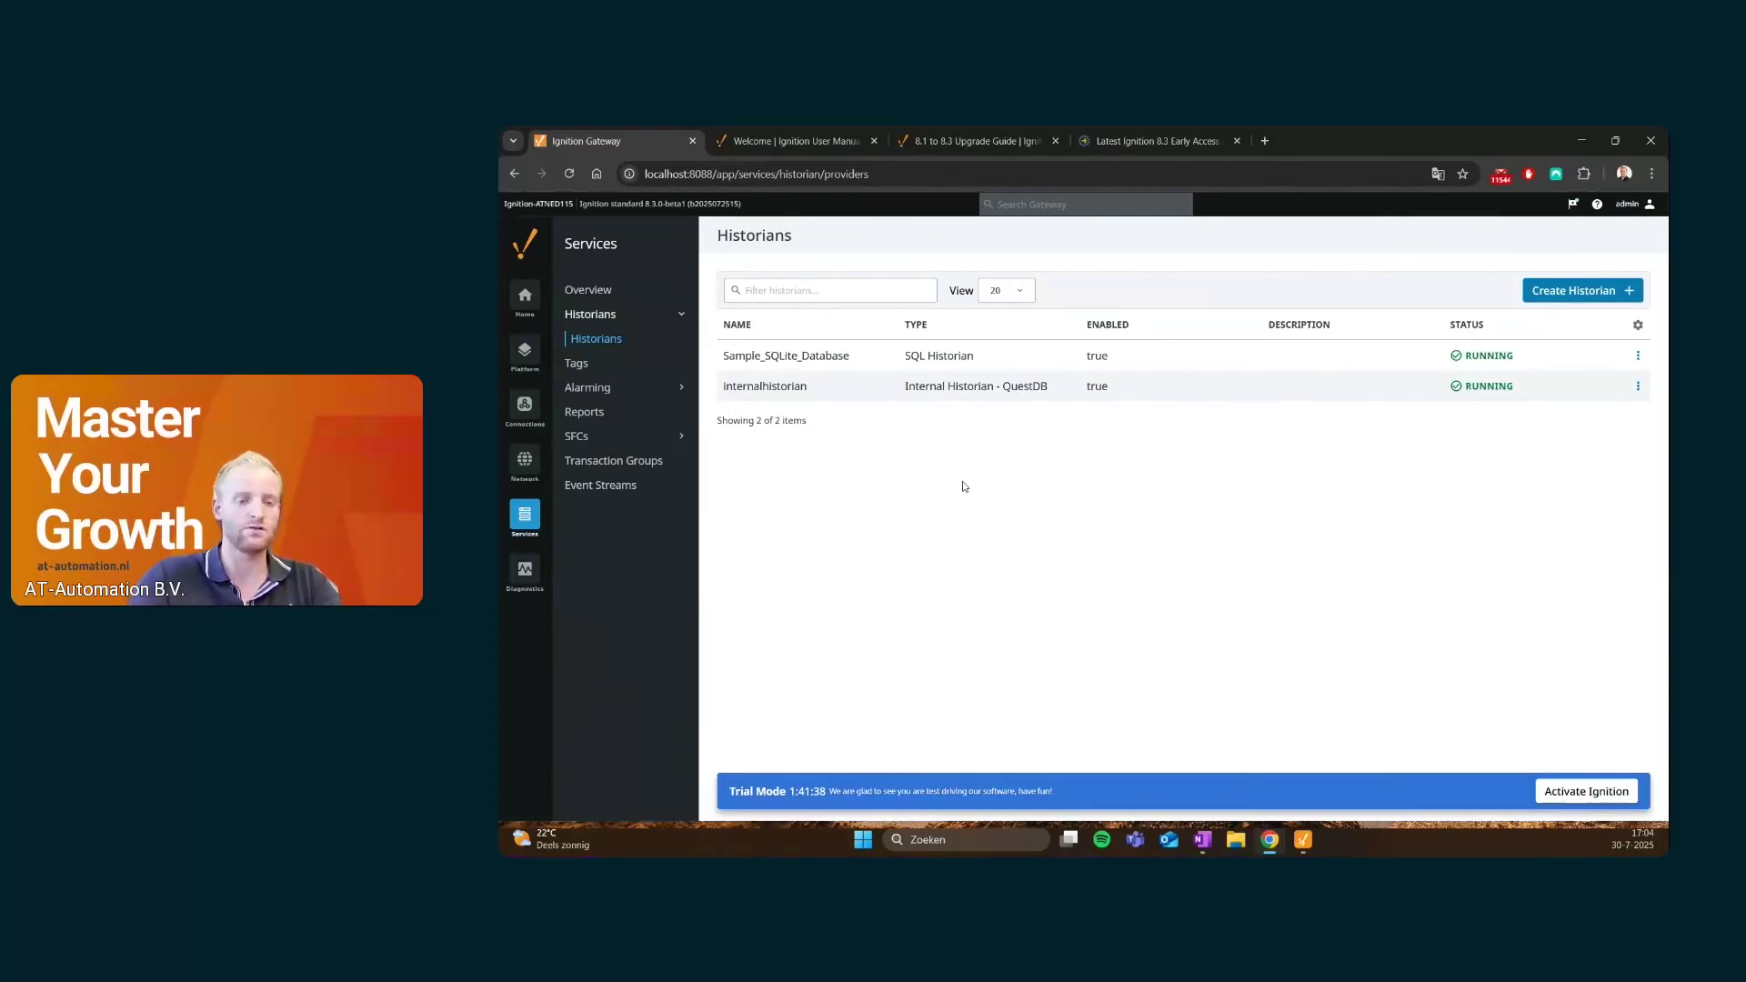
# In Designer, open RandomInteger1's tag settings and set History Enabled to true
pyautogui.click(1303, 842)
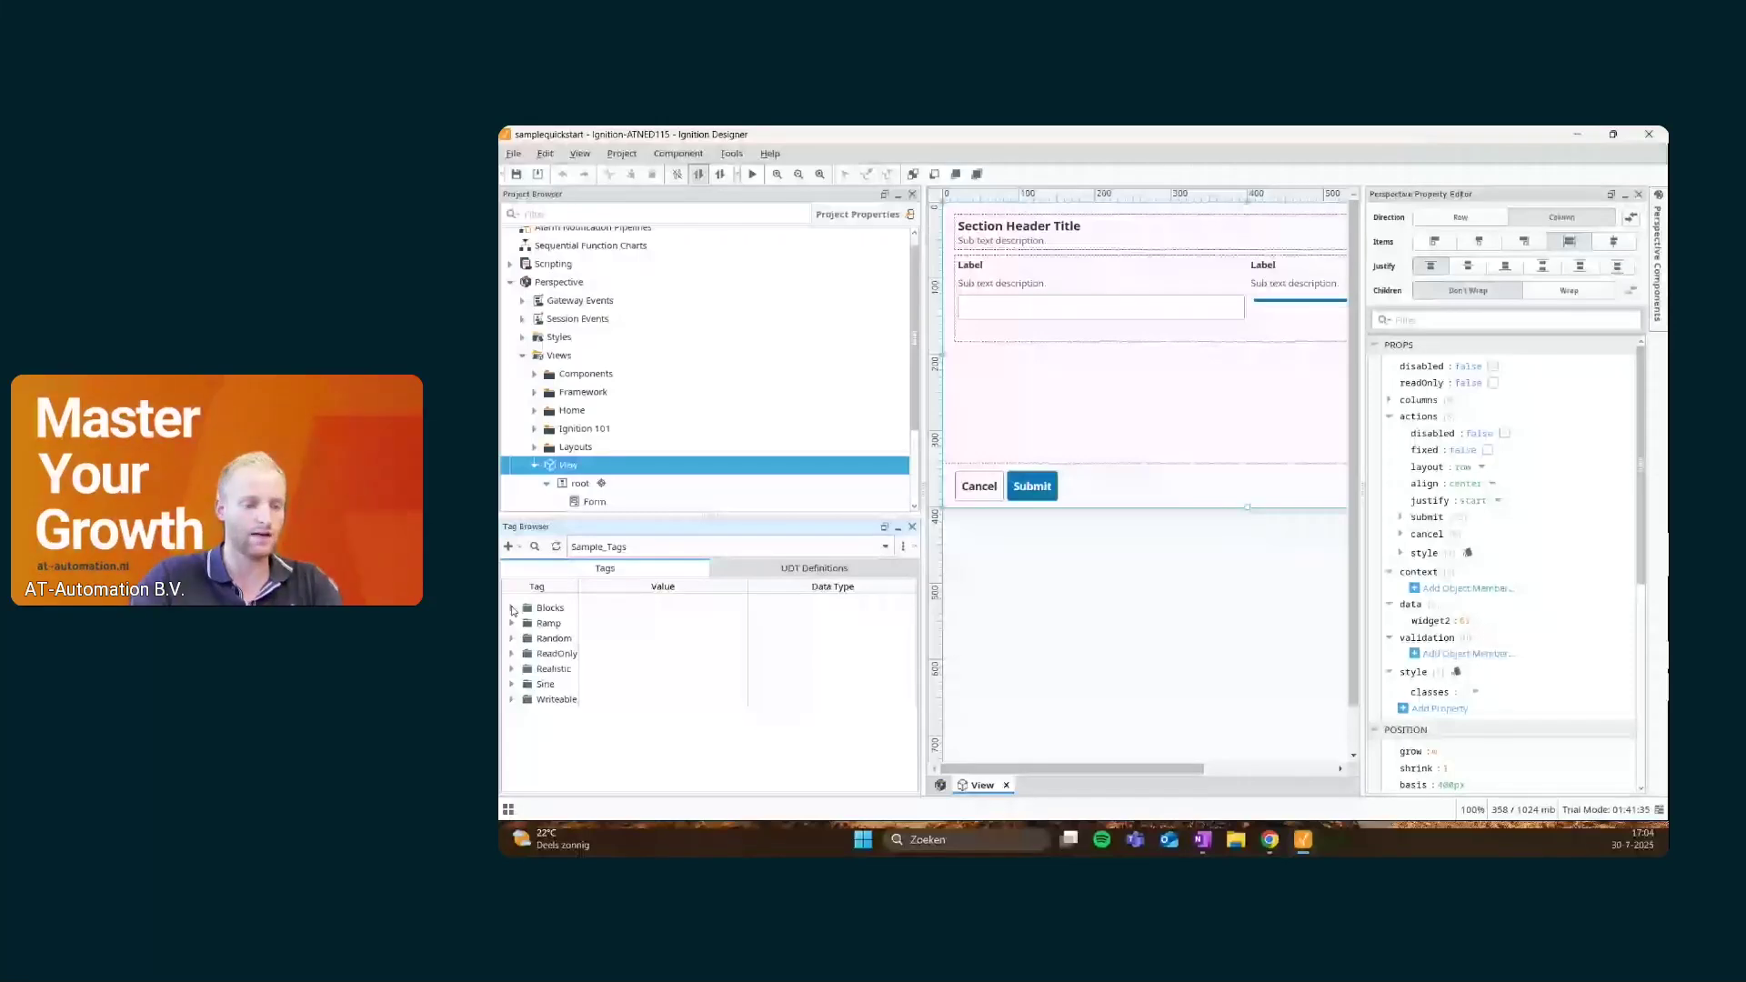
pyautogui.click(511, 638)
pyautogui.scroll(-1, 582, 682)
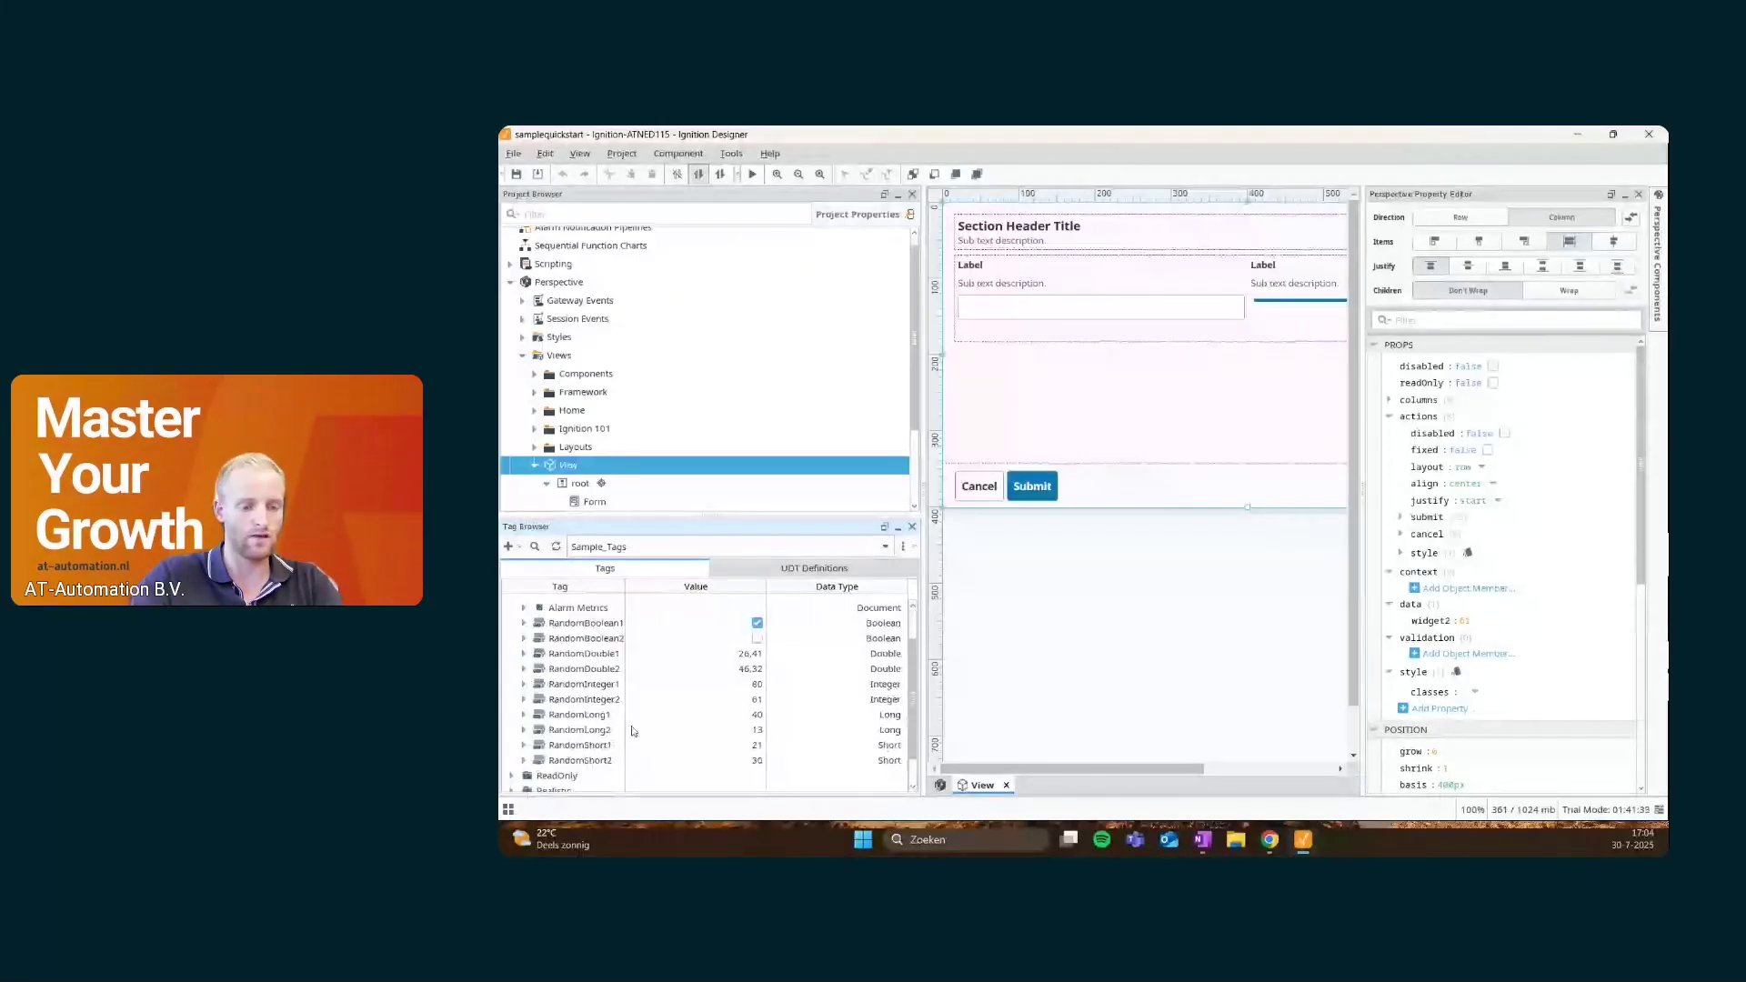
pyautogui.click(584, 686)
pyautogui.doubleClick(559, 684)
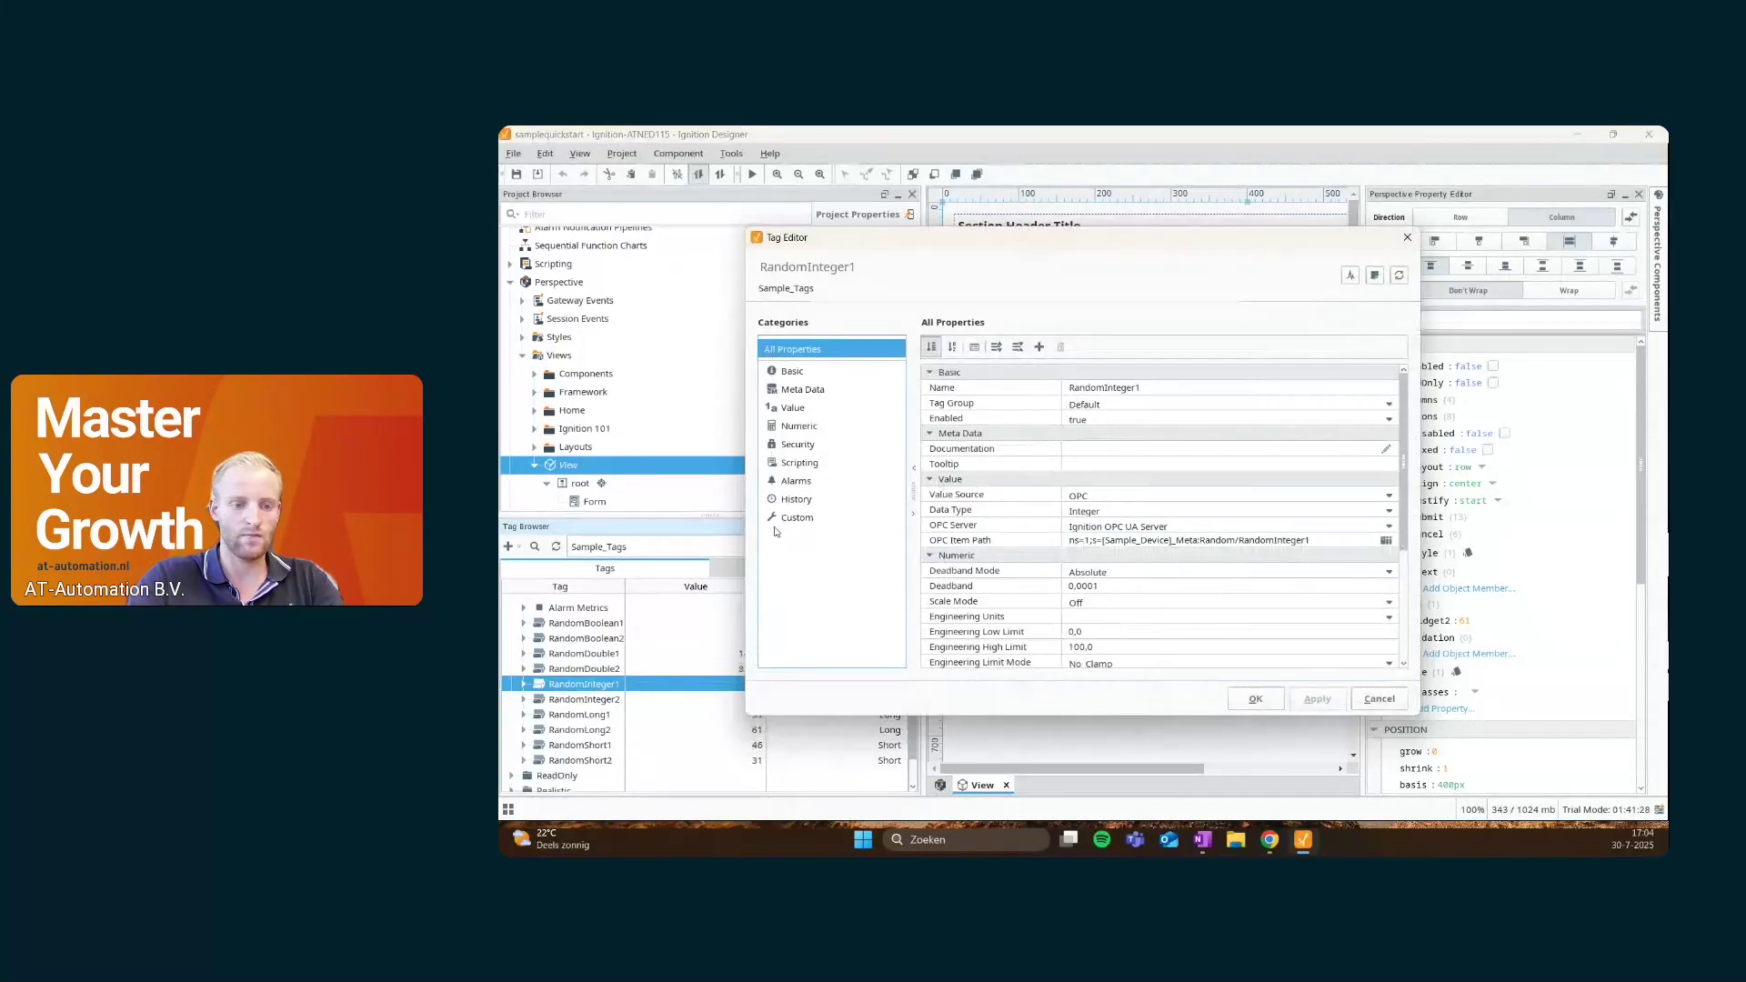
pyautogui.click(796, 499)
pyautogui.click(1190, 369)
pyautogui.click(1141, 365)
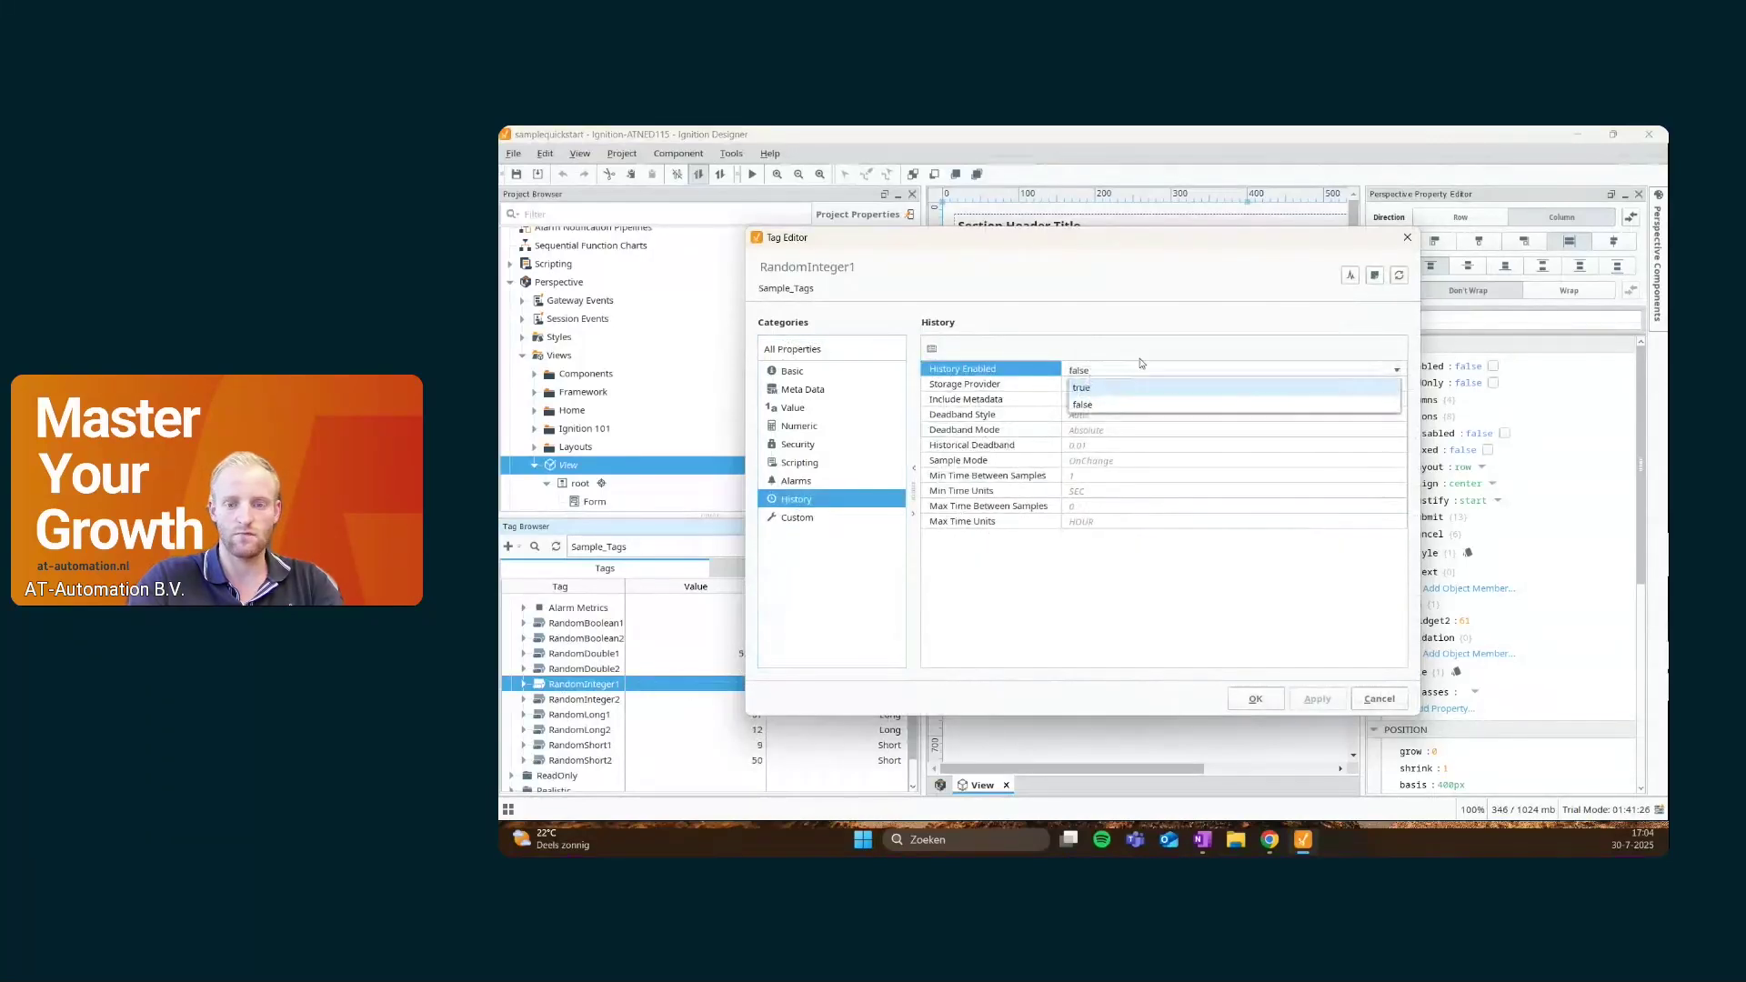
pyautogui.click(1145, 387)
# Set its storage provider to internalhistorian, apply and save, then delete the form from the view
pyautogui.click(1340, 383)
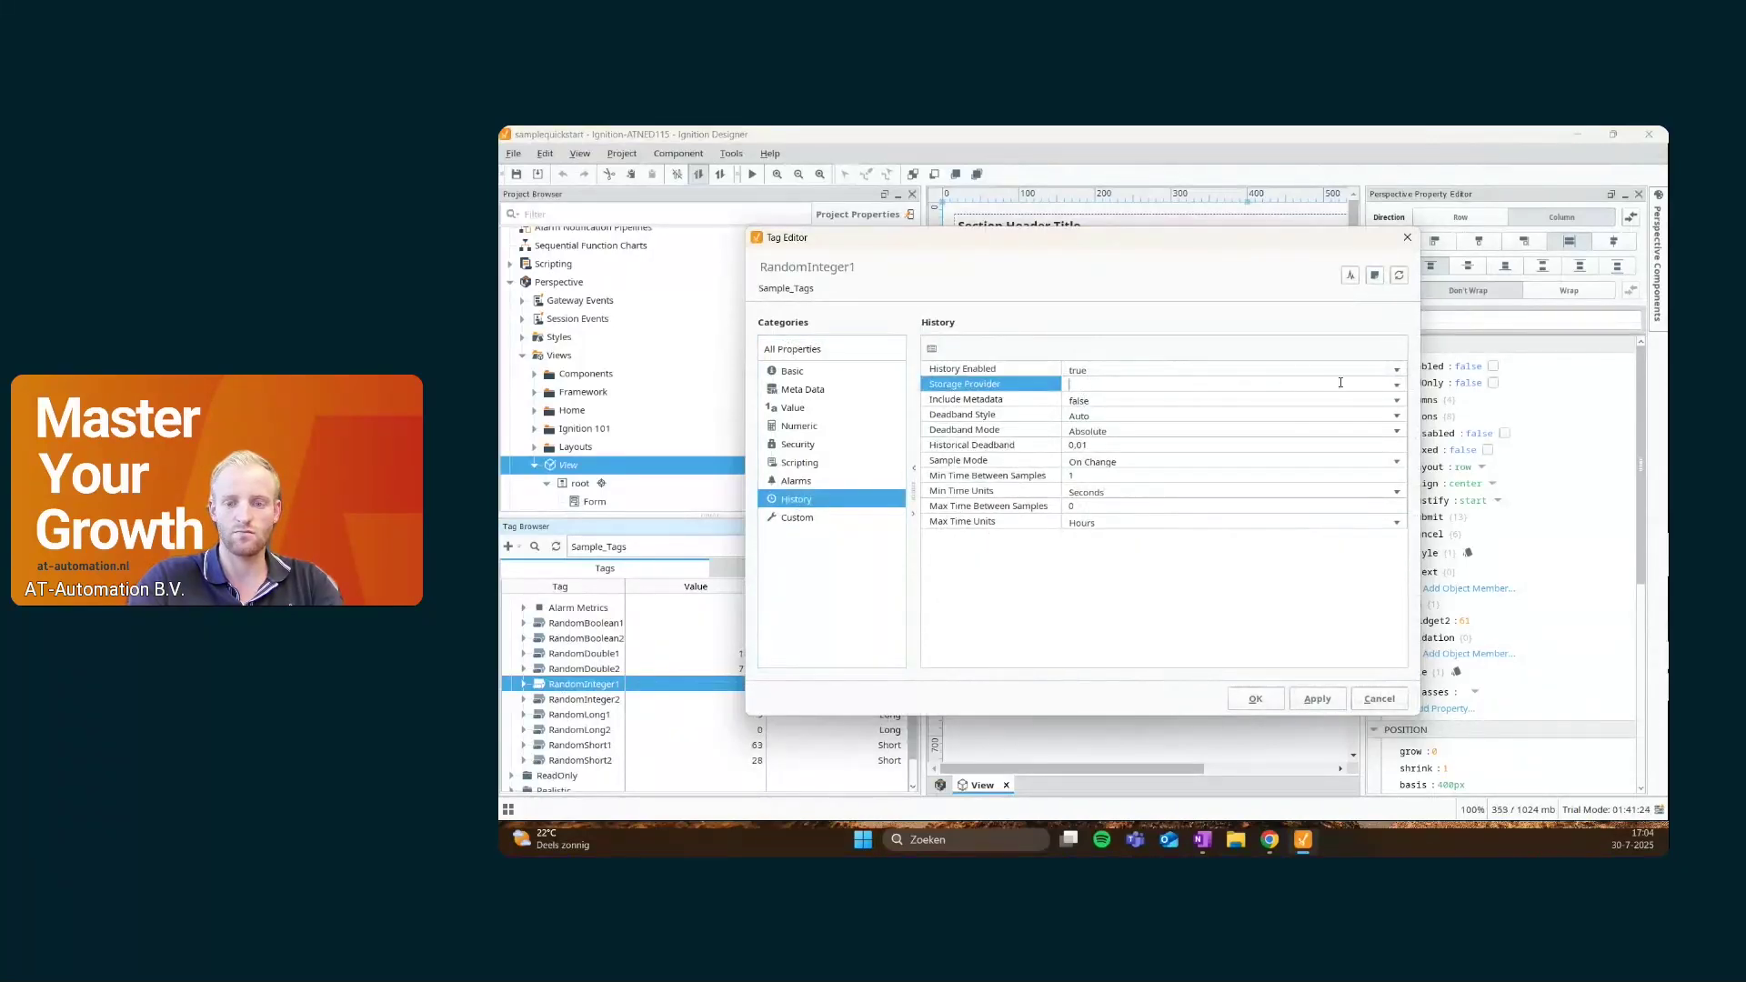
pyautogui.click(1396, 388)
pyautogui.click(1093, 435)
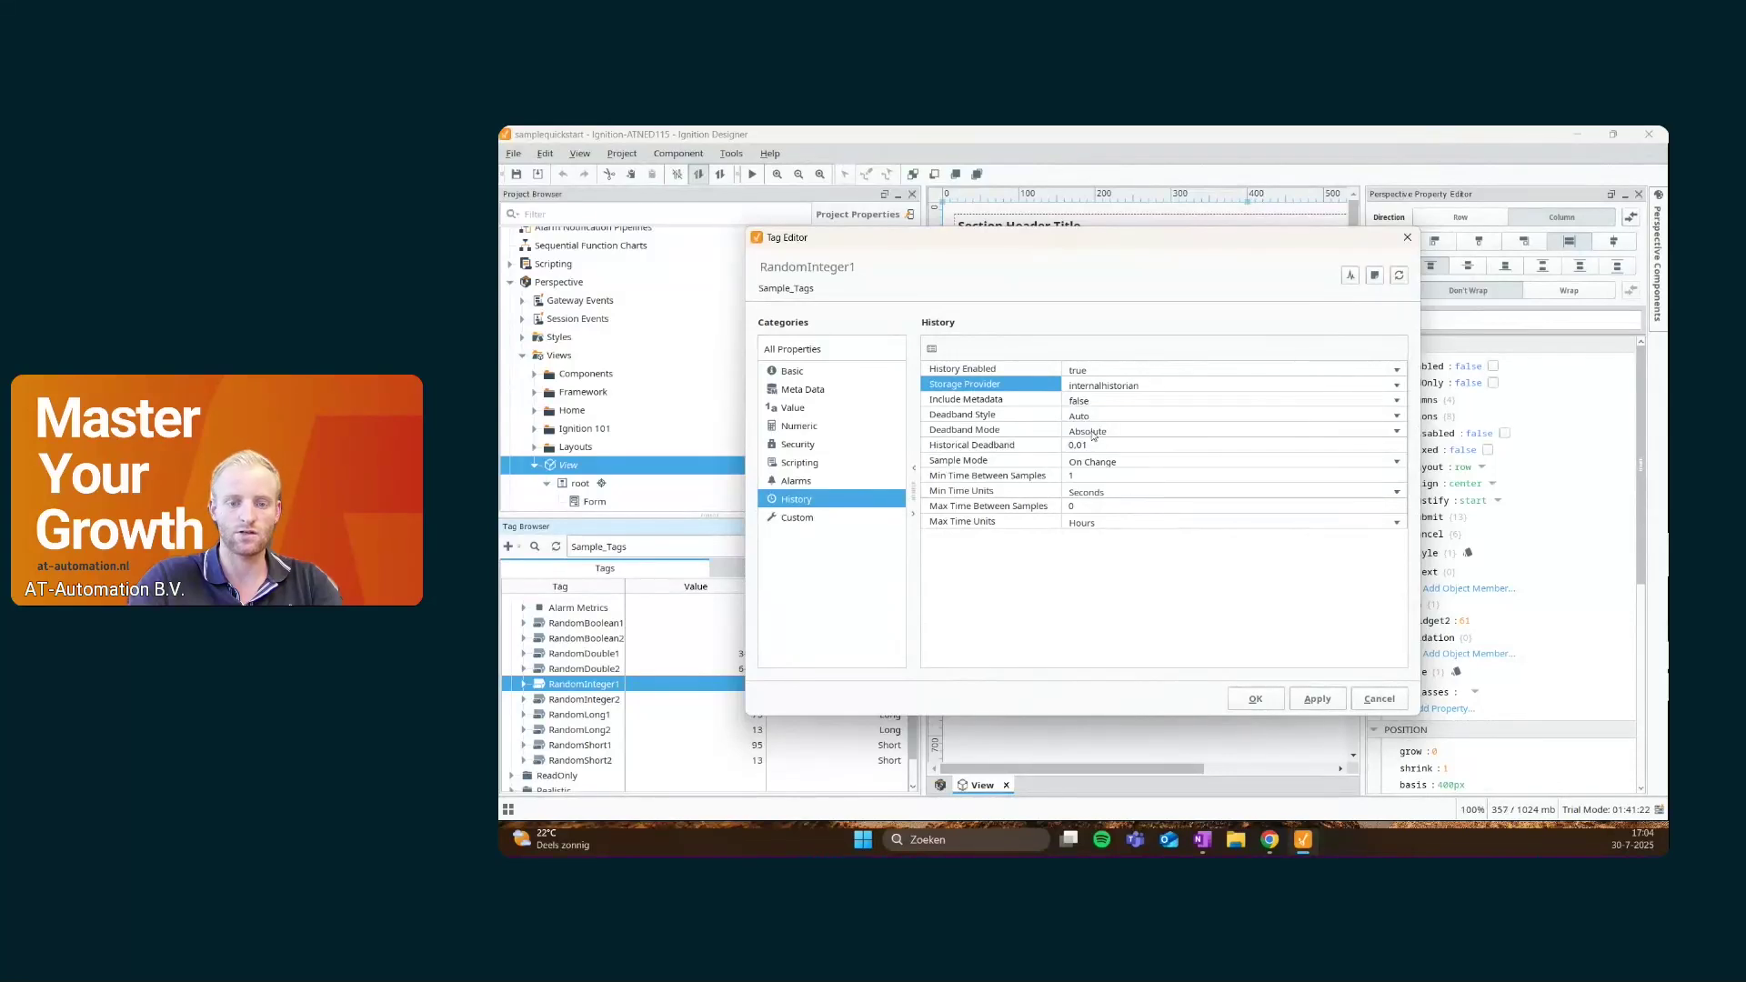
pyautogui.click(1317, 699)
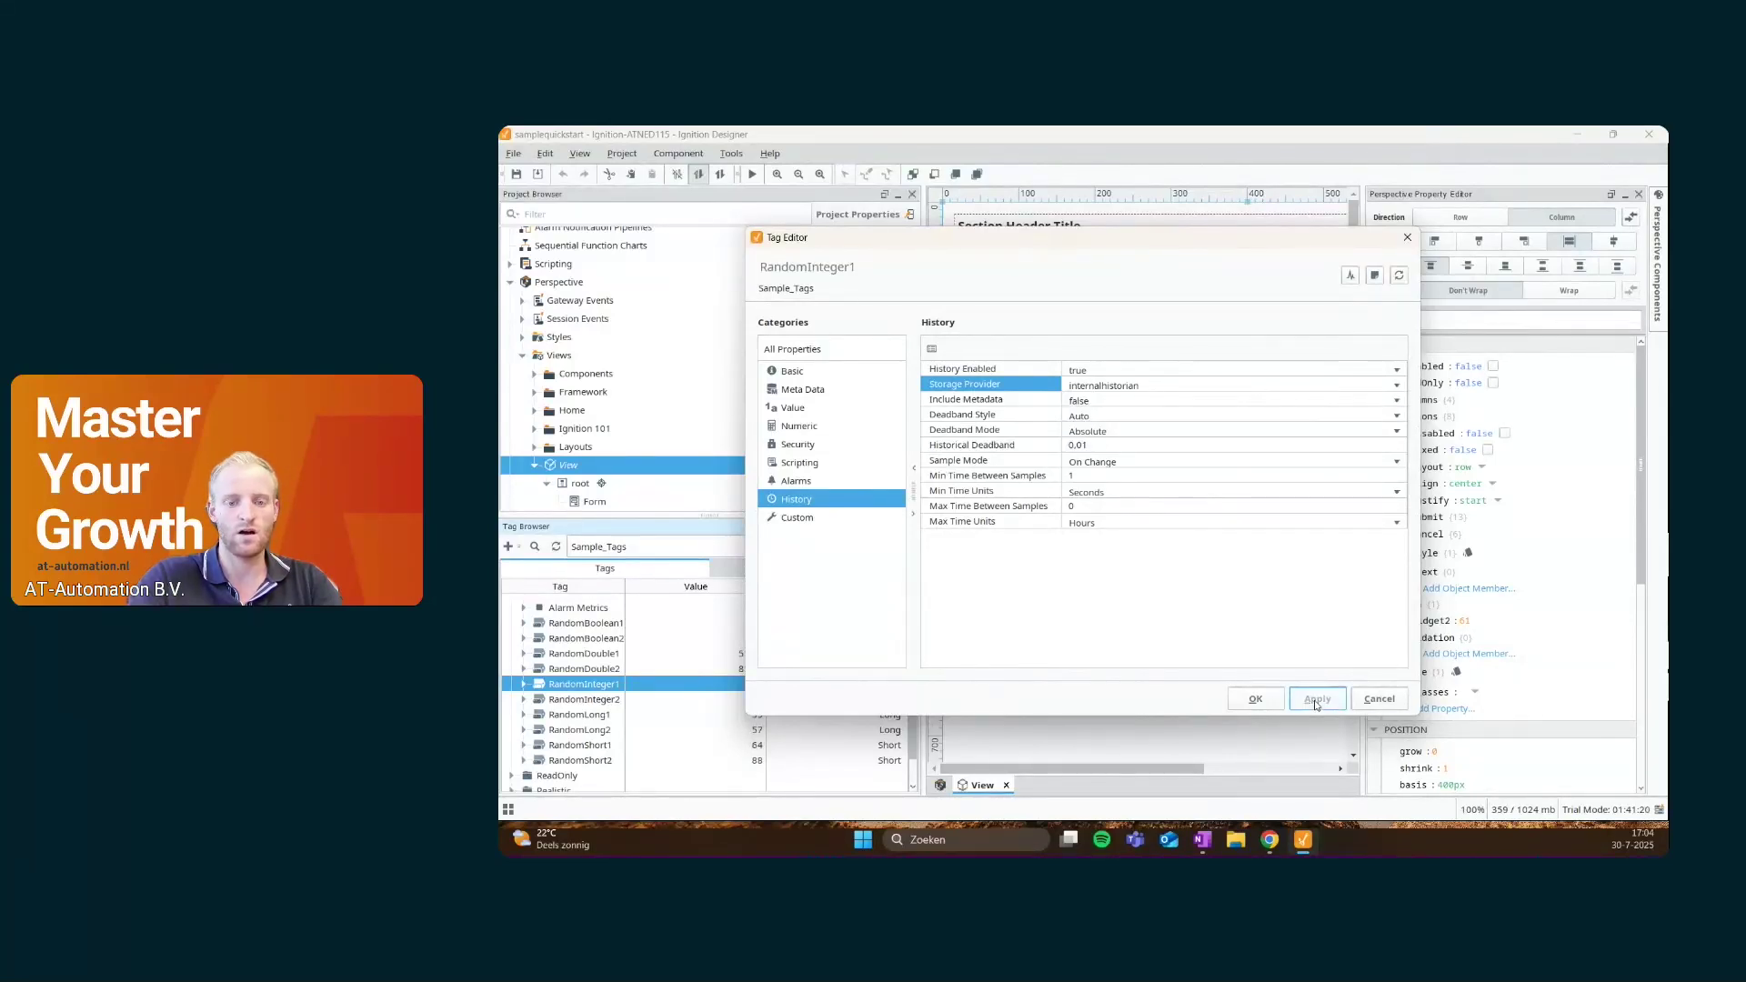
pyautogui.click(1256, 700)
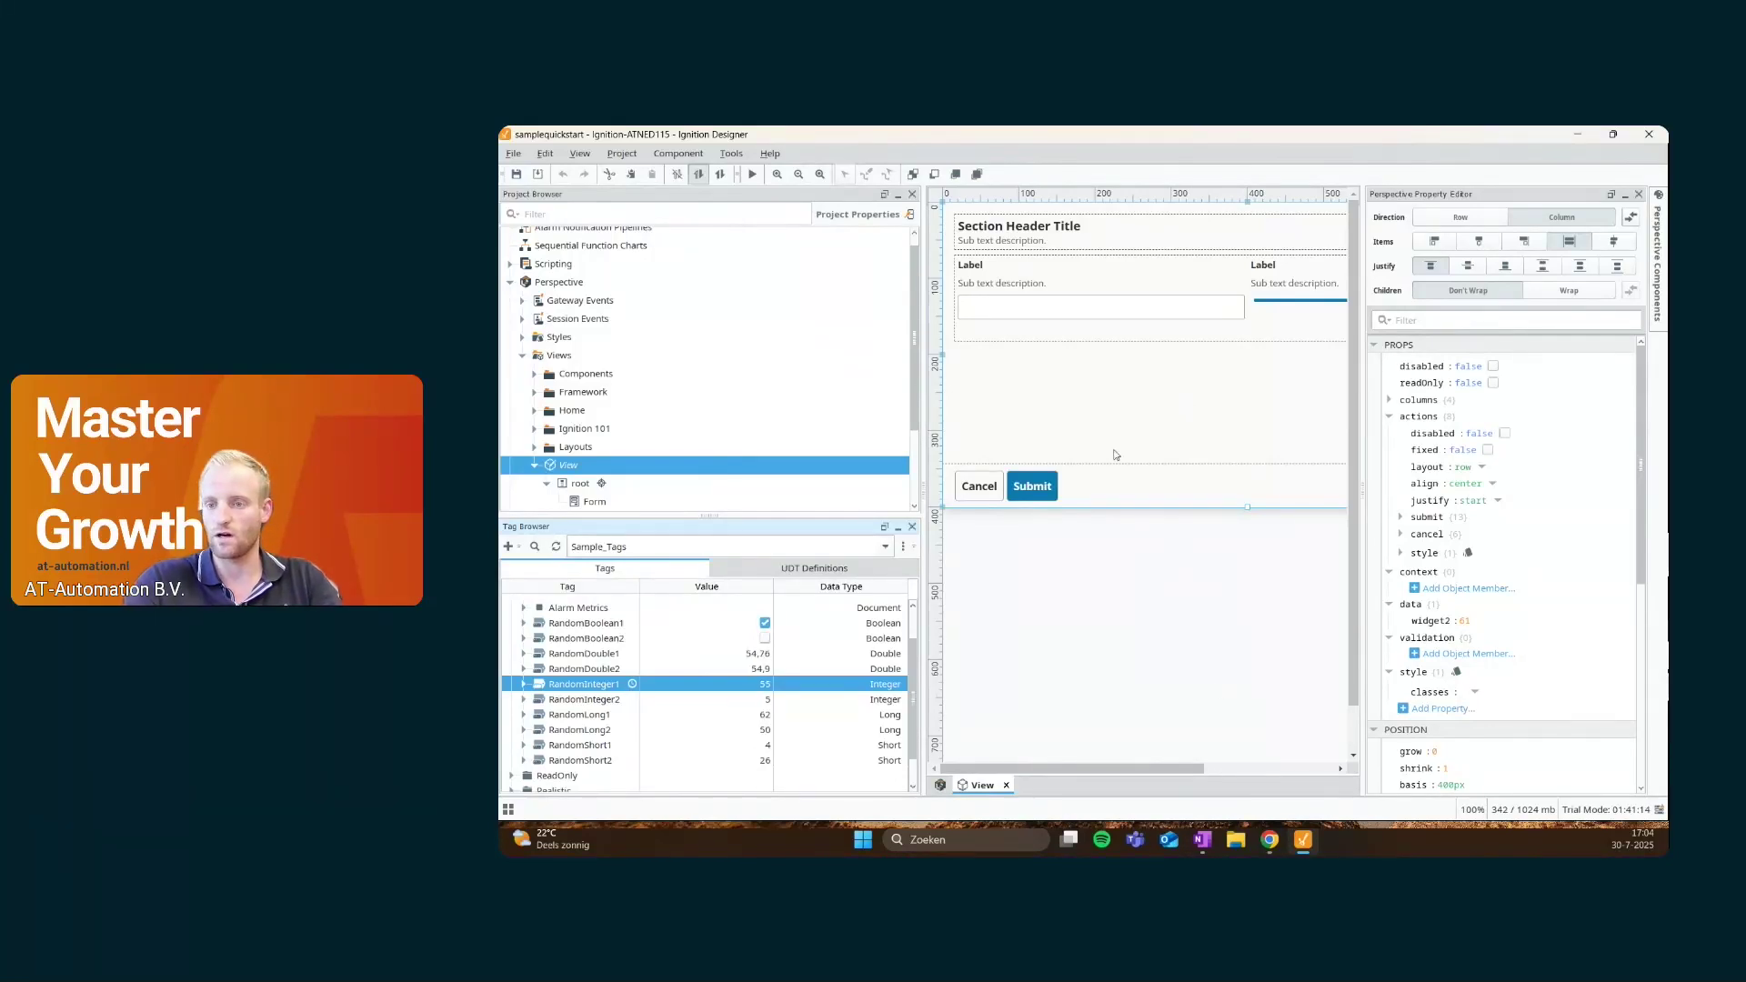
pyautogui.press('Delete')
pyautogui.click(1056, 509)
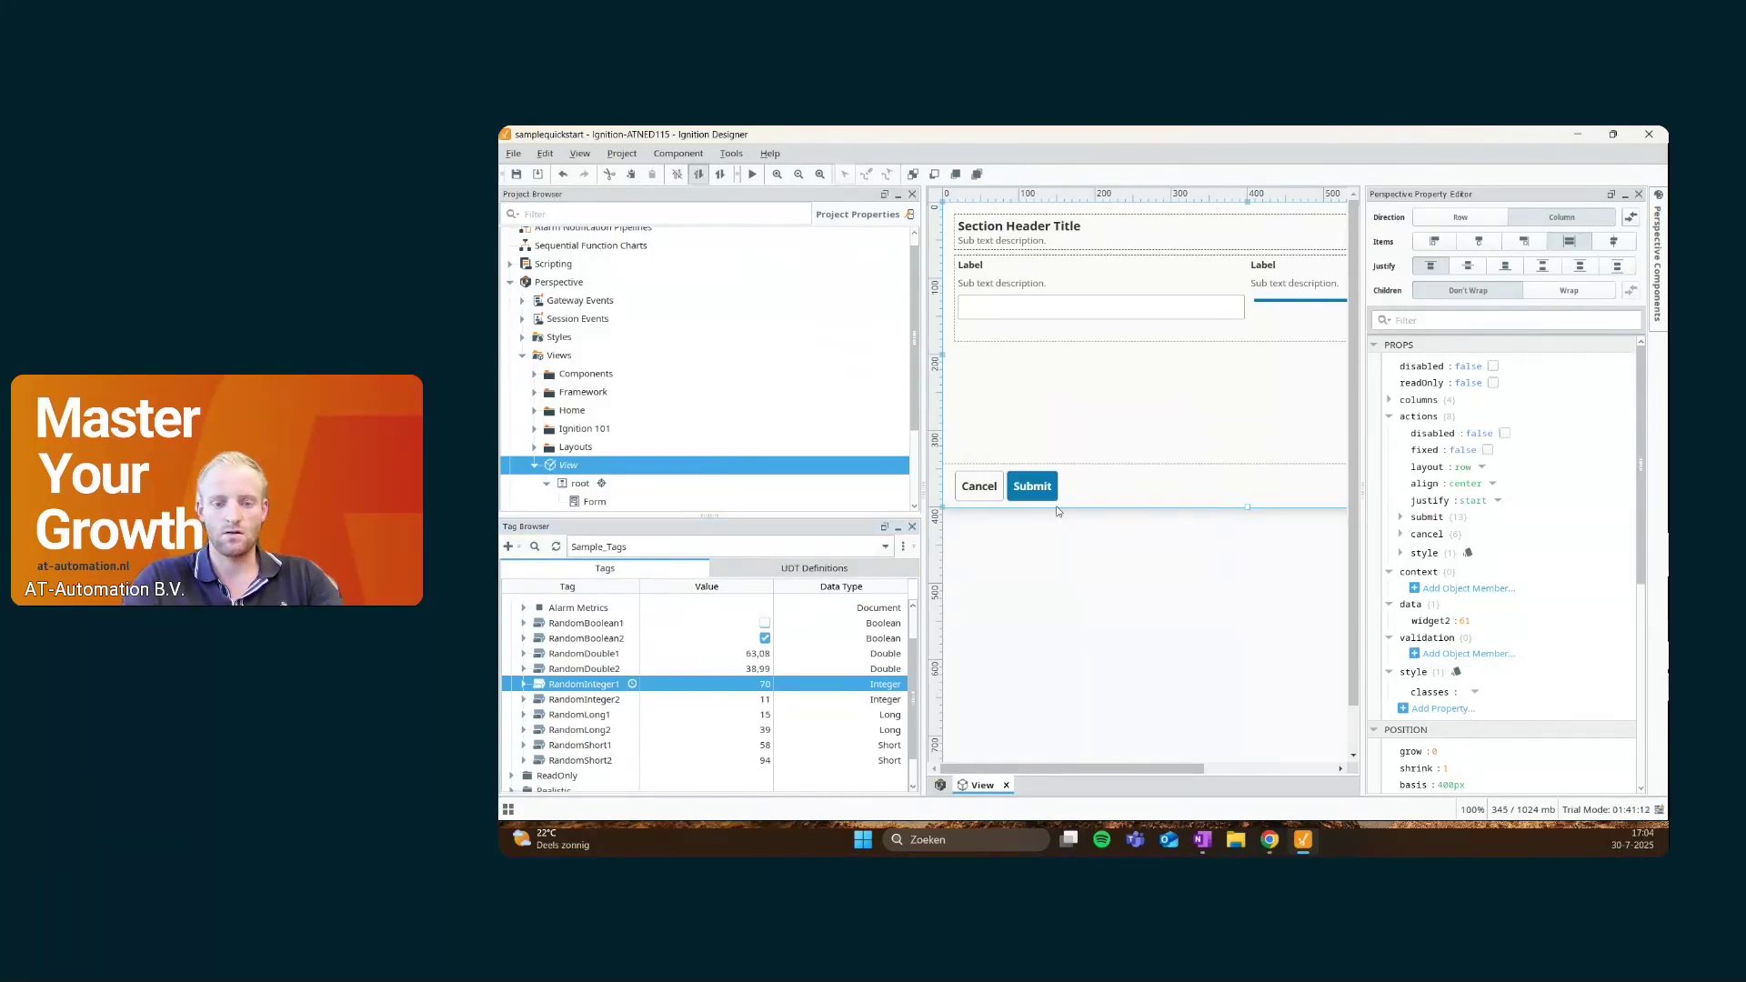
# Drop a Power Chart into the empty view and run it in preview with side panels collapsed
pyautogui.click(1653, 262)
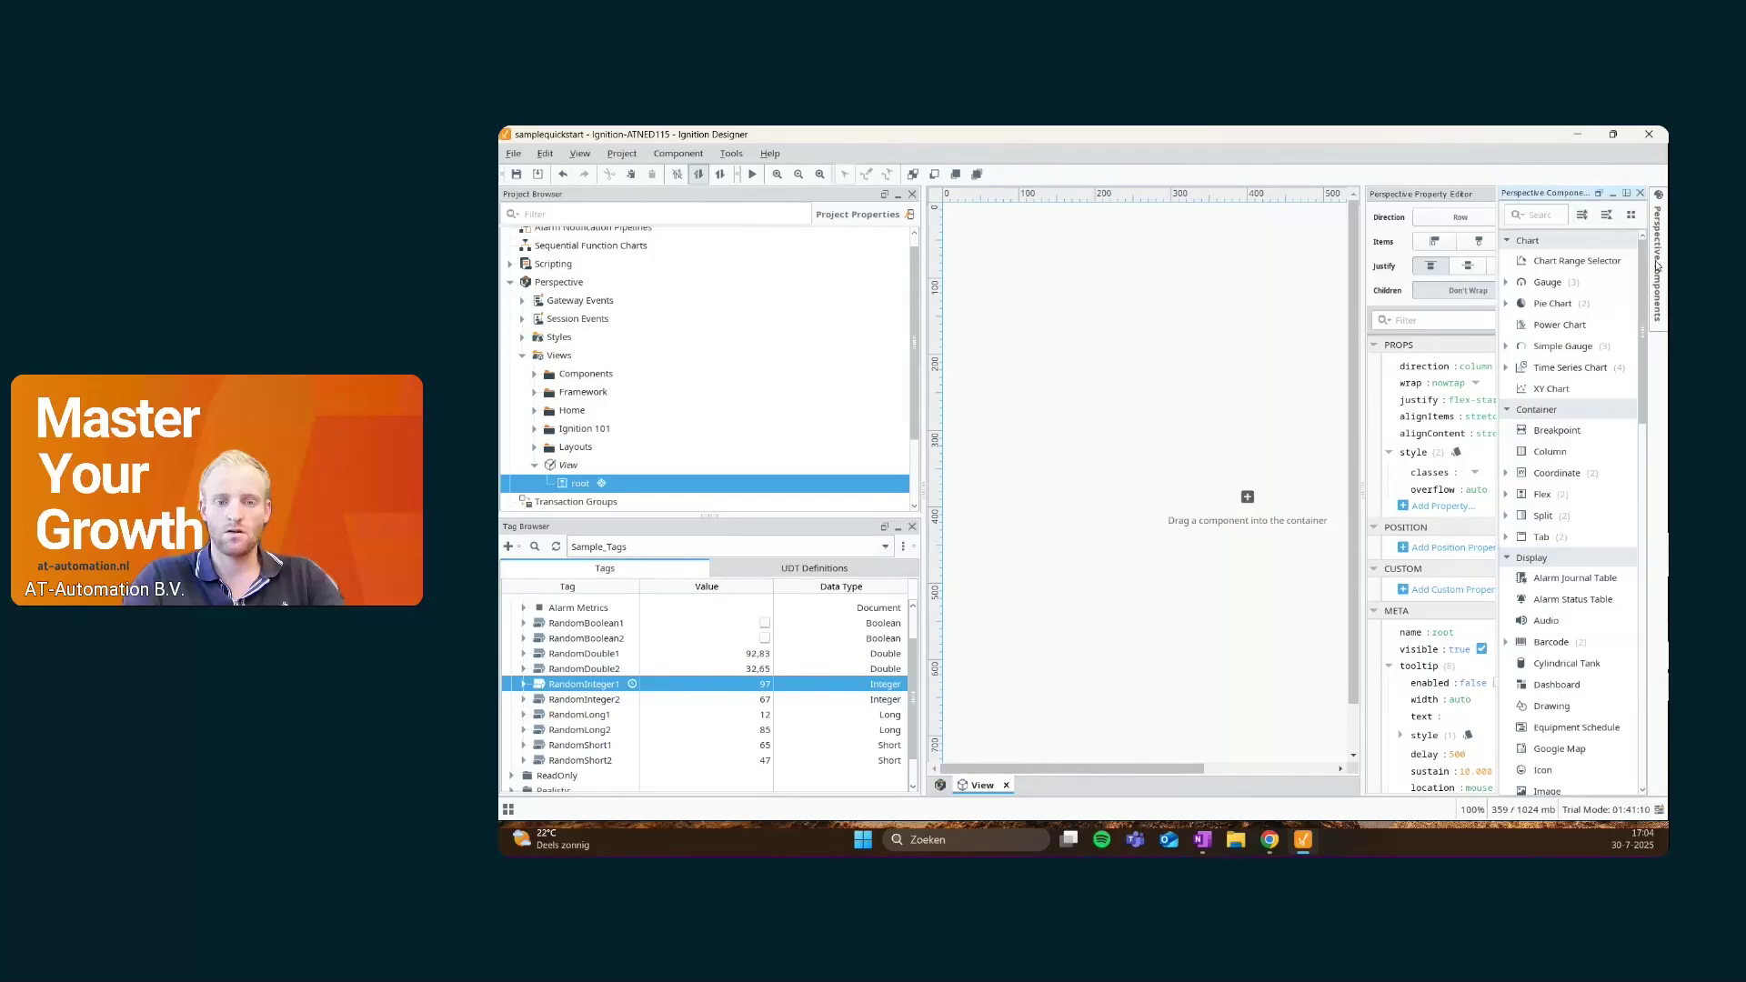
pyautogui.moveTo(1559, 325); pyautogui.dragTo(1081, 316)
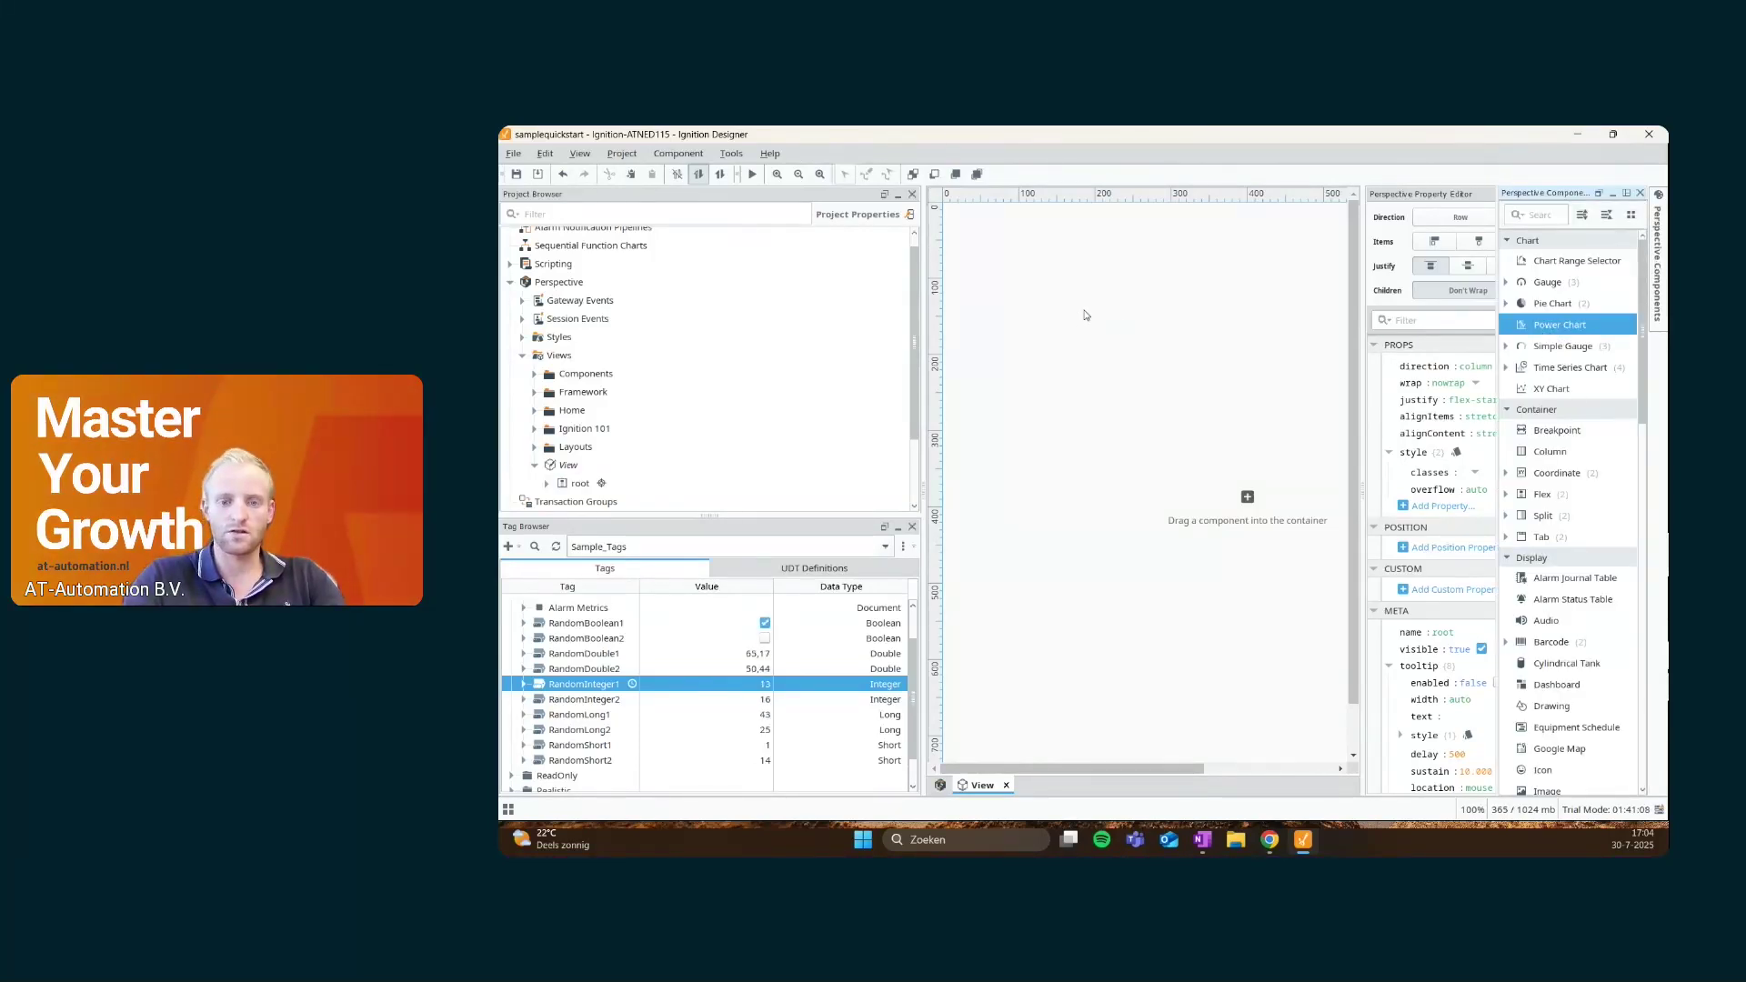
pyautogui.click(752, 176)
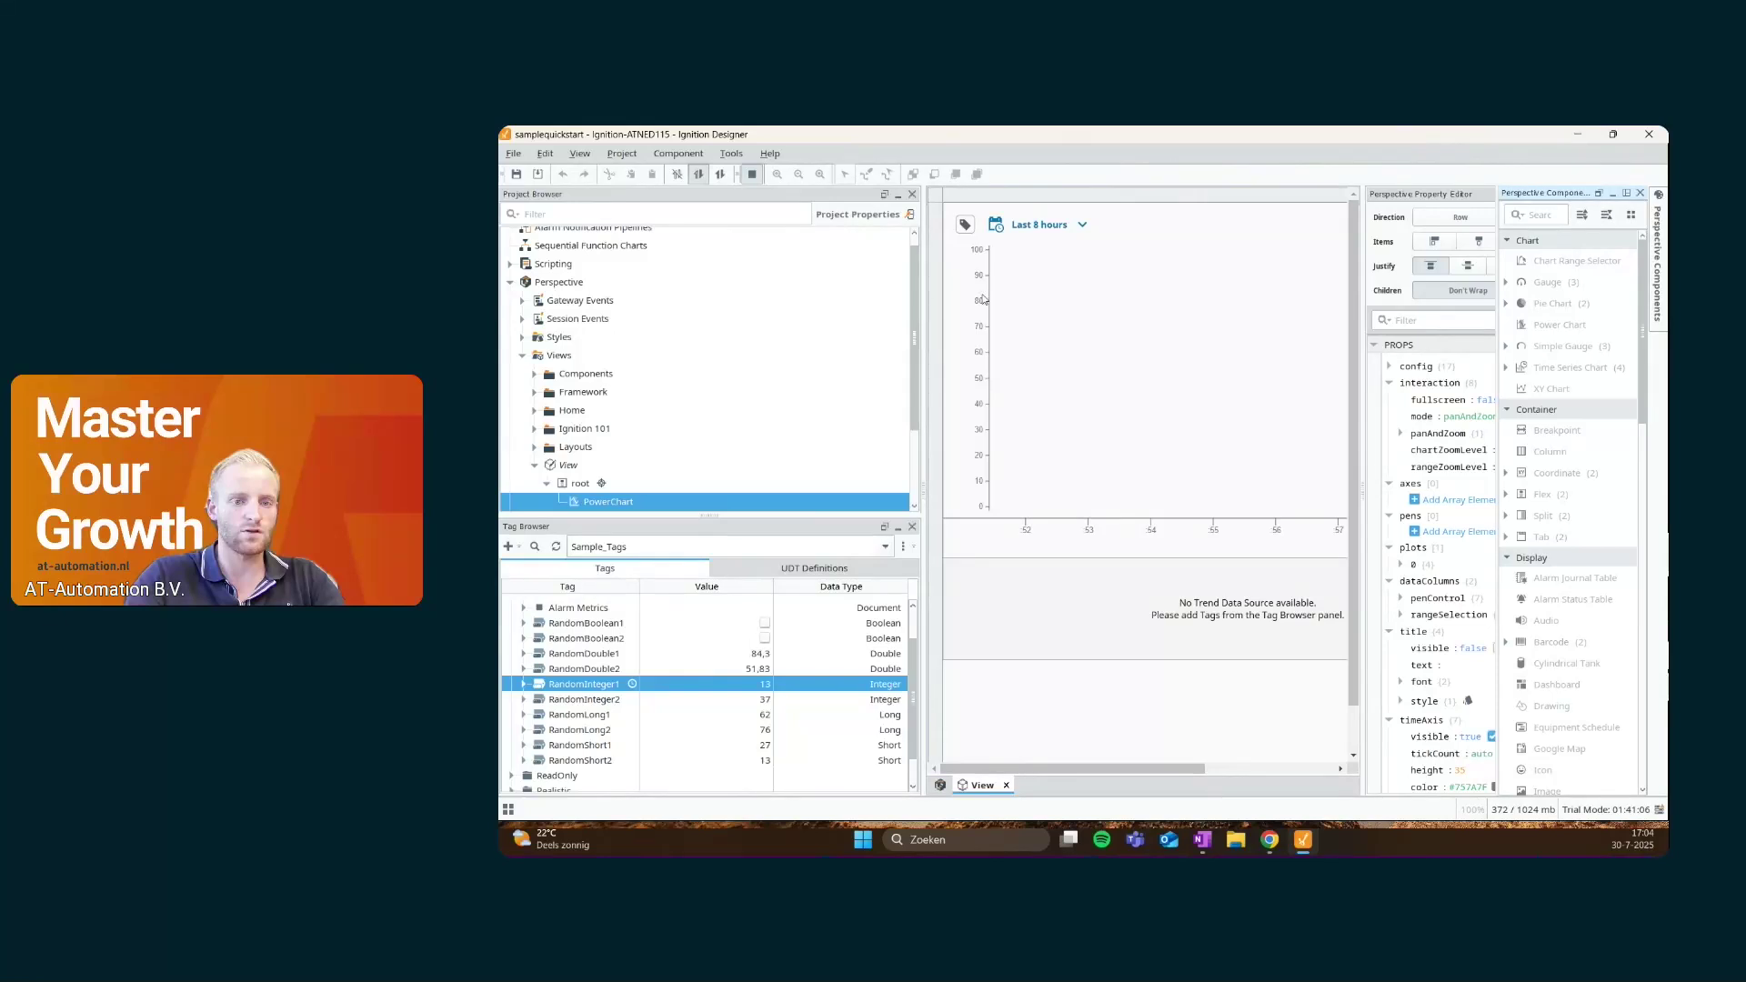
pyautogui.click(1612, 194)
pyautogui.click(1615, 194)
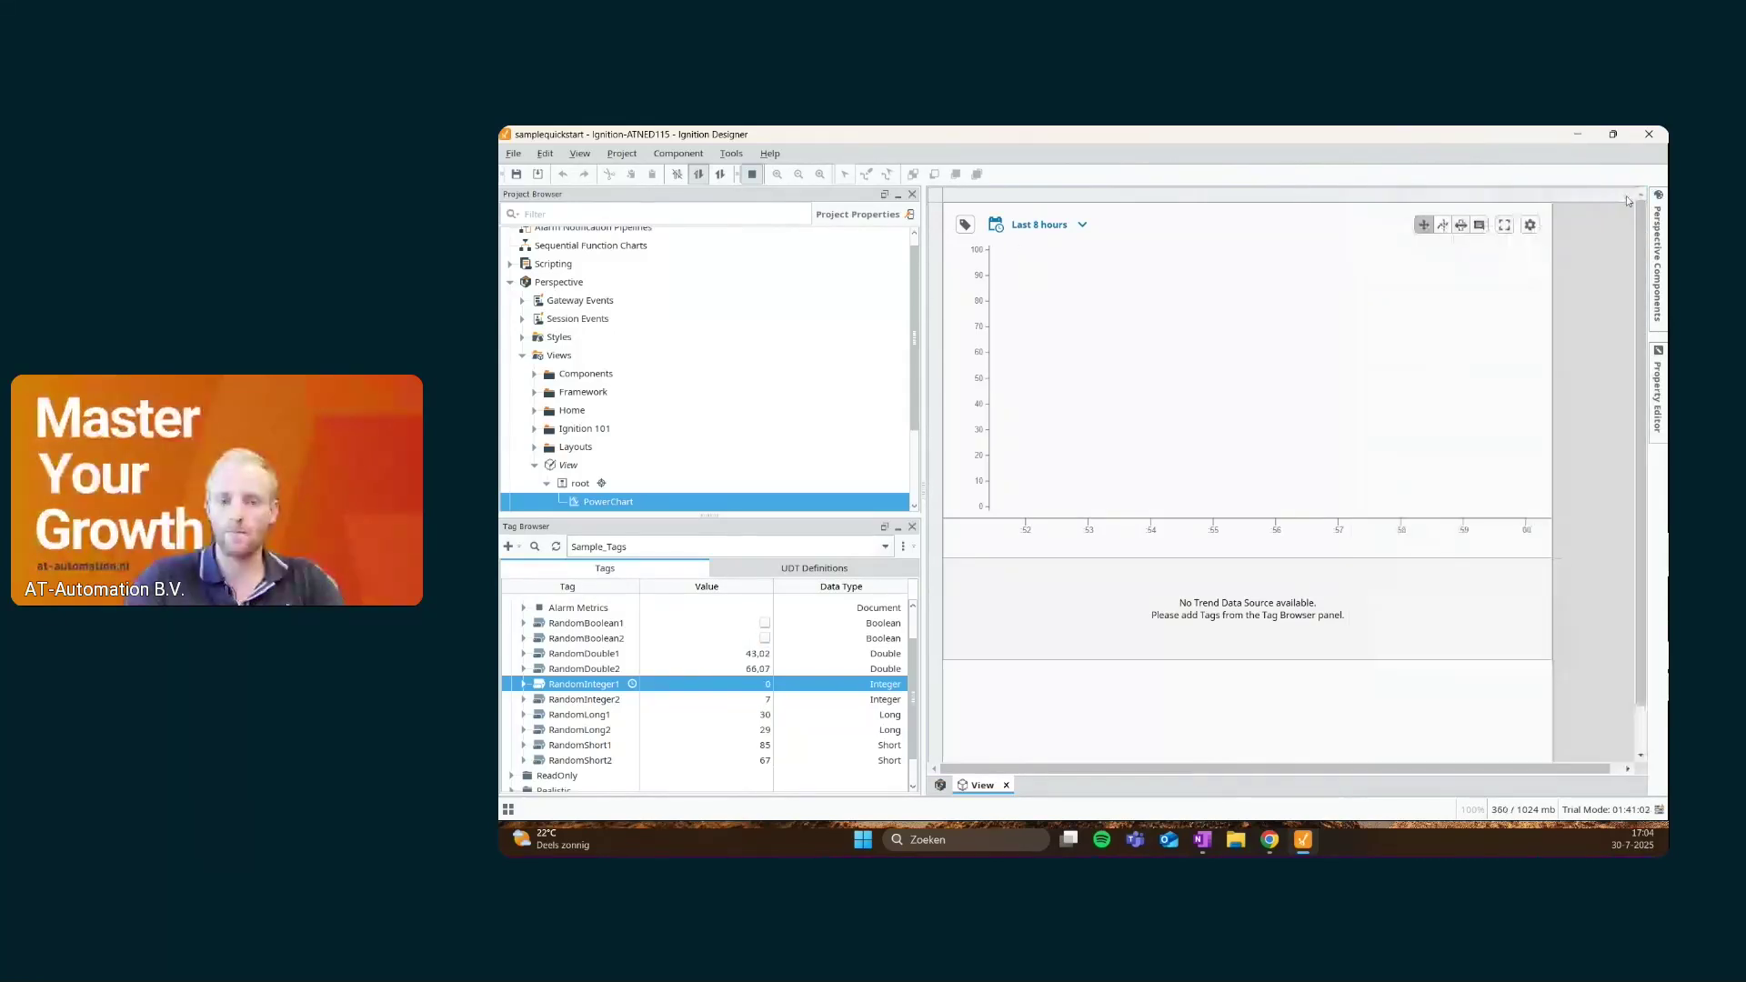
# Add internalhistorian's Sample_Tags/Random/RandomInteger1 as a pen on the chart
pyautogui.click(965, 225)
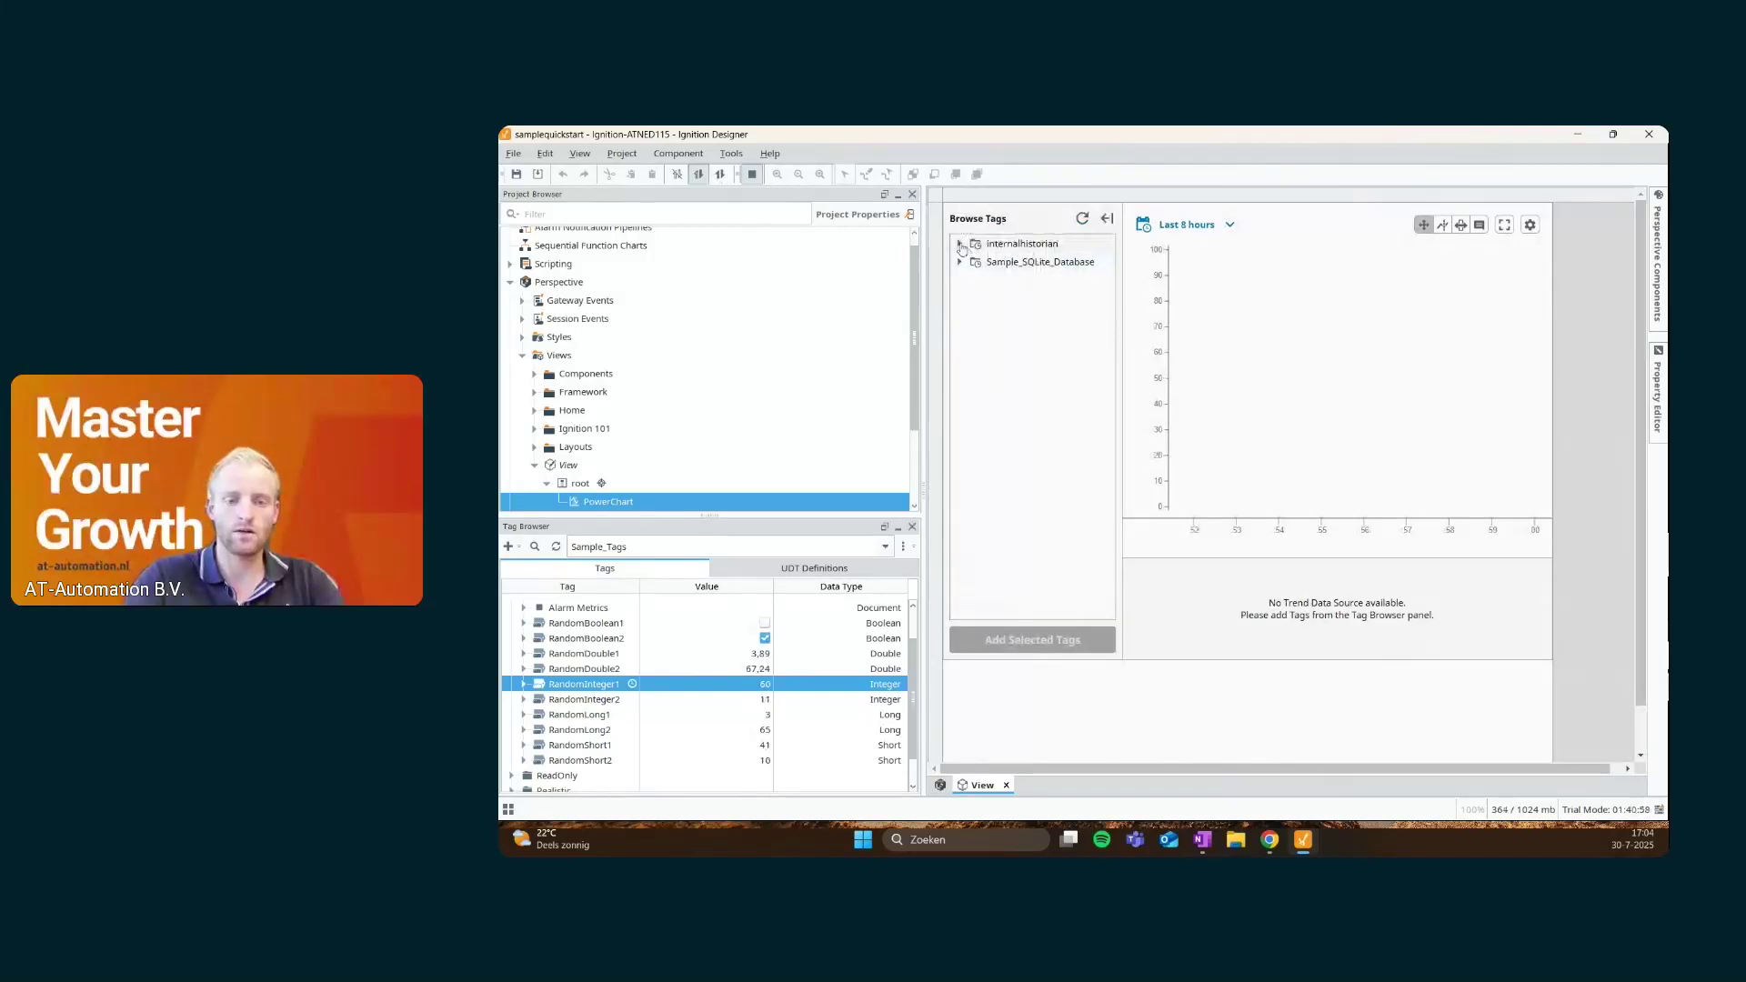
pyautogui.click(960, 244)
pyautogui.click(974, 261)
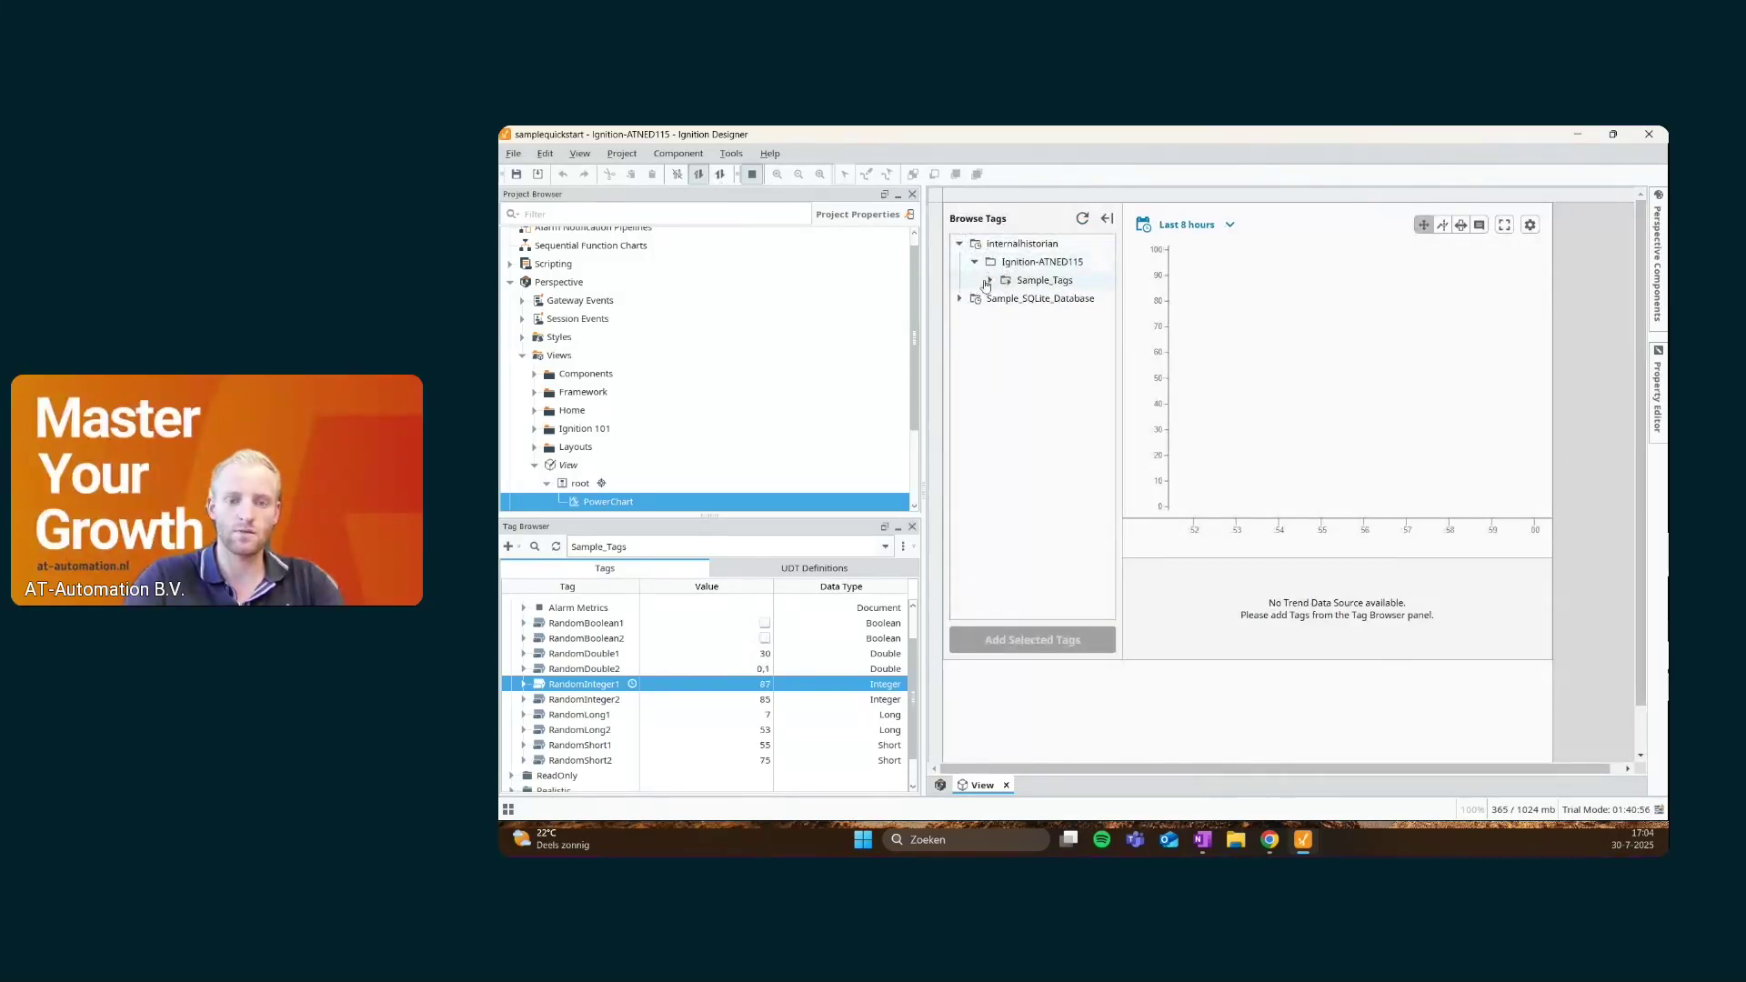
pyautogui.click(989, 280)
pyautogui.click(1005, 299)
pyautogui.click(1046, 317)
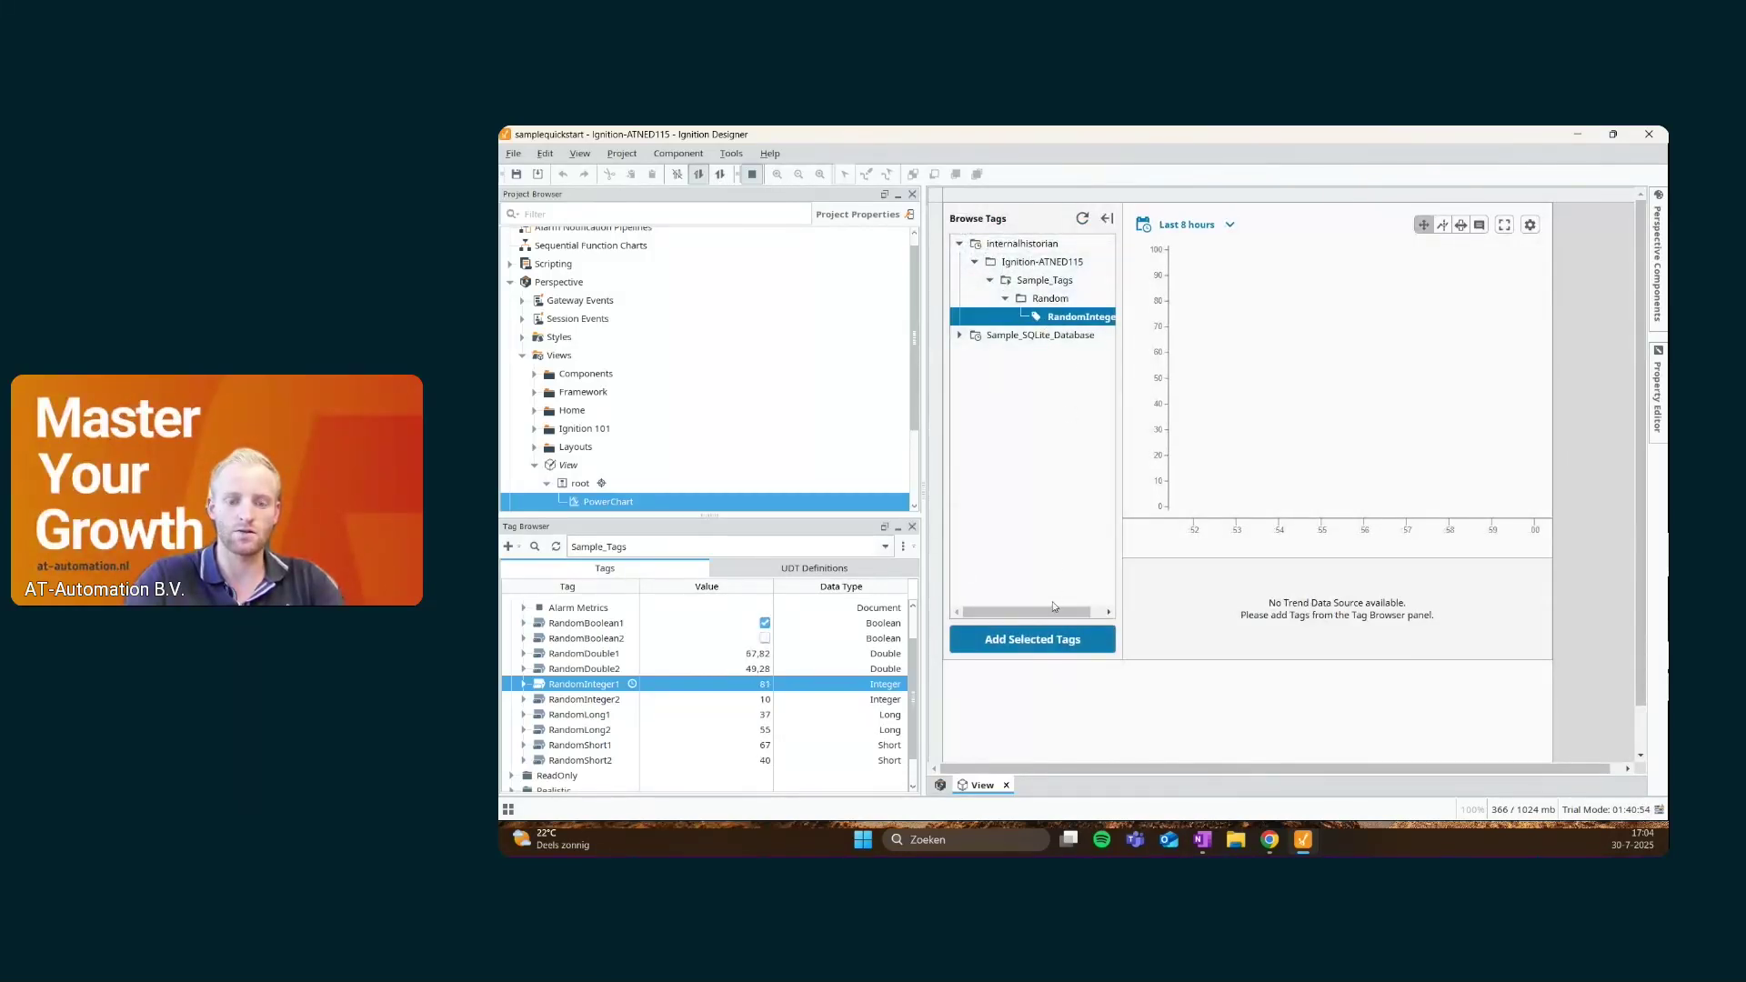
pyautogui.click(1025, 639)
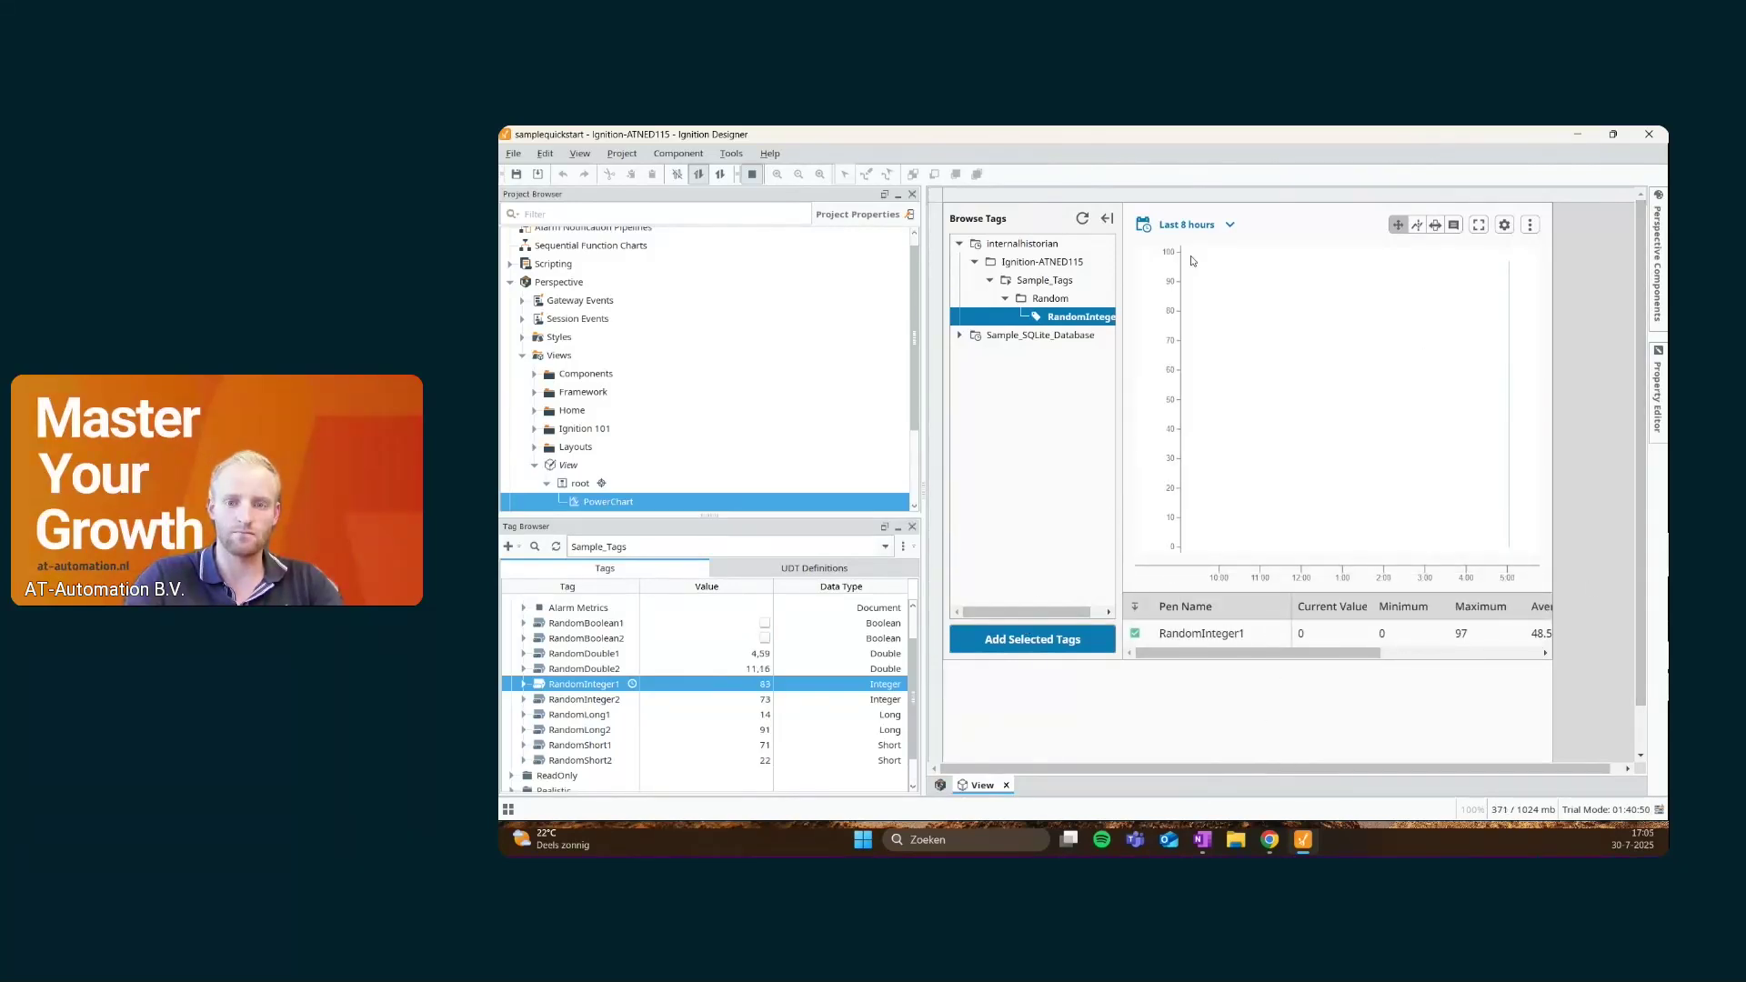
# Set the chart's date range to show the last 30 seconds
pyautogui.click(1191, 225)
pyautogui.click(1327, 311)
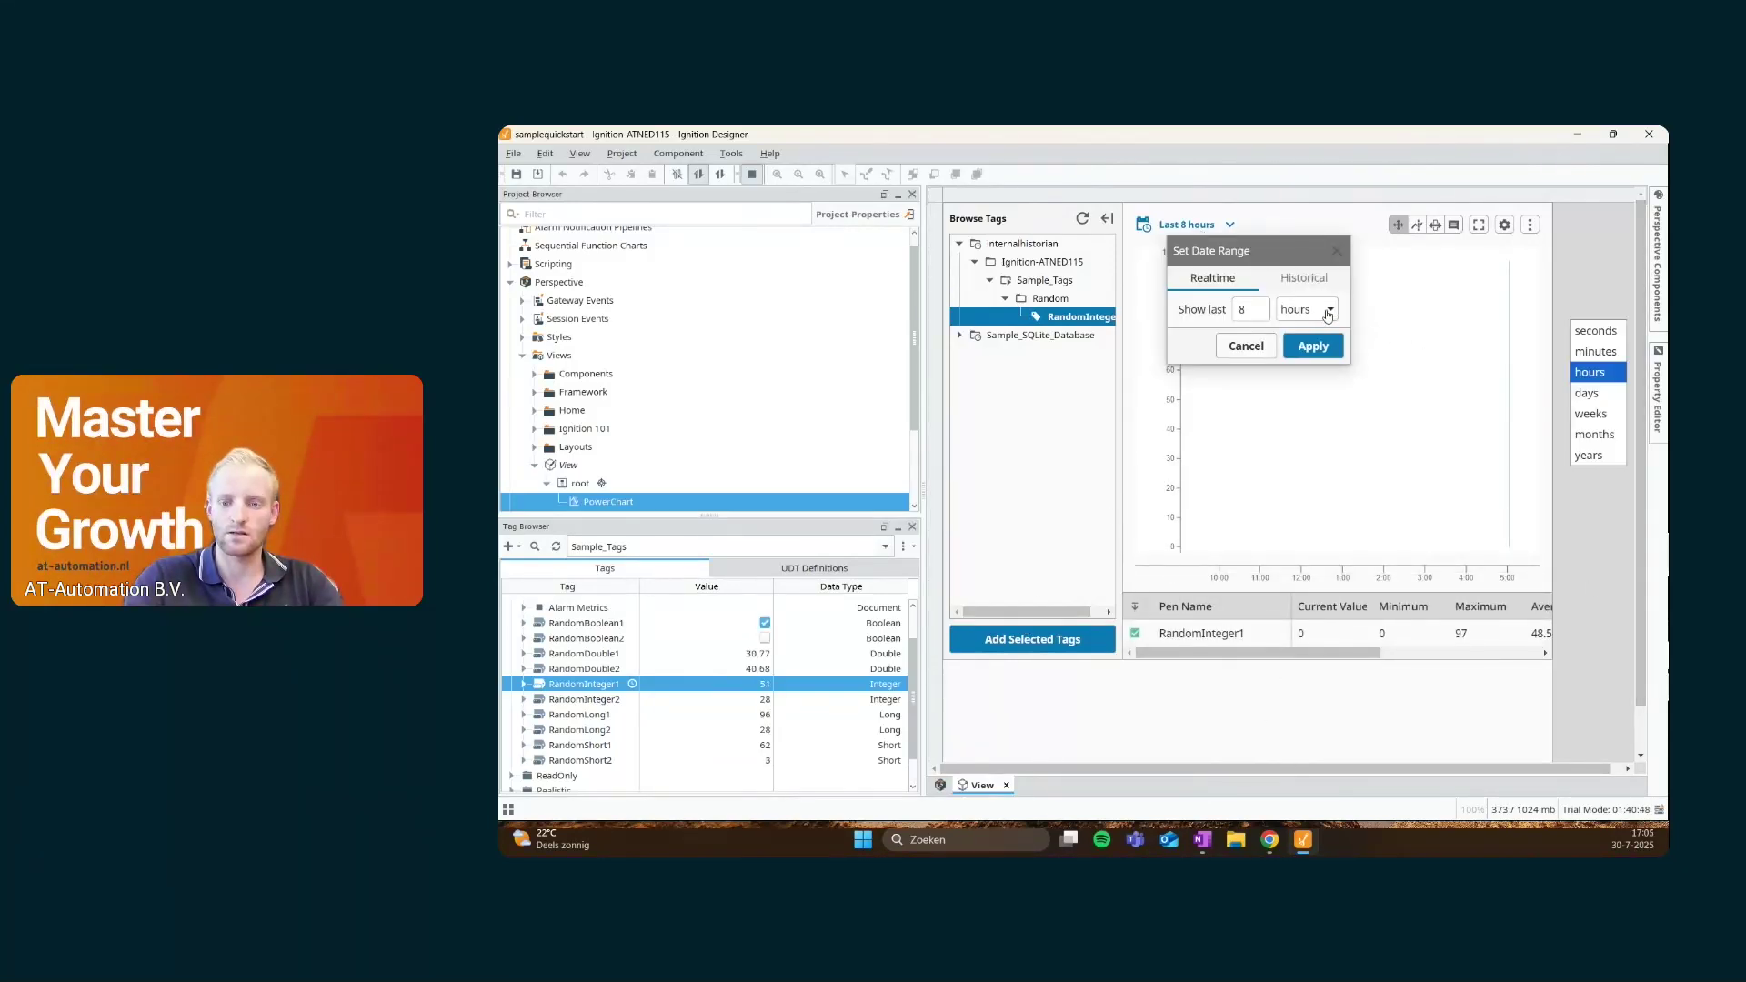
pyautogui.click(1325, 311)
pyautogui.click(1323, 316)
pyautogui.click(1253, 314)
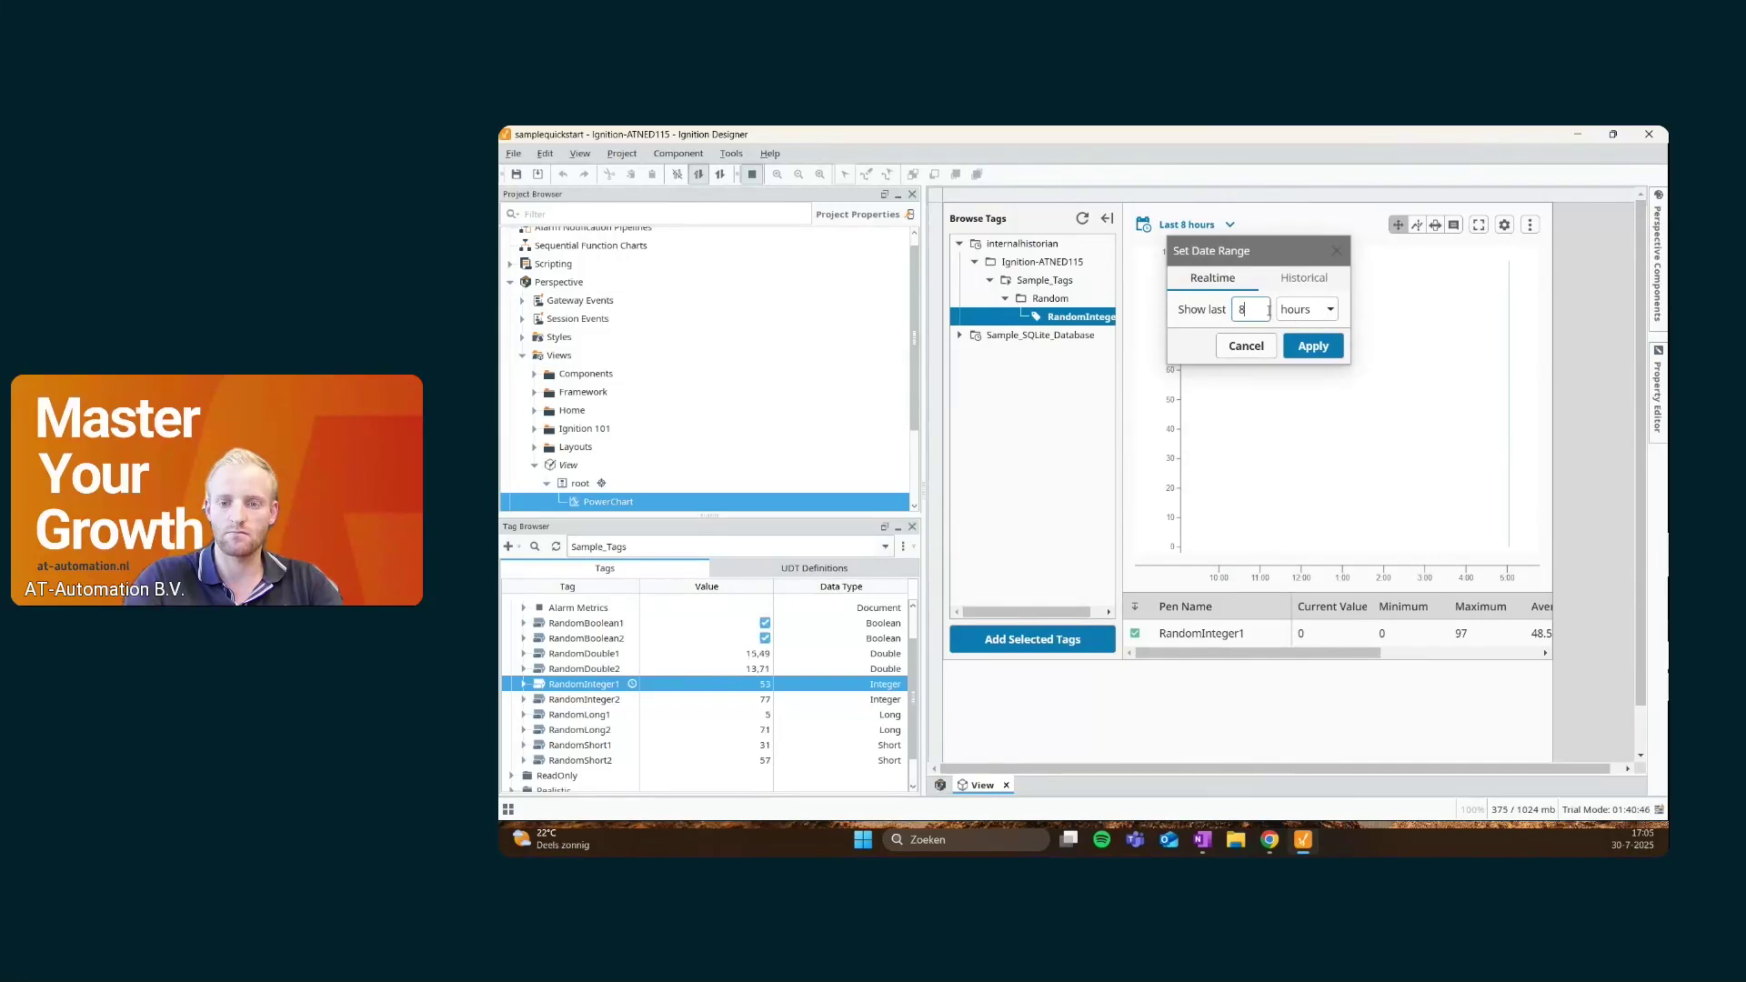
pyautogui.click(1331, 311)
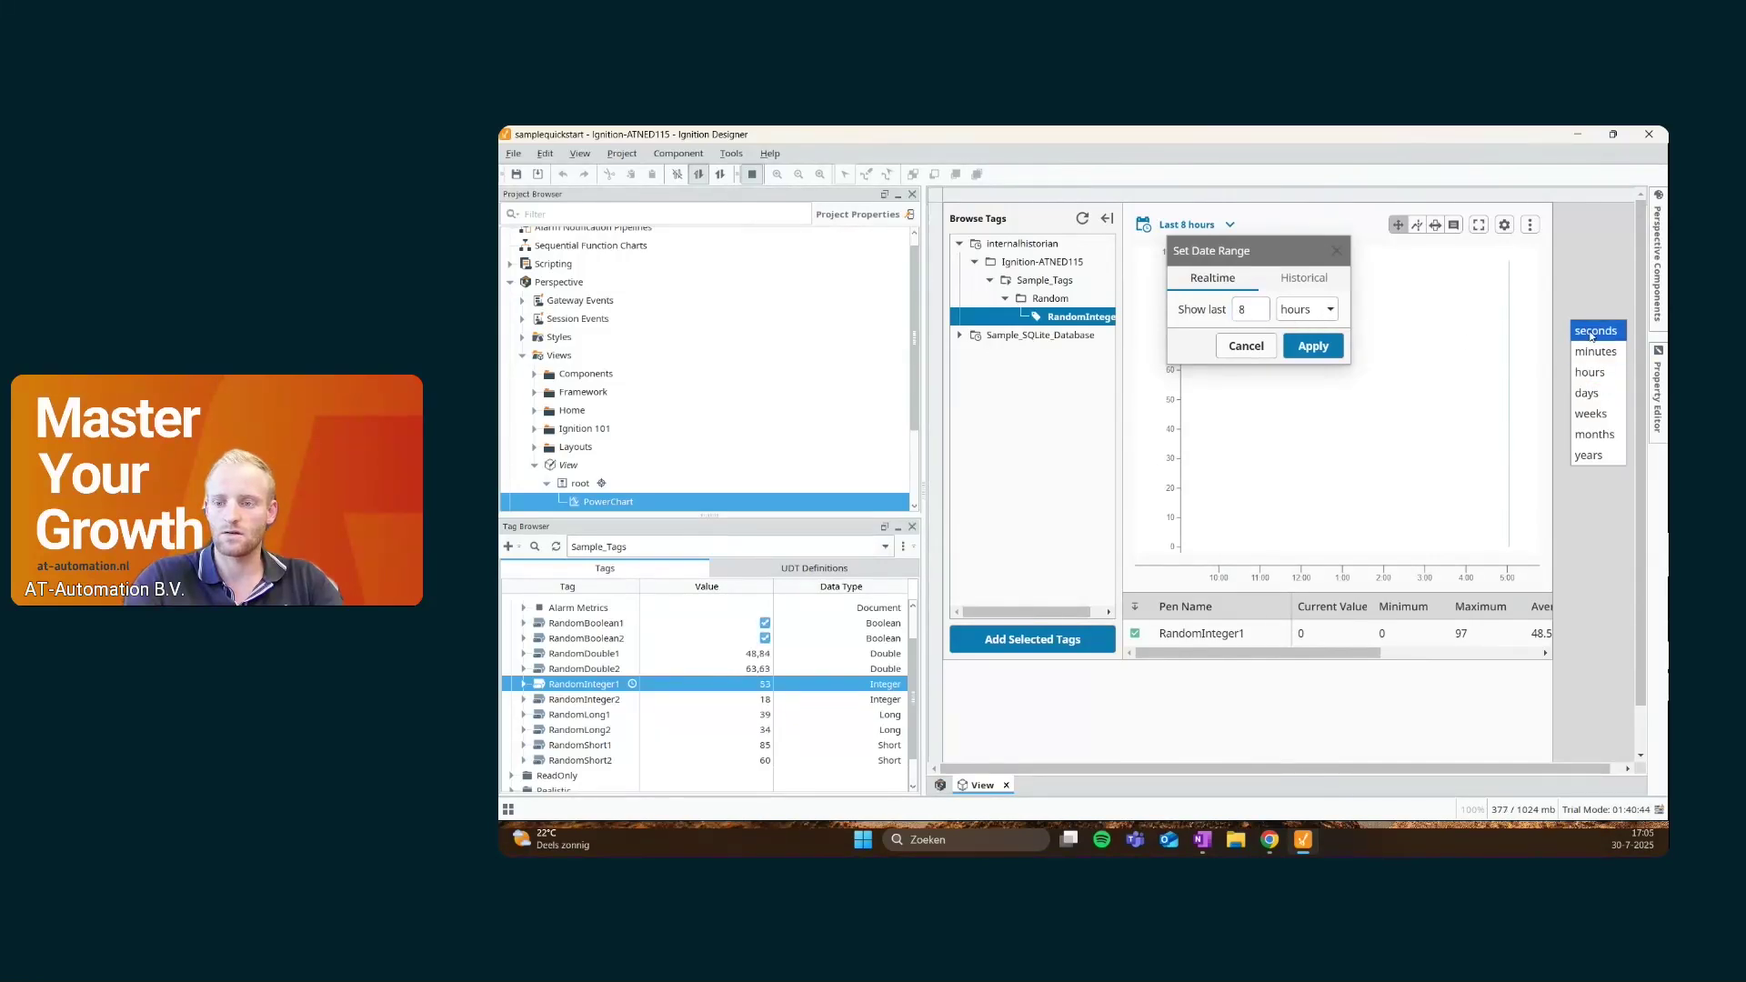
pyautogui.click(1595, 331)
pyautogui.click(1253, 309)
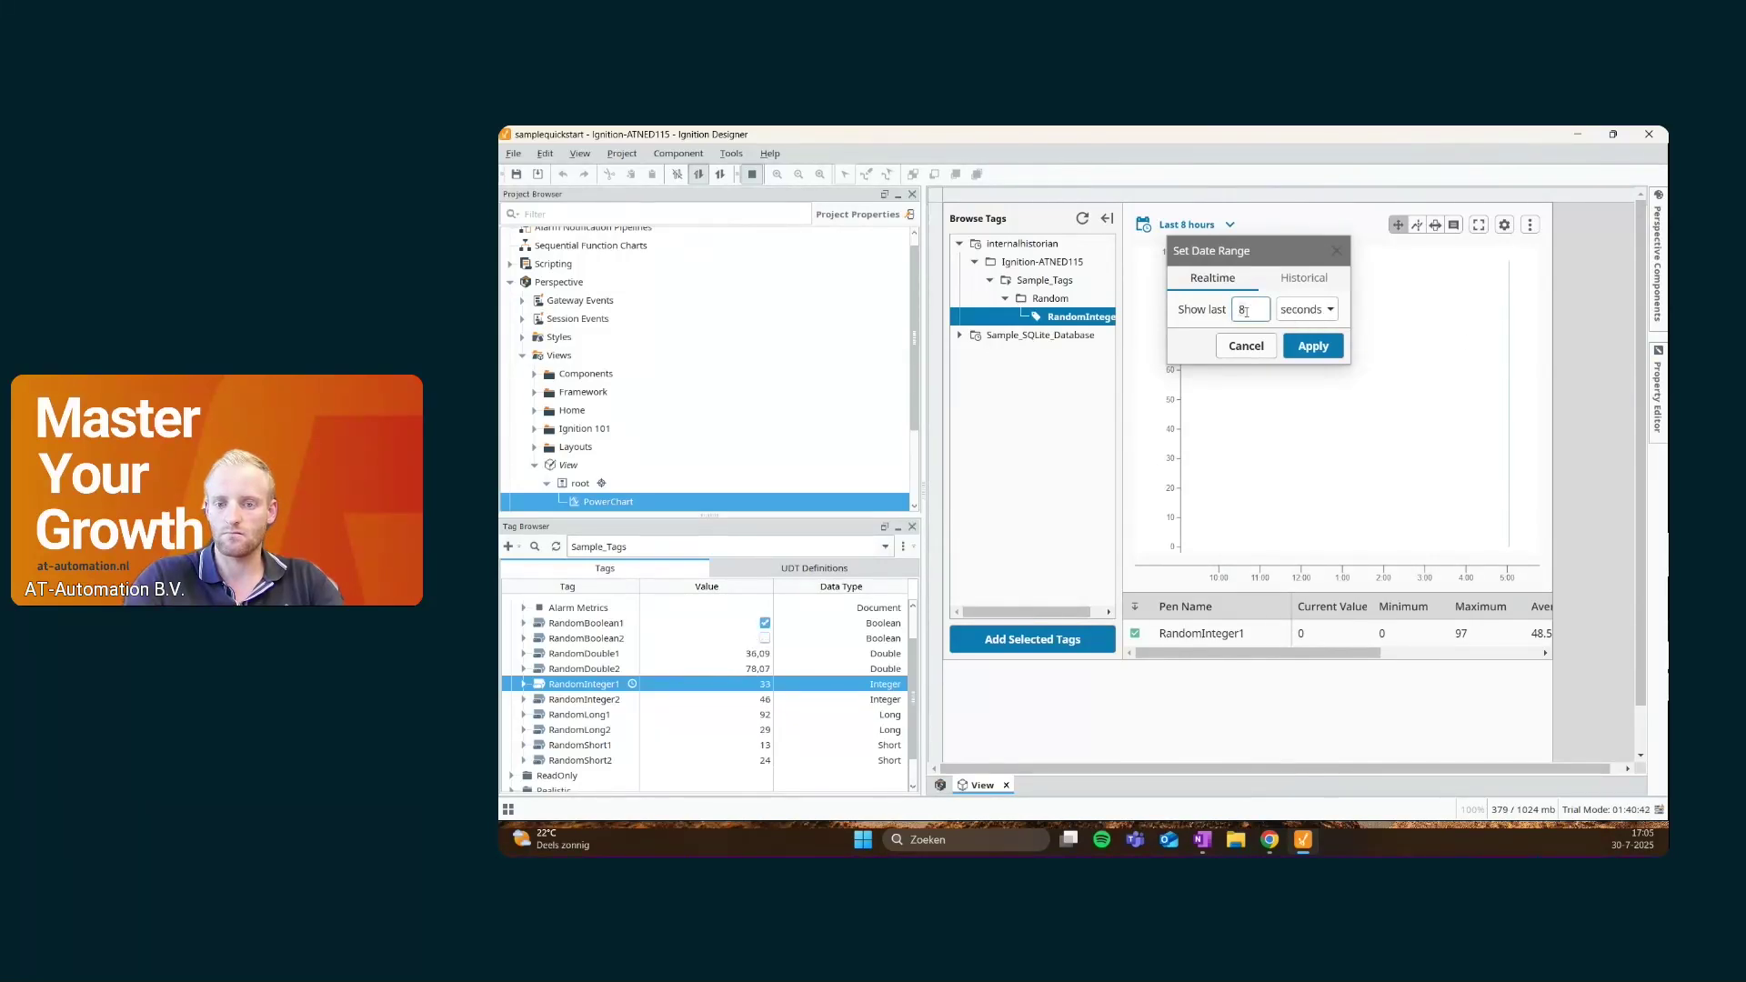
pyautogui.click(1313, 349)
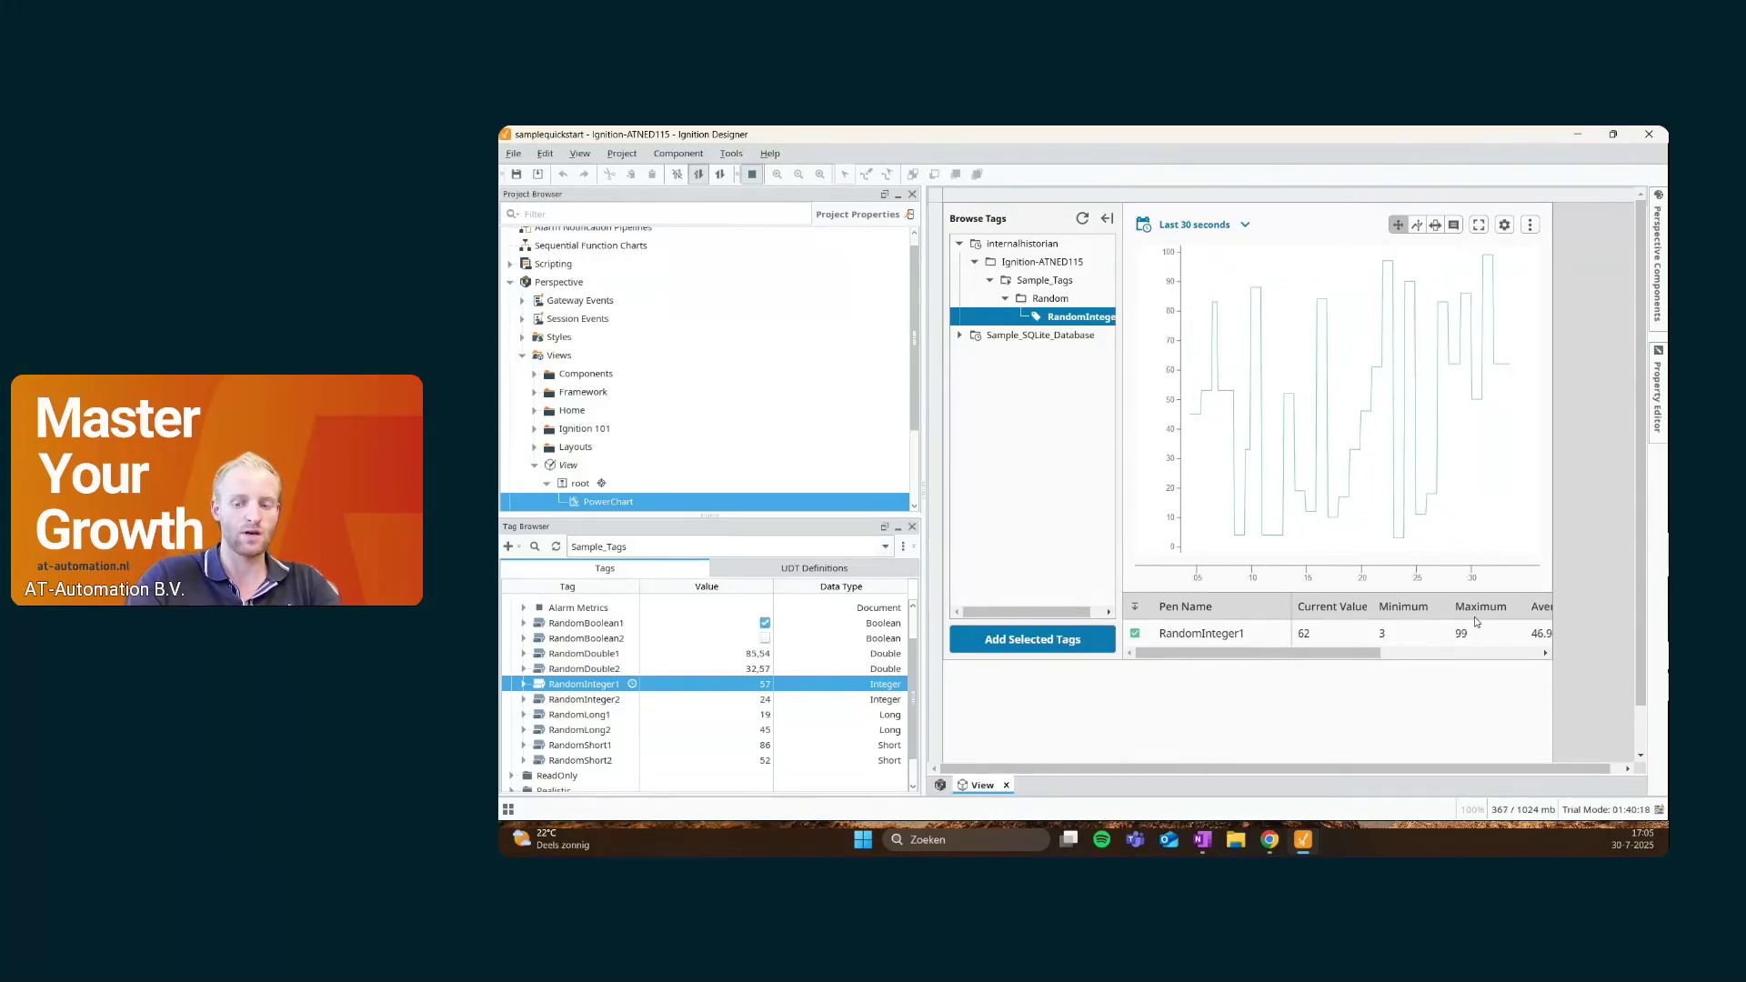
# Stop the preview to return to design mode with the RandomInteger1 Power Chart kept
pyautogui.moveTo(1528, 642)
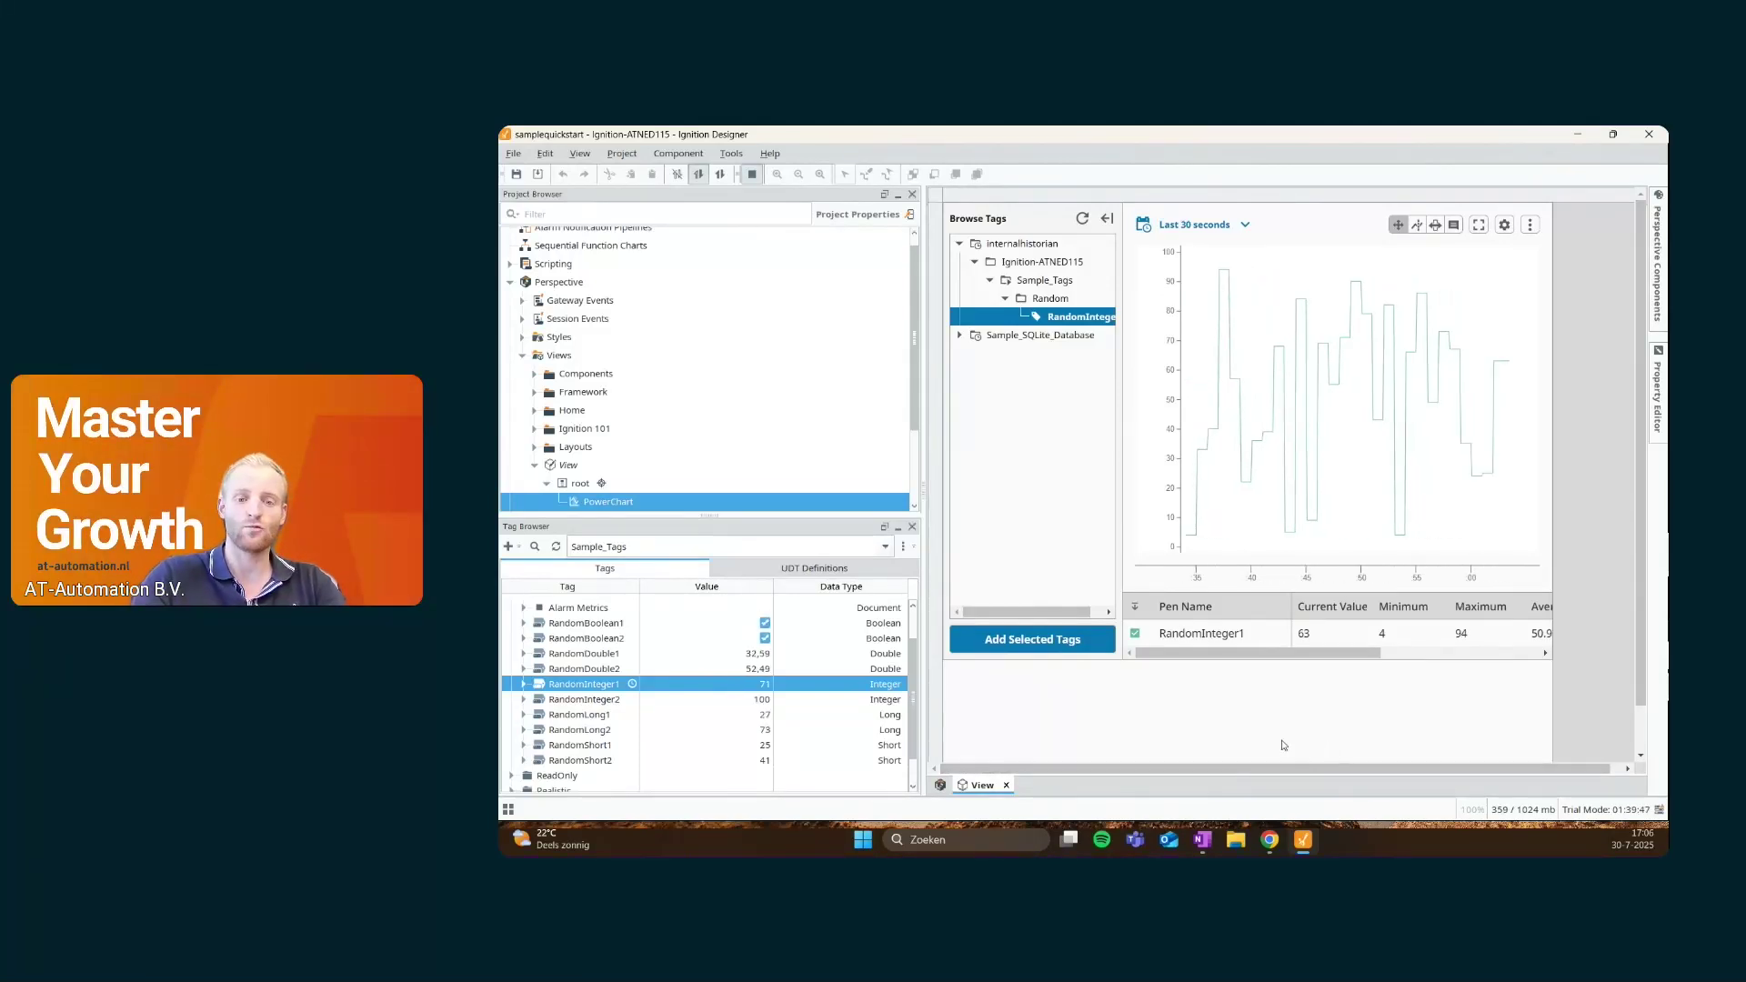
pyautogui.click(754, 175)
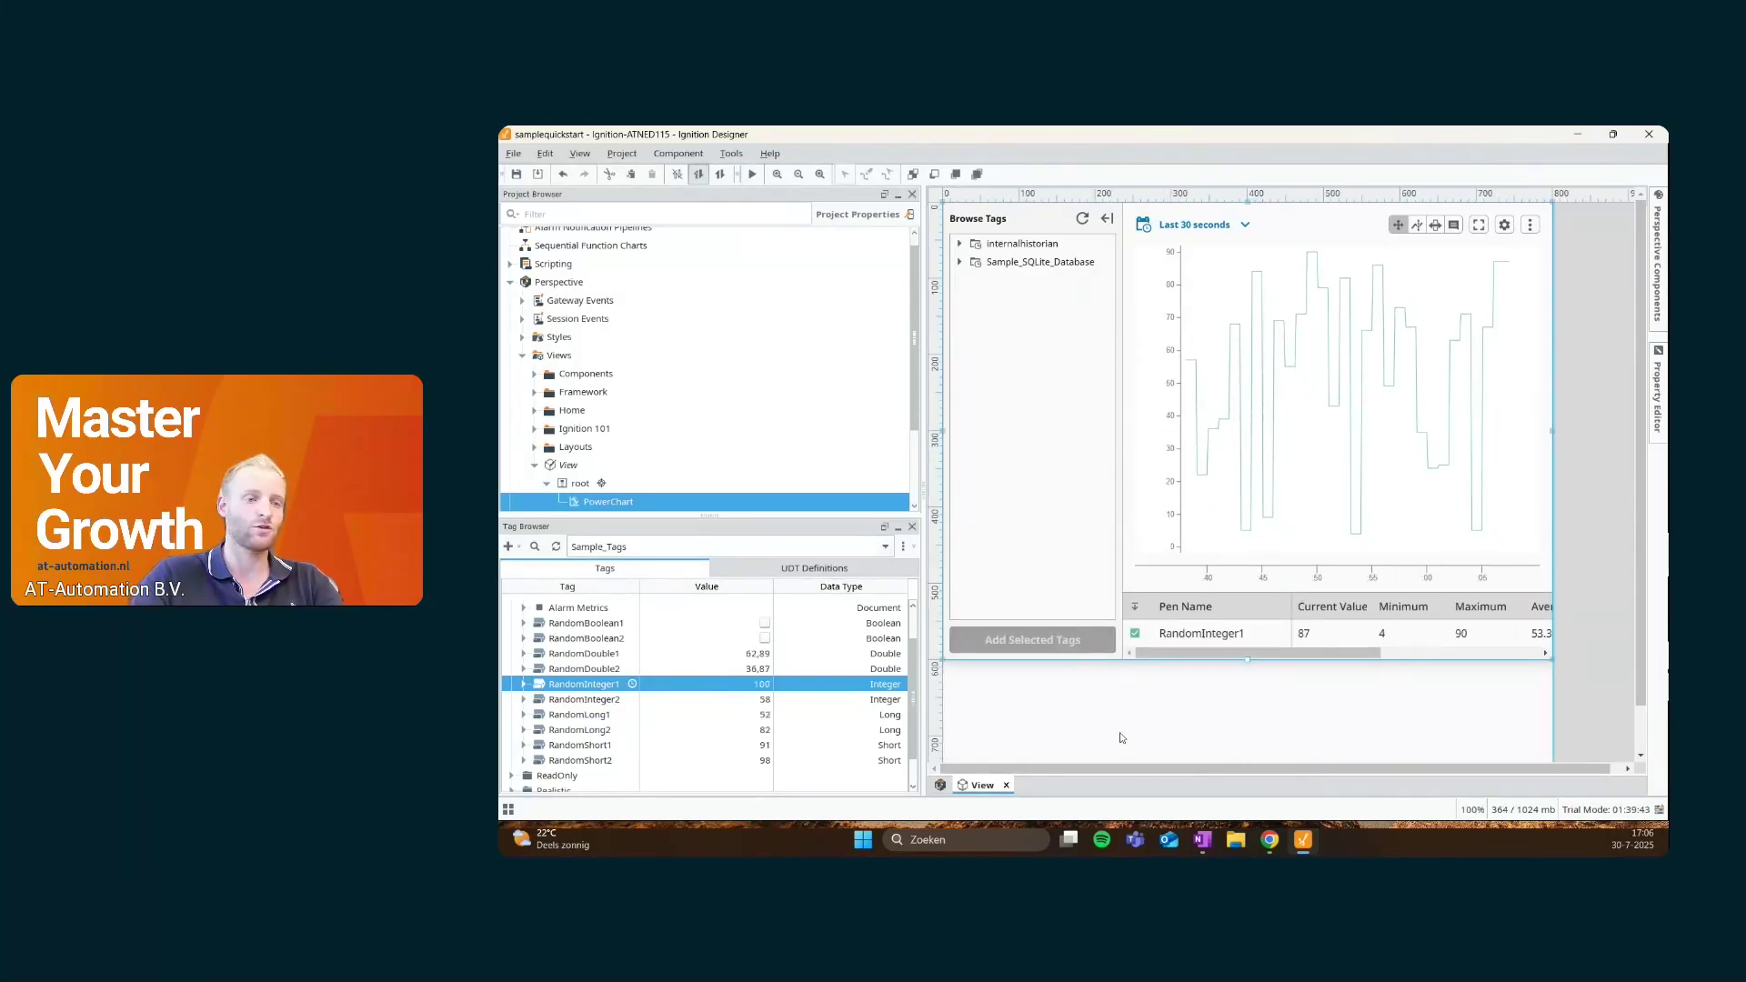